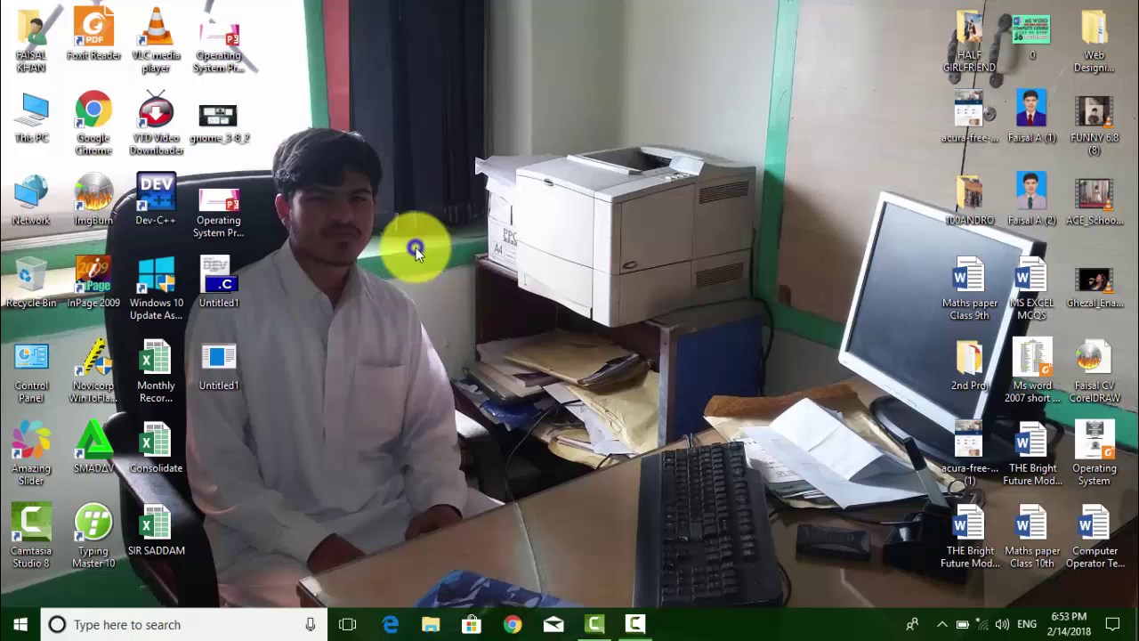
# Refresh the Windows desktop three times from its right-click menu.
pyautogui.rightClick(414, 244)
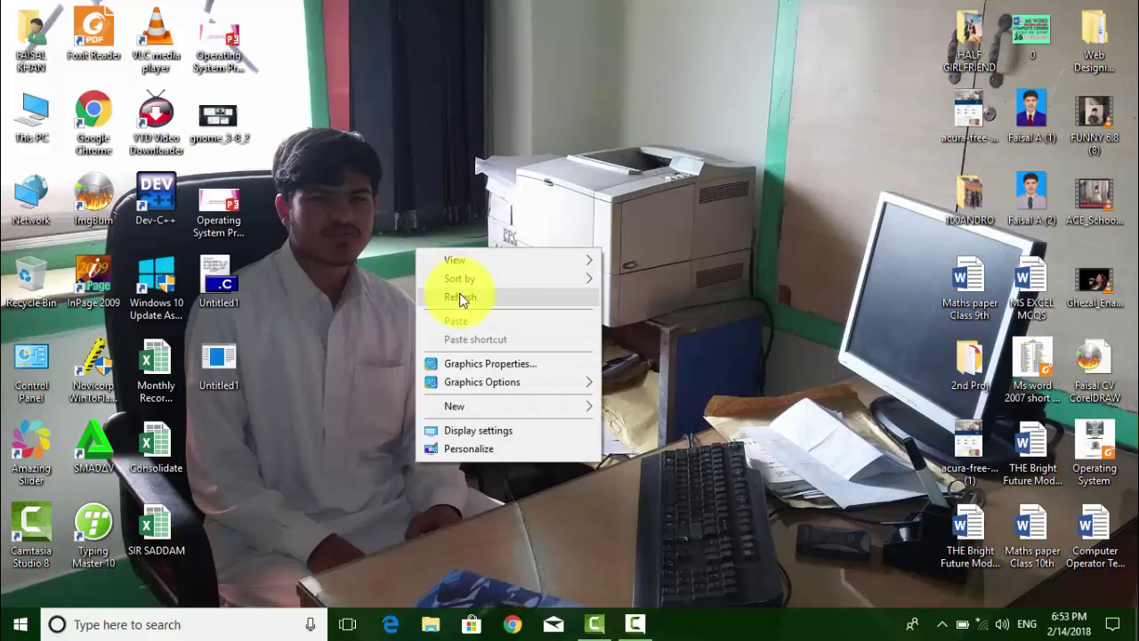
pyautogui.click(459, 292)
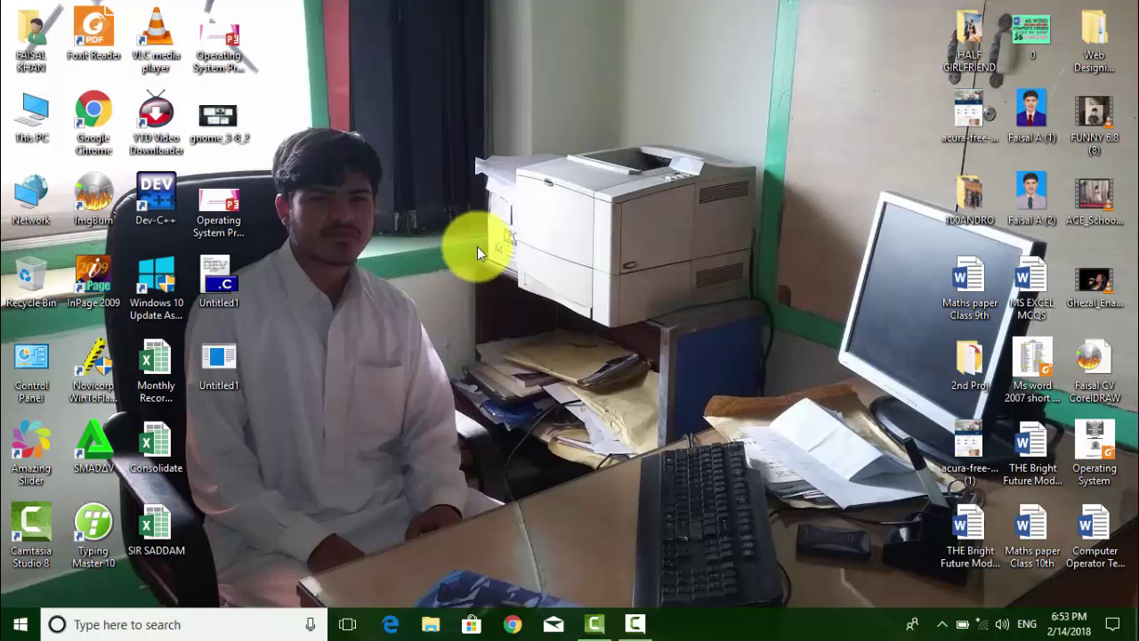
pyautogui.rightClick(498, 292)
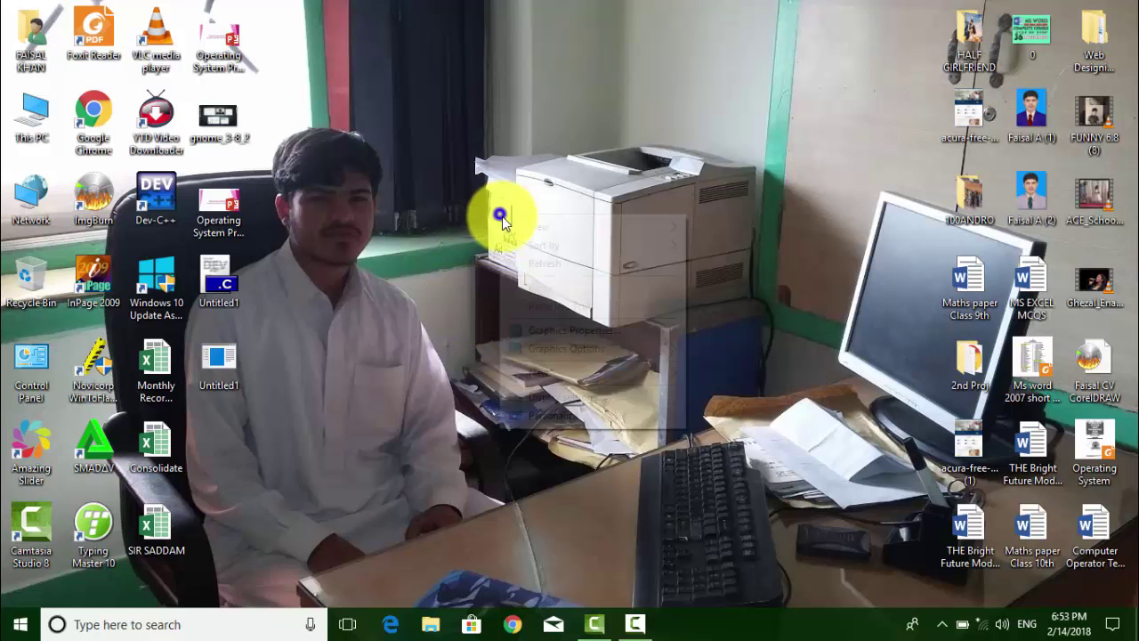
pyautogui.click(556, 269)
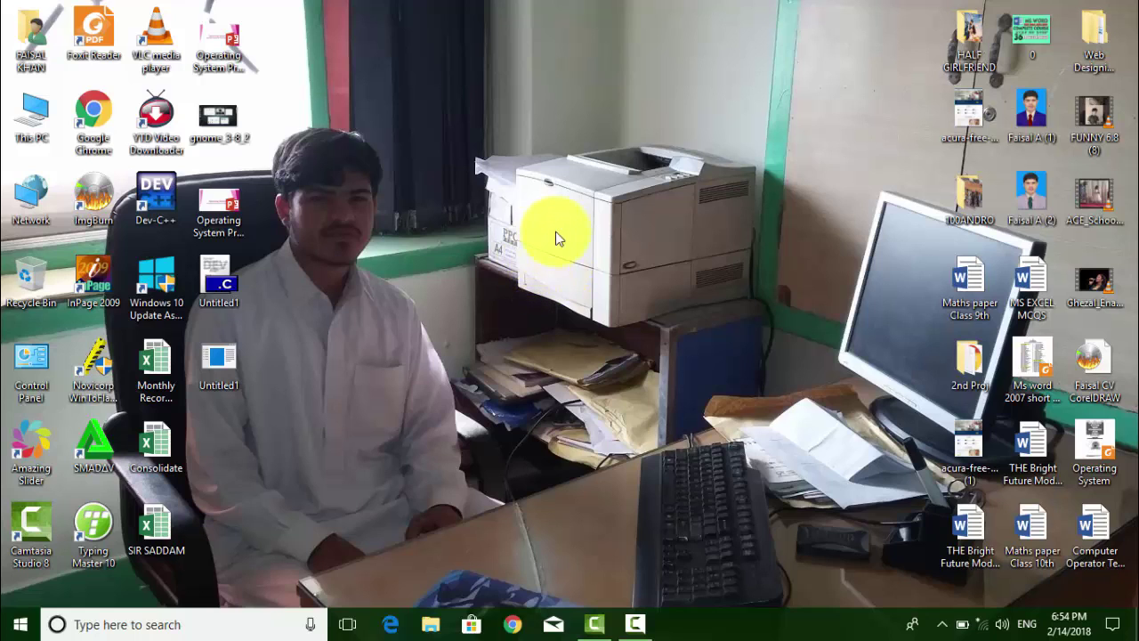
pyautogui.rightClick(561, 230)
pyautogui.click(593, 279)
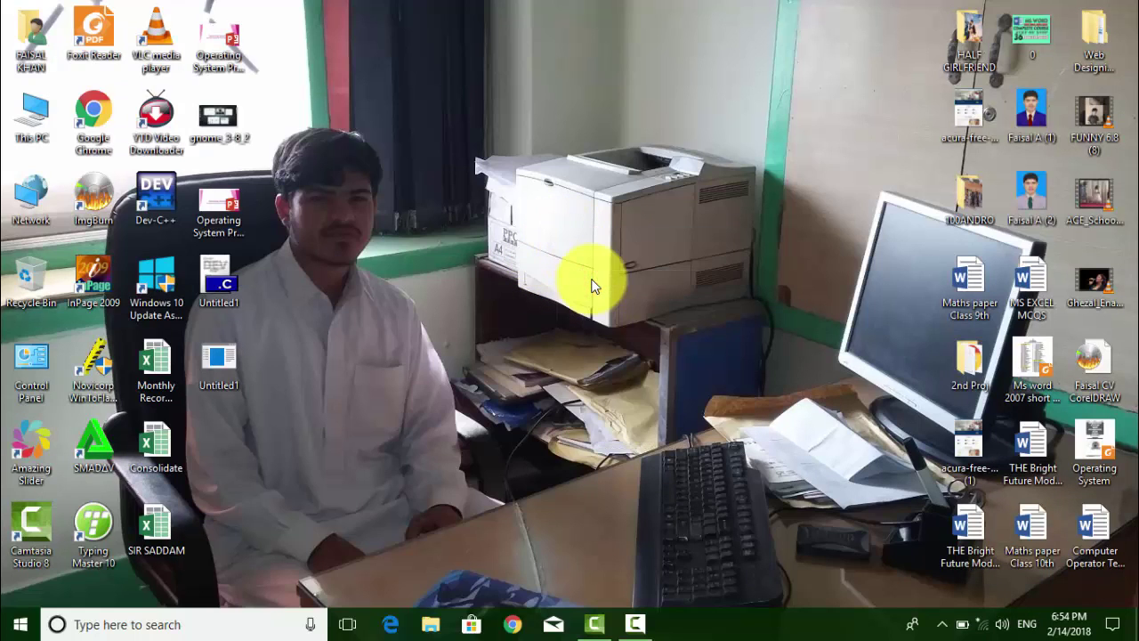
# Launch Excel from the Run box and create a blank workbook.
pyautogui.press('super+r')
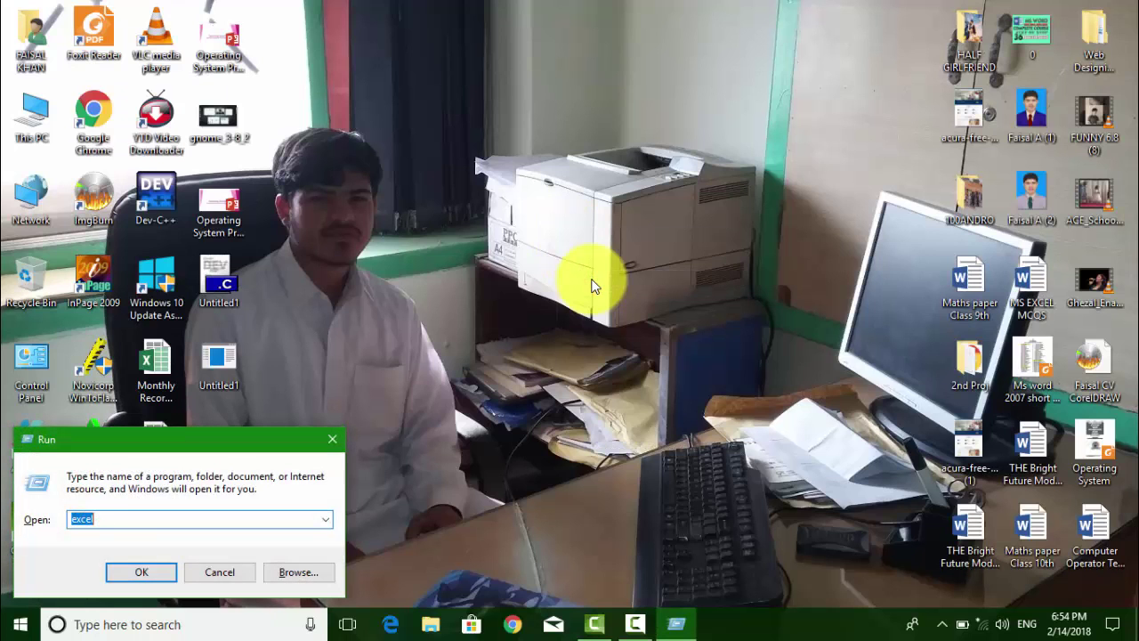
pyautogui.press('Return')
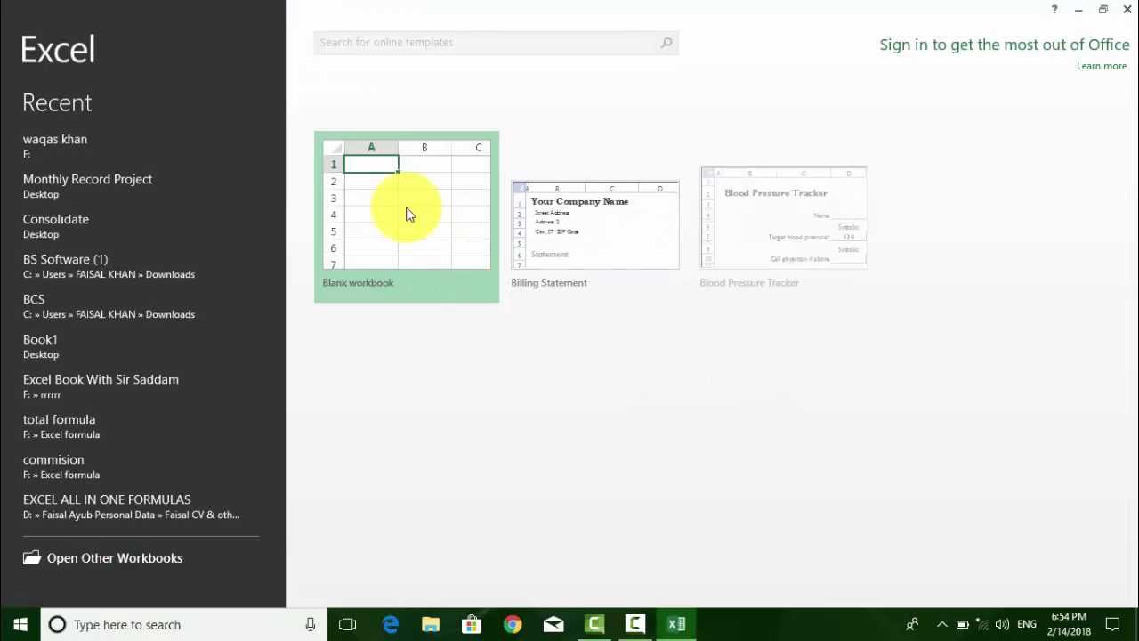
pyautogui.click(406, 210)
# With the Review tab shown, enter the misspelled word 'traking' in cell D5.
pyautogui.click(264, 264)
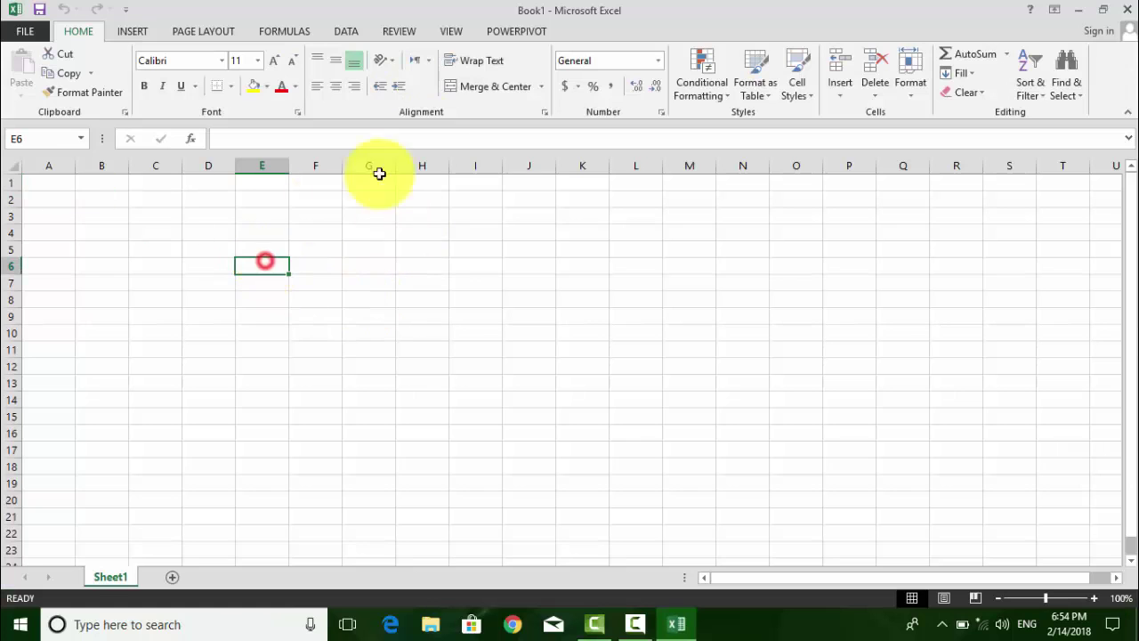
pyautogui.click(420, 30)
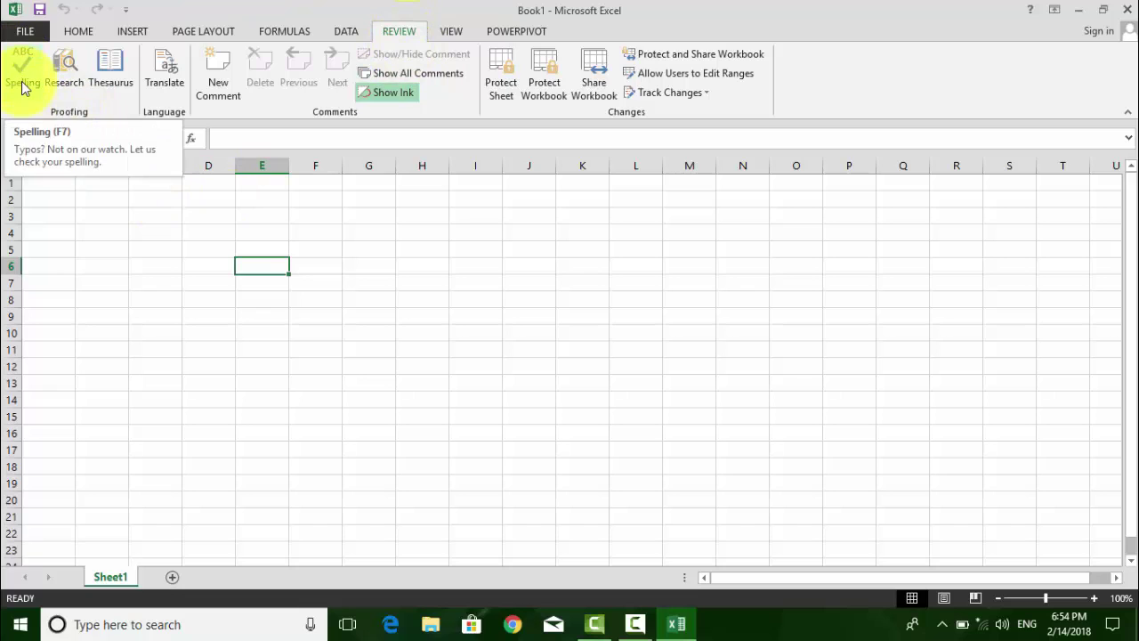
pyautogui.click(173, 251)
pyautogui.click(196, 233)
pyautogui.click(198, 249)
pyautogui.write('t')
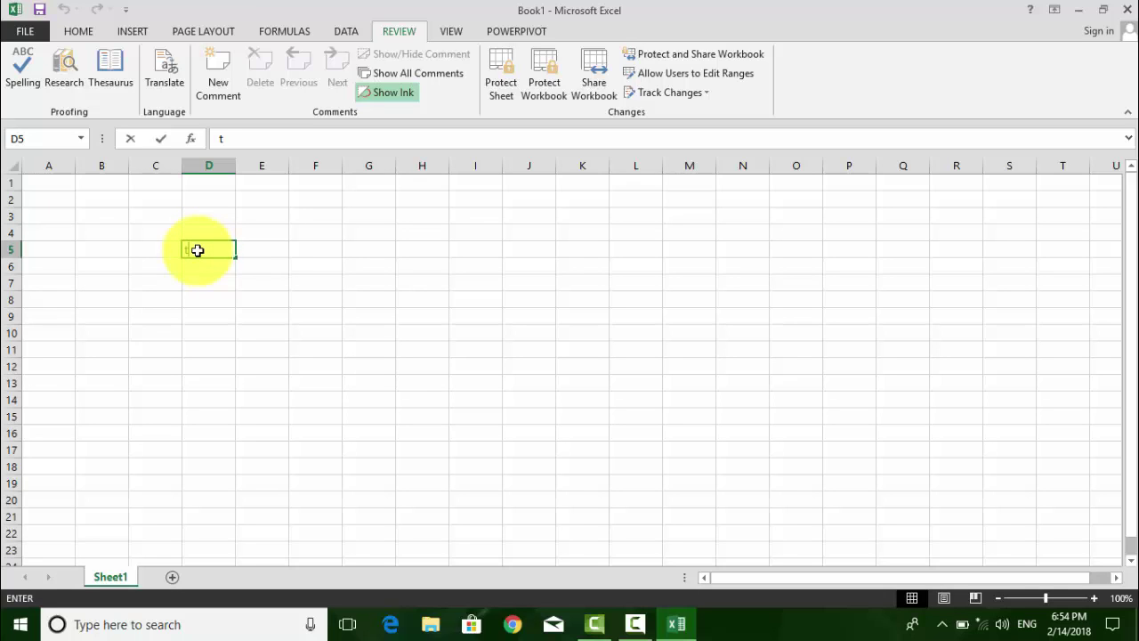
pyautogui.write('raking')
pyautogui.press('Return')
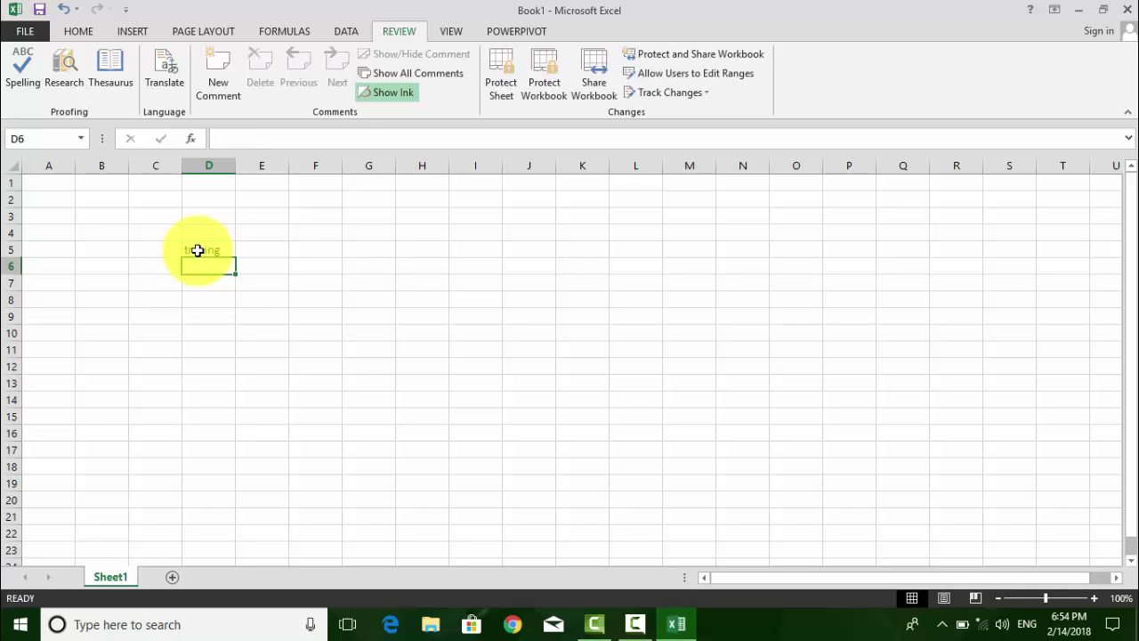
# Run spell check and correct 'traking' to 'tracking' in D5.
pyautogui.click(196, 249)
pyautogui.click(23, 78)
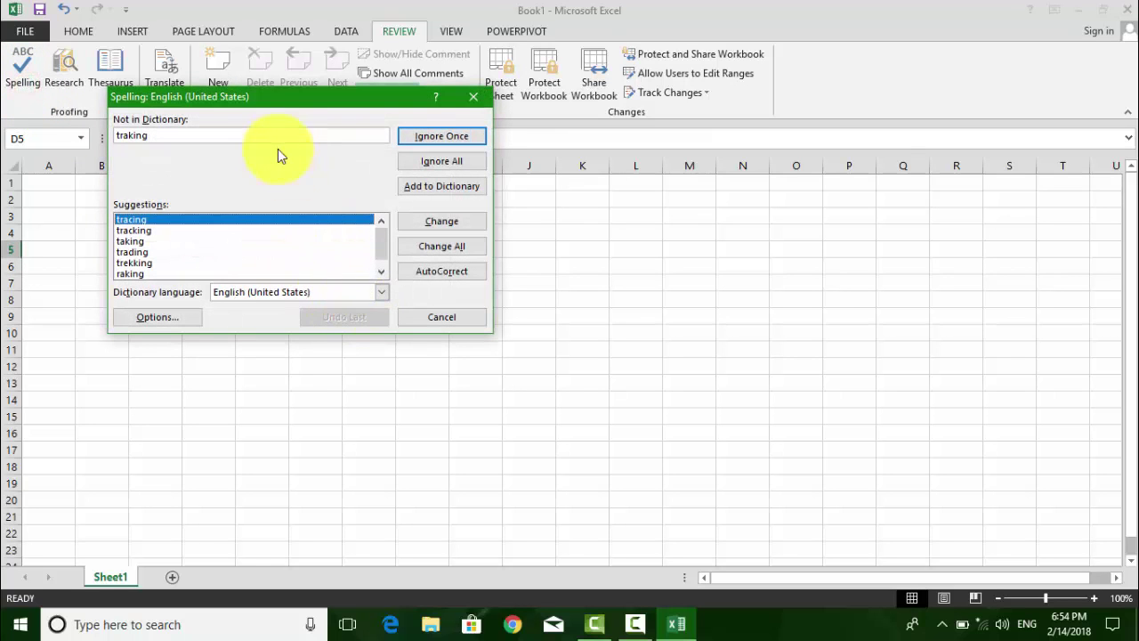
pyautogui.moveTo(239, 97); pyautogui.dragTo(651, 195)
pyautogui.doubleClick(580, 235)
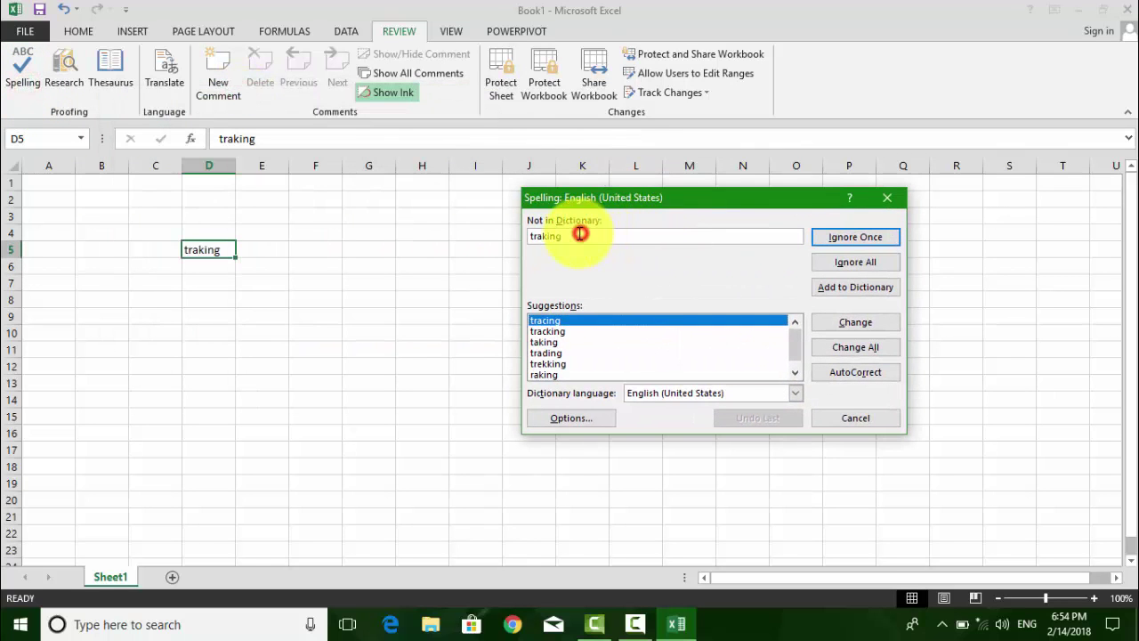
pyautogui.click(549, 331)
pyautogui.scroll(-1, 553, 374)
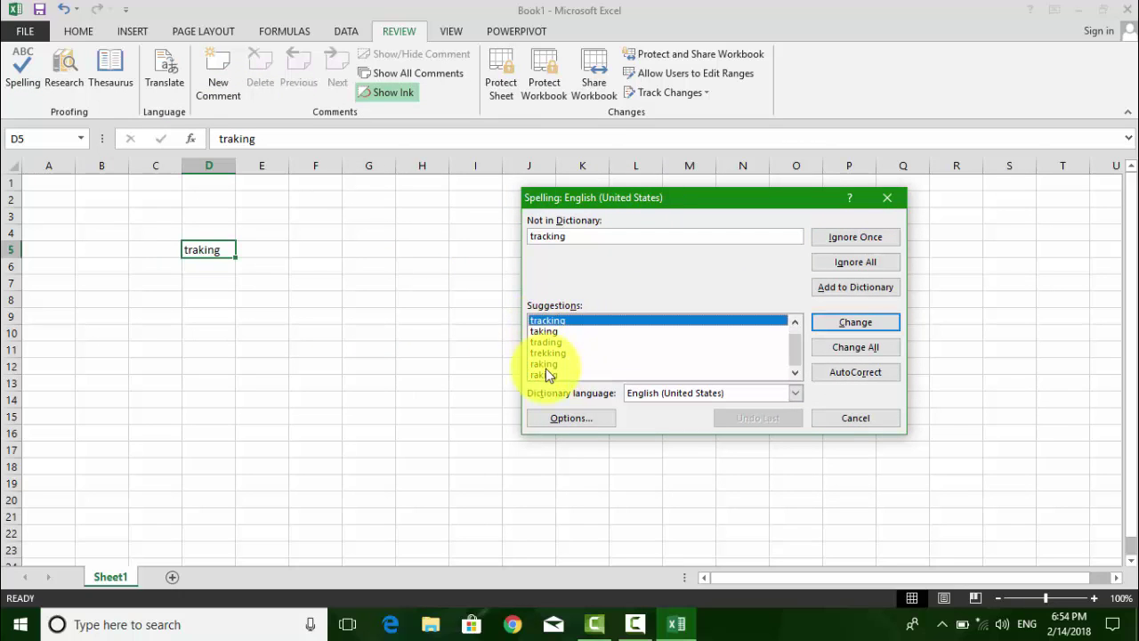
pyautogui.scroll(1, 545, 373)
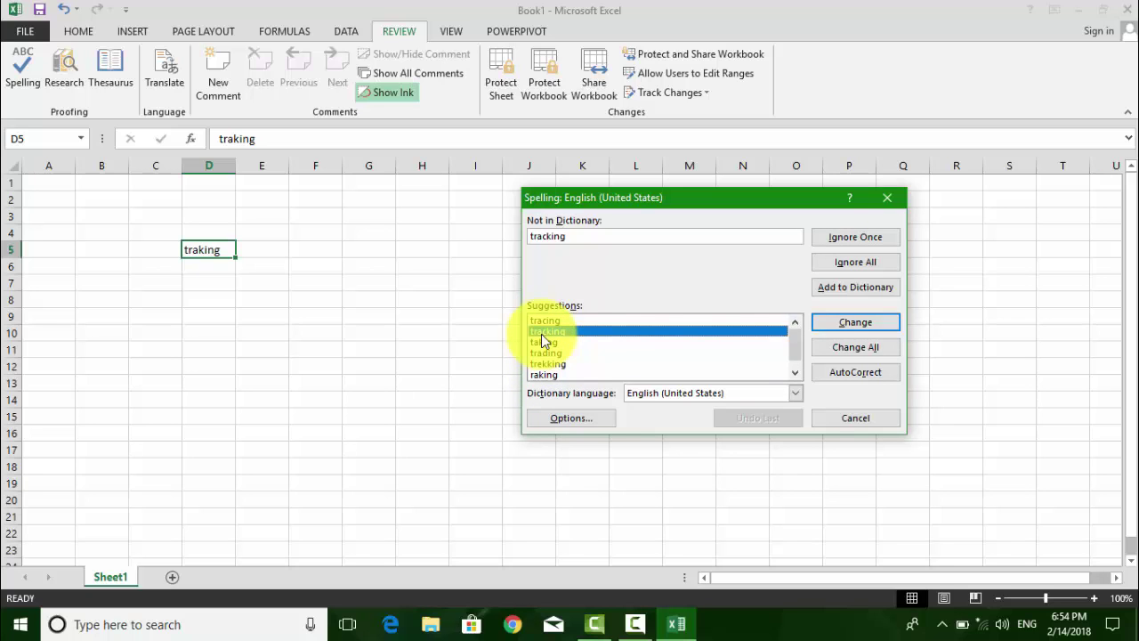
pyautogui.click(824, 322)
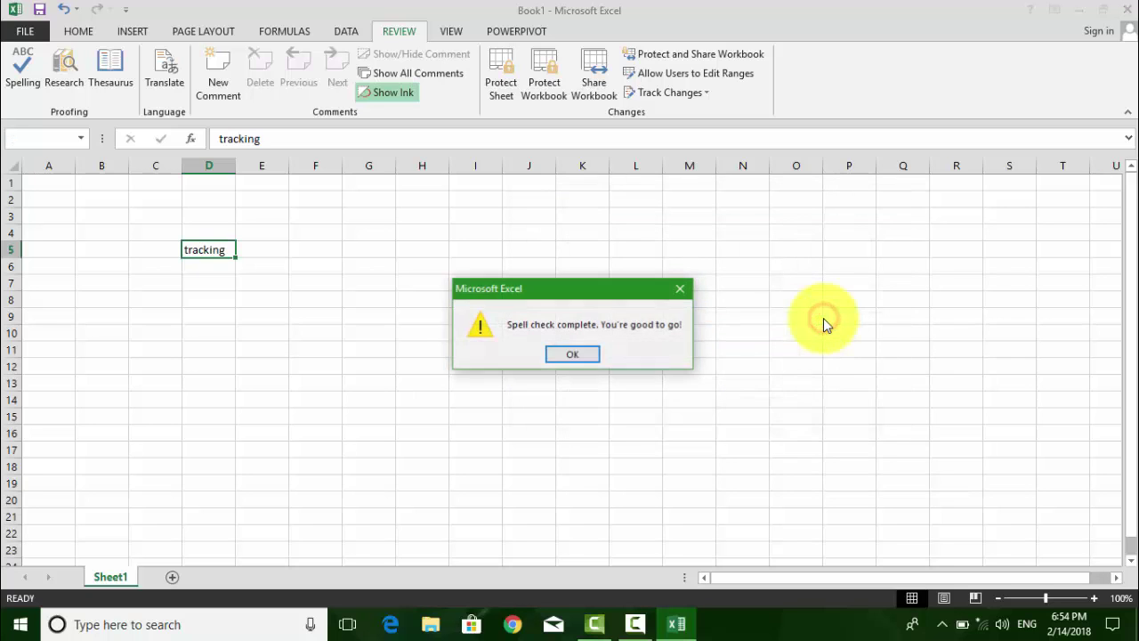
pyautogui.click(580, 357)
# Clear the contents of cell D5.
pyautogui.click(232, 346)
pyautogui.click(203, 250)
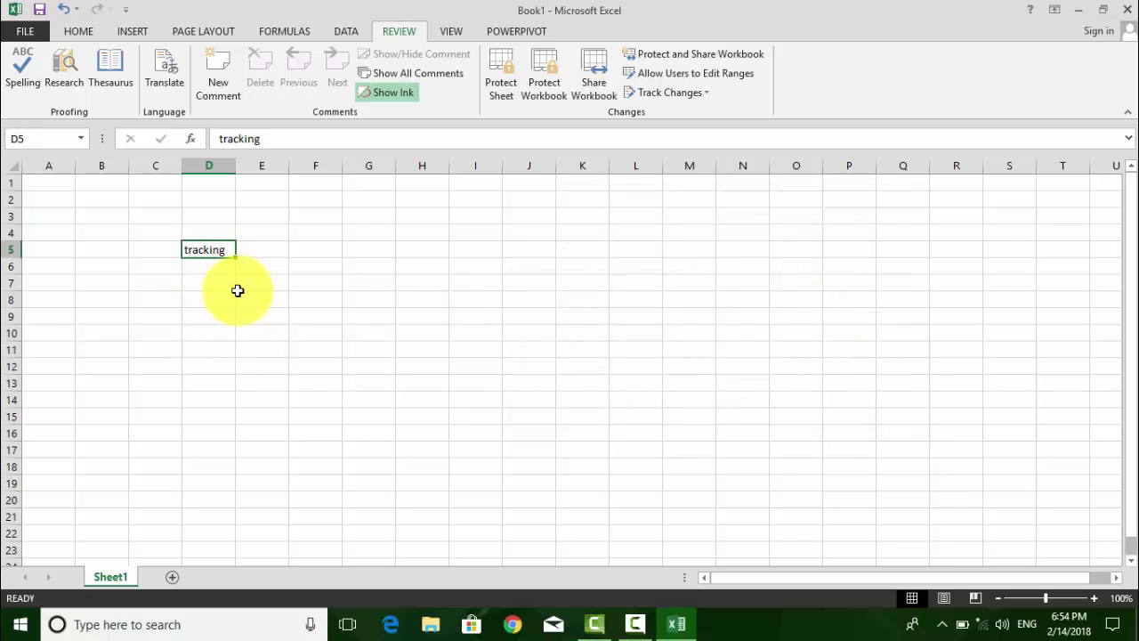
pyautogui.press('Delete')
# Enter the word 'good' in cell D6.
pyautogui.click(206, 277)
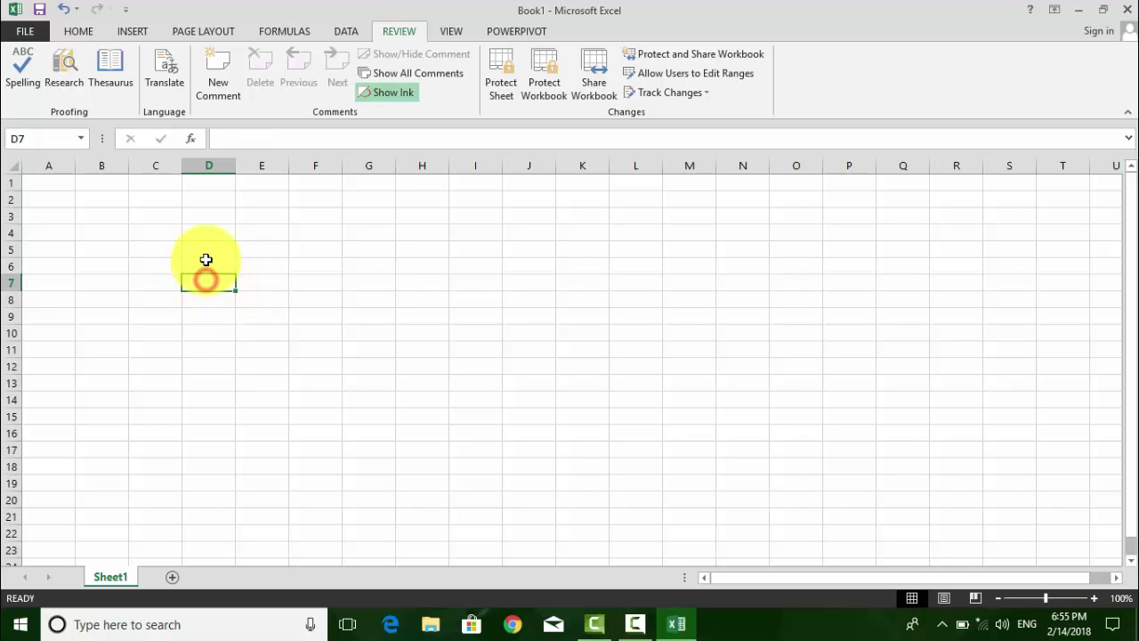
pyautogui.click(206, 263)
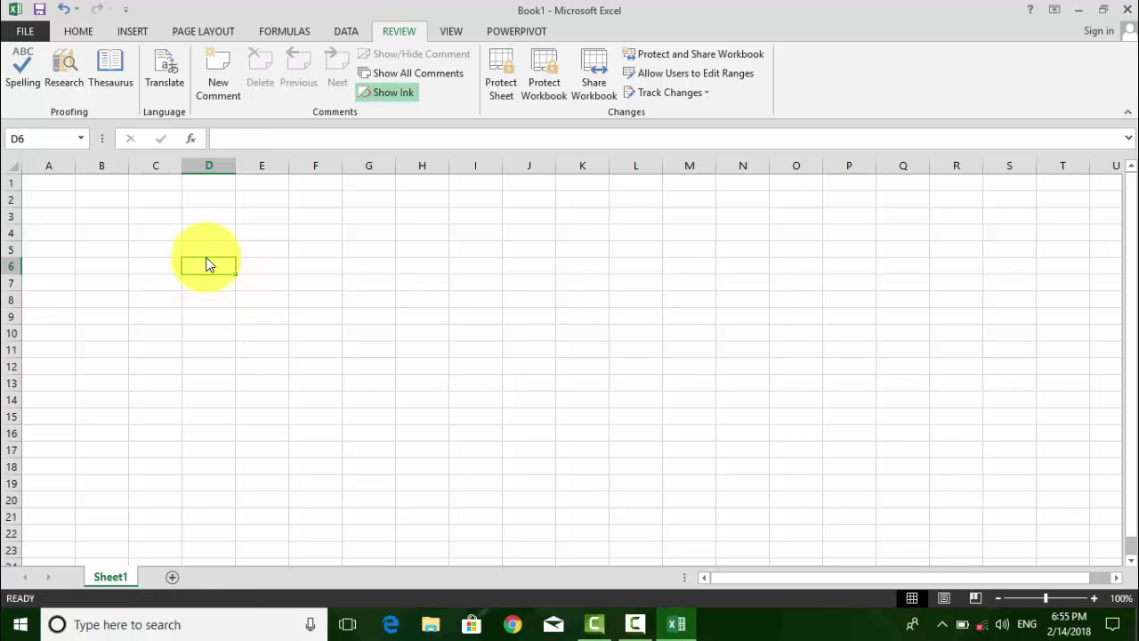
pyautogui.write('good')
pyautogui.press('Return')
pyautogui.click(203, 262)
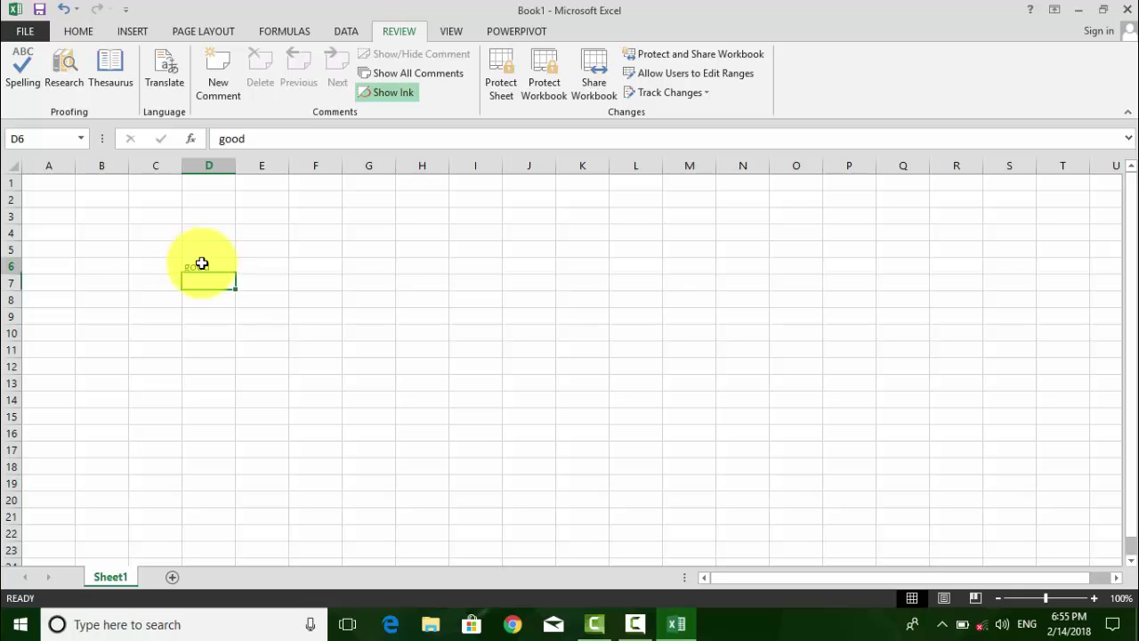
# Look up English thesaurus synonyms for 'good' in the Research pane.
pyautogui.click(64, 78)
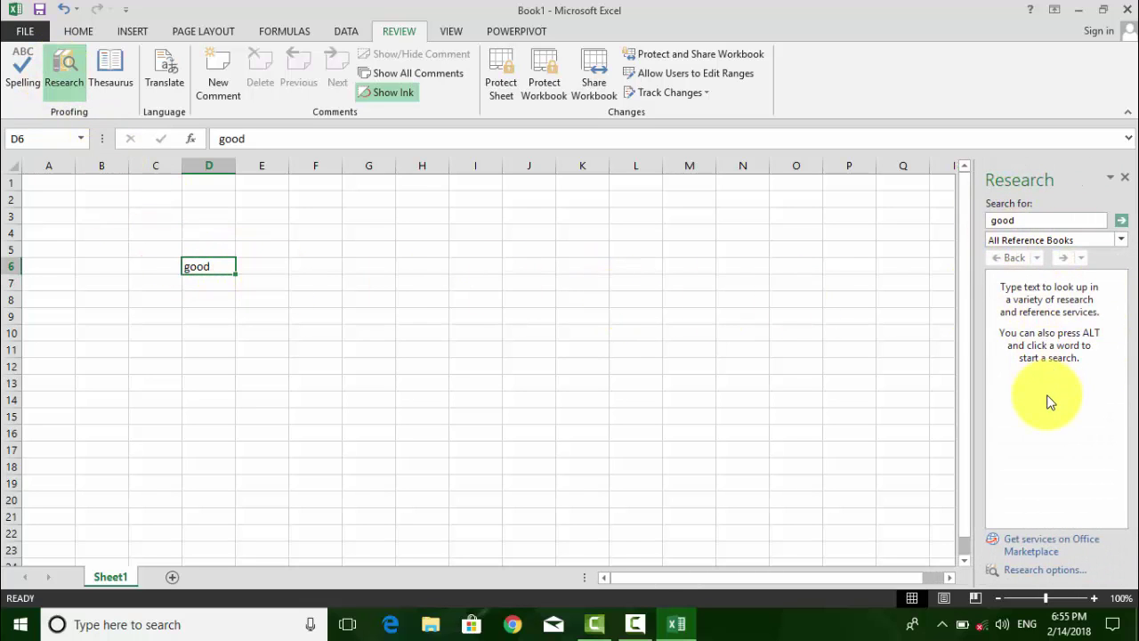
pyautogui.press('alt')
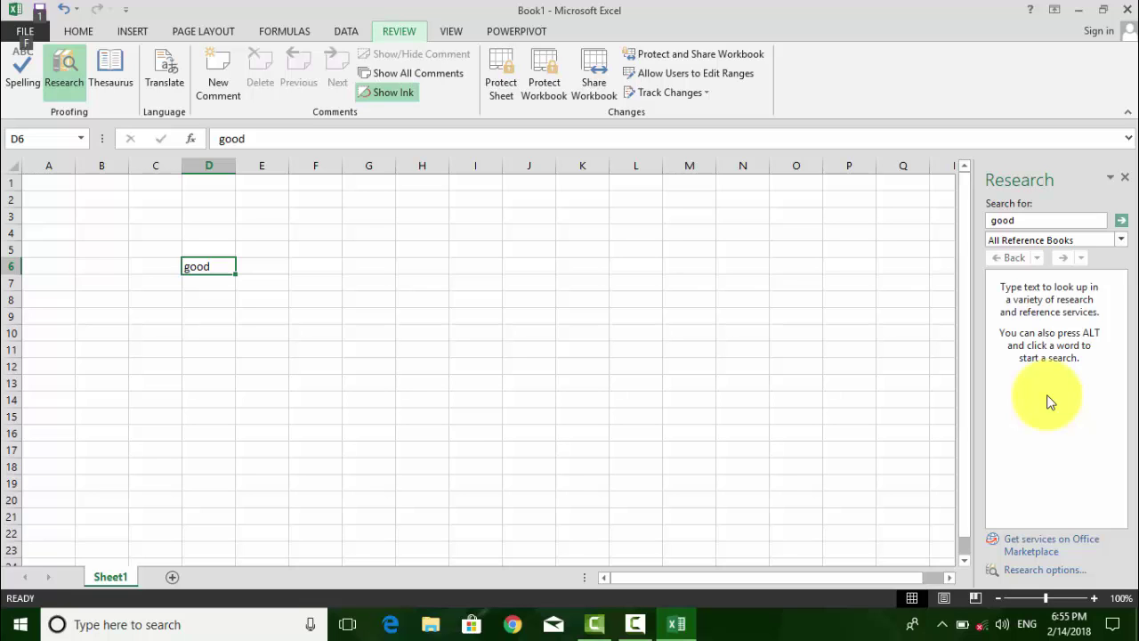
pyautogui.press('alt')
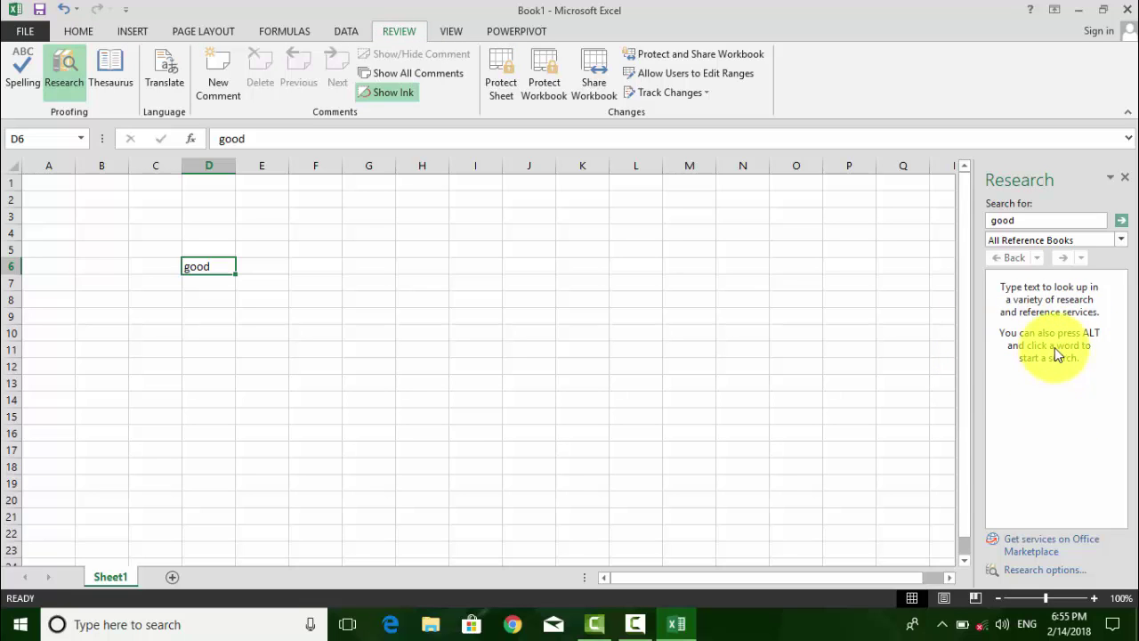
pyautogui.click(1121, 221)
pyautogui.click(1123, 241)
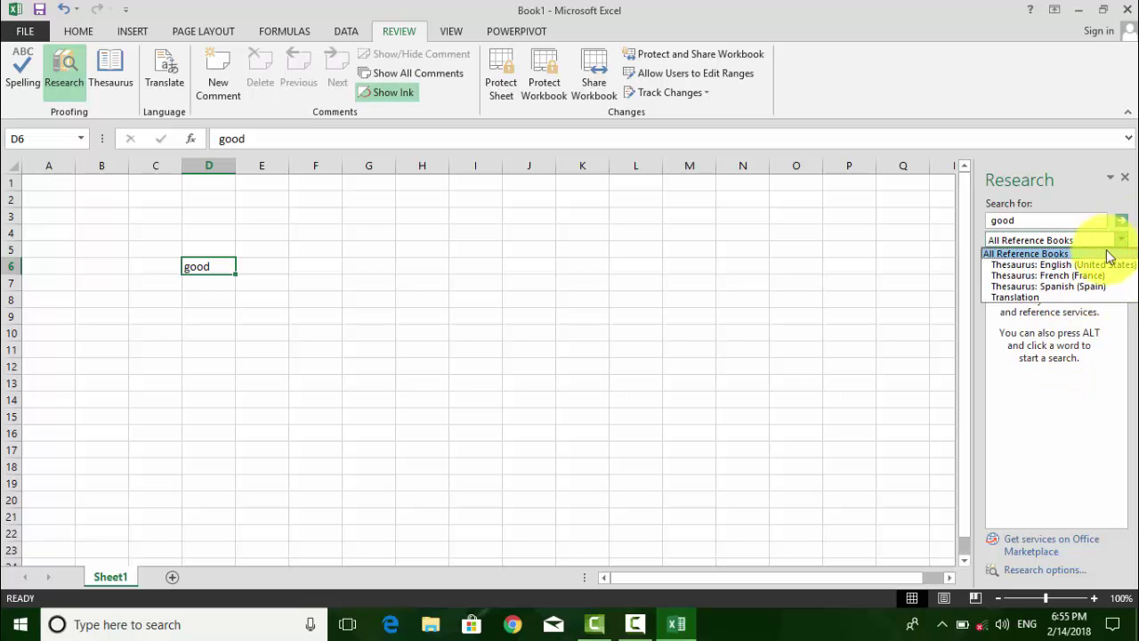
pyautogui.click(1060, 266)
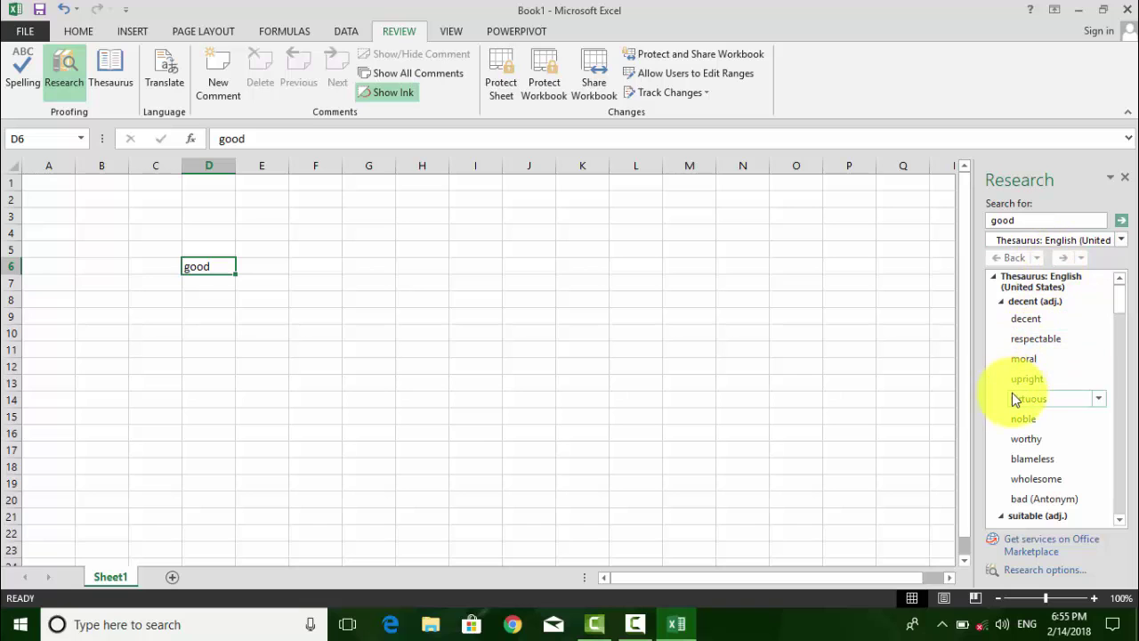
# Switch the lookup to a French translation of 'good', then close the Research pane.
pyautogui.click(1116, 240)
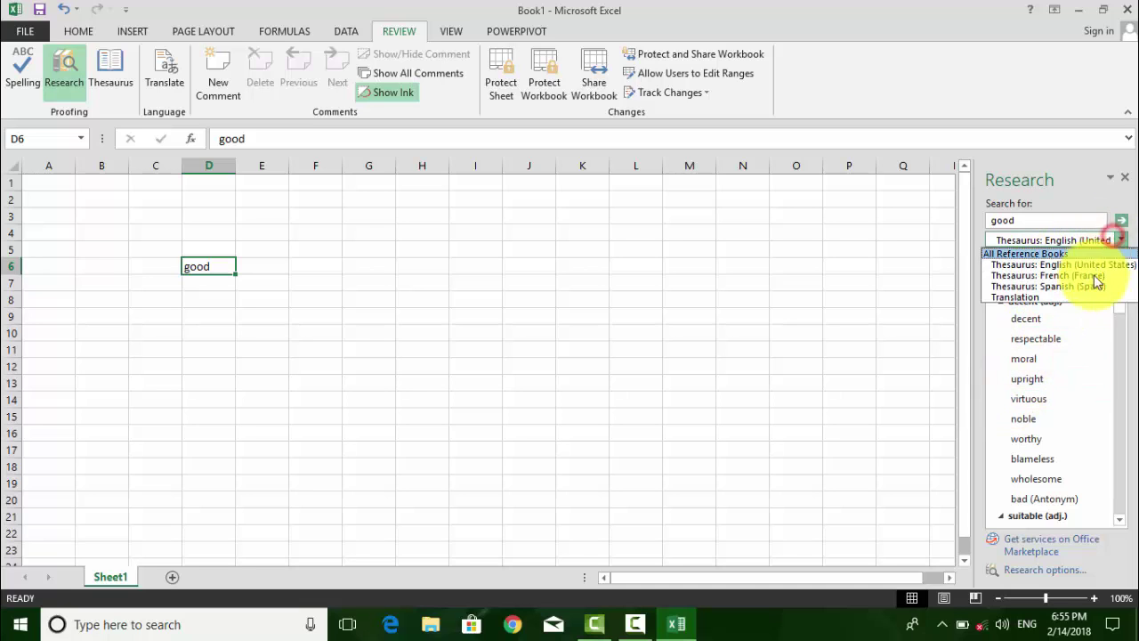
pyautogui.click(1035, 297)
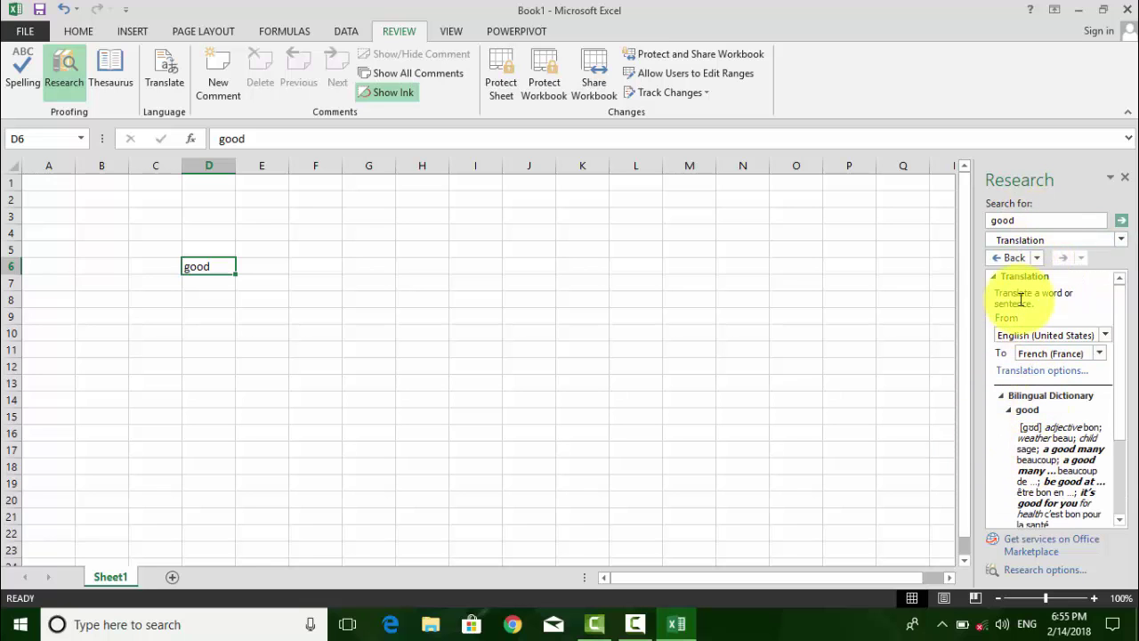
pyautogui.scroll(-1, 1022, 322)
pyautogui.scroll(-1, 1022, 318)
pyautogui.scroll(2, 1022, 316)
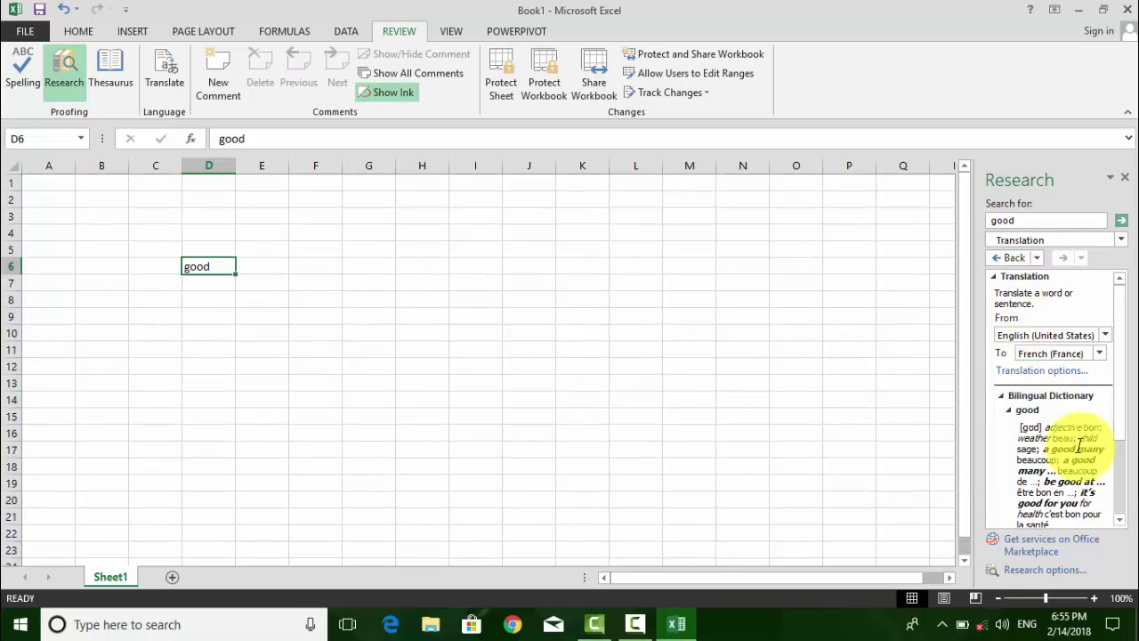
pyautogui.click(1125, 179)
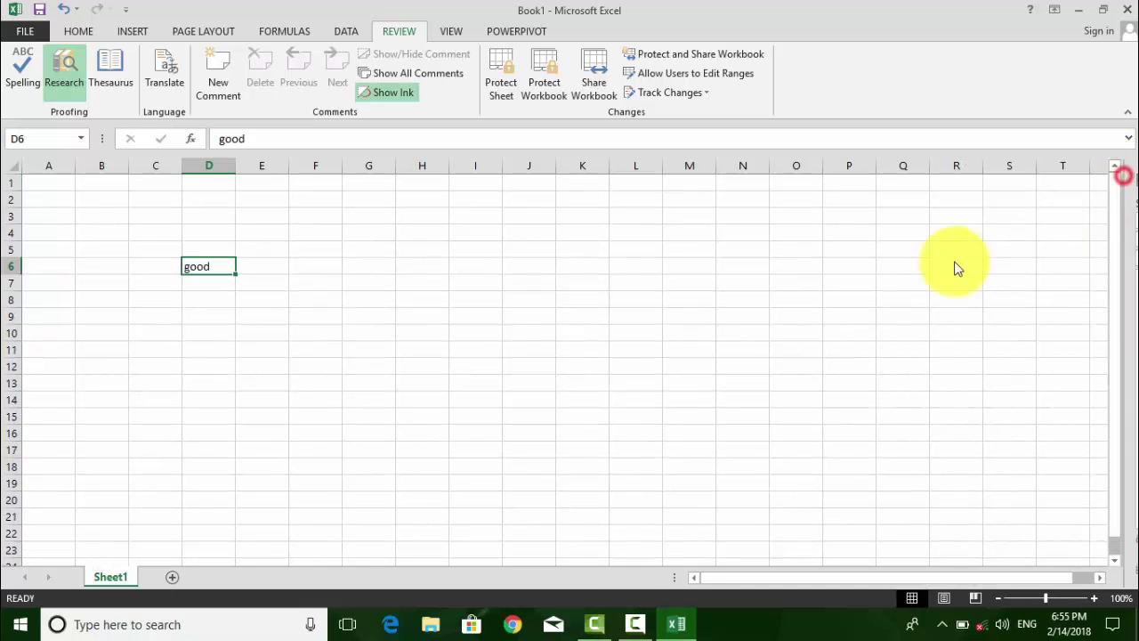
pyautogui.click(113, 82)
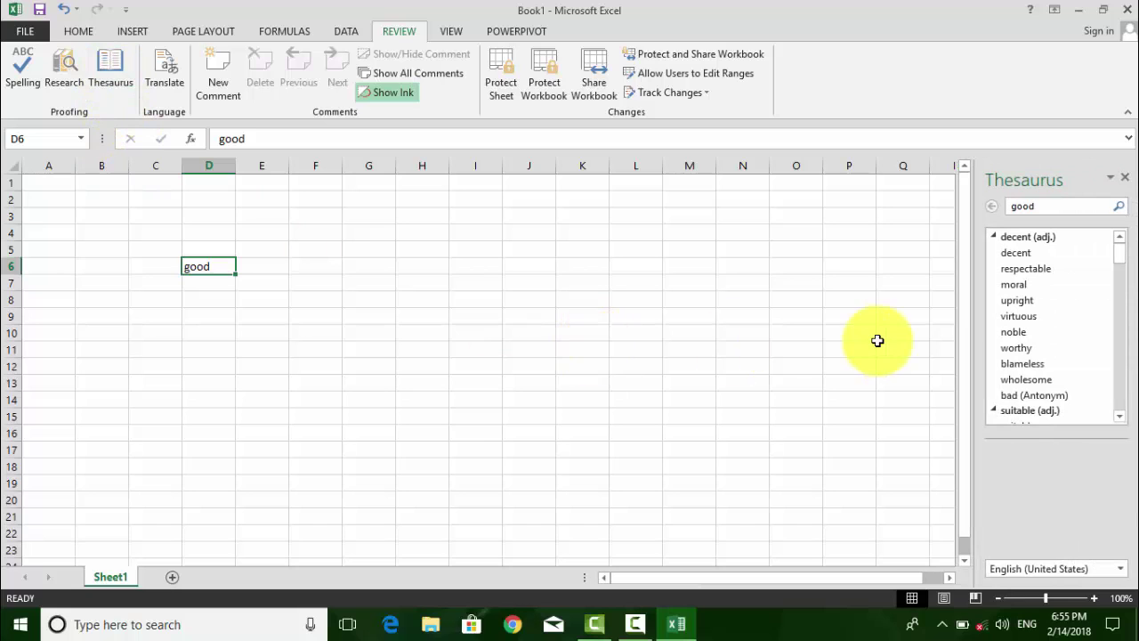
pyautogui.doubleClick(1045, 206)
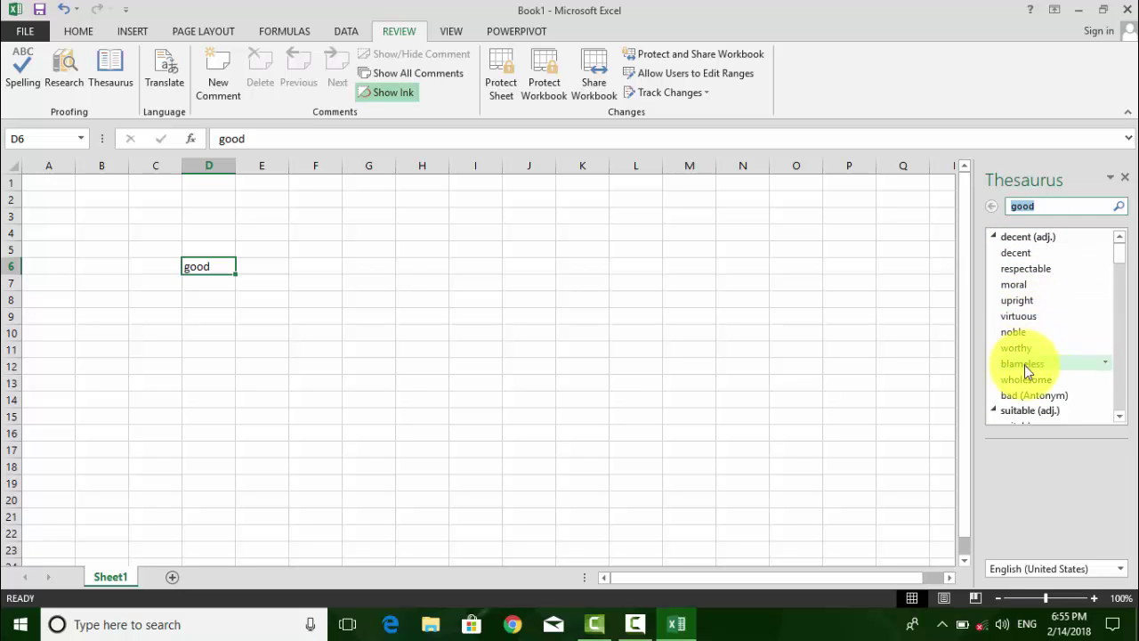
pyautogui.scroll(-2, 1024, 388)
pyautogui.scroll(2, 1010, 320)
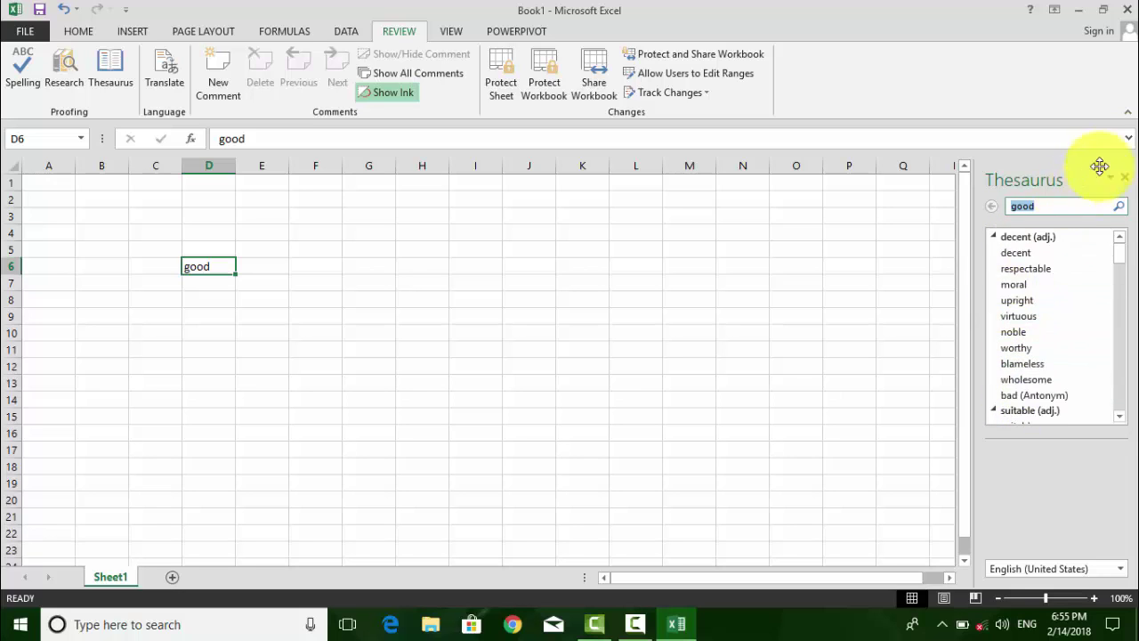
pyautogui.click(1122, 177)
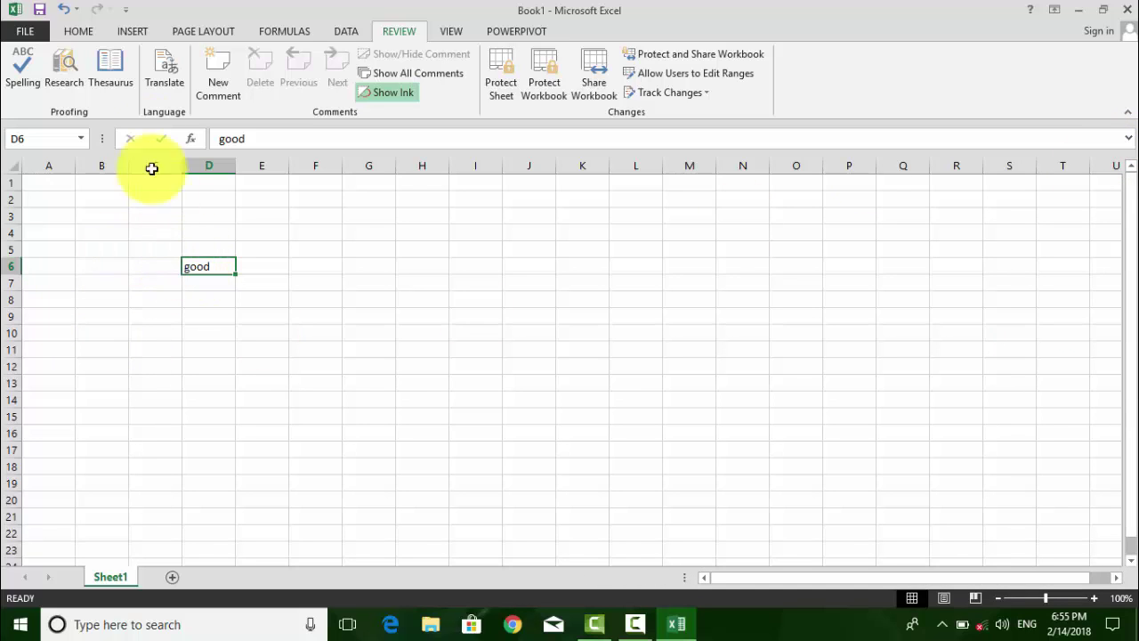
pyautogui.click(160, 71)
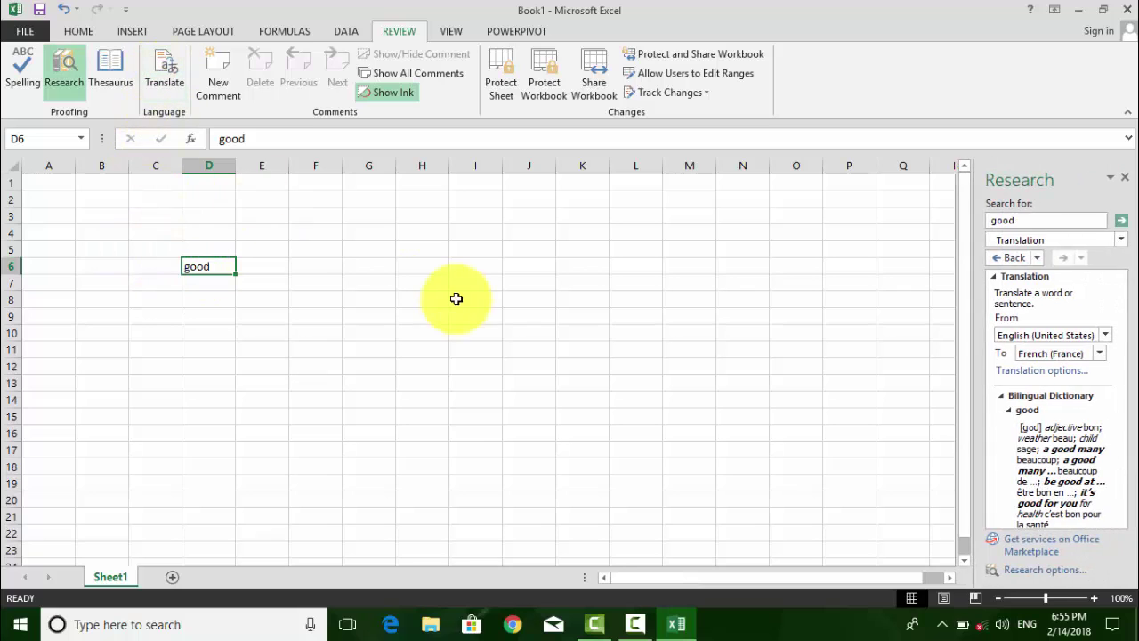
pyautogui.moveTo(1050, 418)
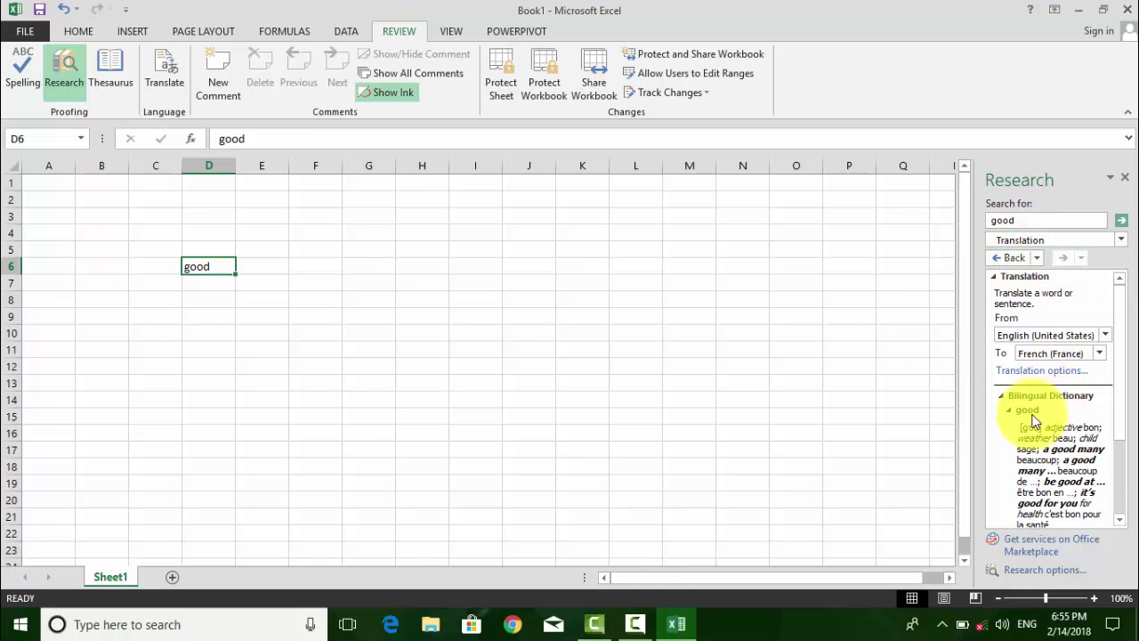
pyautogui.scroll(-2, 1037, 472)
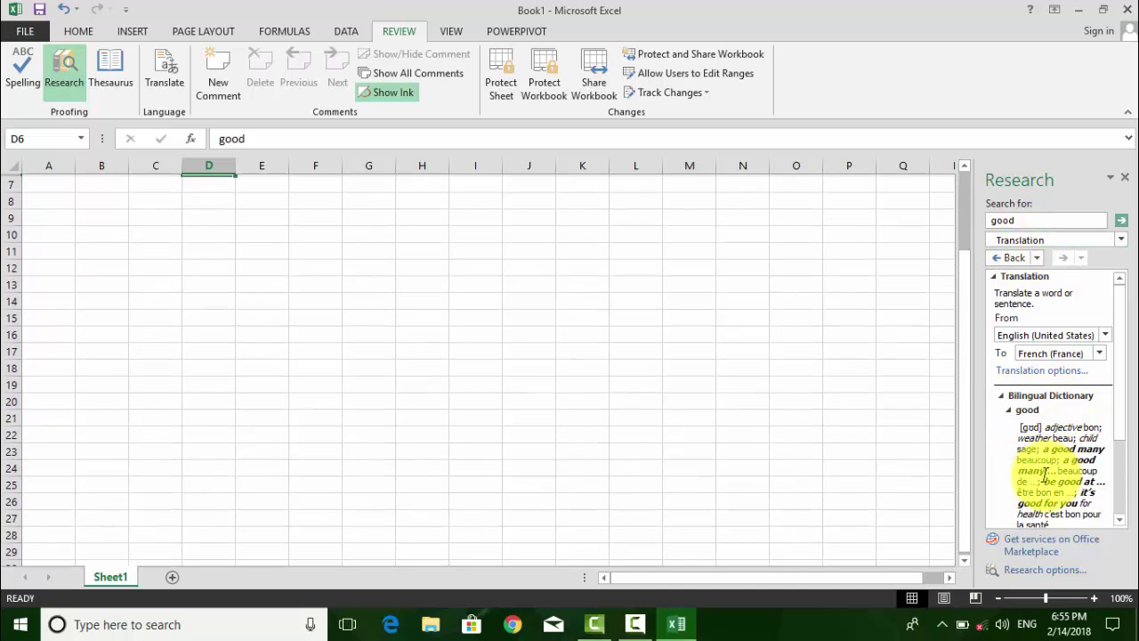
pyautogui.click(1118, 394)
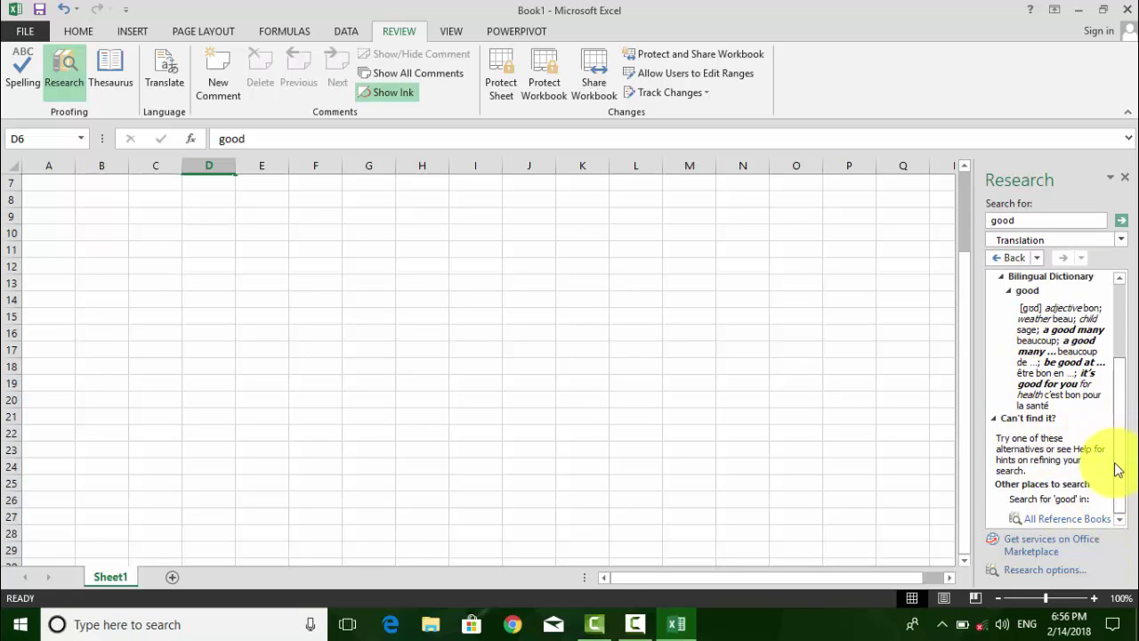
pyautogui.moveTo(1118, 470); pyautogui.dragTo(1113, 356)
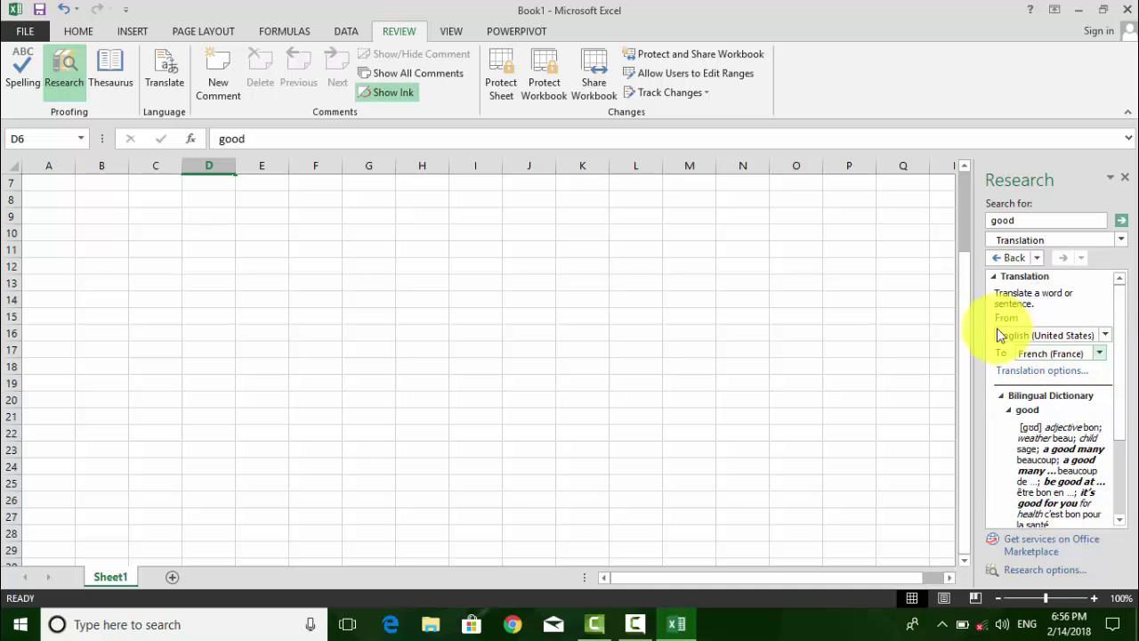
pyautogui.click(1066, 360)
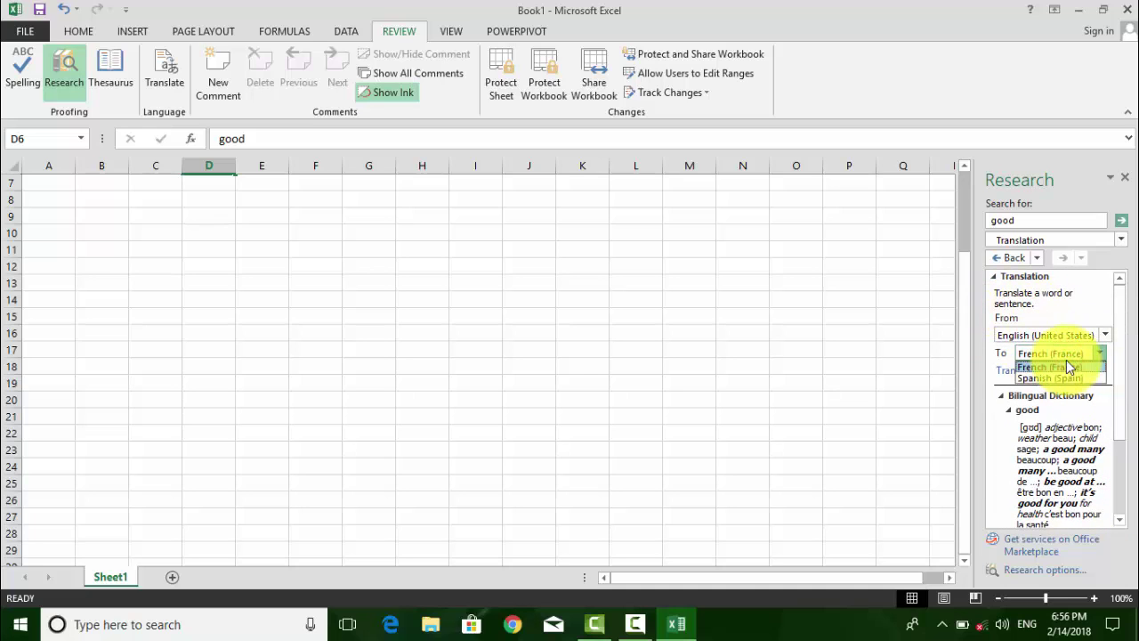
pyautogui.click(1066, 359)
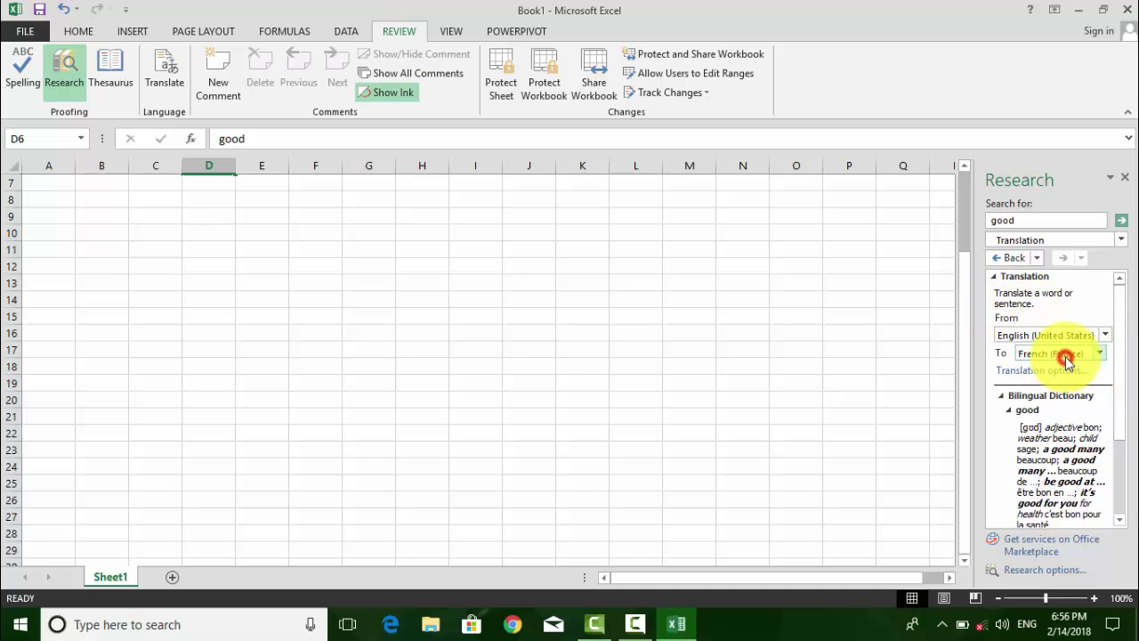
pyautogui.click(1127, 179)
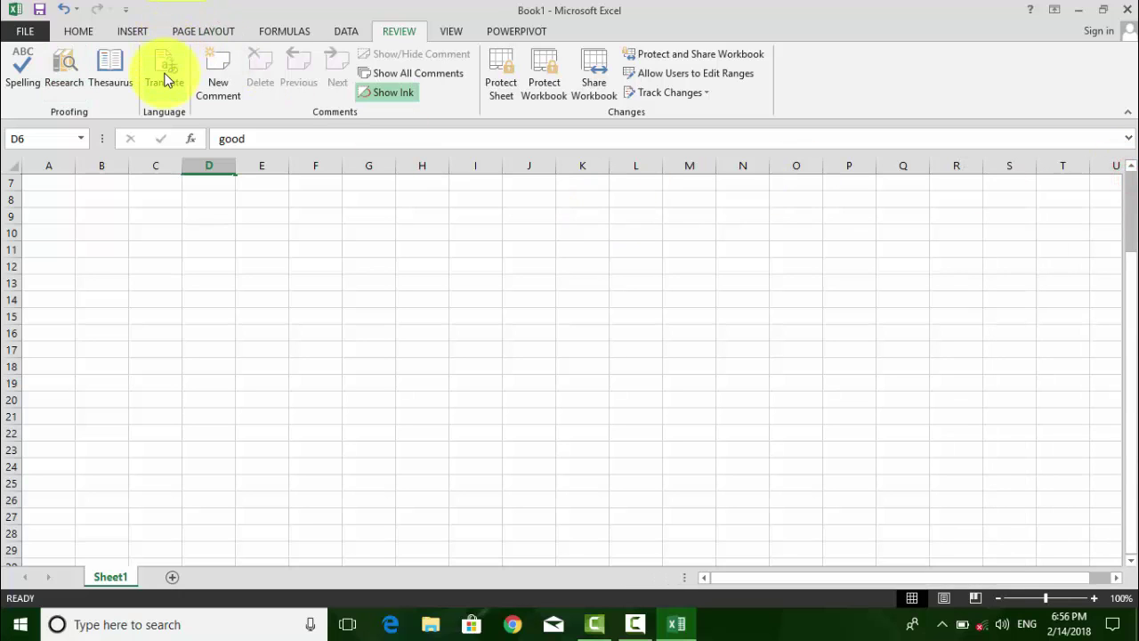
# Fill every cell of C10:J20 with 'khan' using Ctrl+Enter.
pyautogui.click(187, 310)
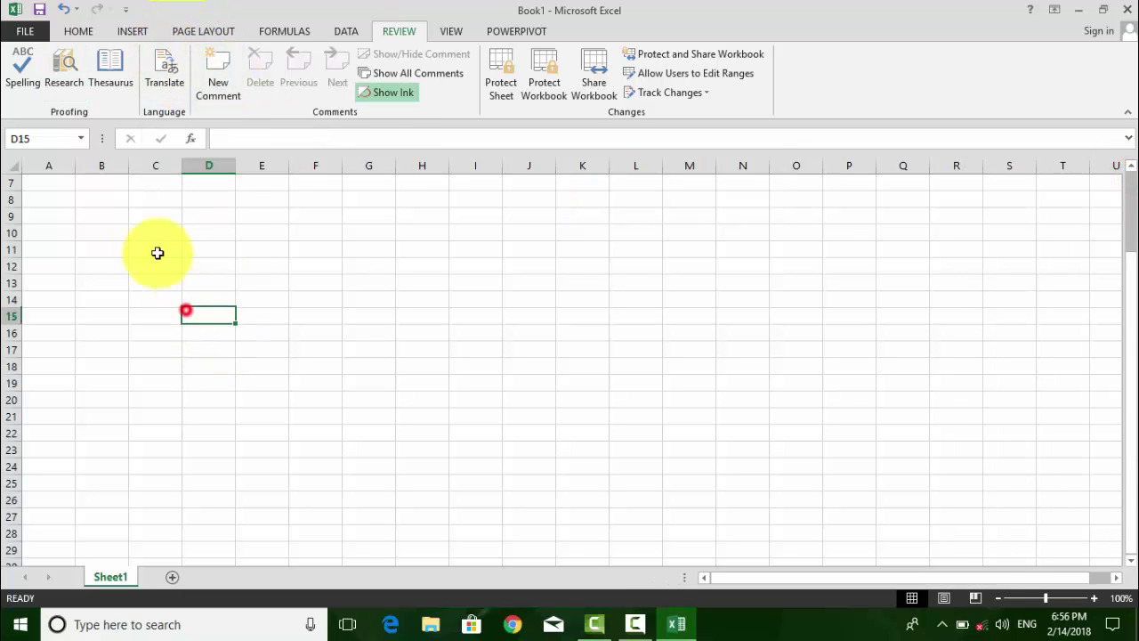
pyautogui.click(135, 231)
pyautogui.moveTo(134, 230); pyautogui.dragTo(544, 406)
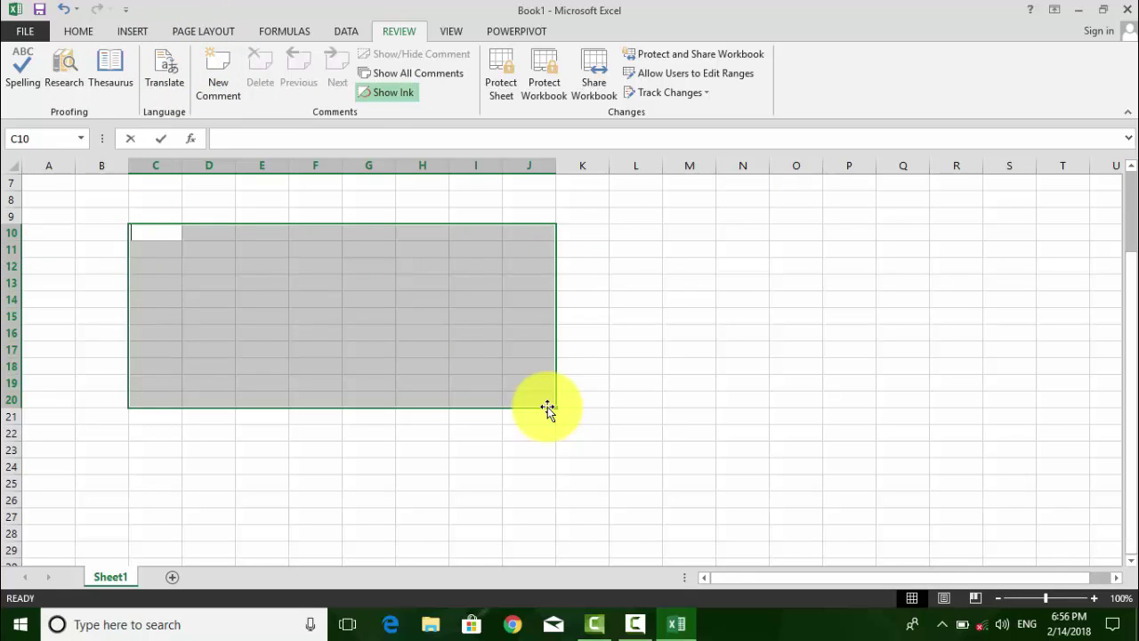
pyautogui.write('khan')
pyautogui.hotkey('ctrl', 'Return')
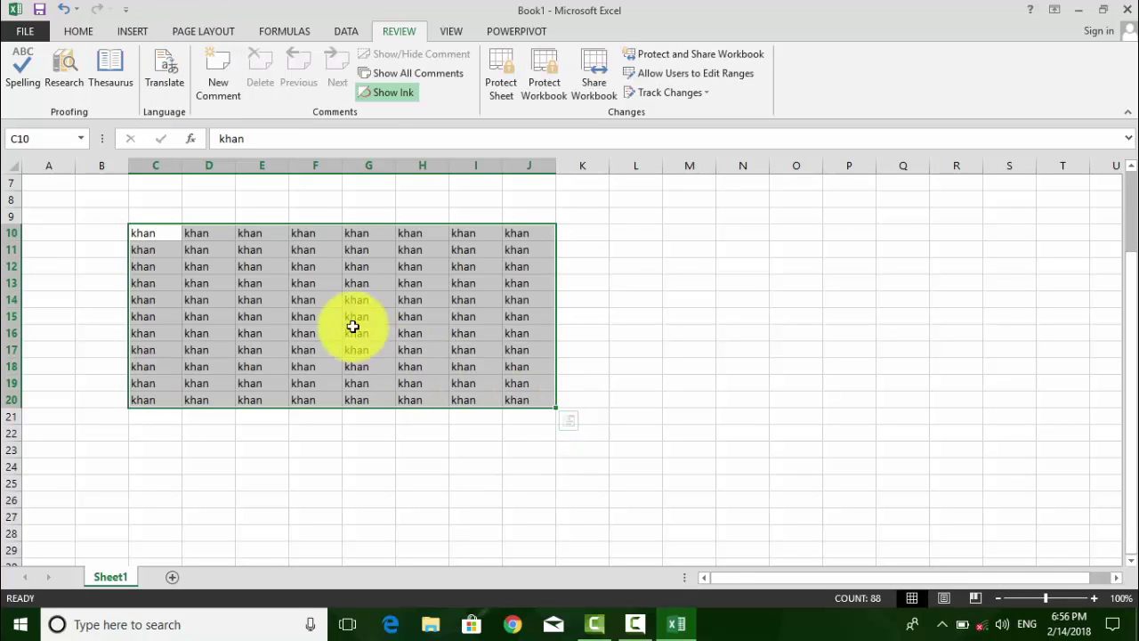
pyautogui.click(346, 301)
# Add a comment to cell F12.
pyautogui.click(306, 266)
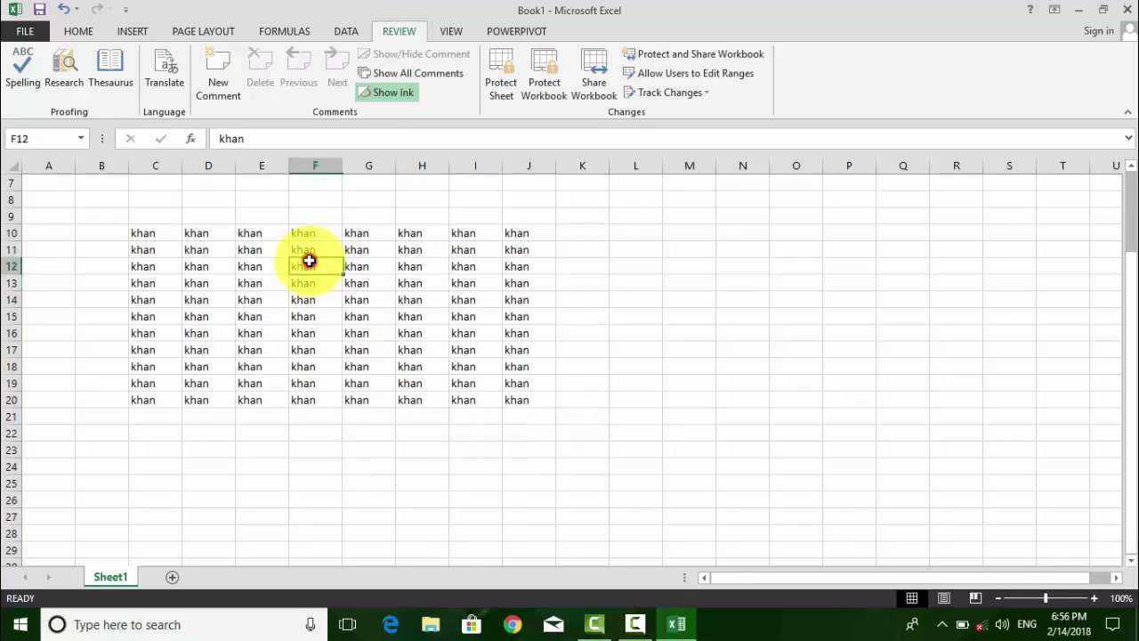
pyautogui.click(219, 71)
pyautogui.write('He is very nic')
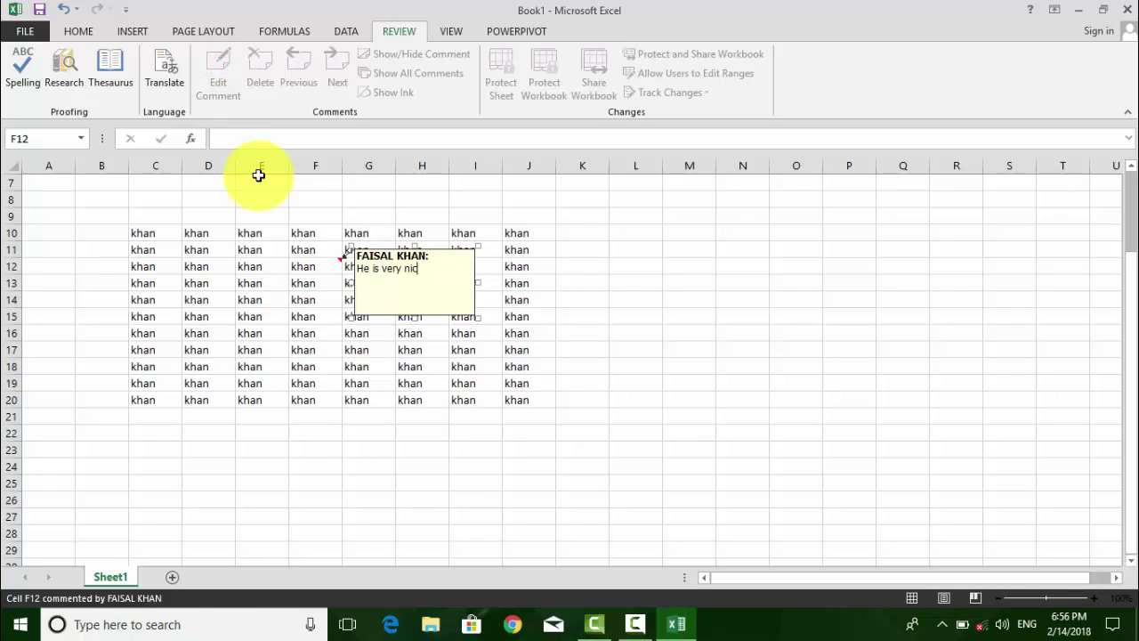
pyautogui.write('e')
pyautogui.click(315, 349)
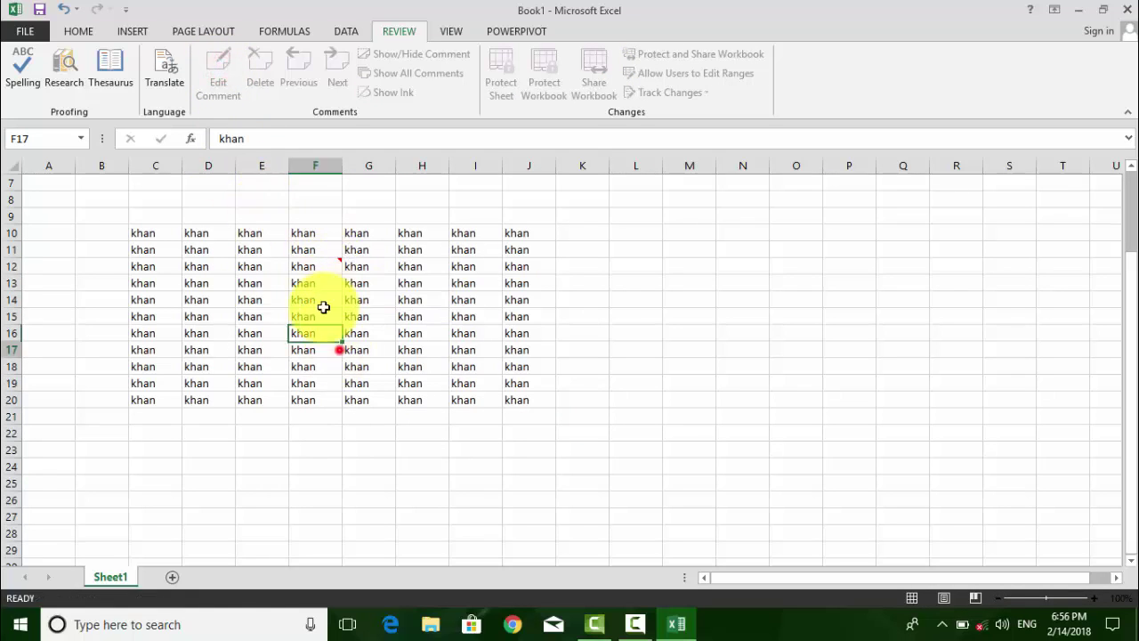
pyautogui.click(325, 259)
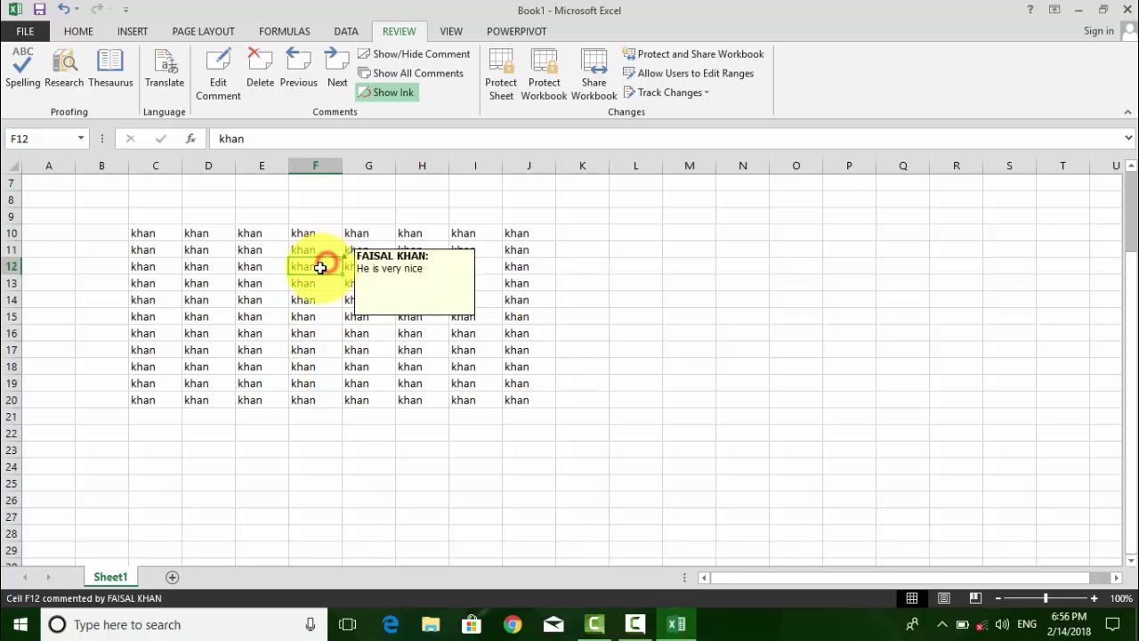
pyautogui.click(217, 72)
pyautogui.click(315, 299)
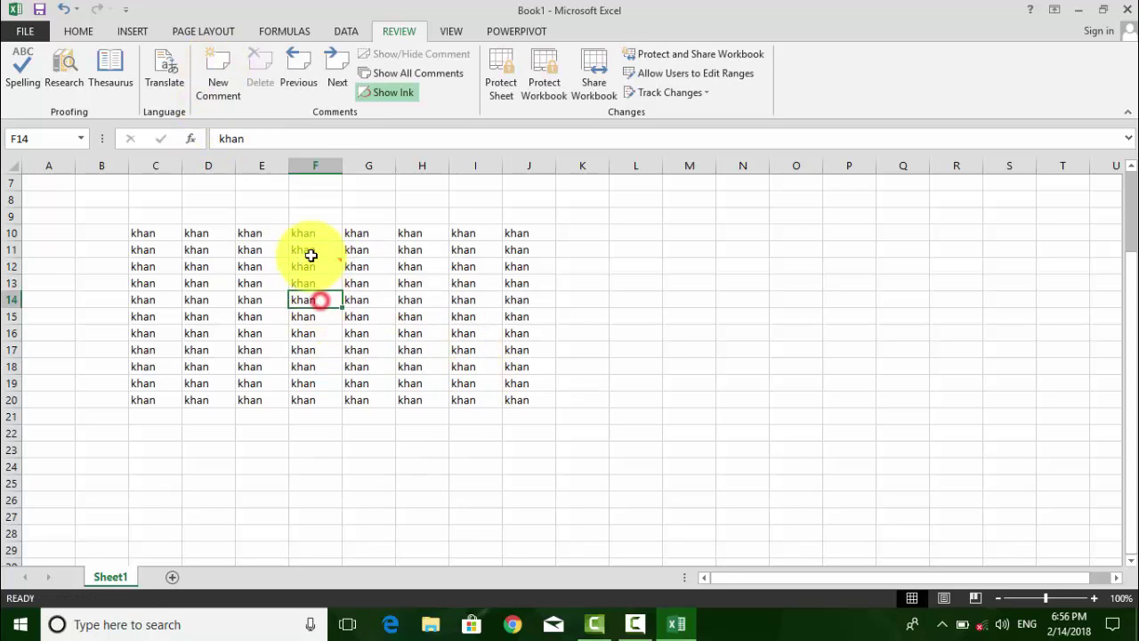
pyautogui.click(310, 265)
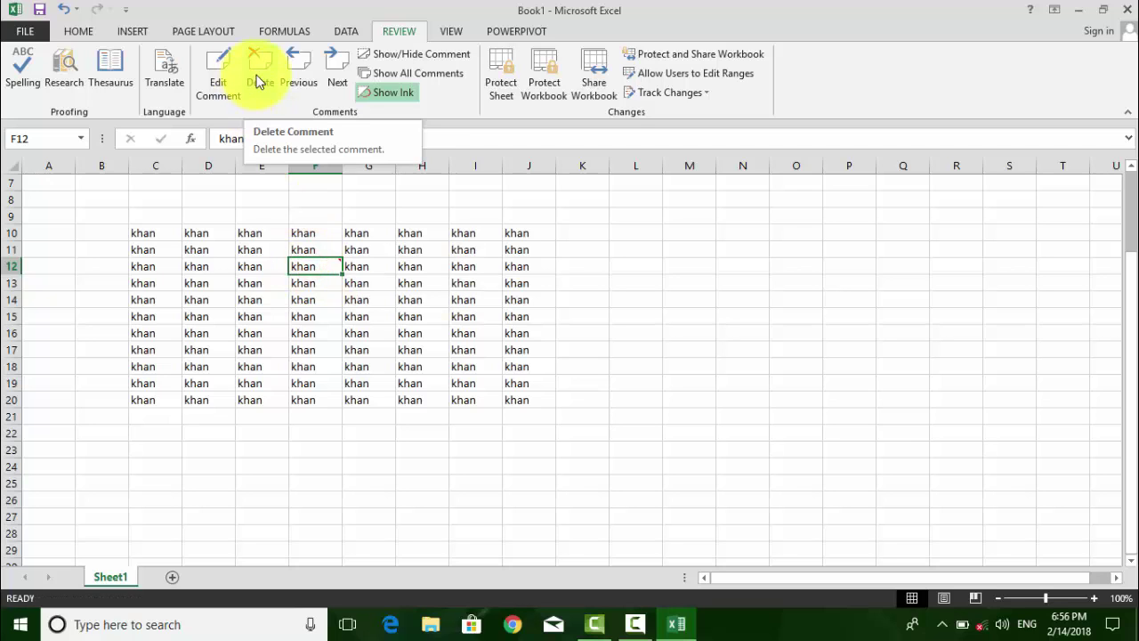
# Add comments to cells H15, E17 and J12.
pyautogui.click(403, 324)
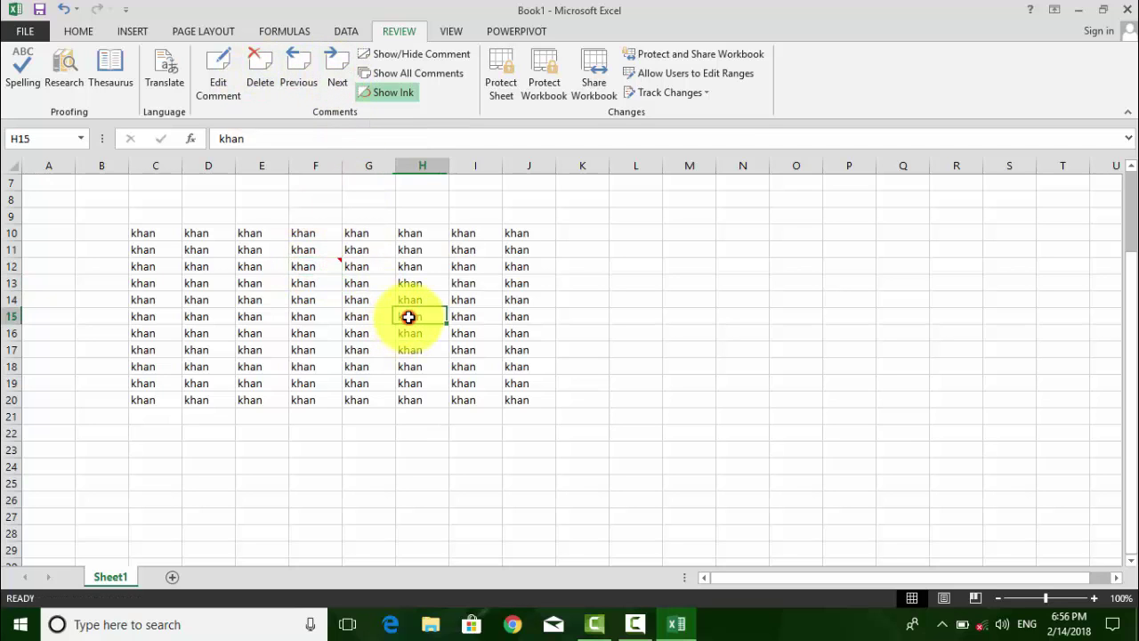
pyautogui.click(218, 84)
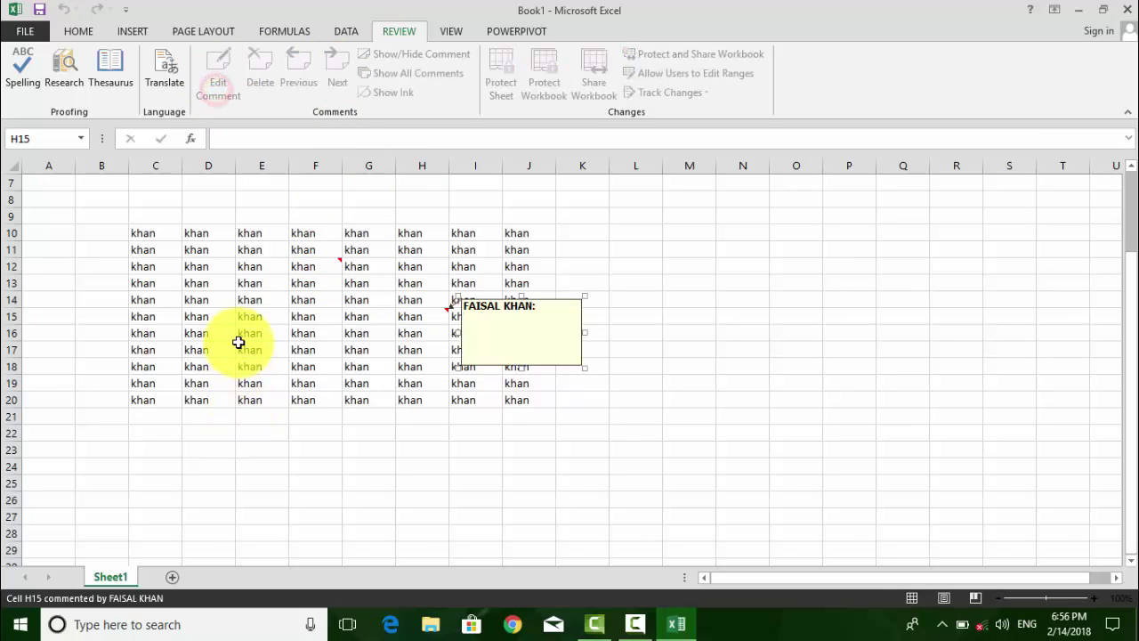
pyautogui.click(239, 351)
pyautogui.click(217, 82)
pyautogui.click(521, 260)
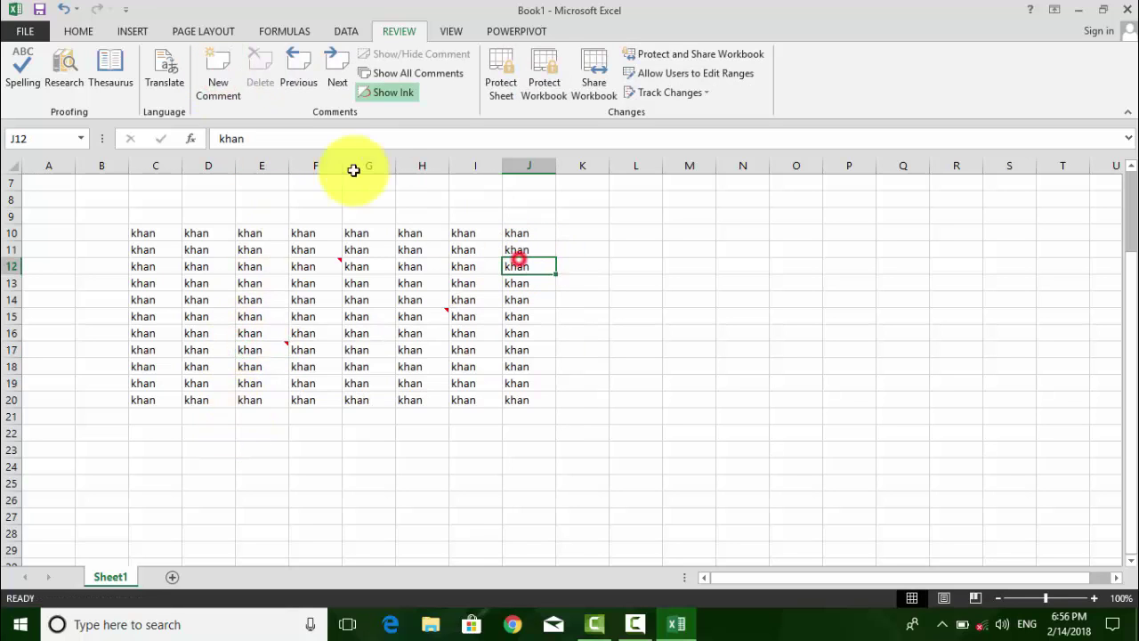
pyautogui.click(220, 75)
# Step through all comments with Next, then delete the F12 comment.
pyautogui.click(303, 260)
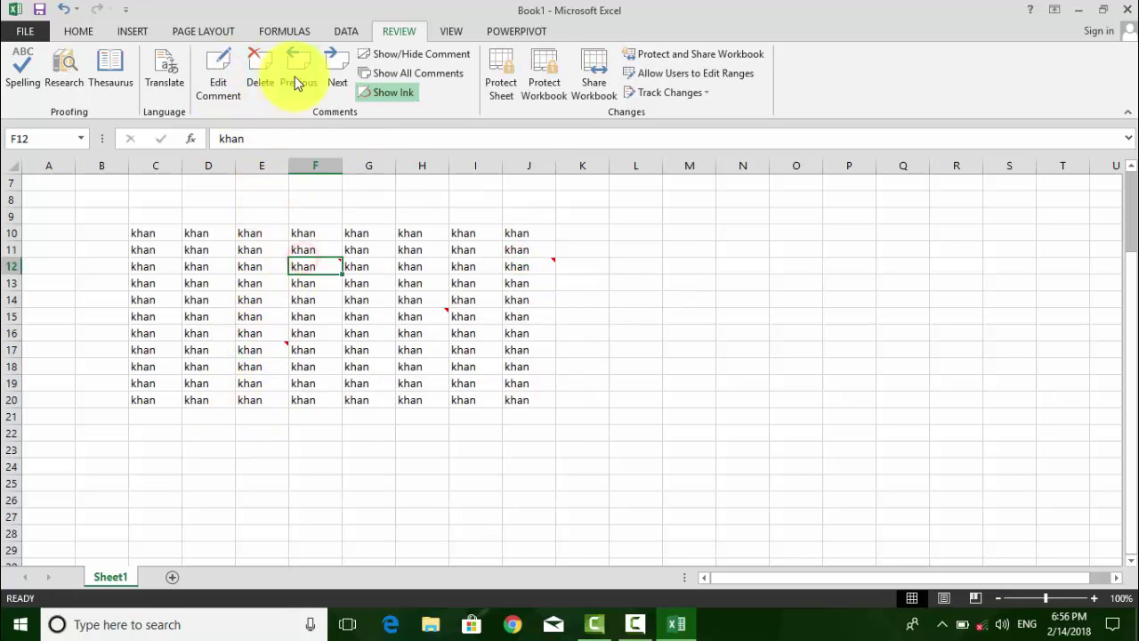
pyautogui.click(336, 82)
pyautogui.click(336, 82)
pyautogui.click(336, 82)
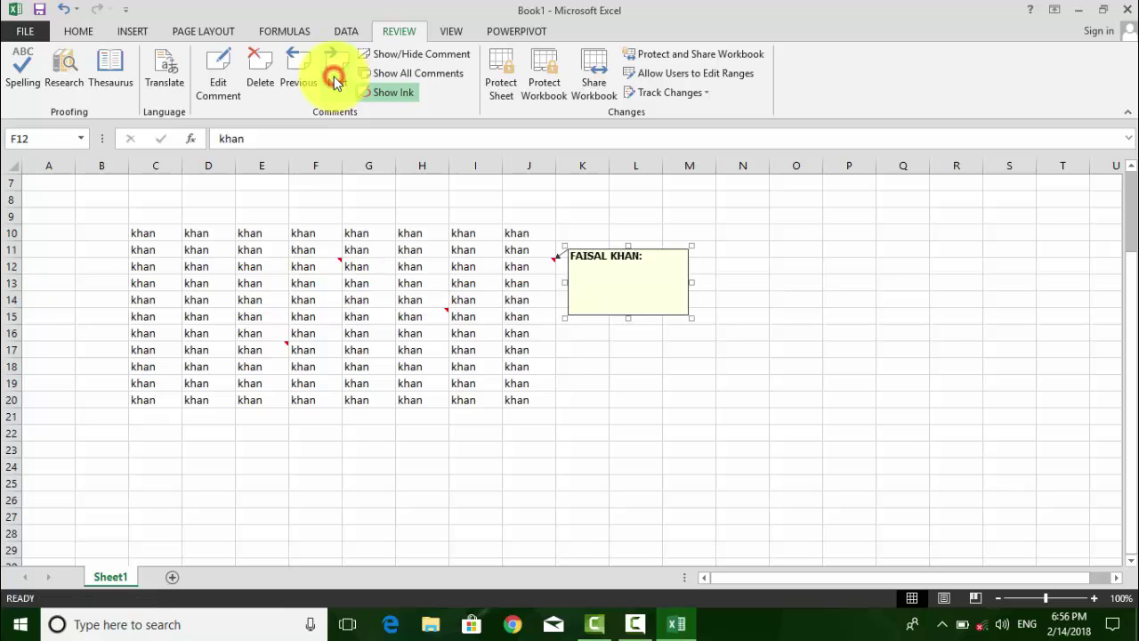
pyautogui.click(336, 81)
pyautogui.click(336, 82)
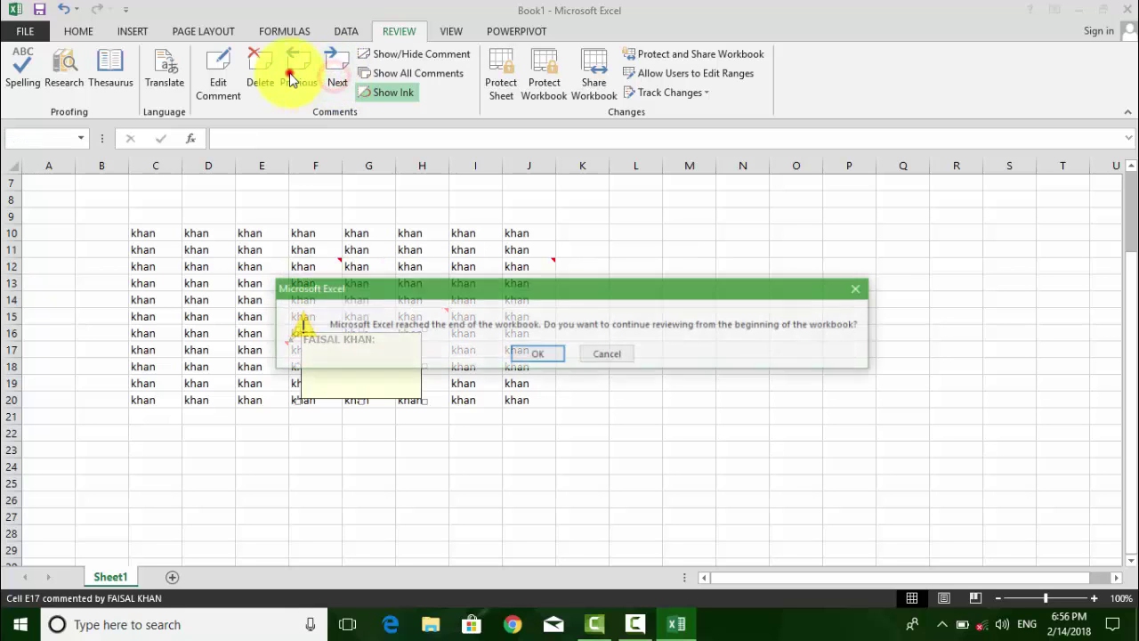
pyautogui.click(552, 356)
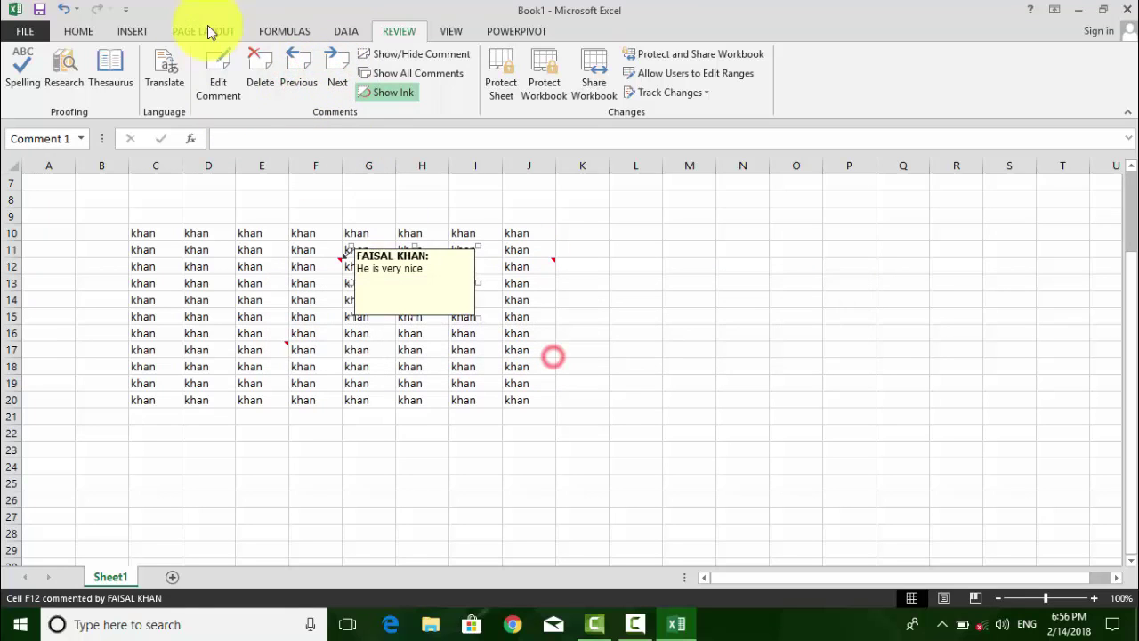
pyautogui.click(268, 69)
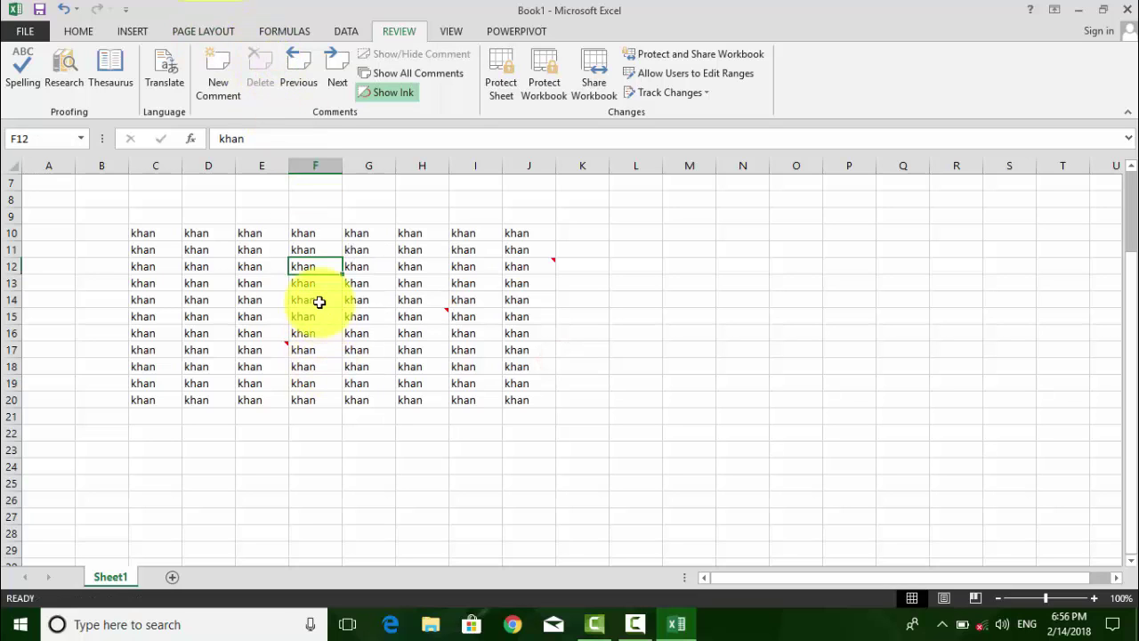
pyautogui.click(517, 277)
# Delete the comments on J12 and H15.
pyautogui.click(533, 266)
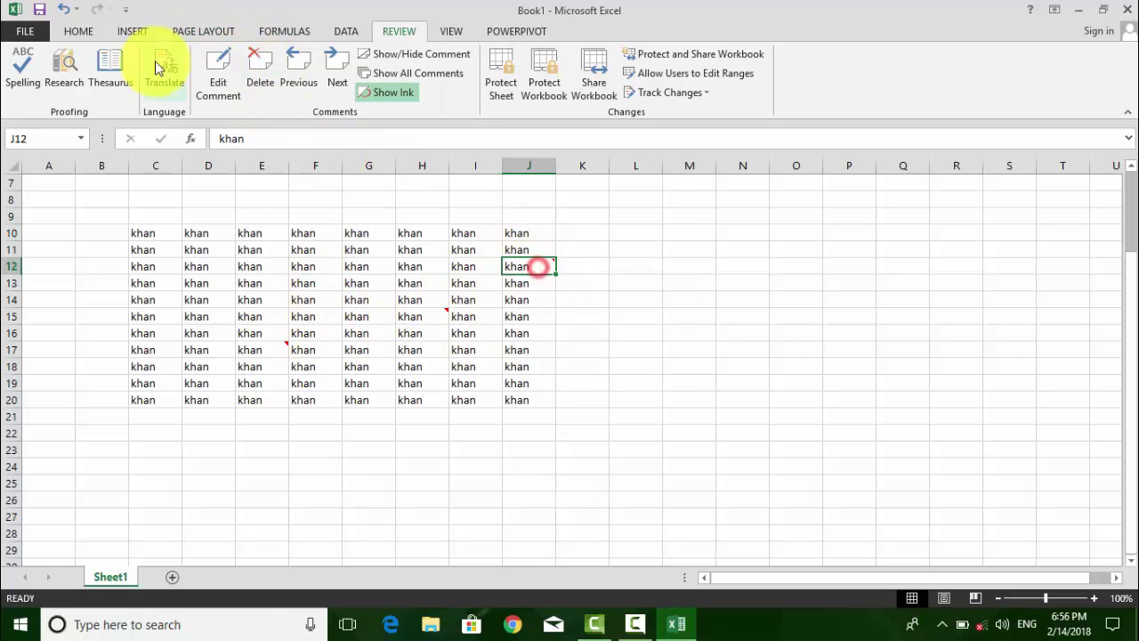
pyautogui.click(257, 67)
pyautogui.click(437, 316)
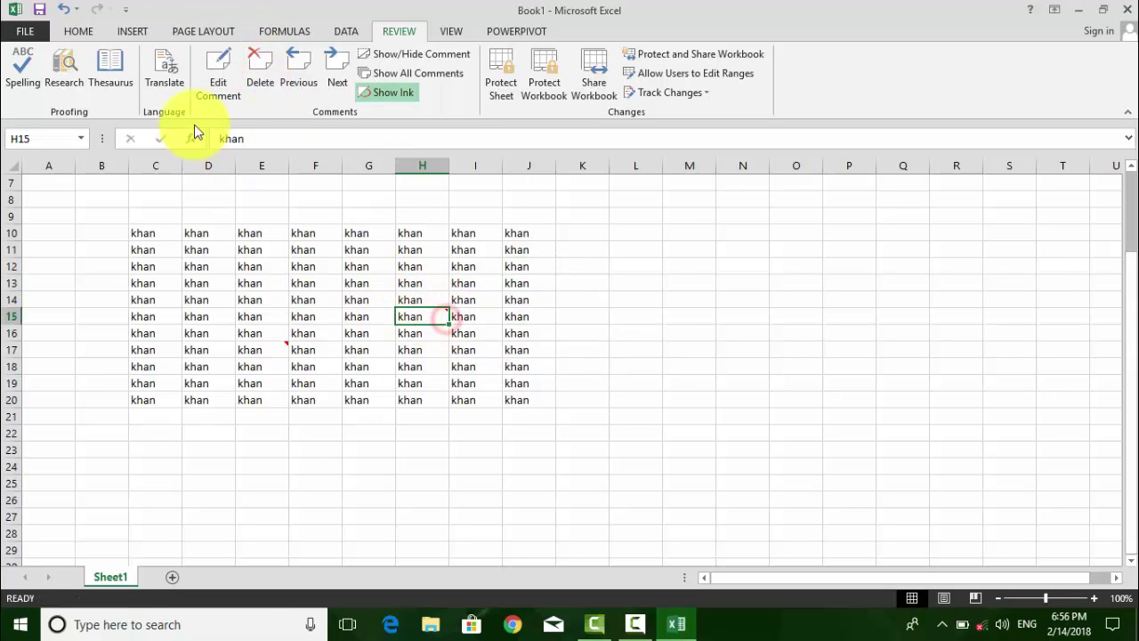
pyautogui.click(256, 71)
# Pin E17's comment and show all comments, then hide both again.
pyautogui.click(264, 348)
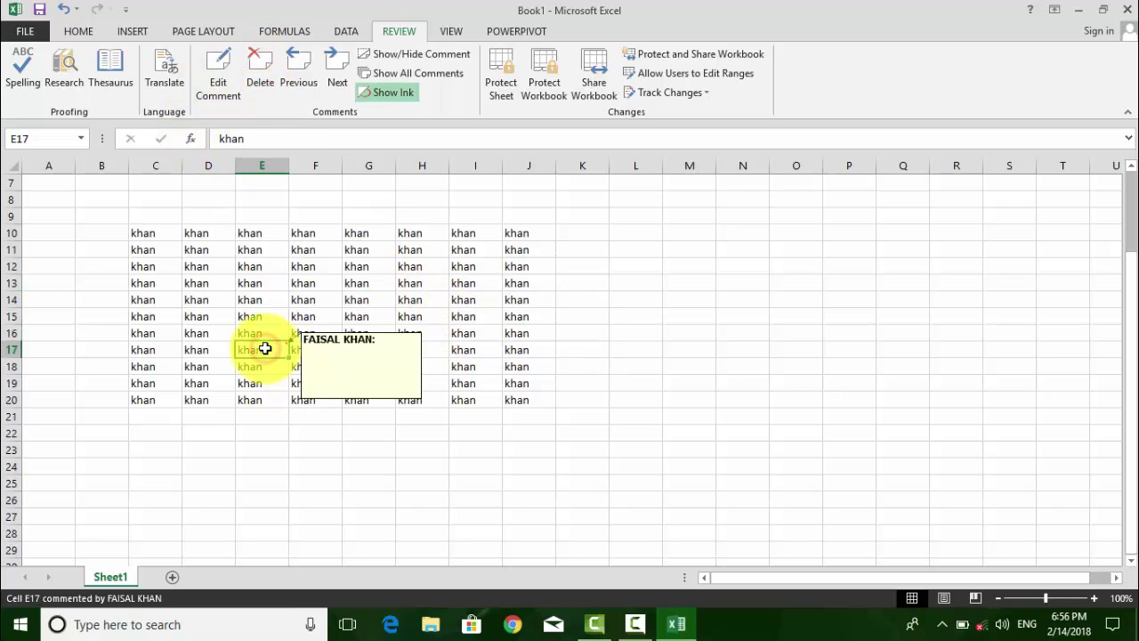
pyautogui.click(394, 56)
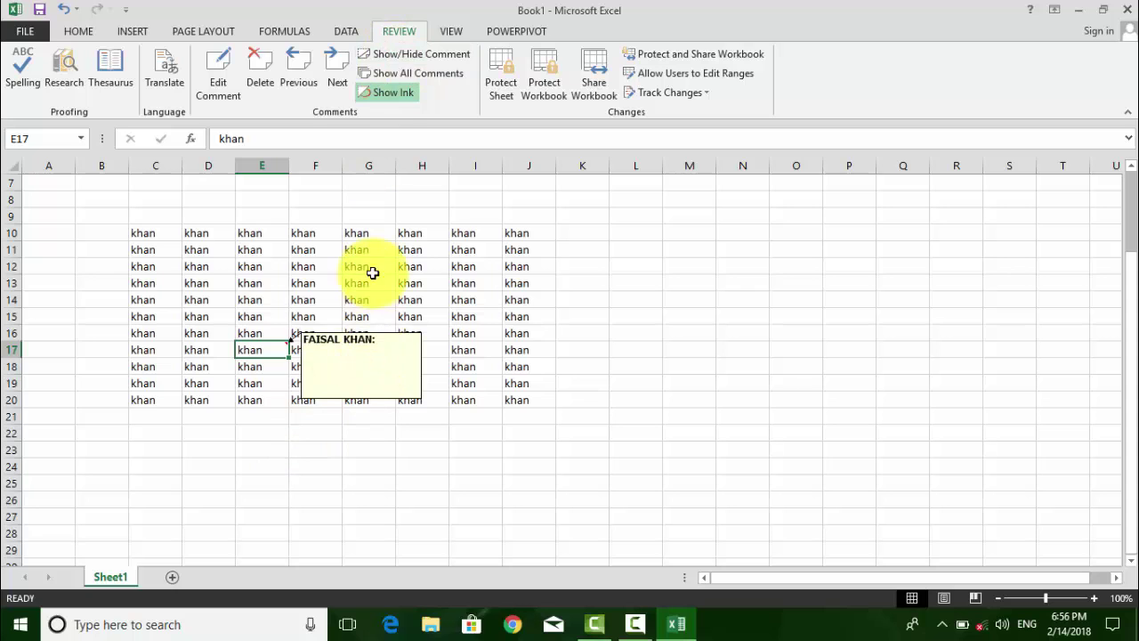
pyautogui.click(402, 75)
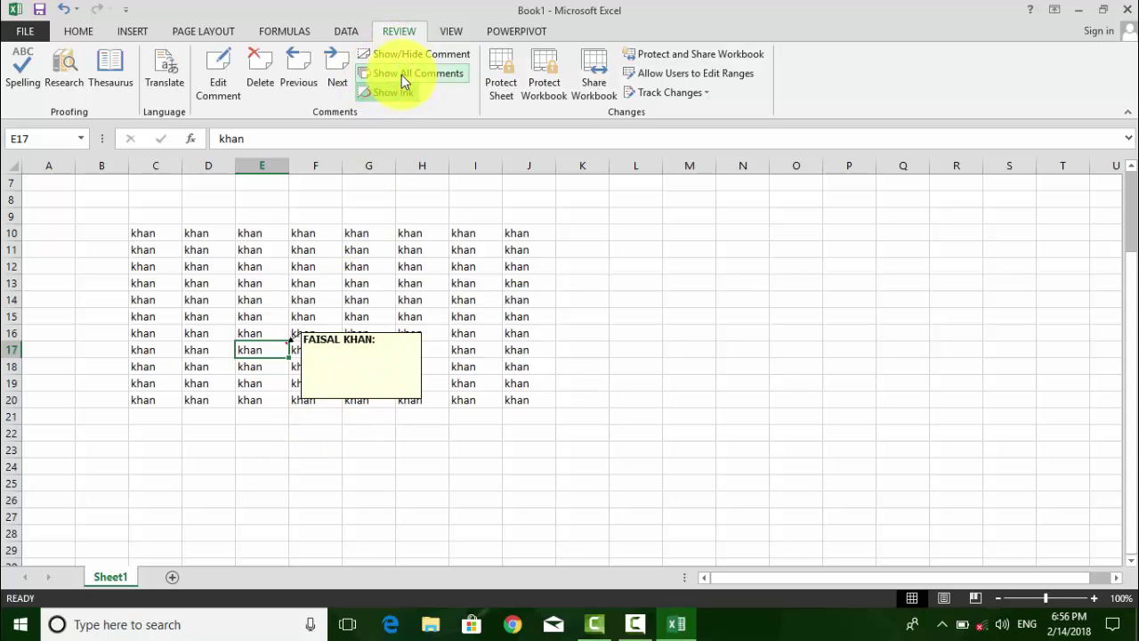
pyautogui.click(394, 56)
pyautogui.click(364, 347)
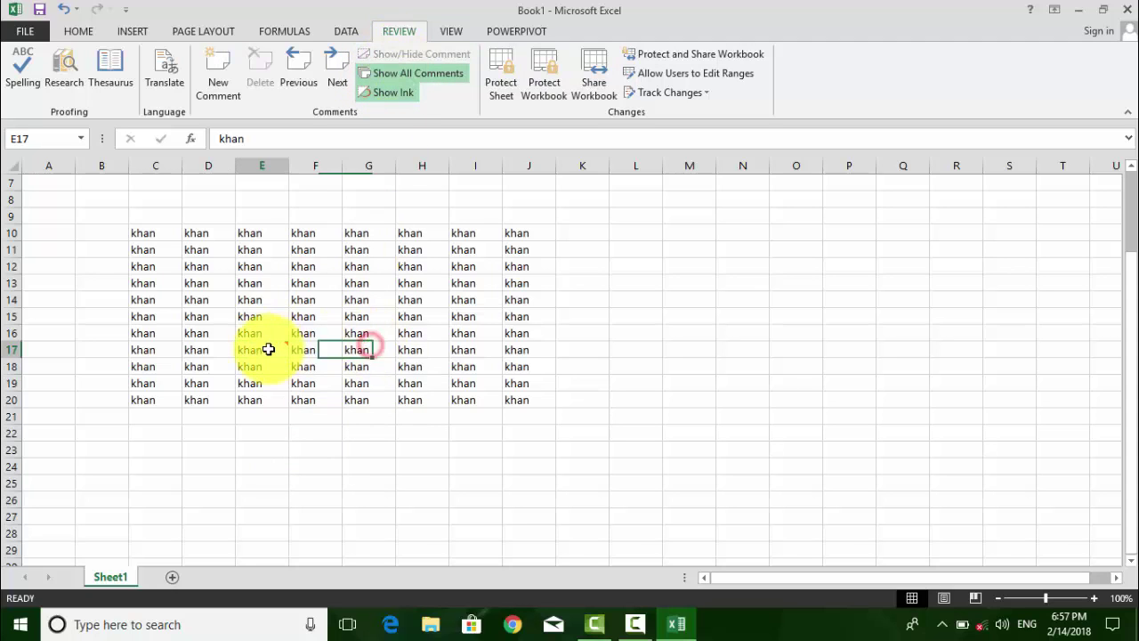
pyautogui.click(266, 349)
pyautogui.click(400, 73)
pyautogui.click(416, 331)
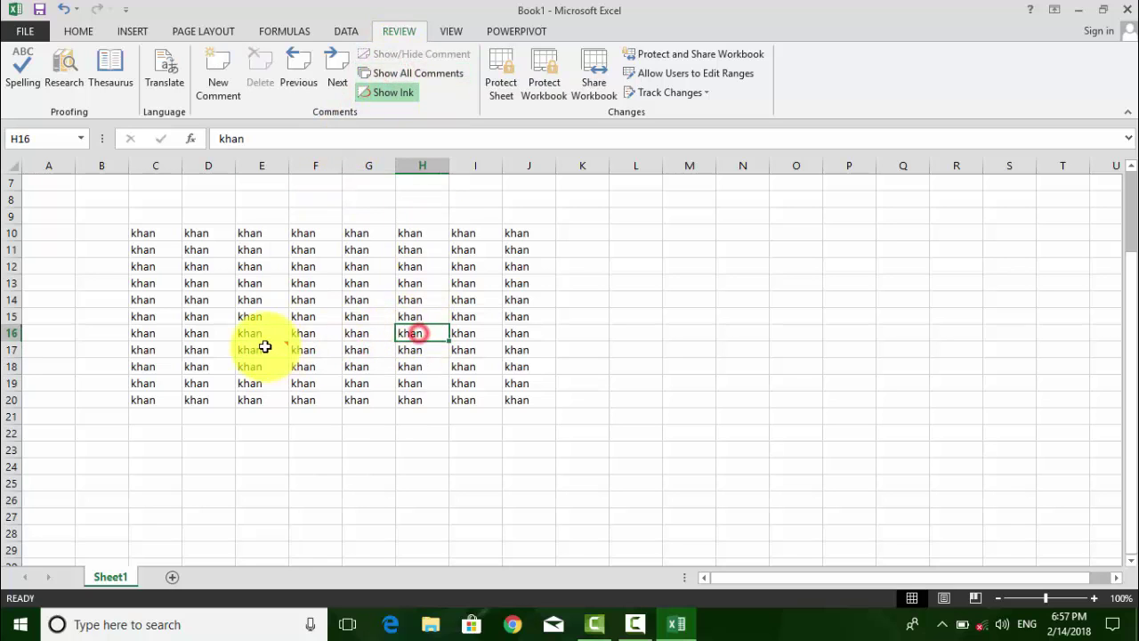
pyautogui.click(265, 348)
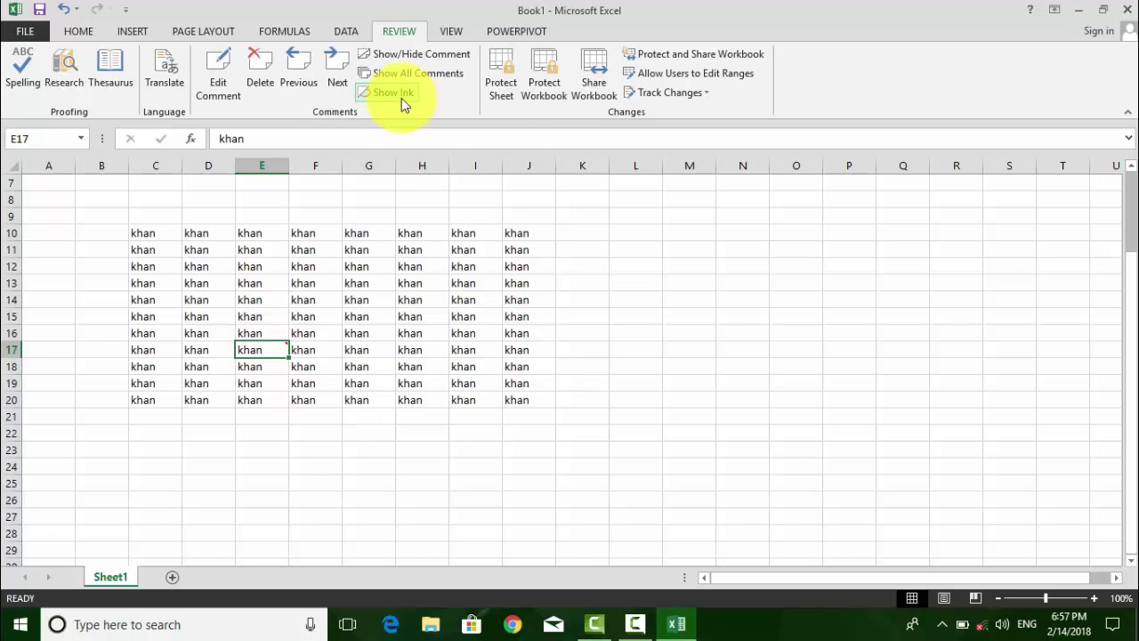
pyautogui.click(402, 98)
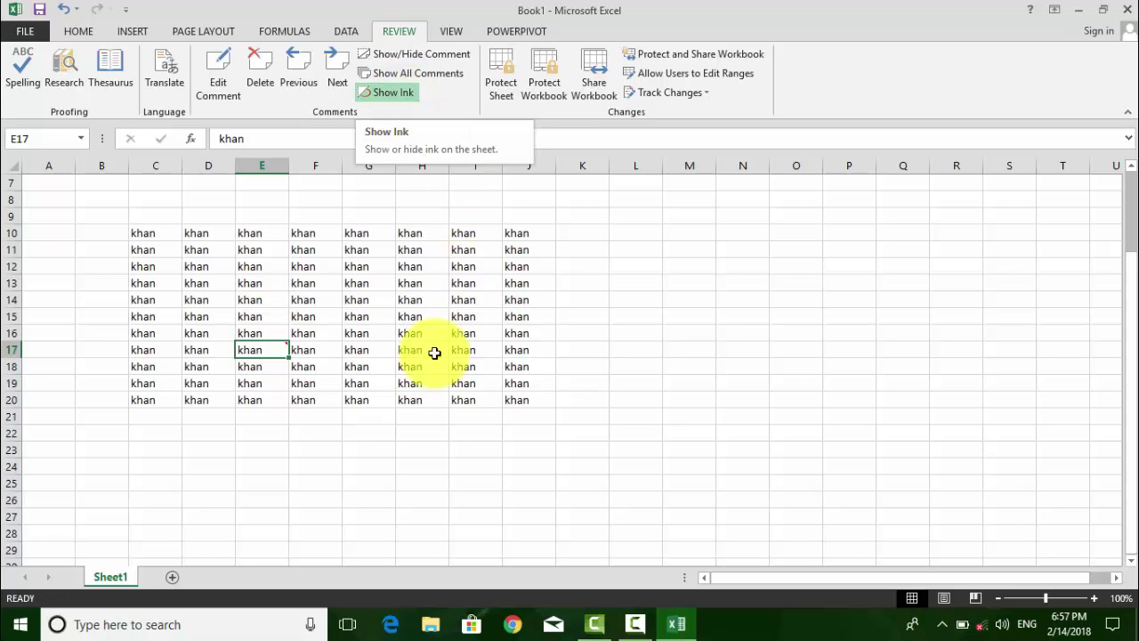
# Move between E17 and nearby cells to confirm its comment shows only on hover.
pyautogui.click(253, 366)
pyautogui.click(251, 348)
pyautogui.click(275, 388)
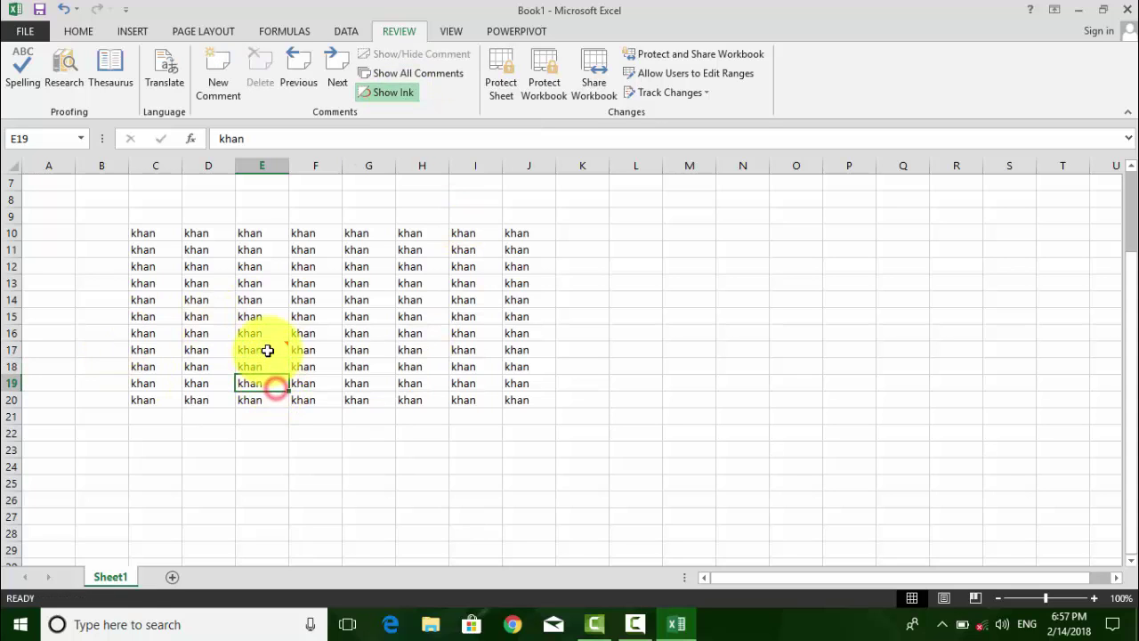
pyautogui.click(267, 348)
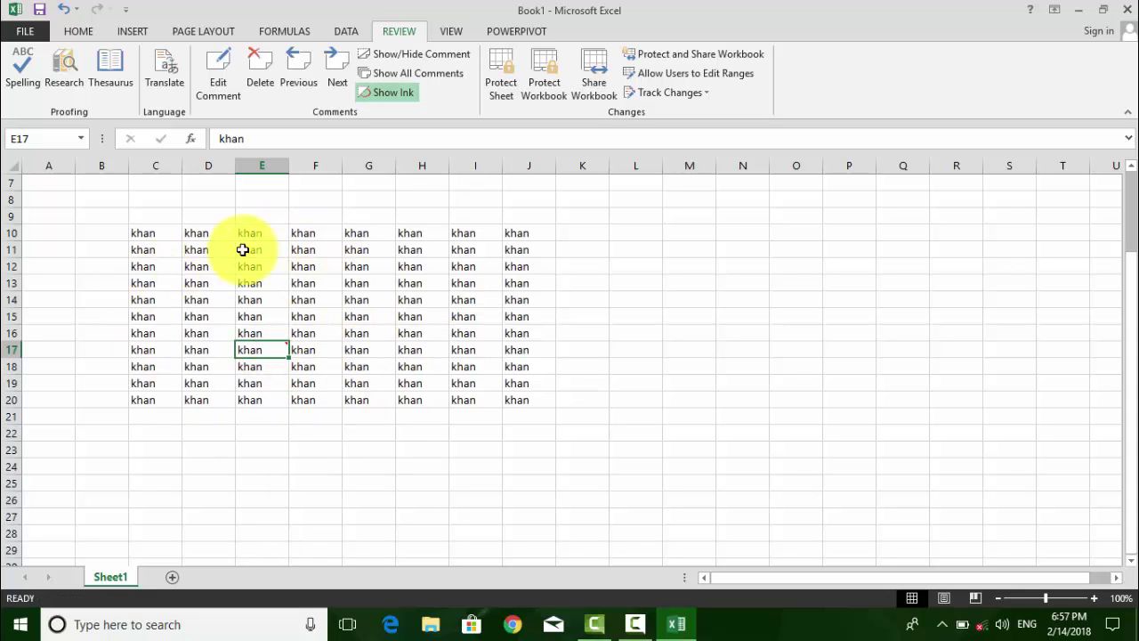
pyautogui.click(279, 386)
pyautogui.click(265, 355)
pyautogui.moveTo(261, 350)
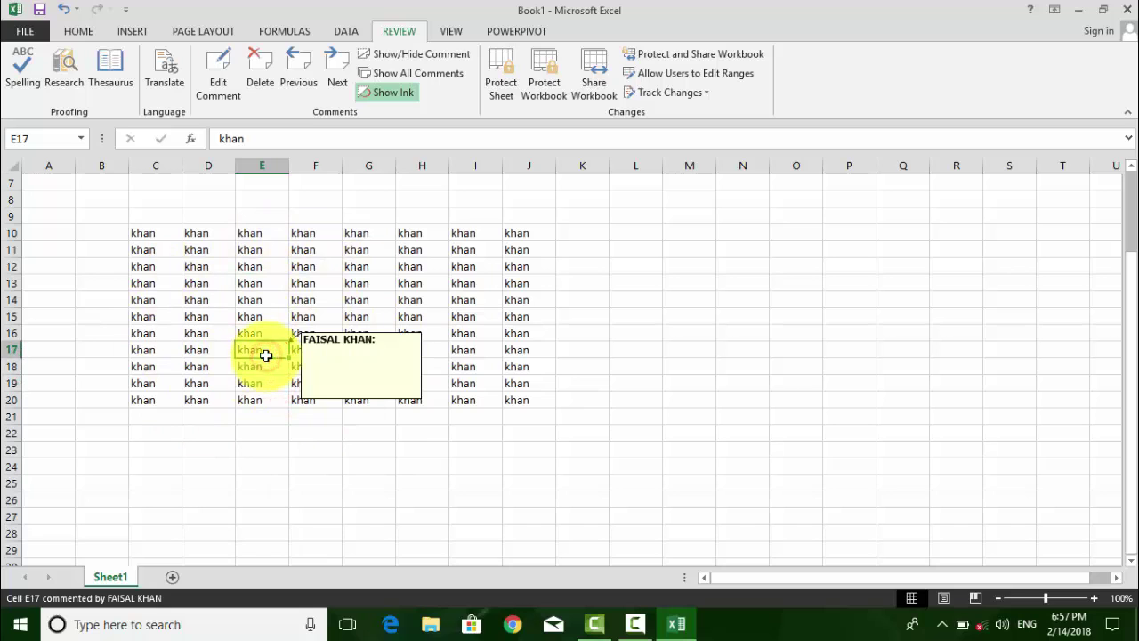
pyautogui.click(265, 385)
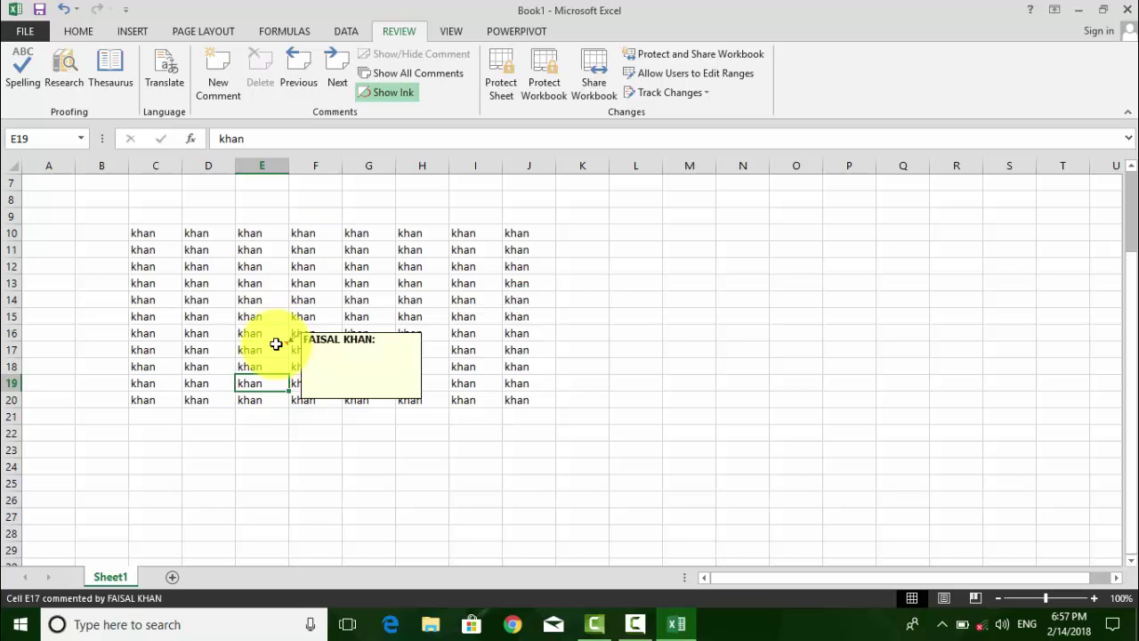
pyautogui.click(274, 347)
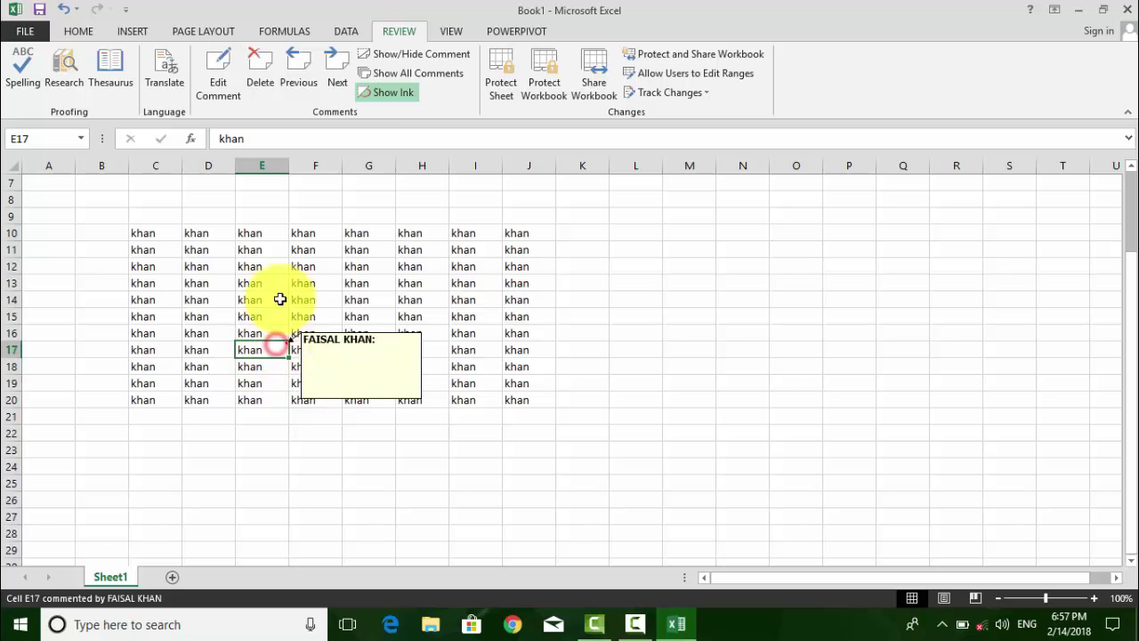
# Show E17's comment and all comments once more, then hide them and verify they stay hidden.
pyautogui.click(399, 56)
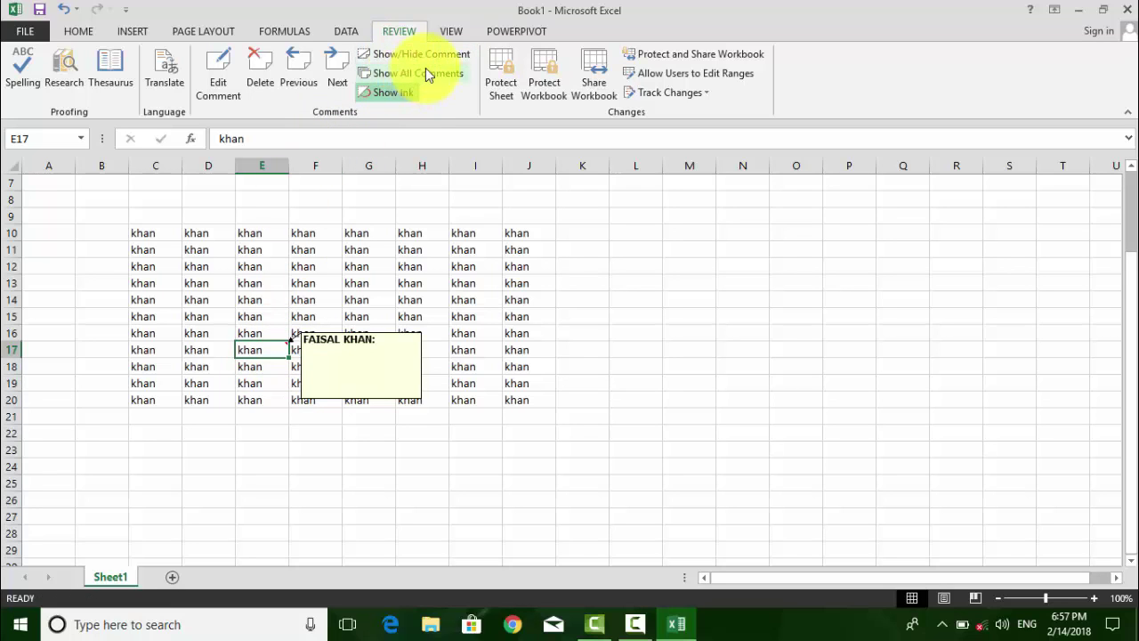
pyautogui.click(426, 72)
pyautogui.click(467, 275)
pyautogui.click(249, 331)
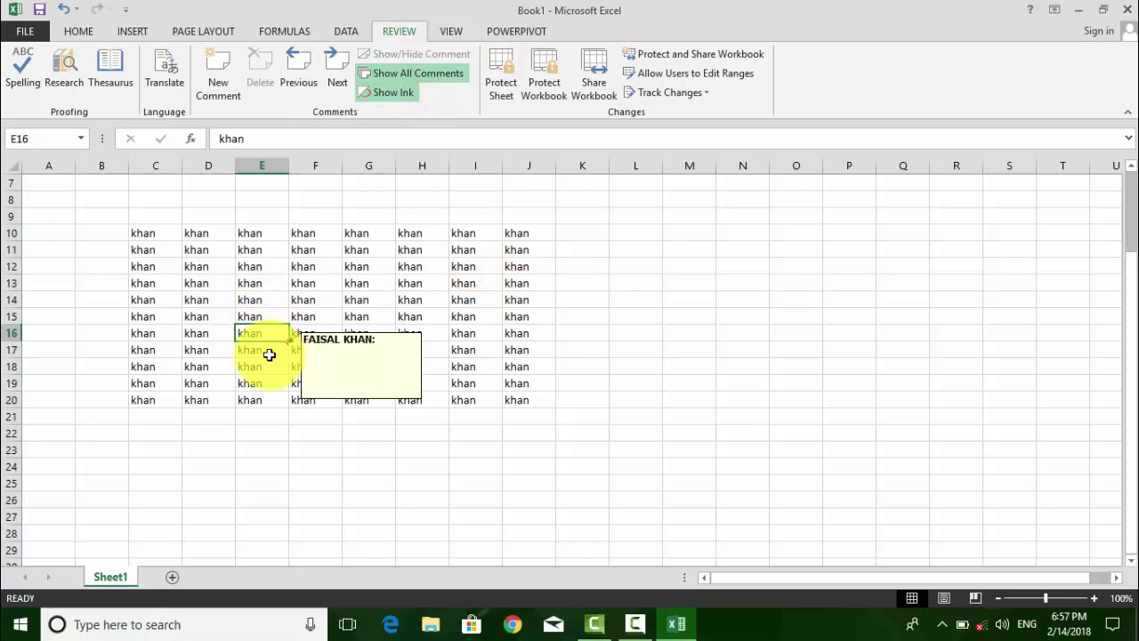
pyautogui.click(262, 351)
pyautogui.click(402, 59)
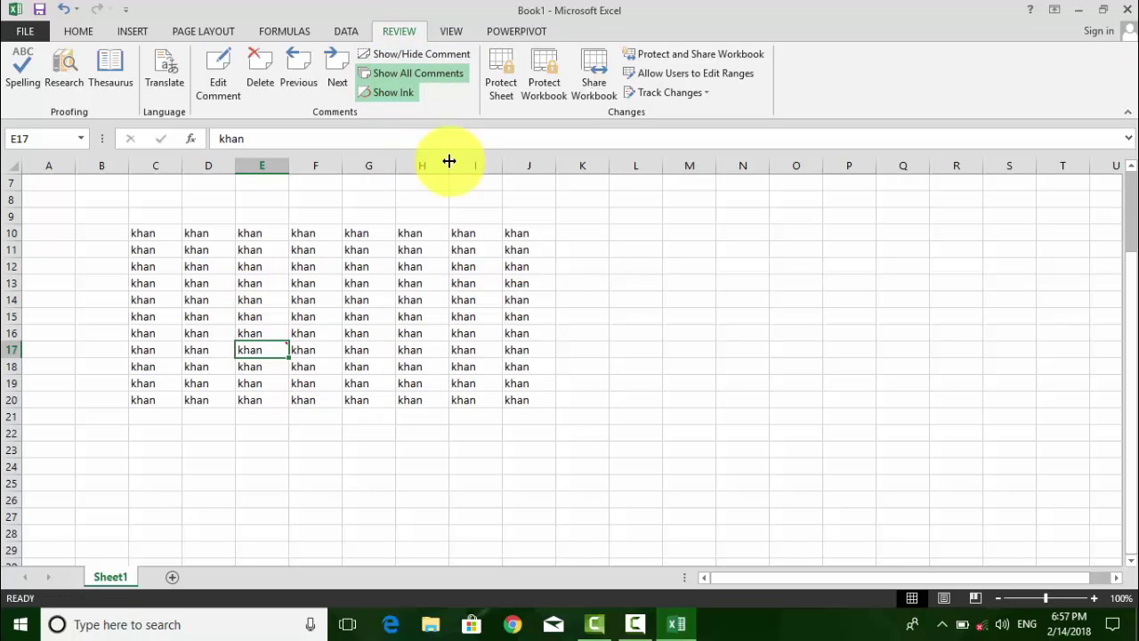
pyautogui.click(406, 71)
pyautogui.click(366, 234)
pyautogui.click(210, 278)
pyautogui.click(303, 303)
pyautogui.click(305, 349)
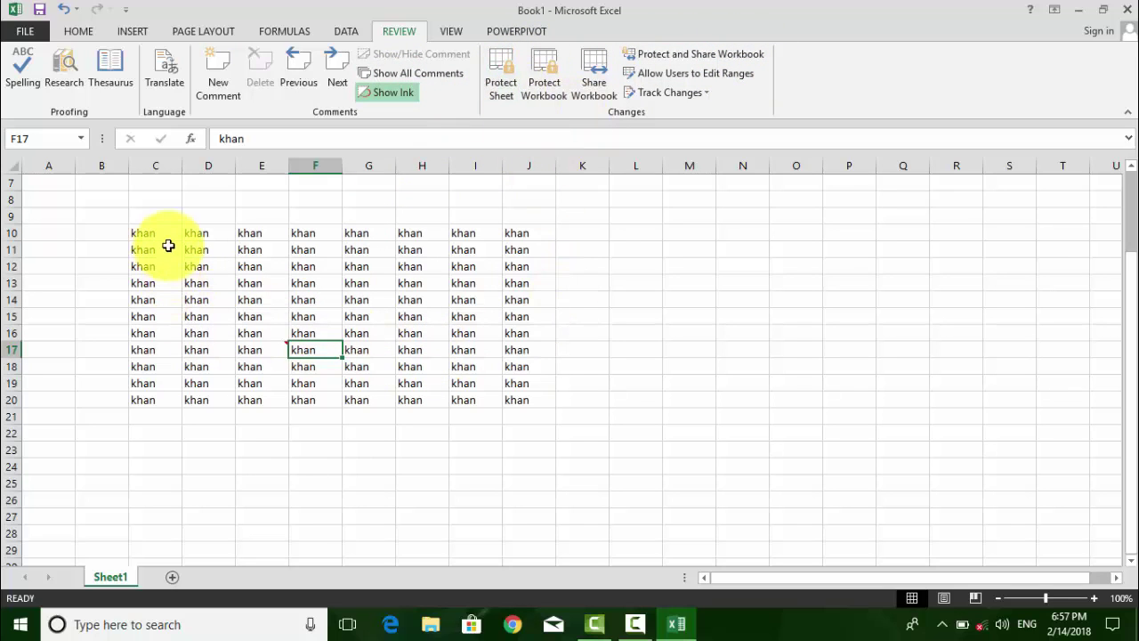
# Clear the khan block C10:K20 and delete columns C through M.
pyautogui.moveTo(163, 234); pyautogui.dragTo(561, 406)
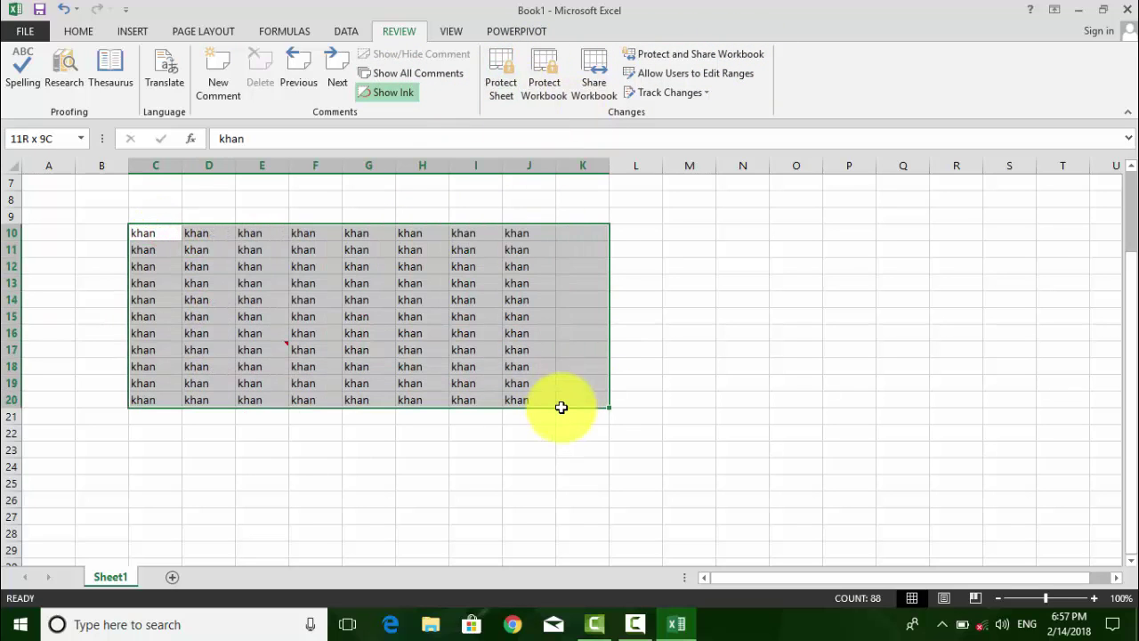
pyautogui.press('Delete')
pyautogui.click(148, 166)
pyautogui.rightClick(149, 168)
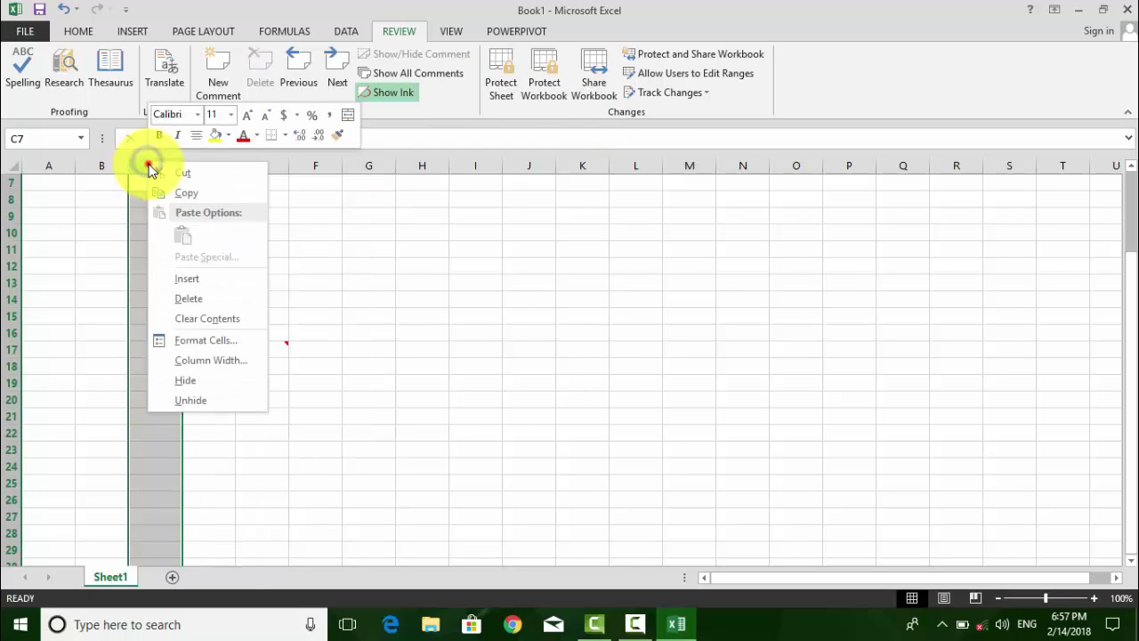
pyautogui.press('Escape')
pyautogui.moveTo(147, 167); pyautogui.dragTo(700, 165)
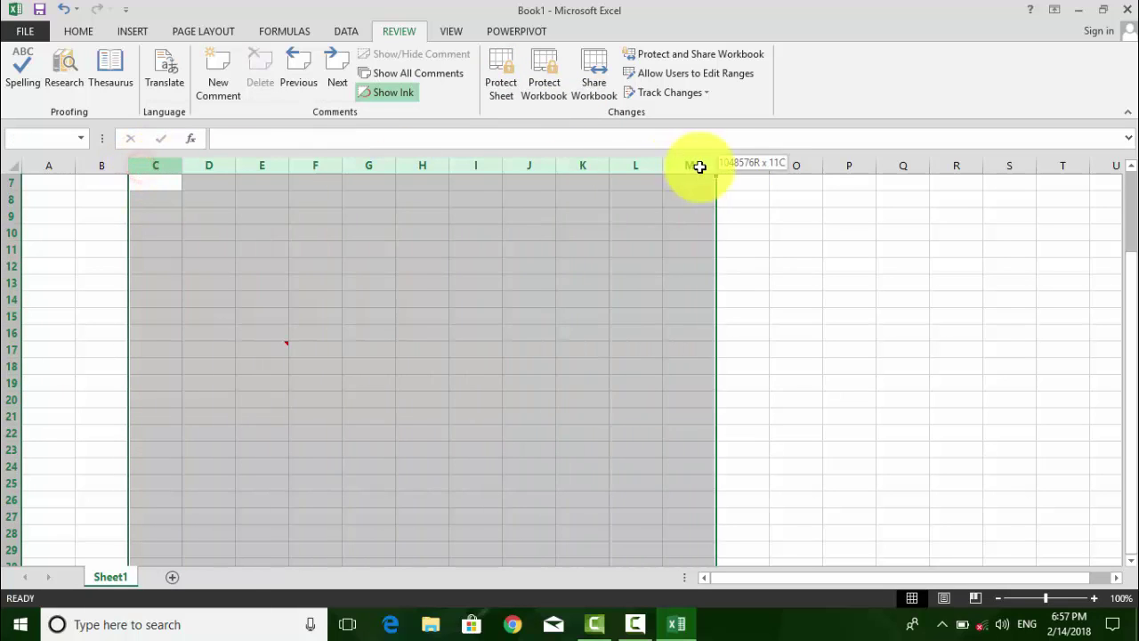
pyautogui.rightClick(544, 162)
pyautogui.click(568, 306)
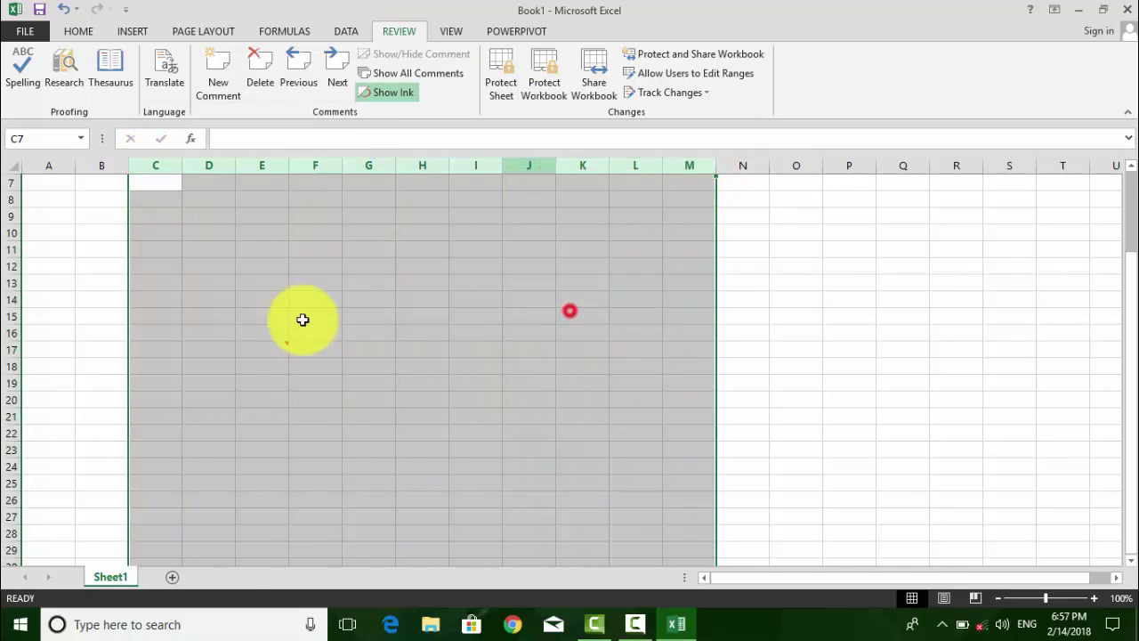
# Select cell D12 as the start of the new table's header row.
pyautogui.click(316, 313)
pyautogui.click(283, 254)
pyautogui.click(213, 317)
pyautogui.click(283, 265)
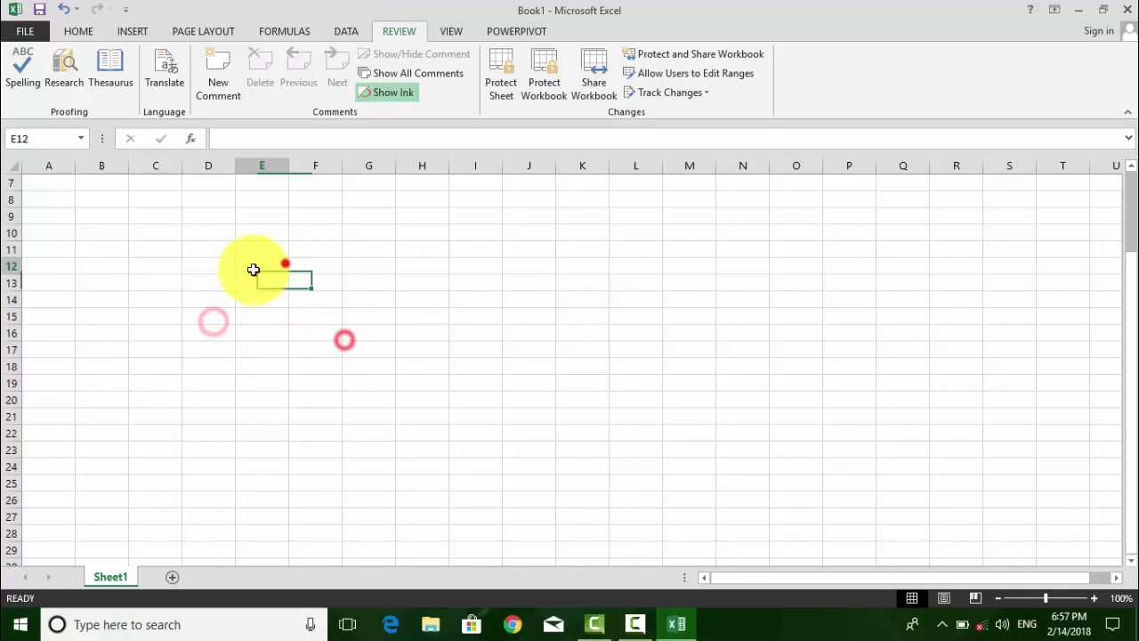
pyautogui.click(206, 266)
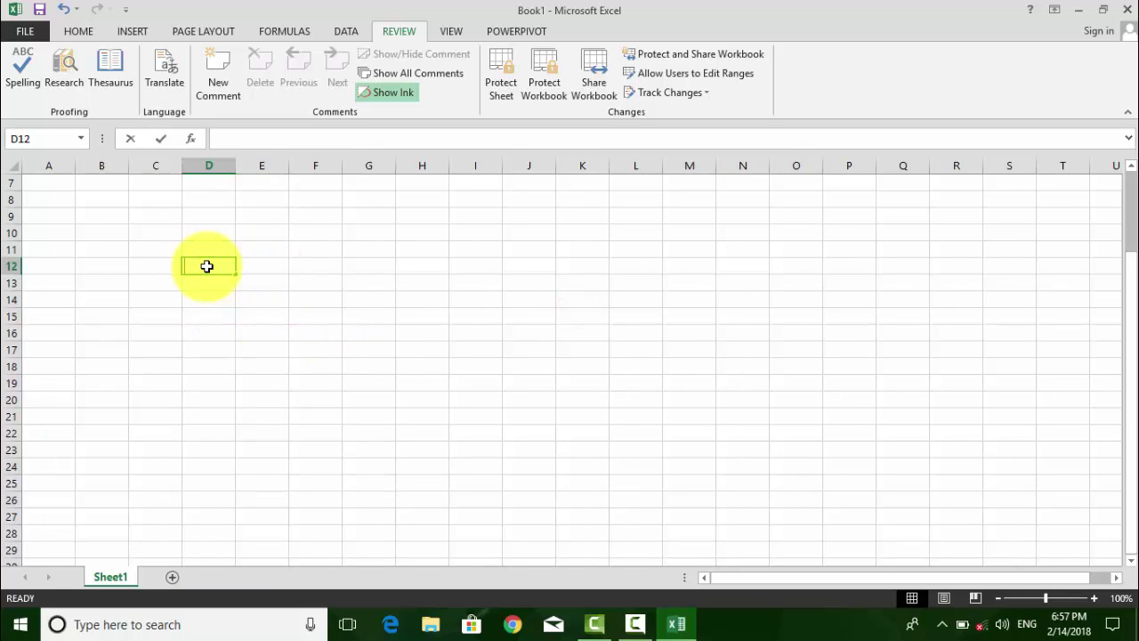
# Enter the headers Name, Gender, Post, Location and Salary across D12:H12.
pyautogui.write('Name')
pyautogui.press('Tab')
pyautogui.write('end')
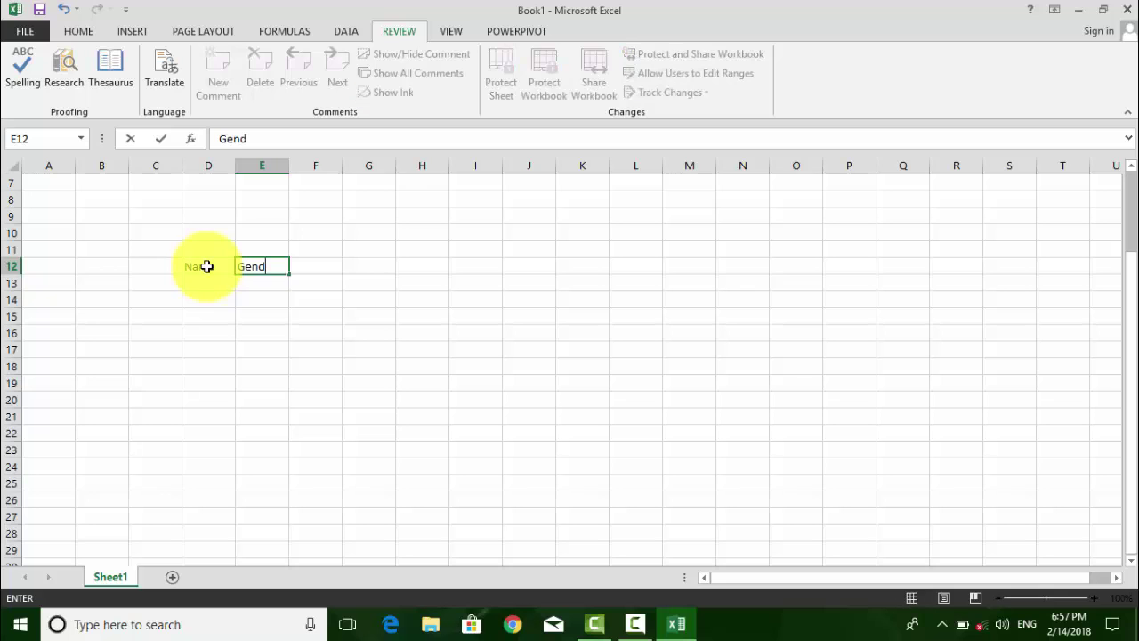
pyautogui.press('Tab')
pyautogui.write('Po')
pyautogui.press('Tab')
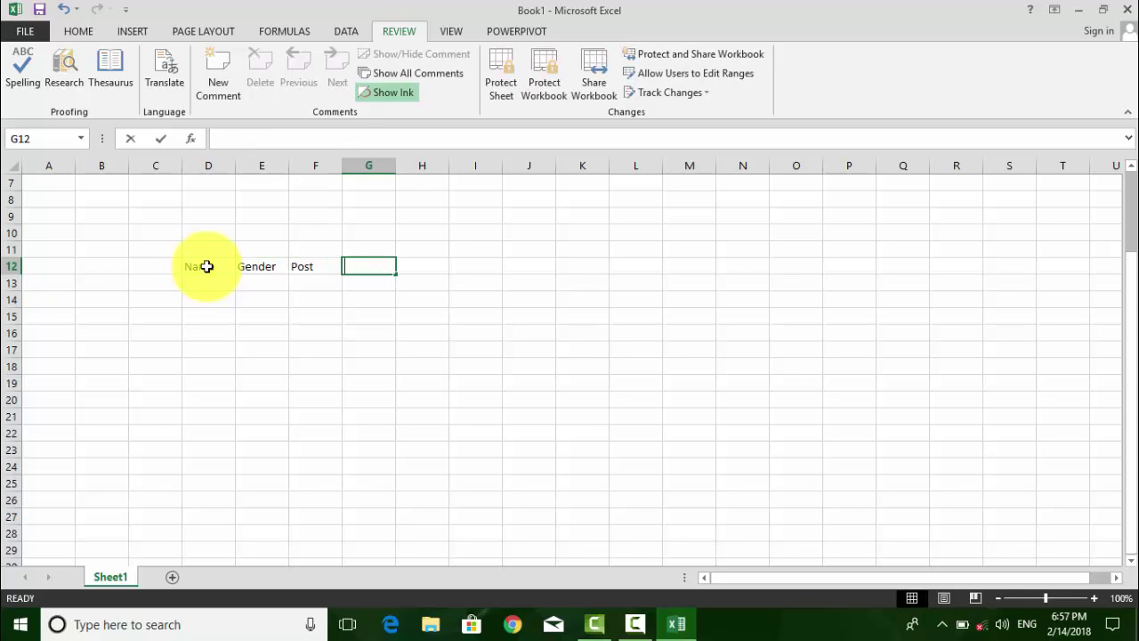
pyautogui.write('Location')
pyautogui.press('Tab')
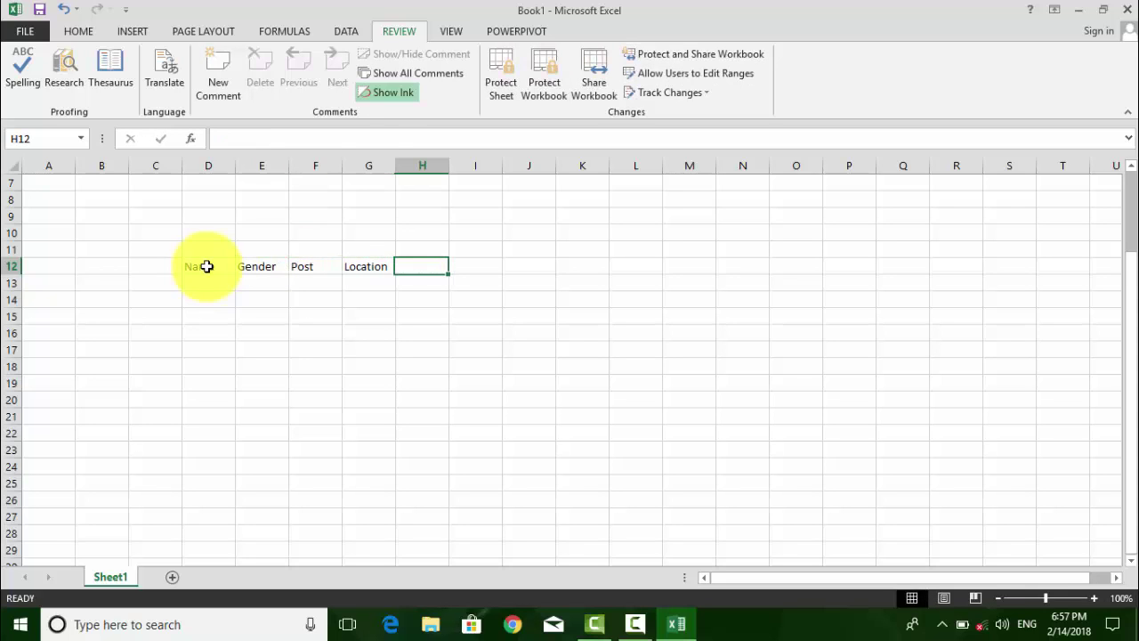
pyautogui.write('Salary')
pyautogui.press('Return')
# Apply All Borders to D12:H24 and move the table to E12:I24.
pyautogui.moveTo(206, 266); pyautogui.dragTo(426, 464)
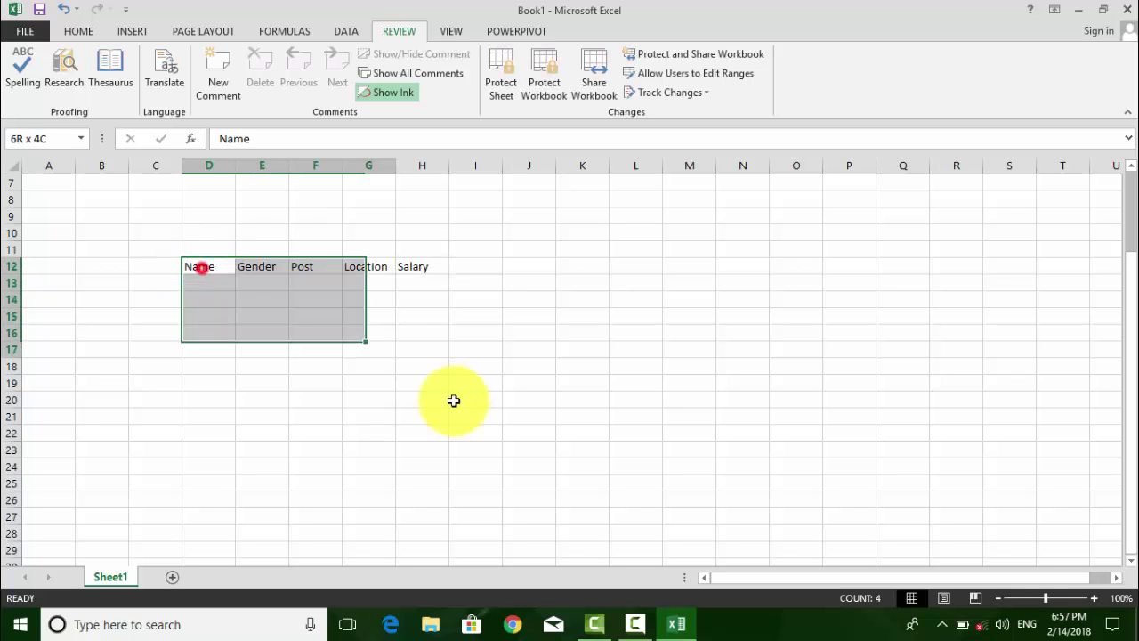
pyautogui.click(78, 31)
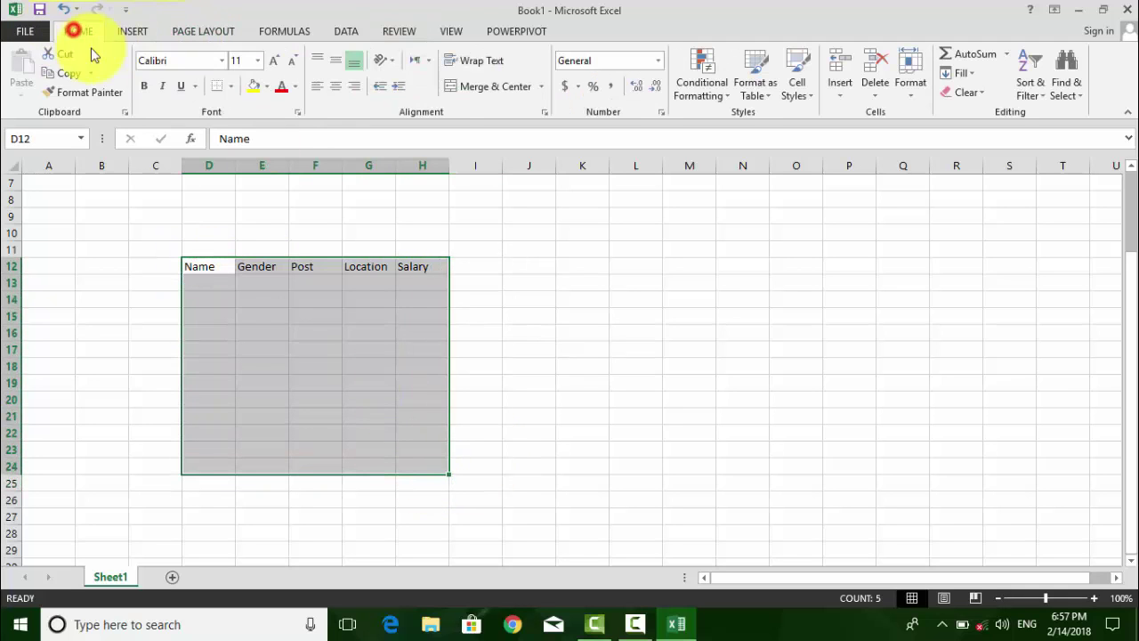
pyautogui.click(231, 86)
pyautogui.click(251, 226)
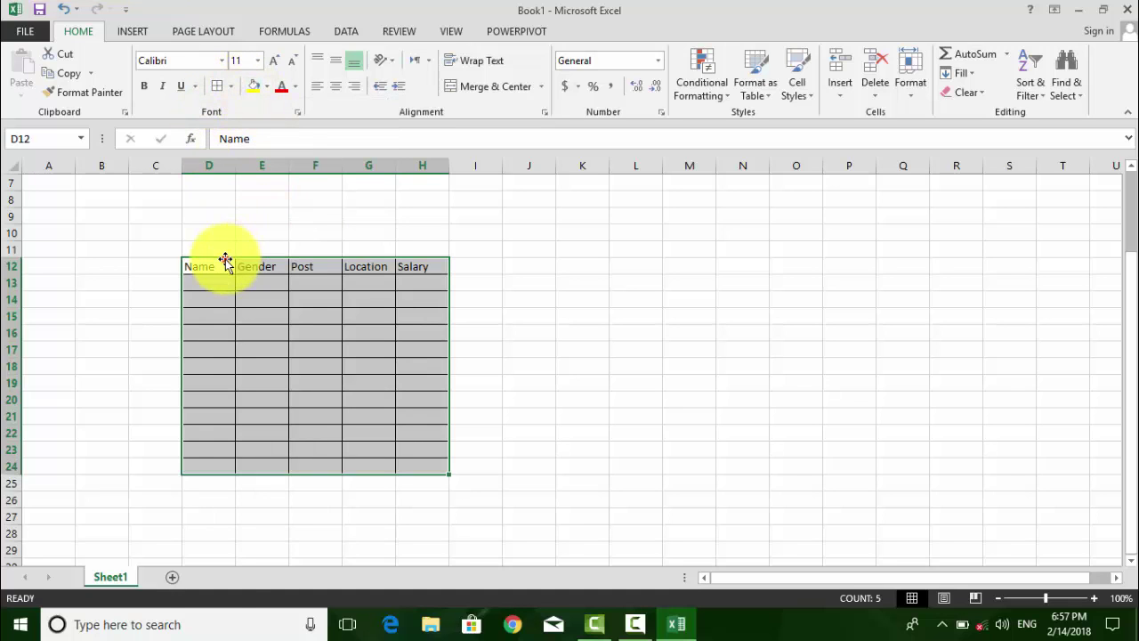
pyautogui.moveTo(224, 260); pyautogui.dragTo(454, 266)
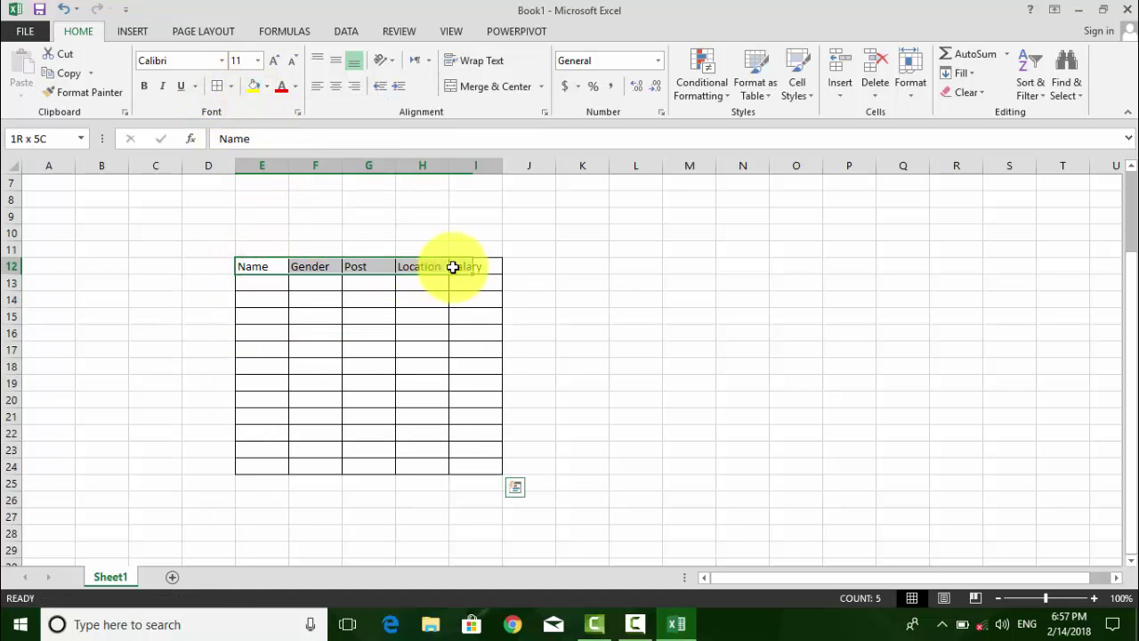
# Make the header row yellow-filled, bold and centred.
pyautogui.click(250, 85)
pyautogui.click(144, 86)
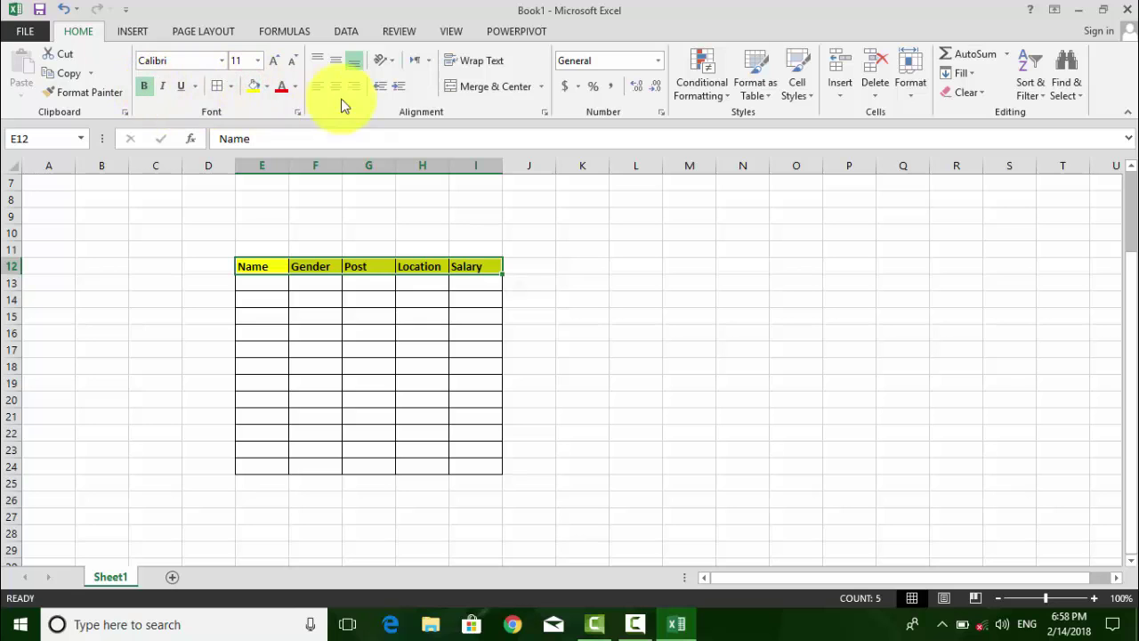
pyautogui.click(341, 86)
pyautogui.click(341, 401)
pyautogui.click(265, 283)
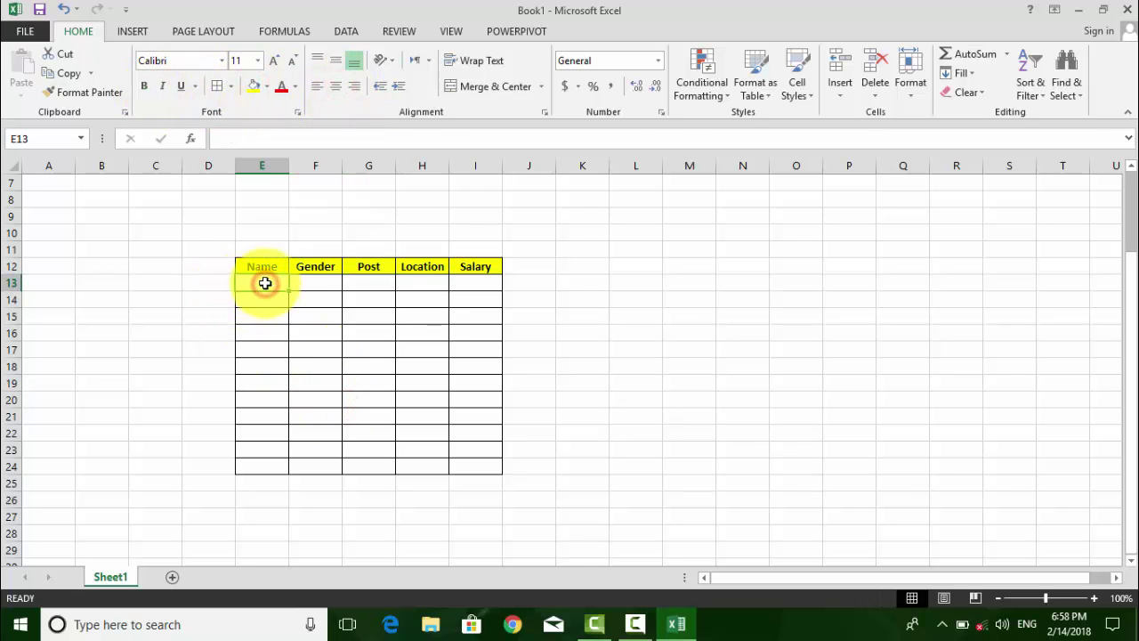
# Enter the first six employee first names down E13:E18, one per row.
pyautogui.write('Ina')
pyautogui.press('Return')
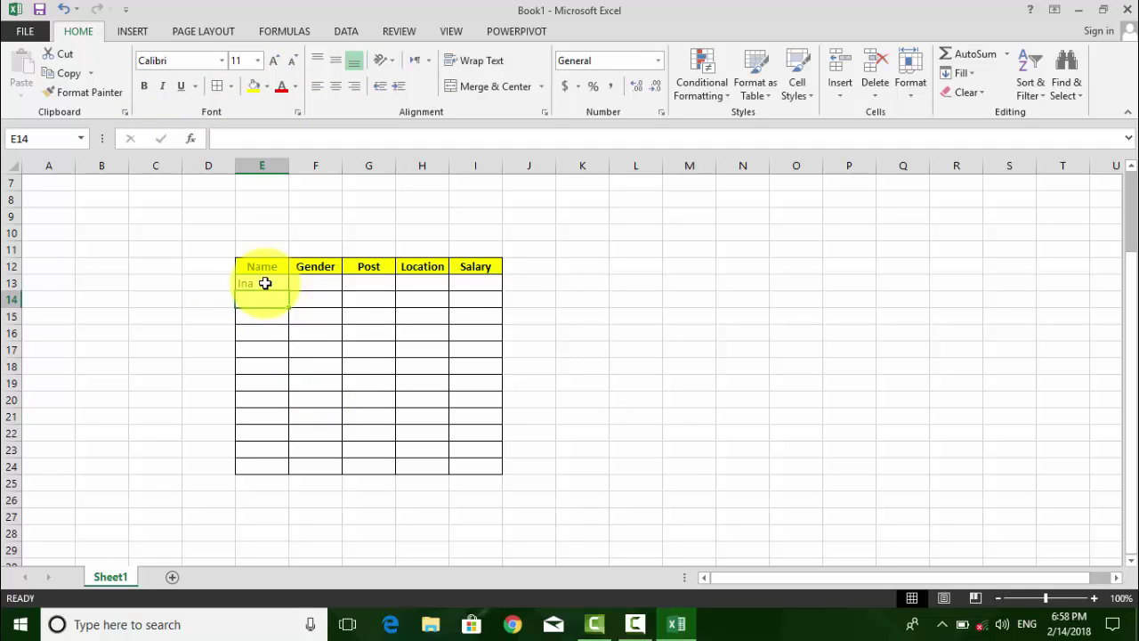
pyautogui.write('m')
pyautogui.press('Return')
pyautogui.write('Amir')
pyautogui.press('Return')
pyautogui.write('Kashif')
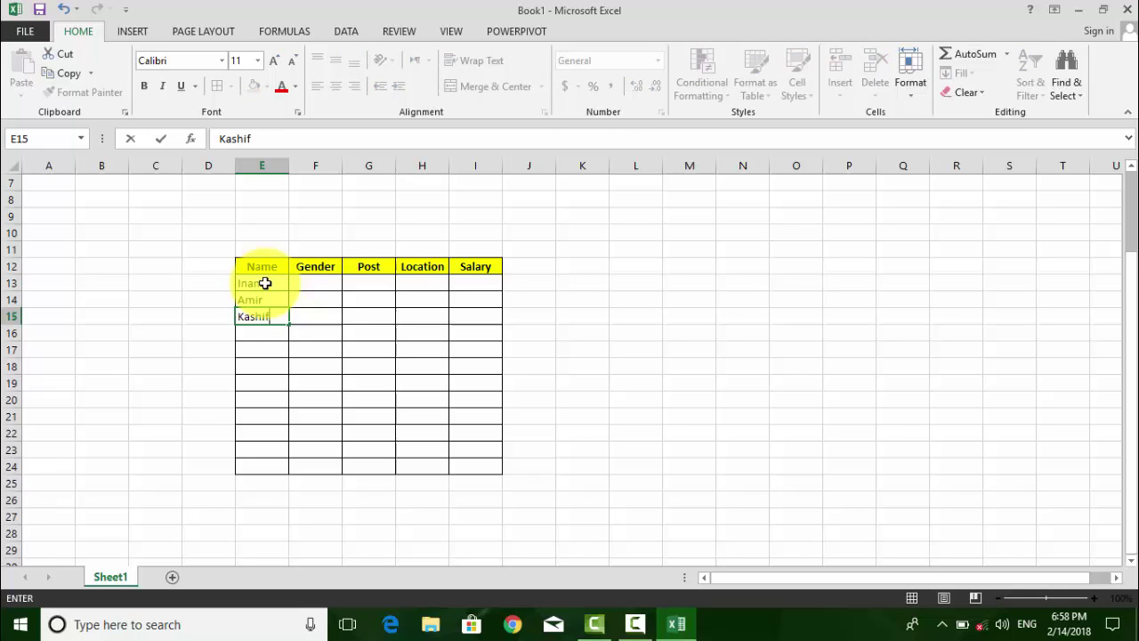
pyautogui.press('Return')
pyautogui.write('Waqas')
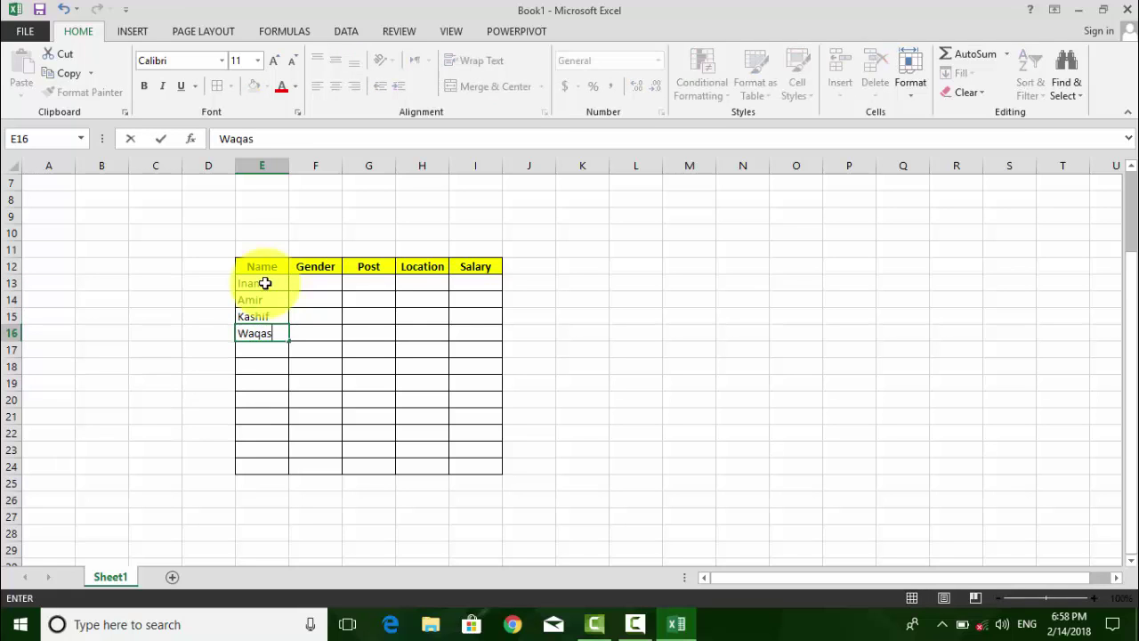
pyautogui.press('Return')
pyautogui.write('Akhtar')
pyautogui.press('Return')
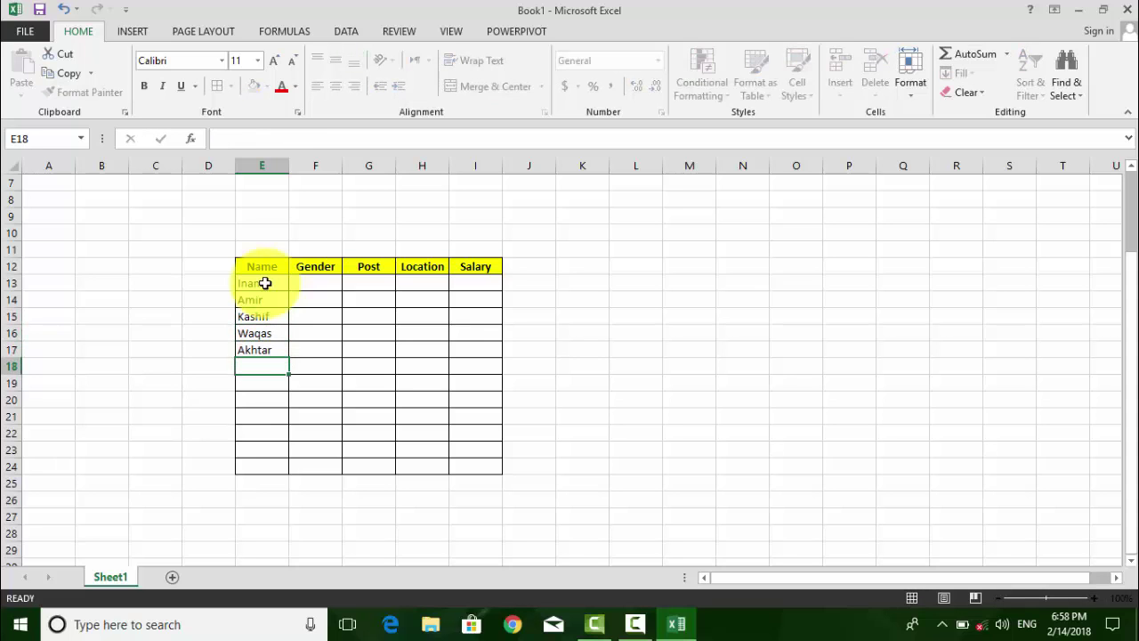
pyautogui.write('Nouman')
pyautogui.press('Return')
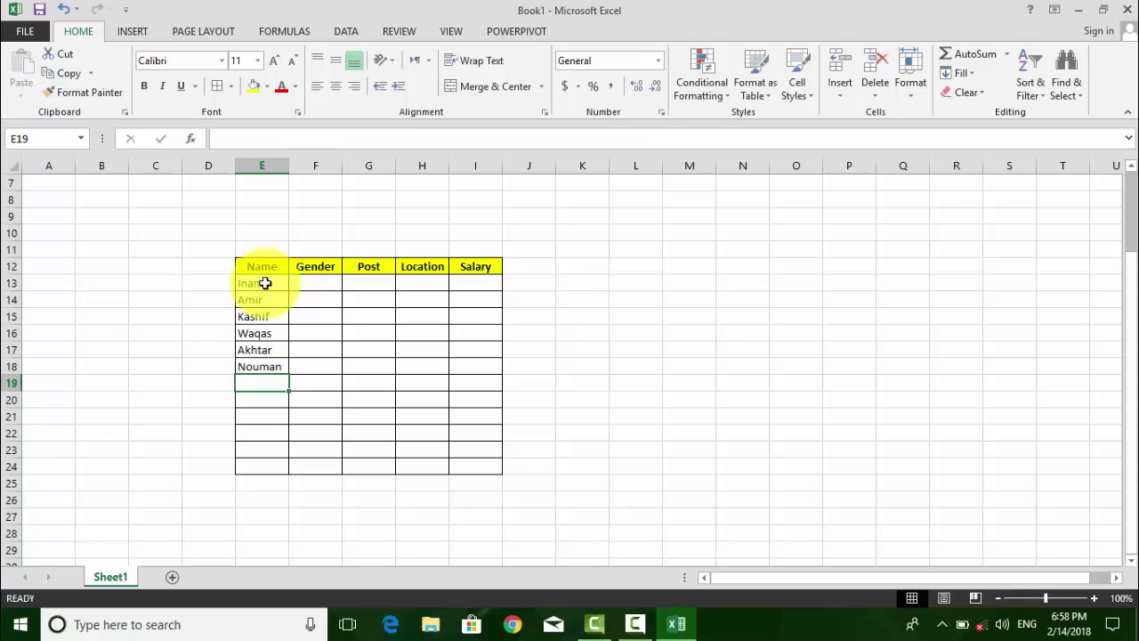
# Enter the remaining six employee first names down E19:E24.
pyautogui.write('Asim')
pyautogui.press('Return')
pyautogui.write('Asif')
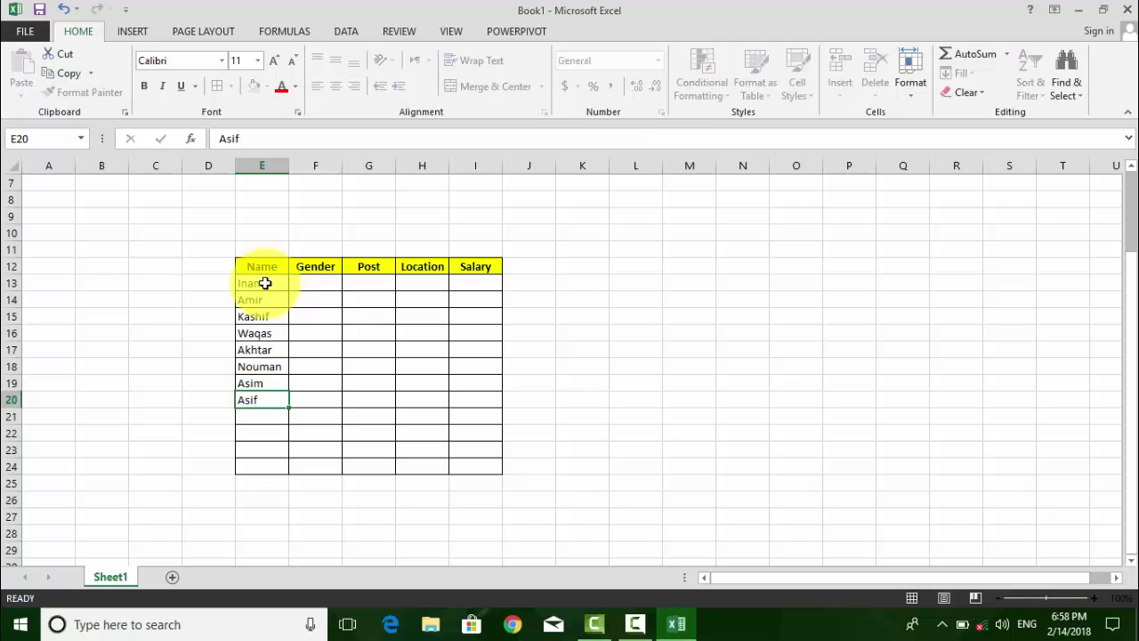
pyautogui.press('Return')
pyautogui.write('Waqased')
pyautogui.press('Return')
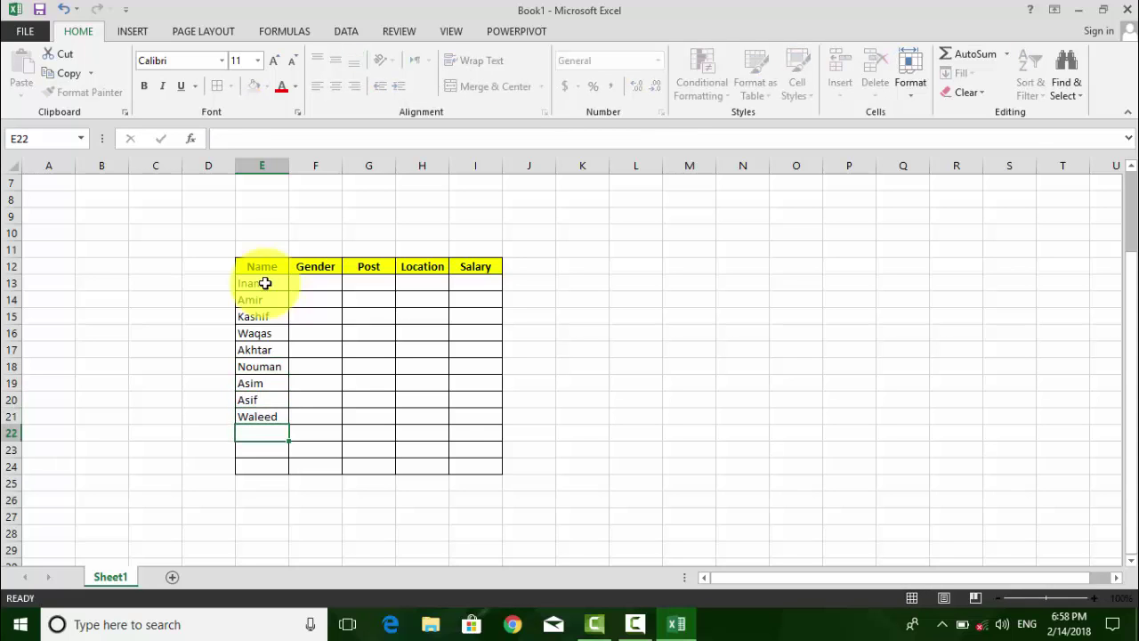
pyautogui.write('QS')
pyautogui.write('m')
pyautogui.press('Return')
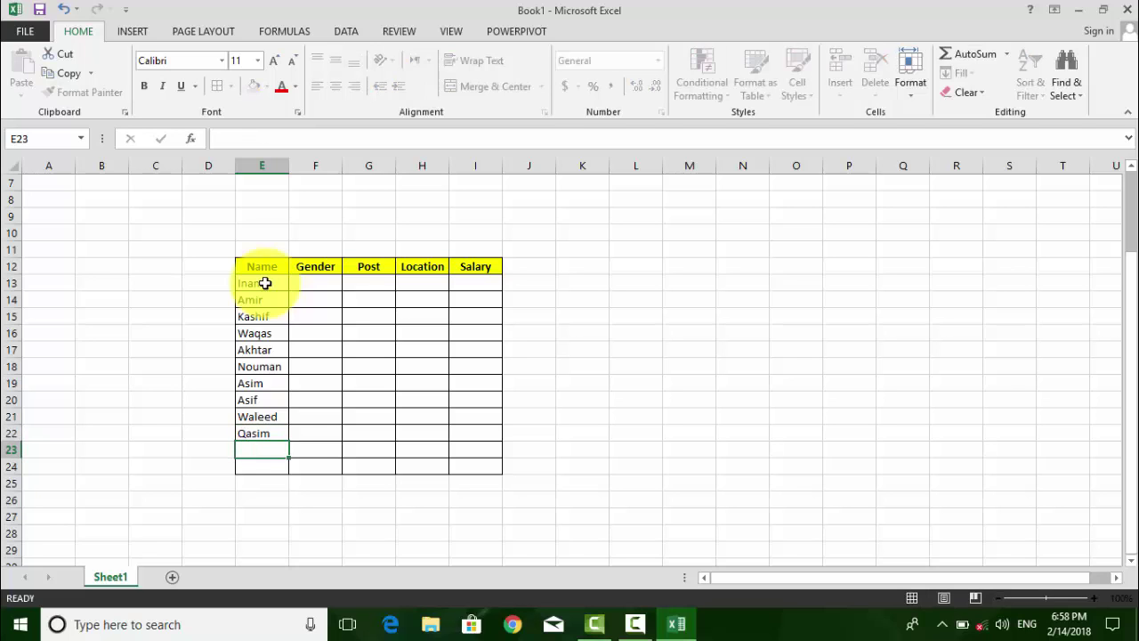
pyautogui.write('I')
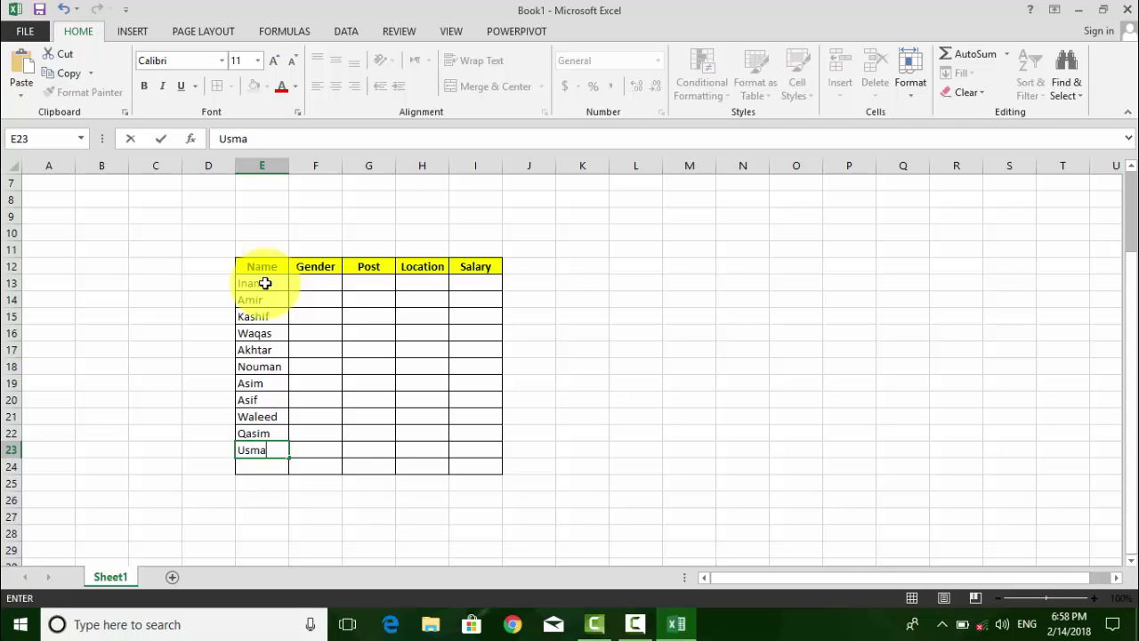
pyautogui.press('Return')
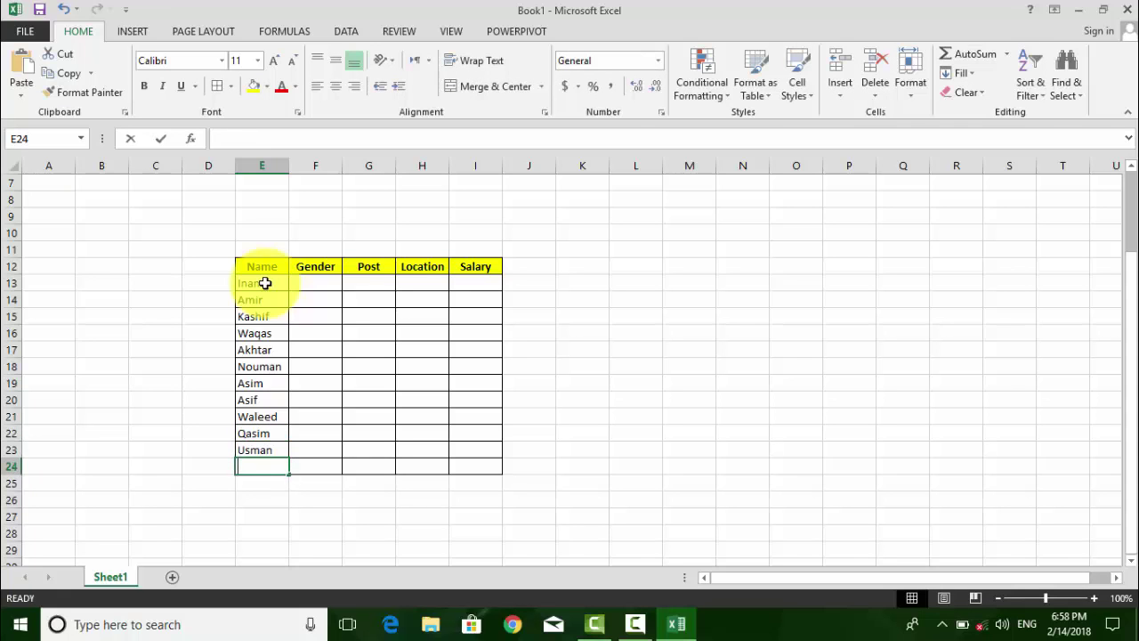
pyautogui.write('Tayyab')
pyautogui.press('Return')
# Set Gender to Male for all twelve employees in F13:F24.
pyautogui.click(321, 288)
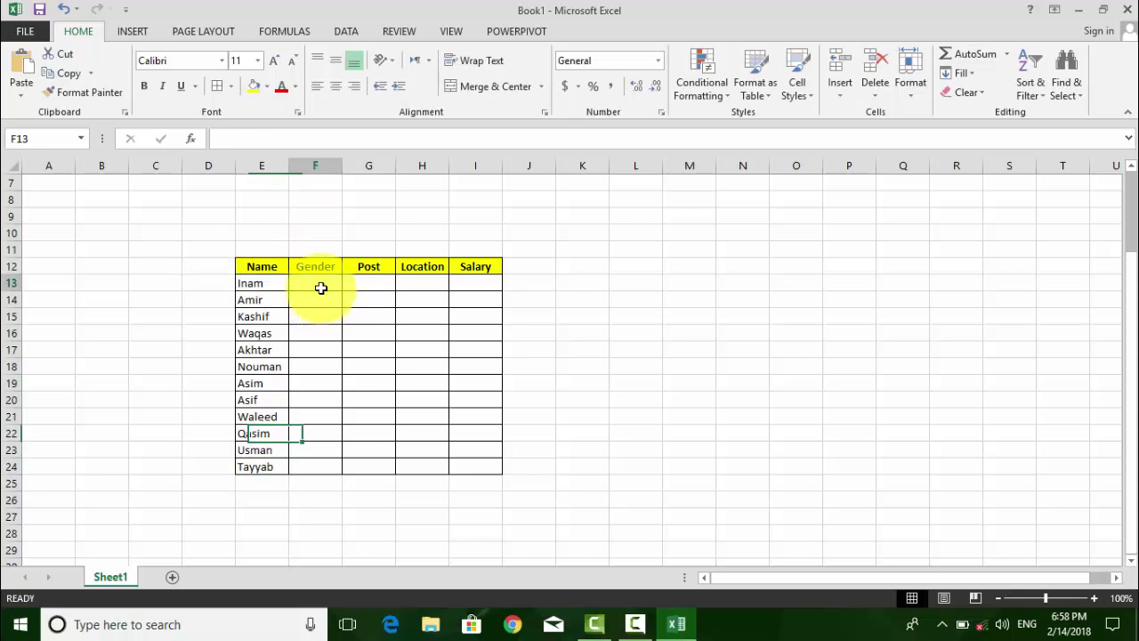
pyautogui.write('Male')
pyautogui.press('Return')
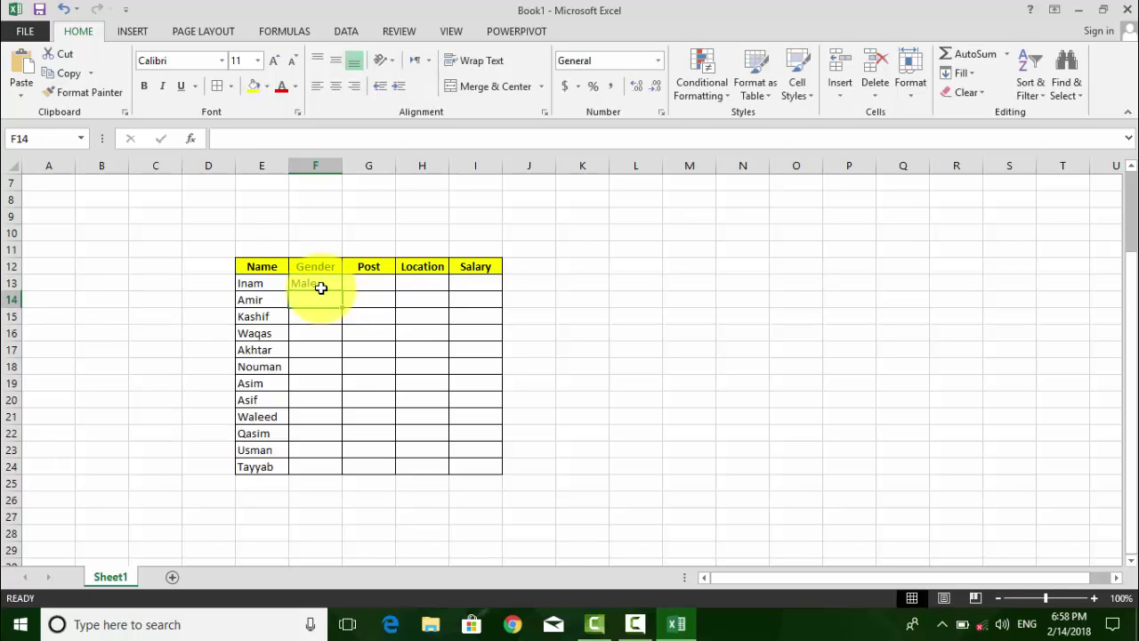
pyautogui.write('male')
pyautogui.press('Return')
pyautogui.moveTo(304, 284); pyautogui.dragTo(326, 469)
# Enter Engineer, Doctor, Driver, Admin, Accountant, Teacher in G13:G18 and repeat them down to G24.
pyautogui.click(359, 283)
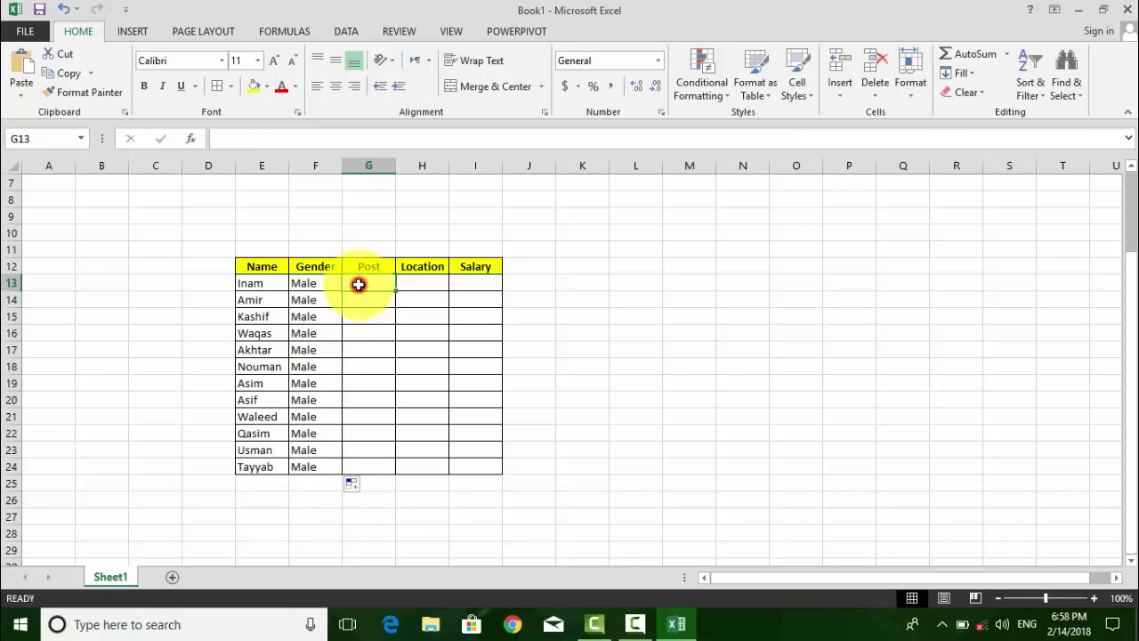
pyautogui.write('Engineer')
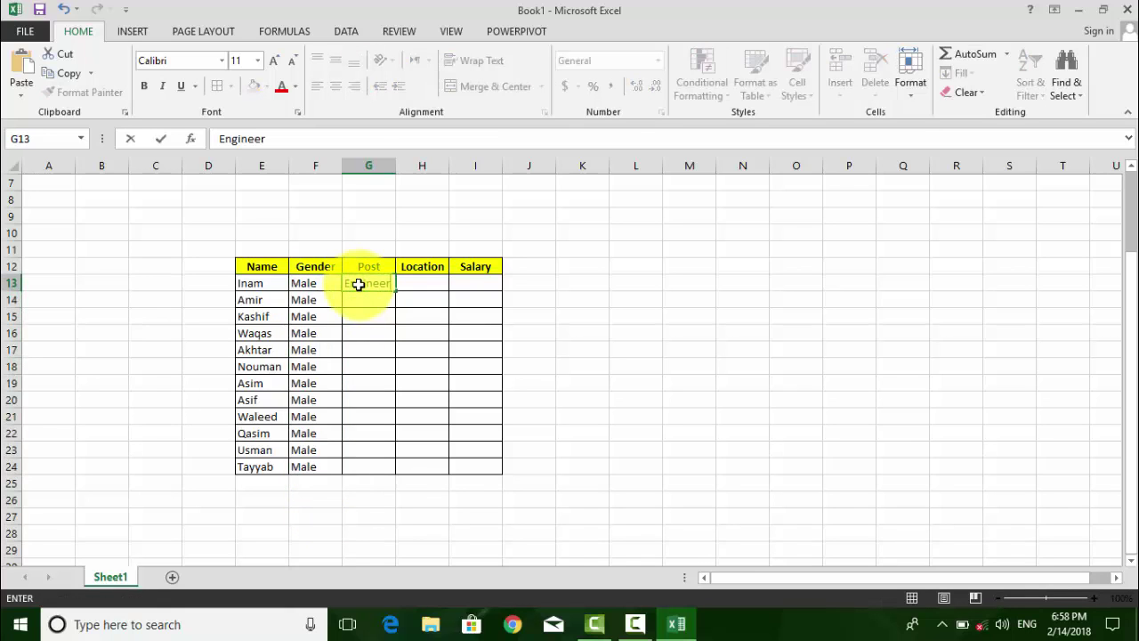
pyautogui.press('Return')
pyautogui.write('Doctor')
pyautogui.press('Return')
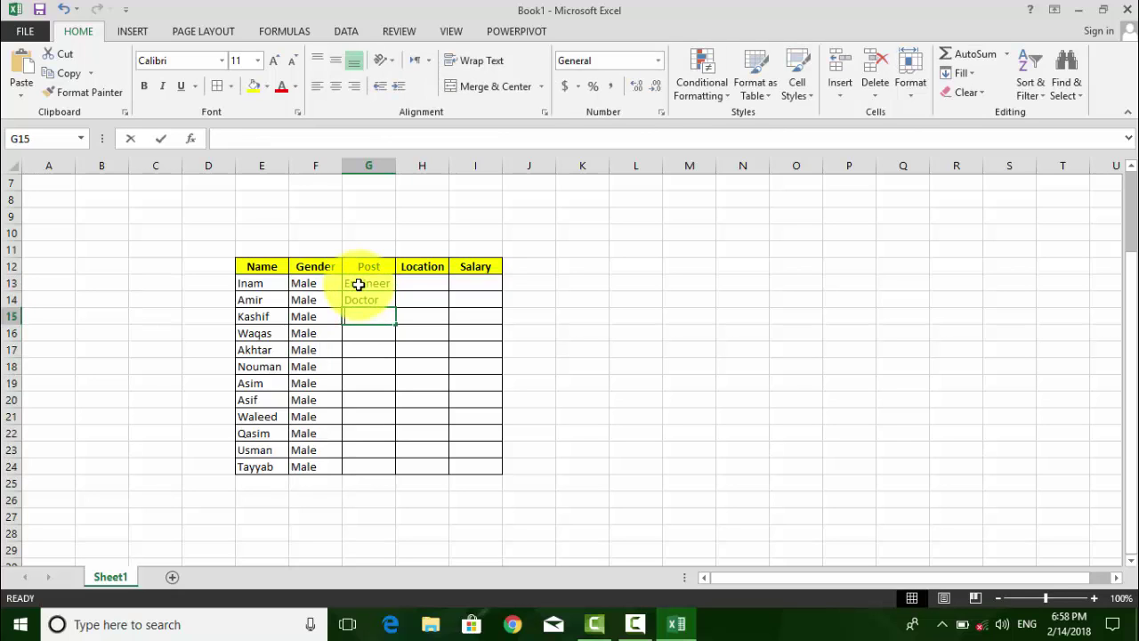
pyautogui.write('Driver')
pyautogui.press('Return')
pyautogui.write('Admin')
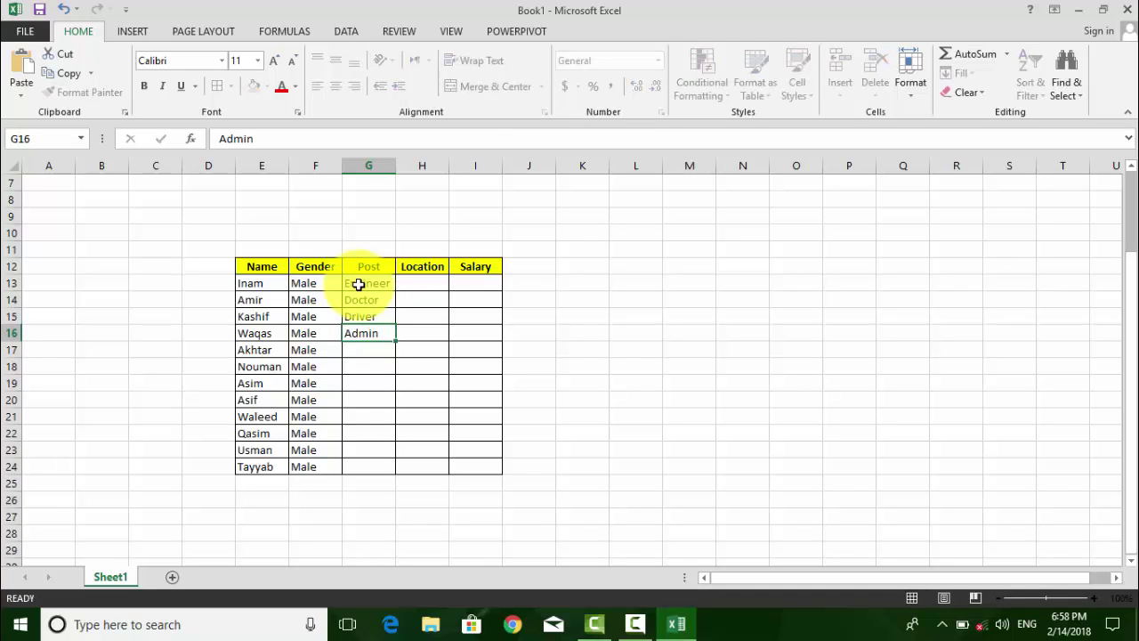
pyautogui.press('Return')
pyautogui.write('Accou')
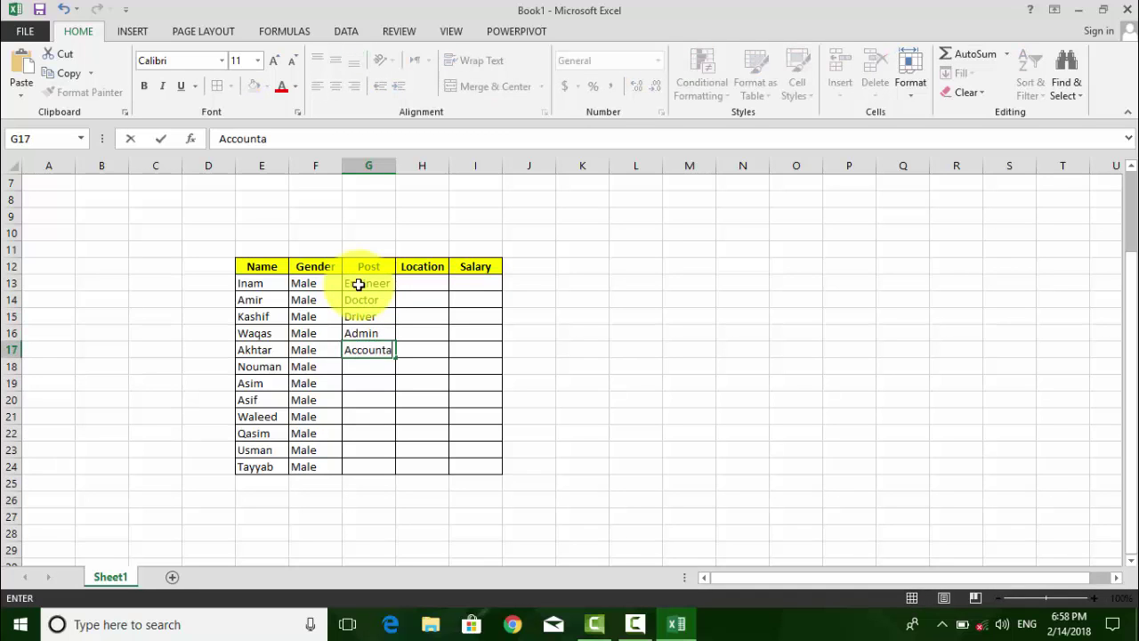
pyautogui.write('nt')
pyautogui.press('Return')
pyautogui.write('Teache')
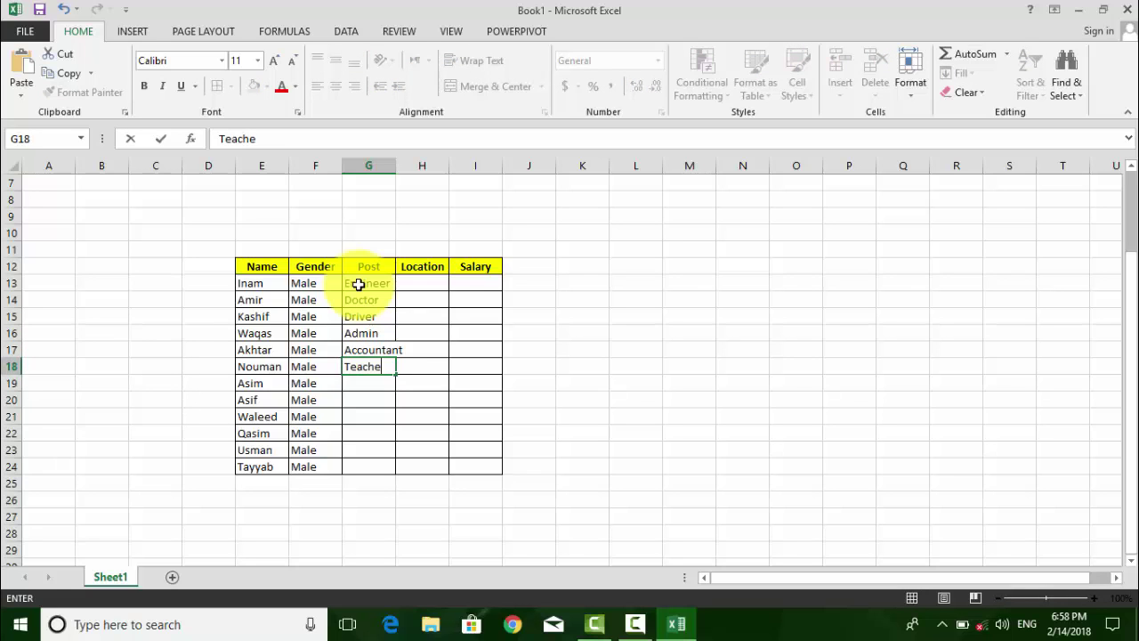
pyautogui.write('r')
pyautogui.press('Return')
pyautogui.moveTo(358, 283)
pyautogui.mouseDown()
pyautogui.moveTo(374, 366)
pyautogui.moveTo(394, 374)
pyautogui.moveTo(397, 474)
pyautogui.mouseUp()
pyautogui.doubleClick(395, 166)
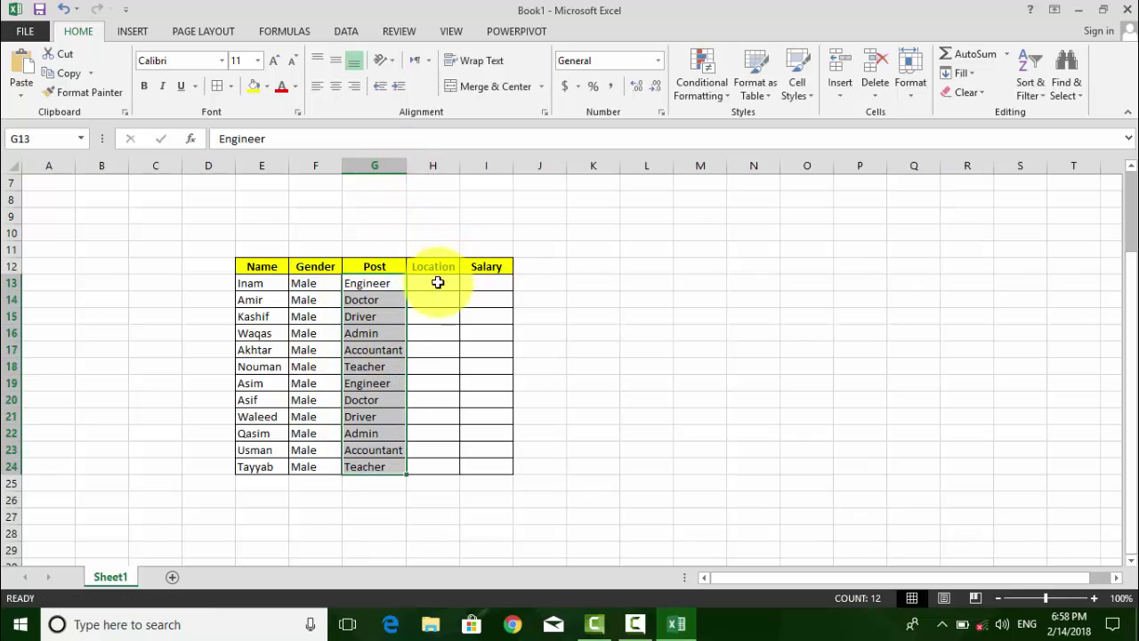
# Enter Peshawar, Mardan, Swat, Karachi, Banu and Kohat in H13:H18 and repeat them to row 24.
pyautogui.click(438, 282)
pyautogui.write('Pesah')
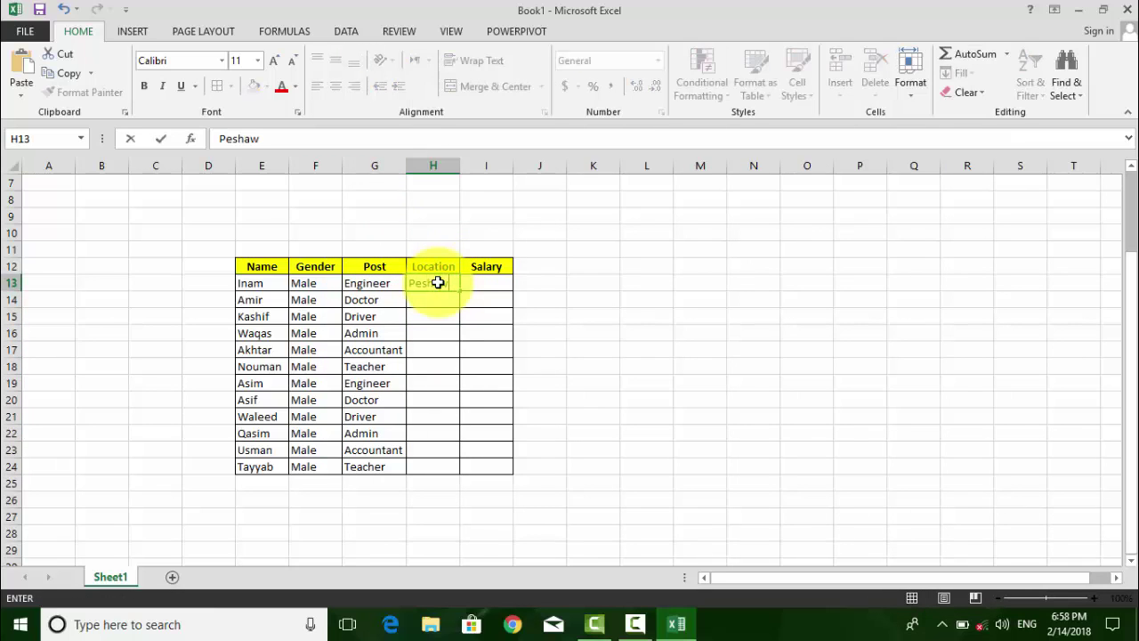
pyautogui.press('Return')
pyautogui.write('ard')
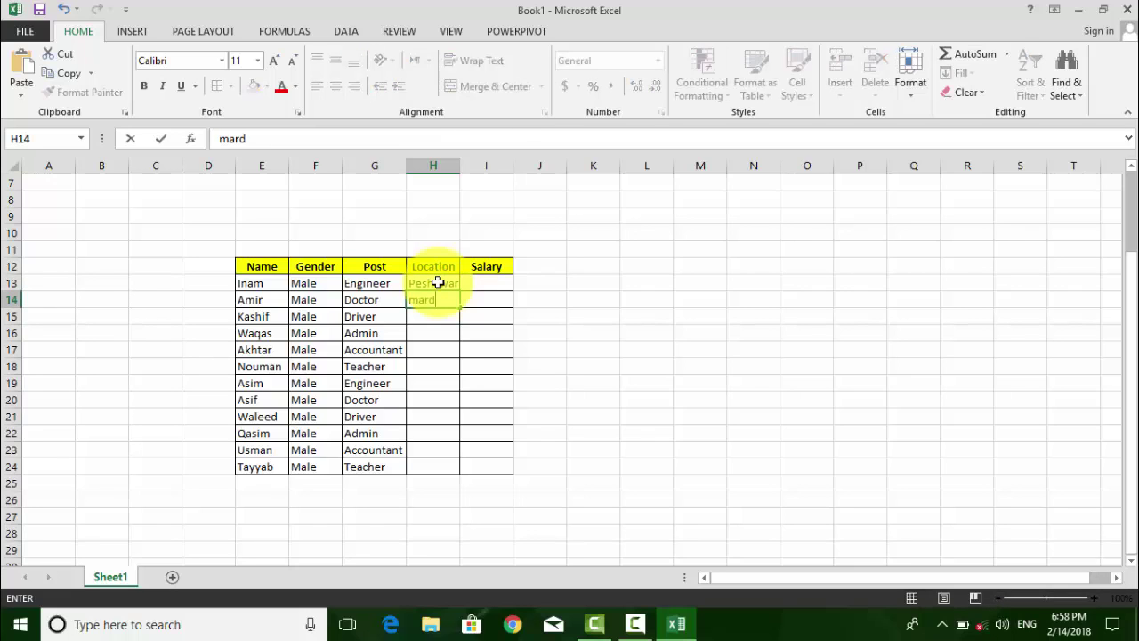
pyautogui.write('an')
pyautogui.press('Return')
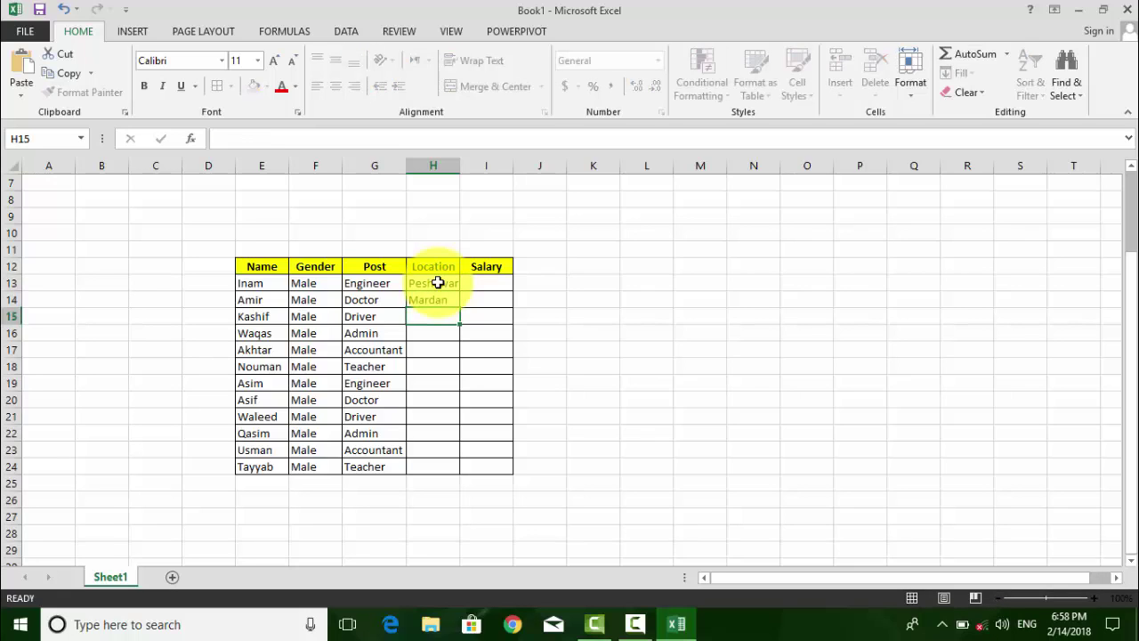
pyautogui.write('Swat')
pyautogui.press('Return')
pyautogui.write('kara')
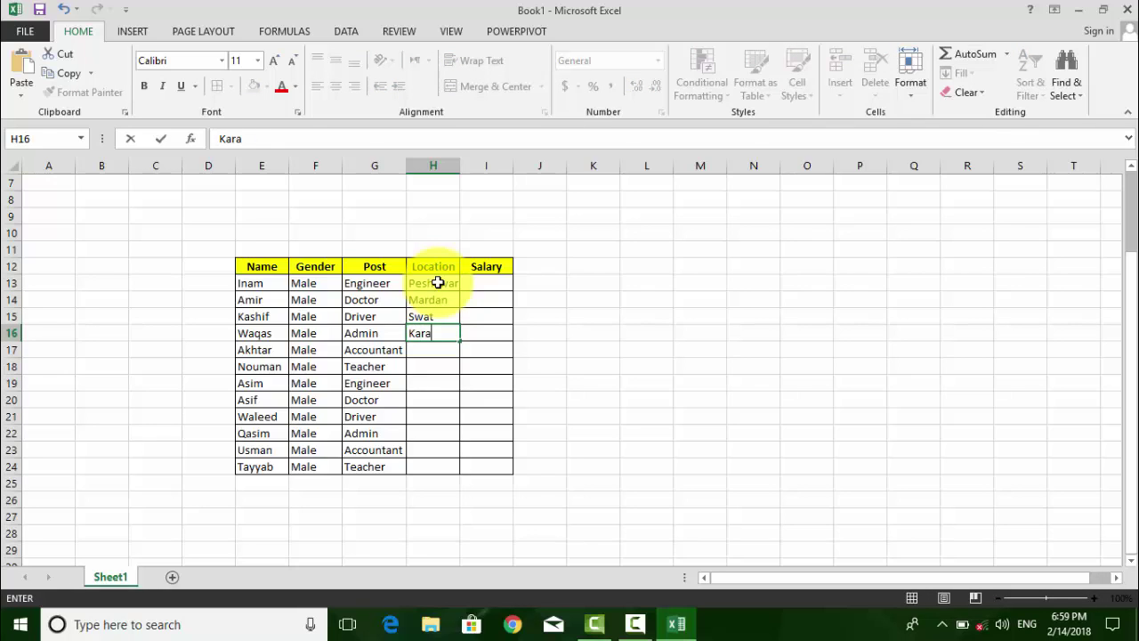
pyautogui.press('Return')
pyautogui.write('Banu')
pyautogui.press('Return')
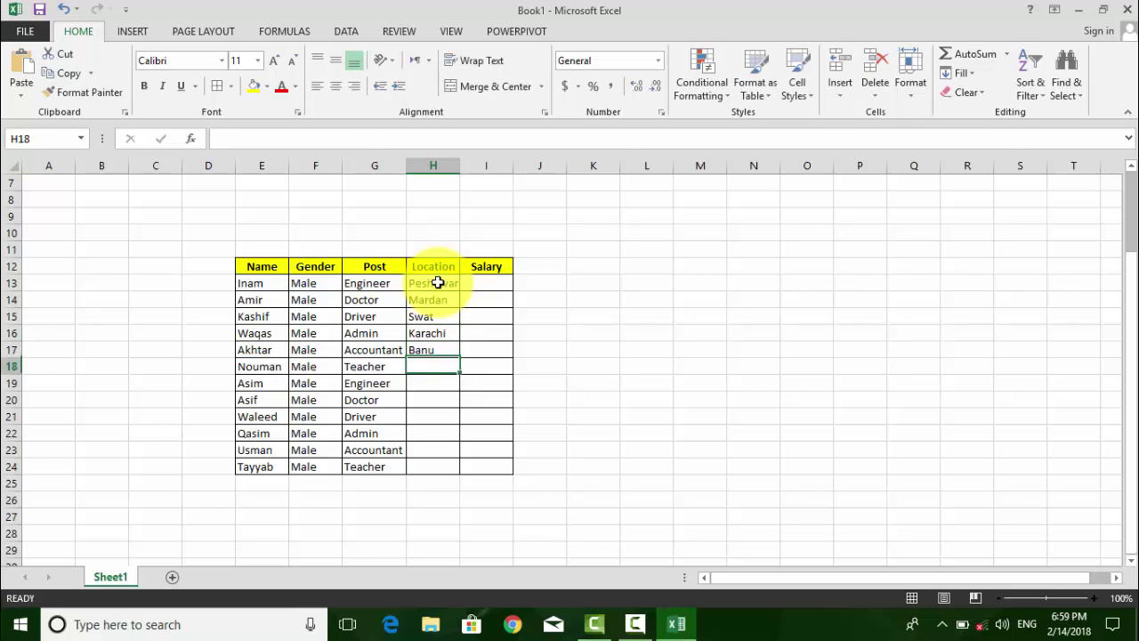
pyautogui.write('k')
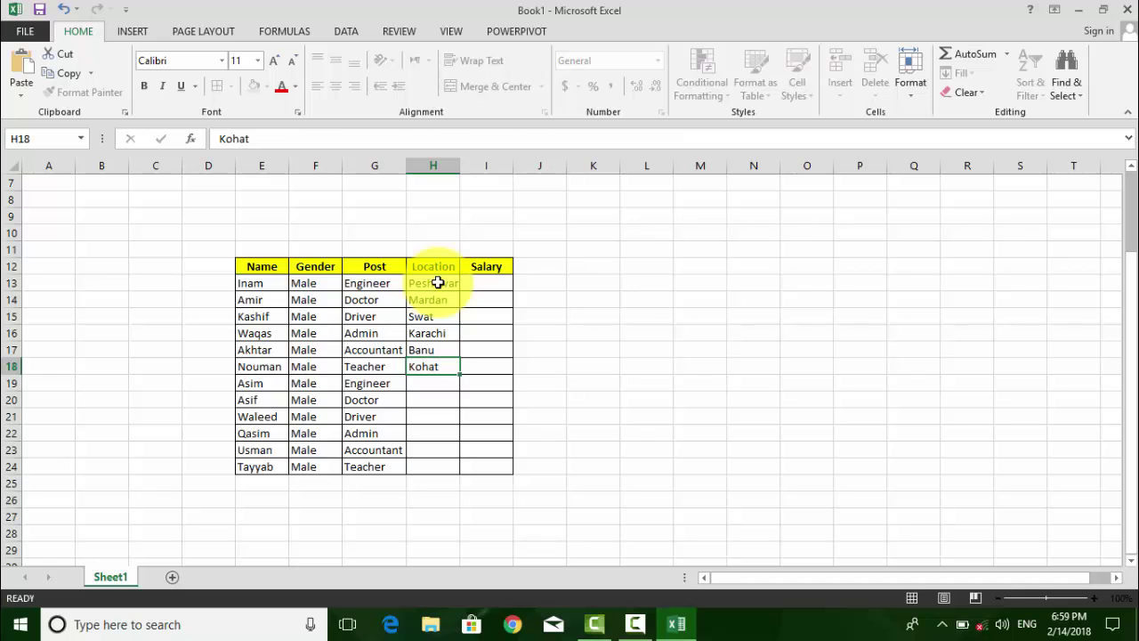
pyautogui.click(432, 300)
pyautogui.moveTo(434, 282); pyautogui.dragTo(459, 472)
pyautogui.click(469, 283)
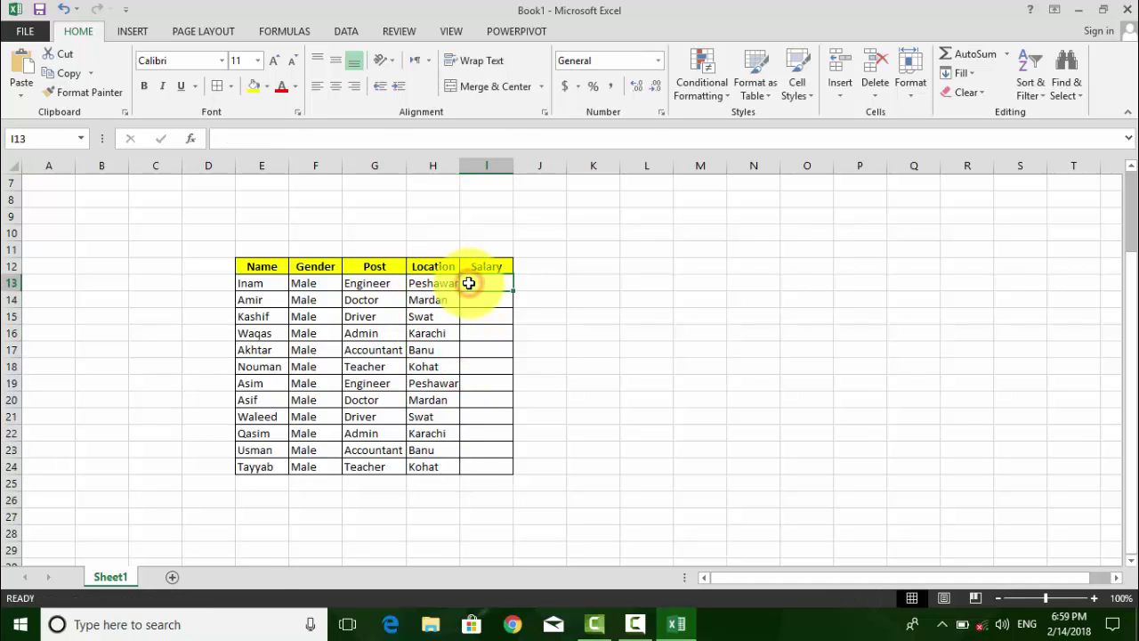
# Enter salaries 1000 and 1200 and extend the series to 3200 in row 24.
pyautogui.write('1000')
pyautogui.click(472, 298)
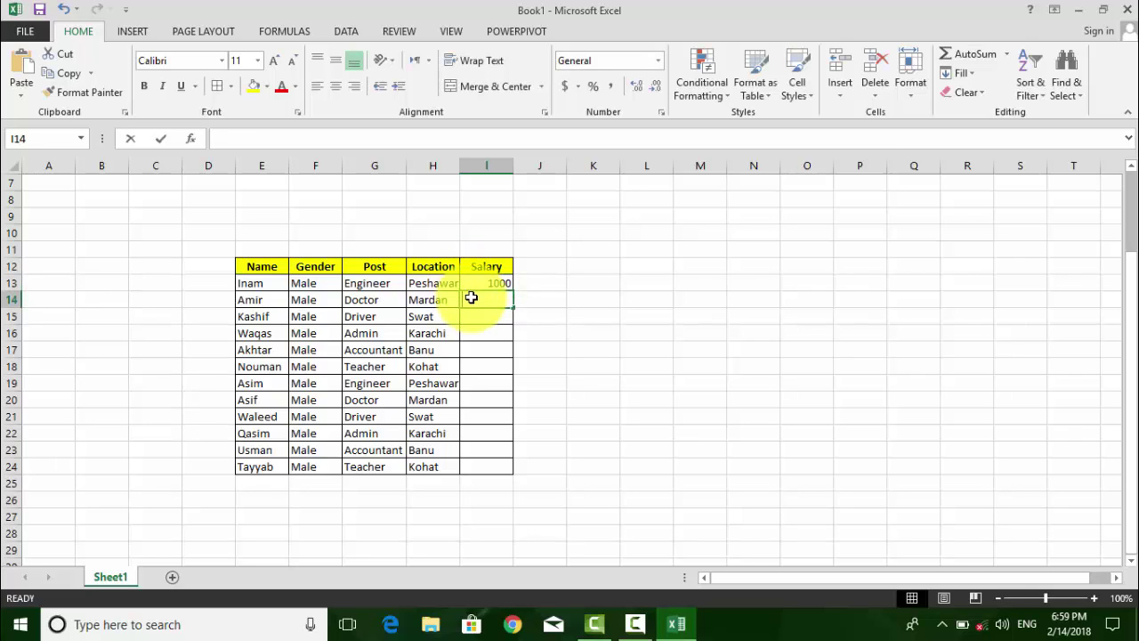
pyautogui.write('1200')
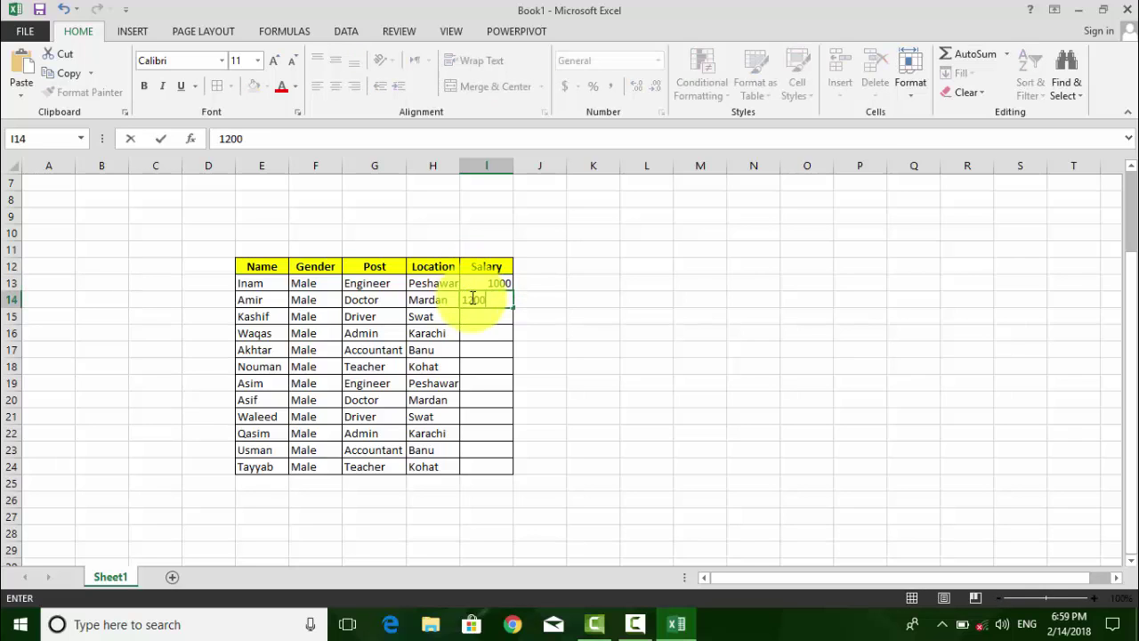
pyautogui.press('Return')
pyautogui.click(501, 297)
pyautogui.moveTo(491, 286); pyautogui.dragTo(499, 299)
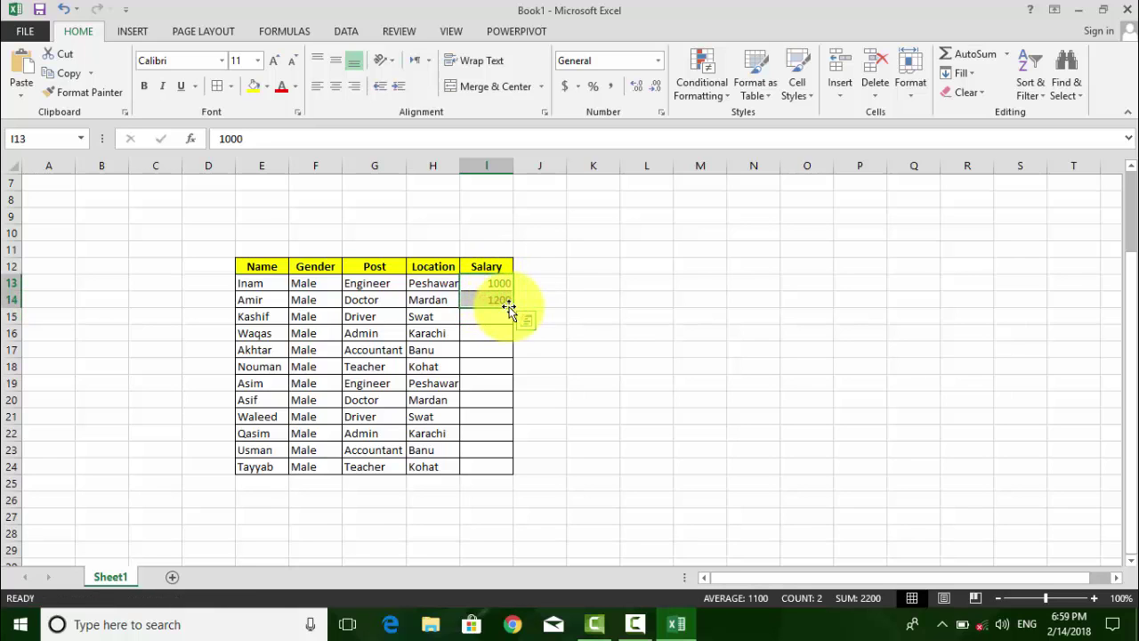
pyautogui.doubleClick(509, 309)
pyautogui.click(488, 408)
# Autofit column H to fit the longest location name.
pyautogui.click(344, 354)
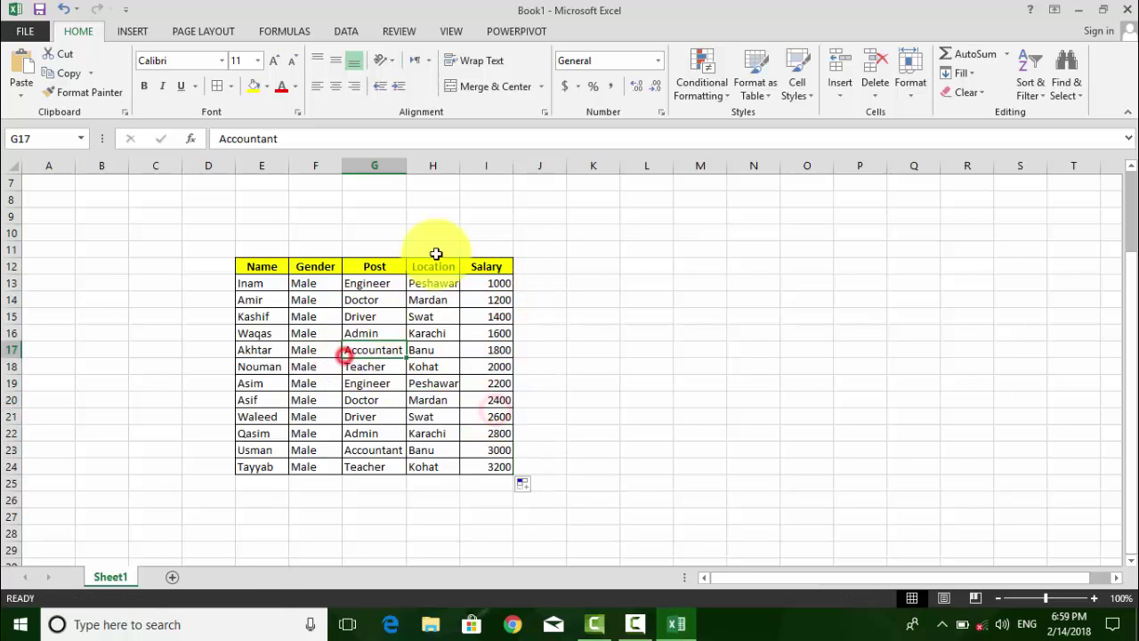
pyautogui.doubleClick(459, 165)
pyautogui.moveTo(253, 267)
pyautogui.mouseDown()
pyautogui.moveTo(520, 429)
pyautogui.moveTo(487, 462)
pyautogui.mouseUp()
pyautogui.keyDown('ctrl'); pyautogui.scroll(1, 487, 461); pyautogui.keyUp('ctrl')
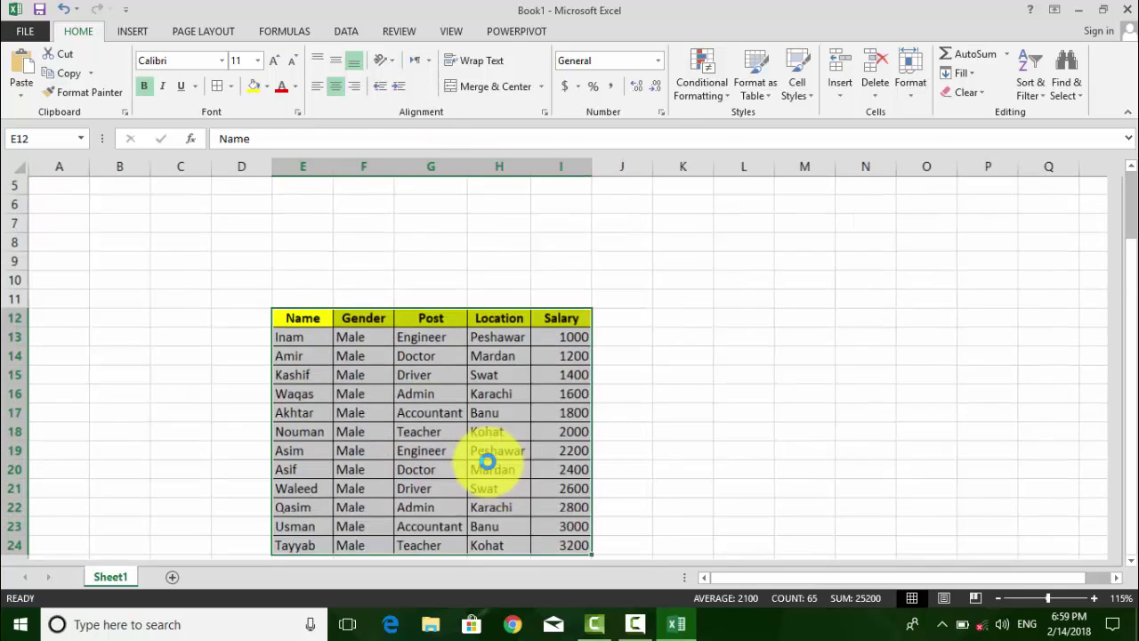
pyautogui.keyDown('ctrl'); pyautogui.scroll(1, 488, 461); pyautogui.keyUp('ctrl')
pyautogui.click(488, 347)
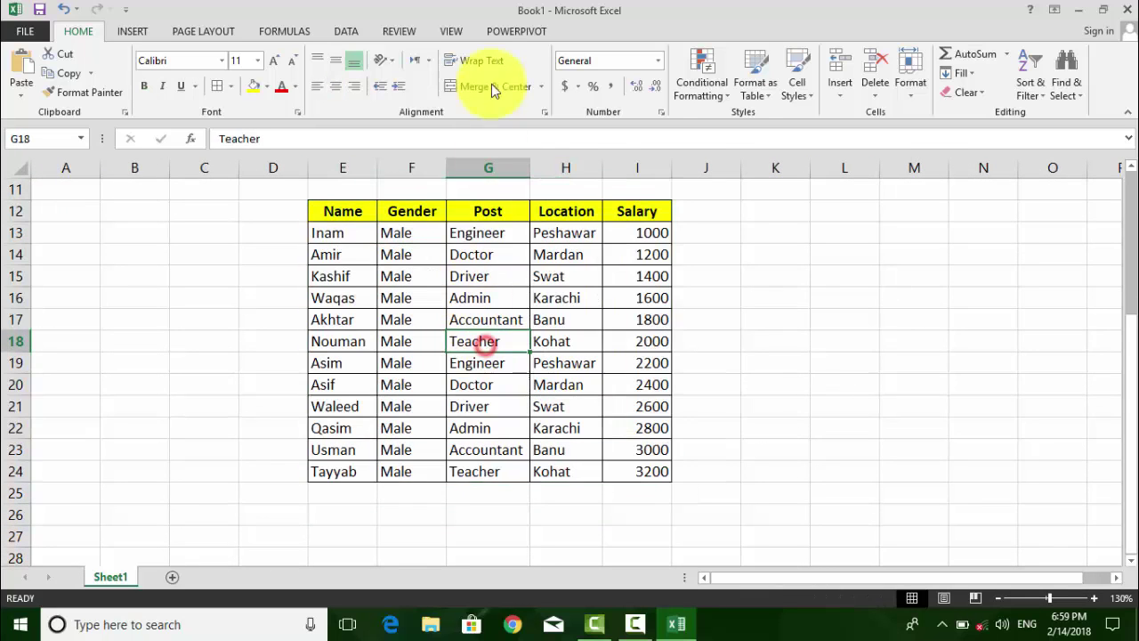
# Bring up the REVIEW ribbon's protection commands.
pyautogui.click(399, 31)
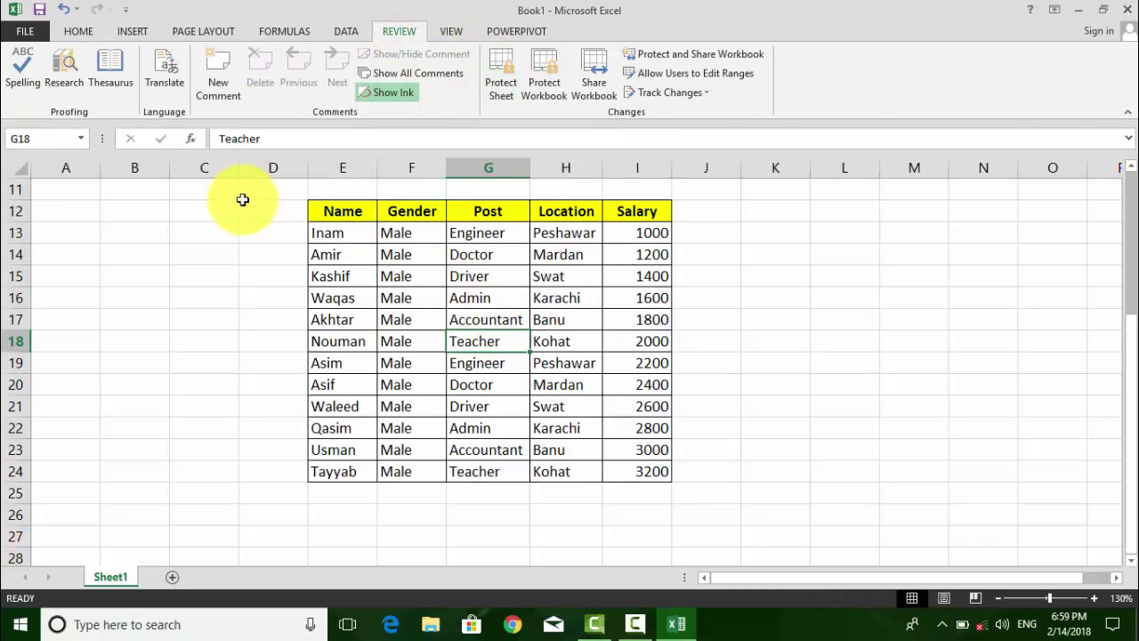
pyautogui.moveTo(161, 215); pyautogui.dragTo(214, 252)
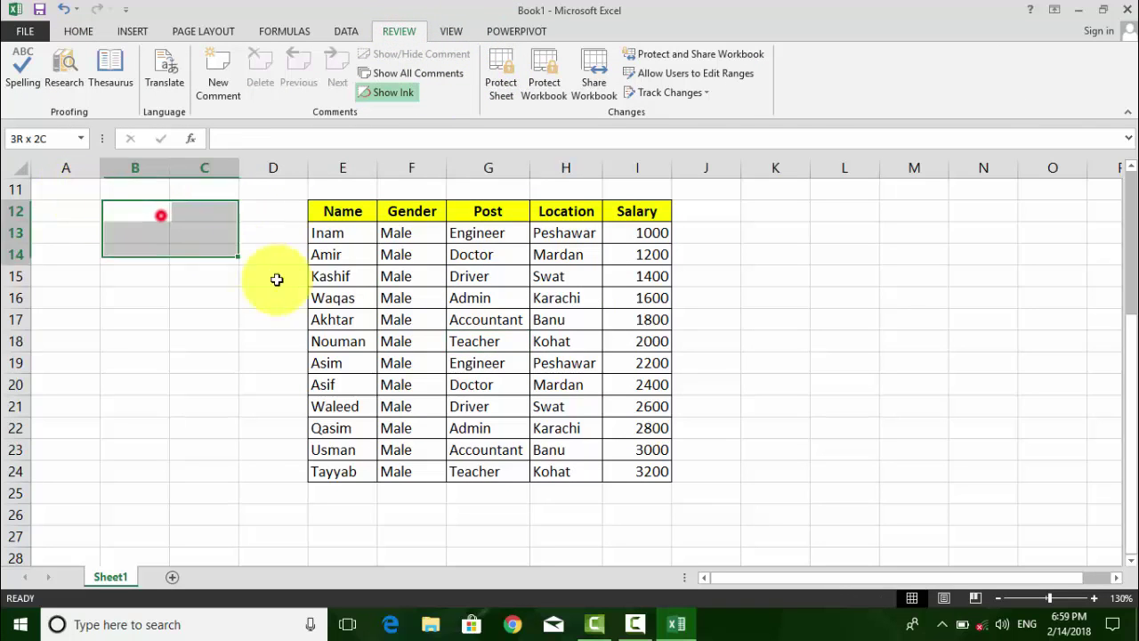
pyautogui.moveTo(277, 279); pyautogui.dragTo(229, 293)
pyautogui.click(221, 297)
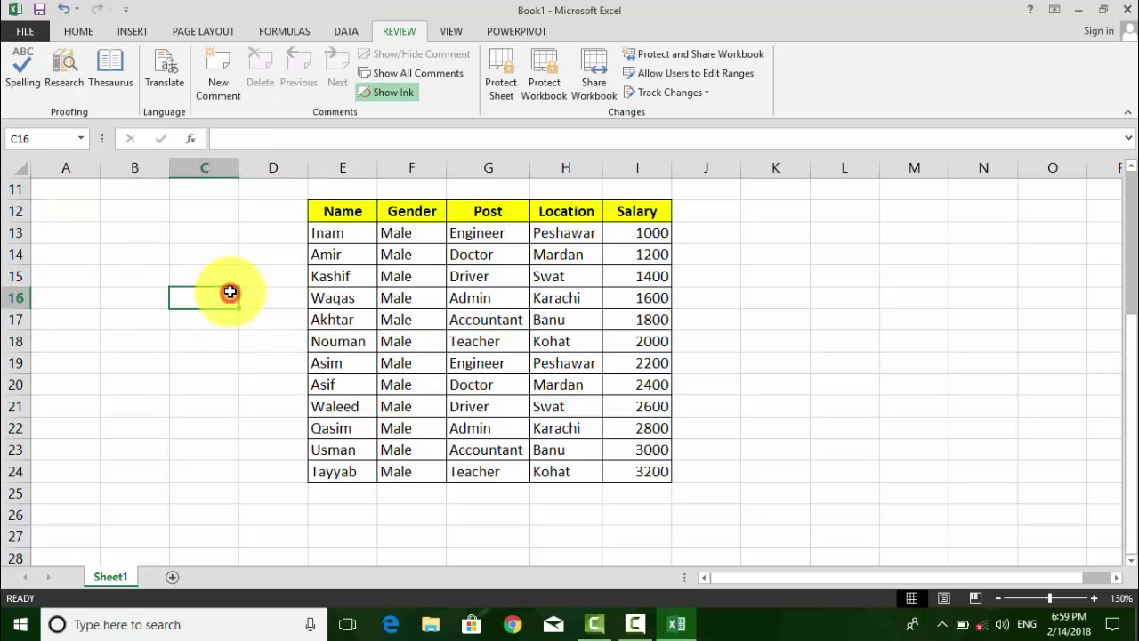
pyautogui.click(382, 322)
# Protect Sheet1 with a password.
pyautogui.click(500, 76)
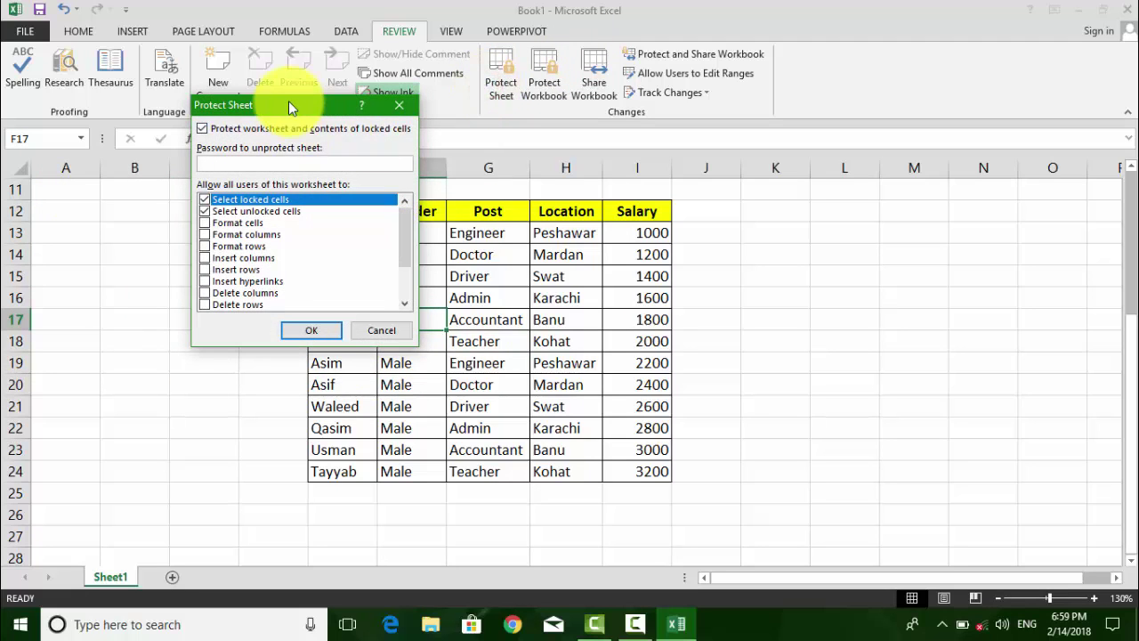
pyautogui.moveTo(289, 106); pyautogui.dragTo(447, 215)
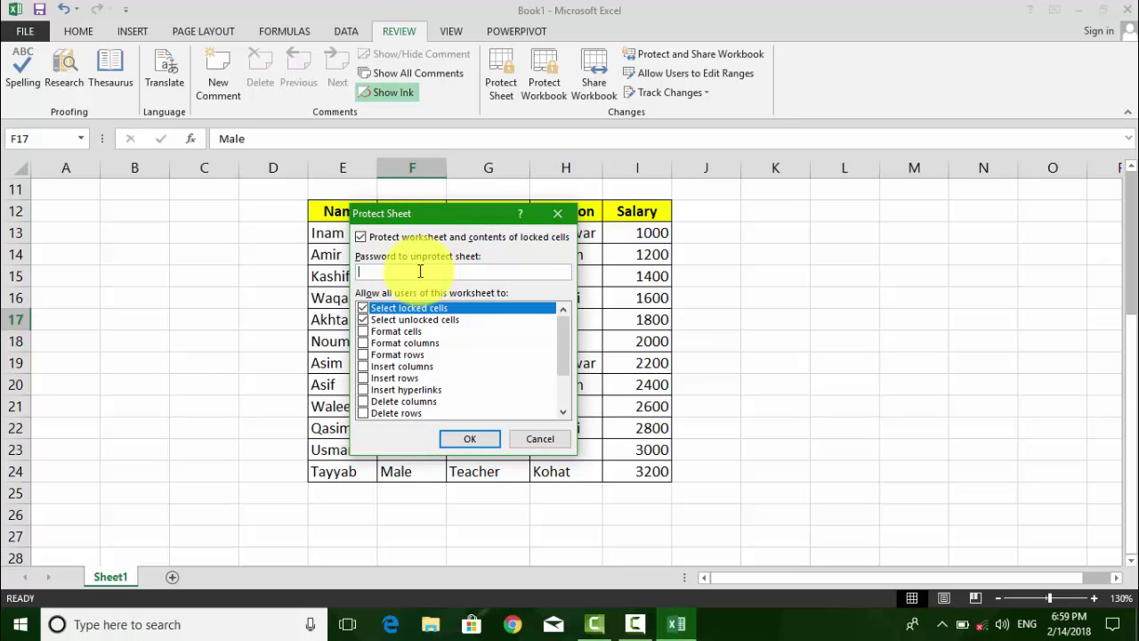
pyautogui.press('Return')
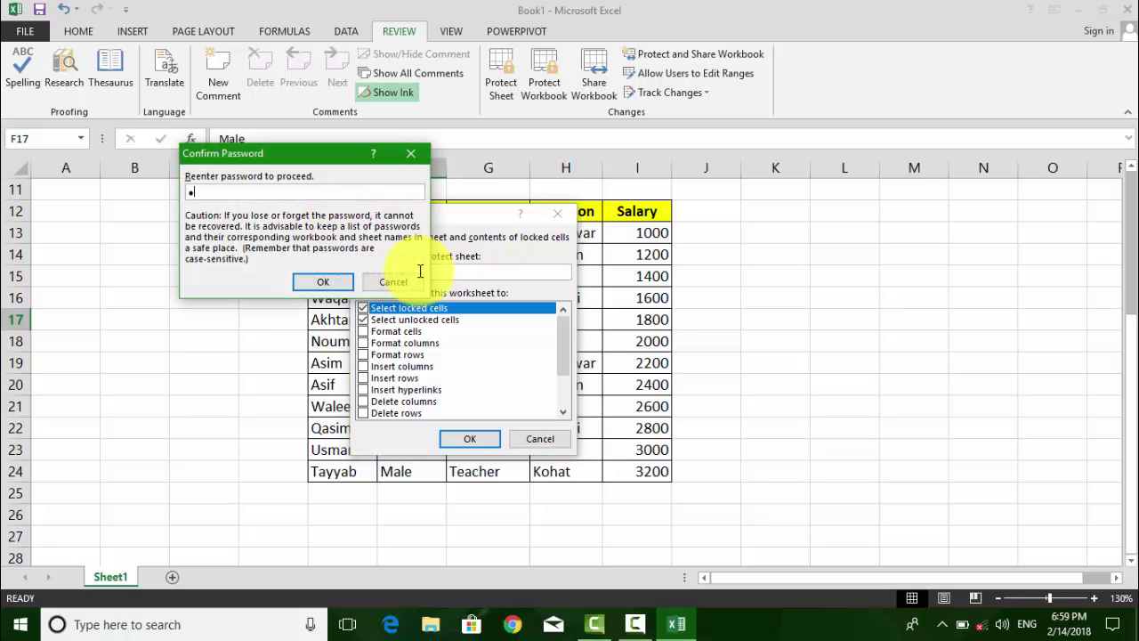
pyautogui.press('Return')
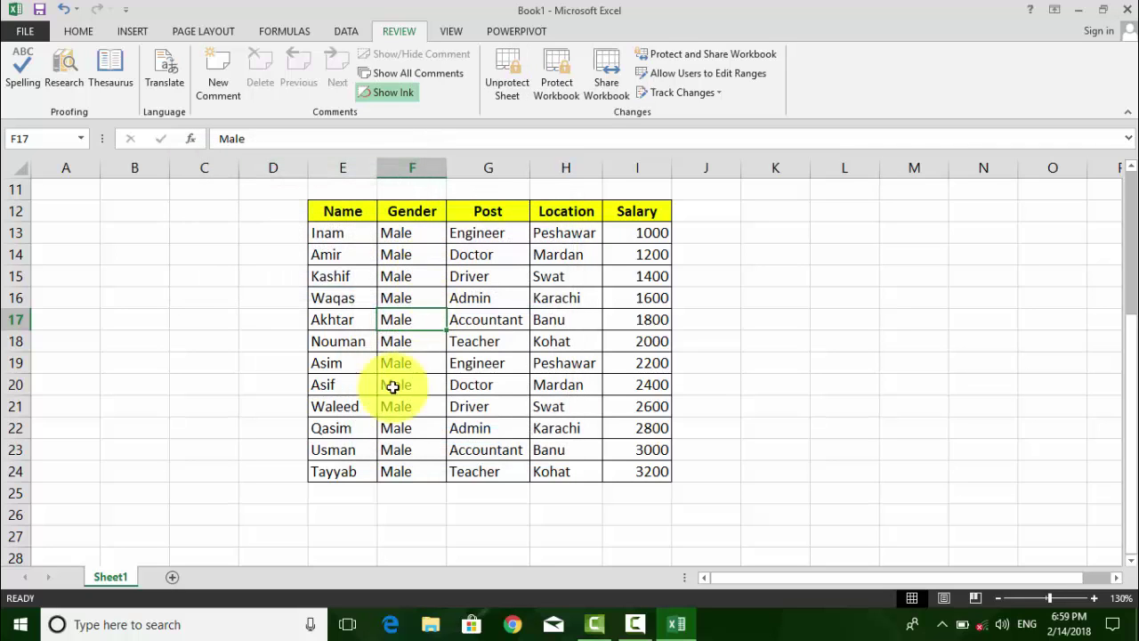
# Confirm that editing C16 and the Kohat cell H18 is blocked by protection.
pyautogui.click(186, 291)
pyautogui.click(187, 291)
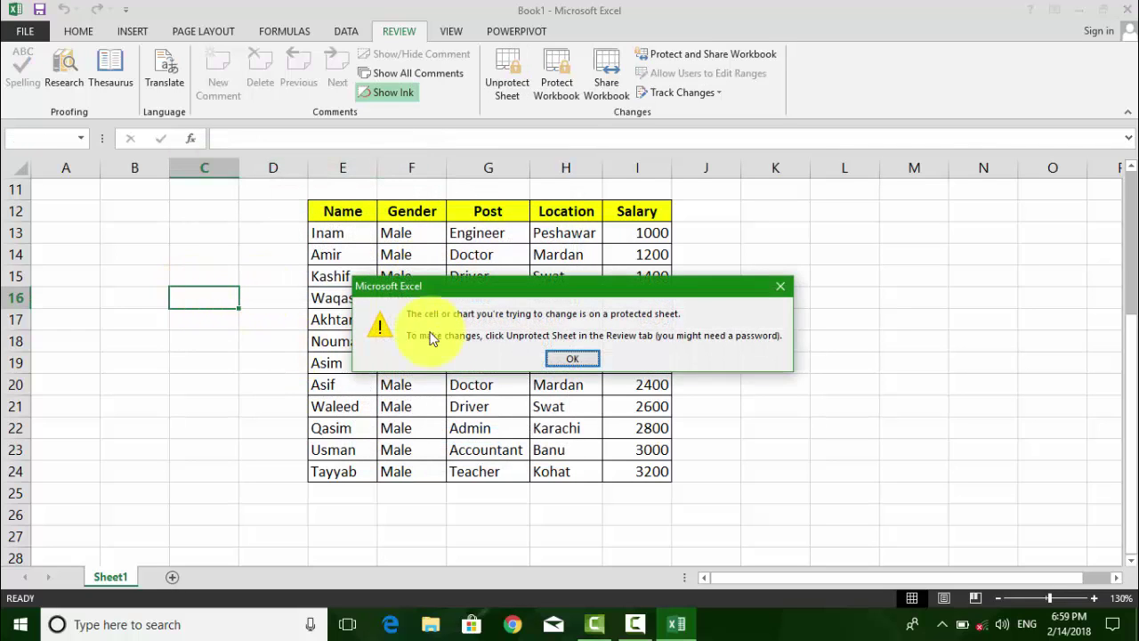
pyautogui.click(571, 358)
pyautogui.doubleClick(567, 339)
pyautogui.click(570, 358)
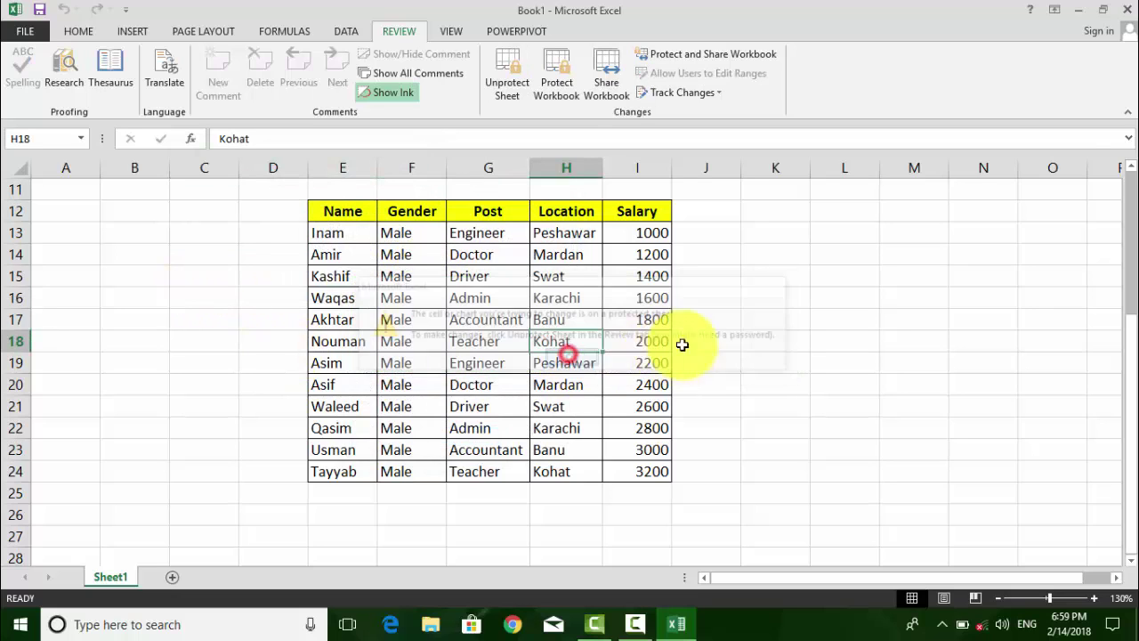
pyautogui.click(730, 320)
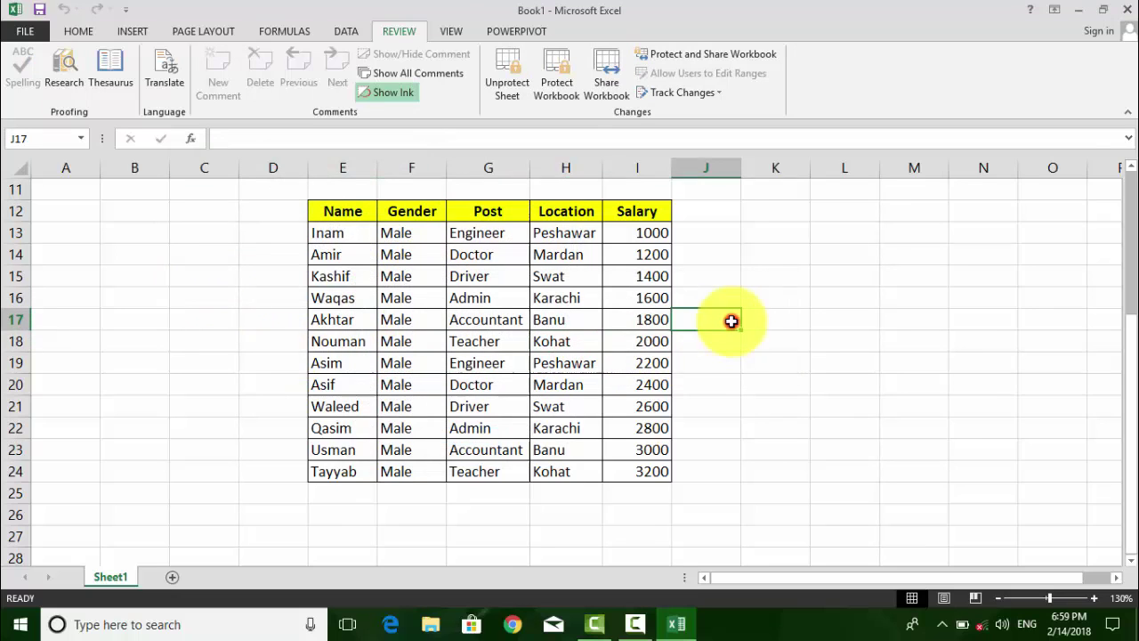
# Unprotect the sheet, retrying after an incorrect password attempt.
pyautogui.click(499, 96)
pyautogui.press('Return')
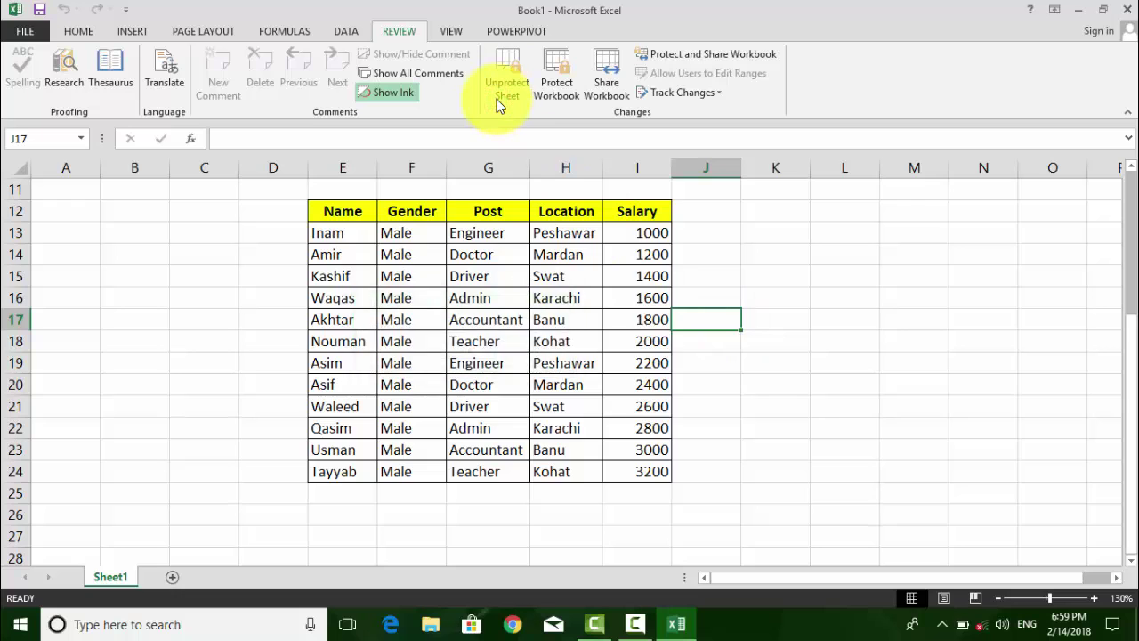
pyautogui.press('Return')
pyautogui.click(497, 100)
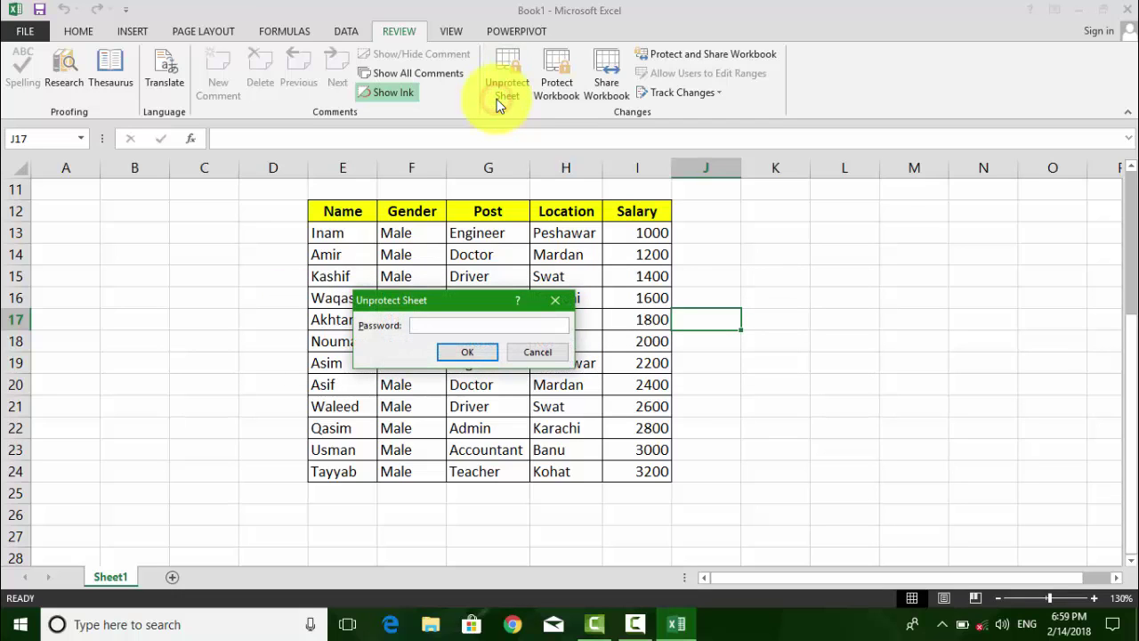
pyautogui.press('Return')
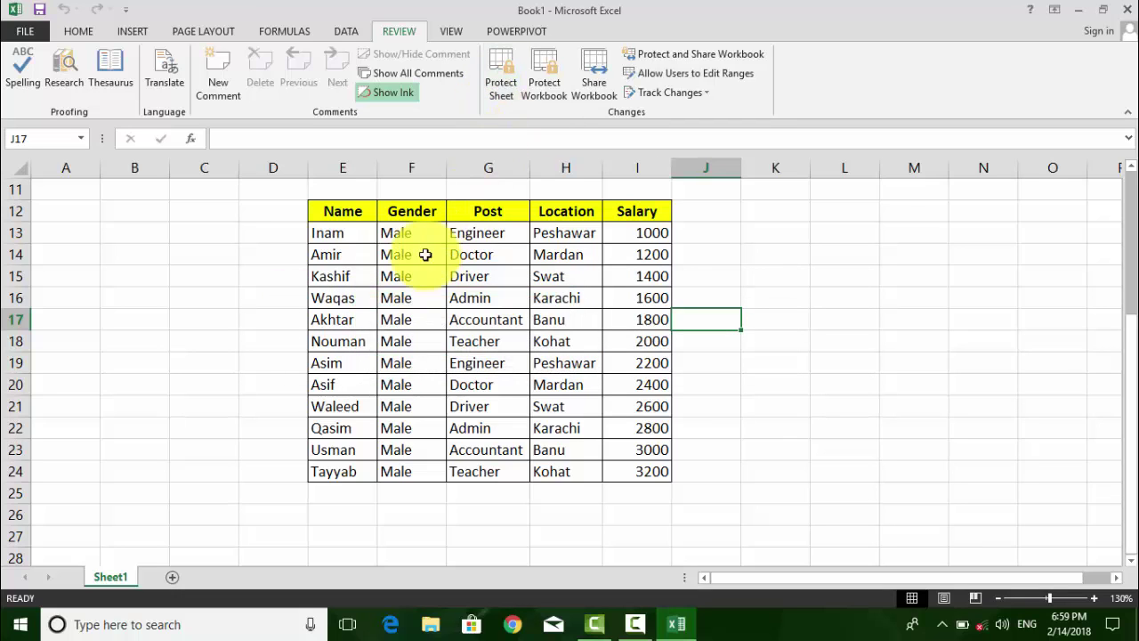
# Test an entry in F14 on the unprotected sheet, then undo it.
pyautogui.click(383, 256)
pyautogui.write('jl')
pyautogui.press('Return')
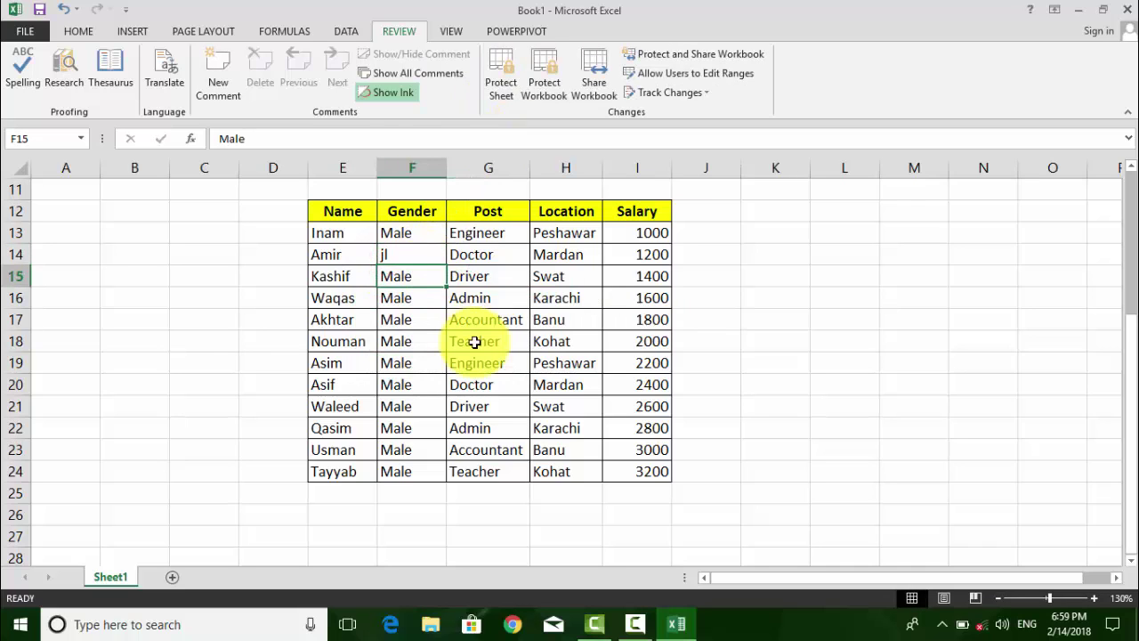
pyautogui.hotkey('ctrl', 'z')
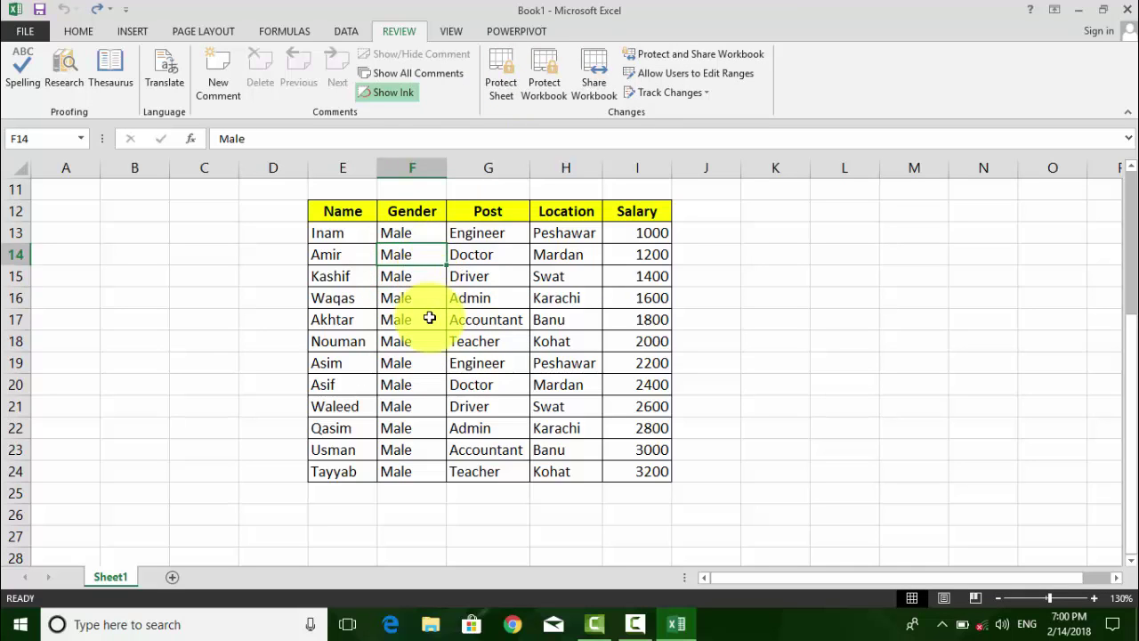
pyautogui.click(267, 313)
pyautogui.click(212, 293)
pyautogui.click(570, 277)
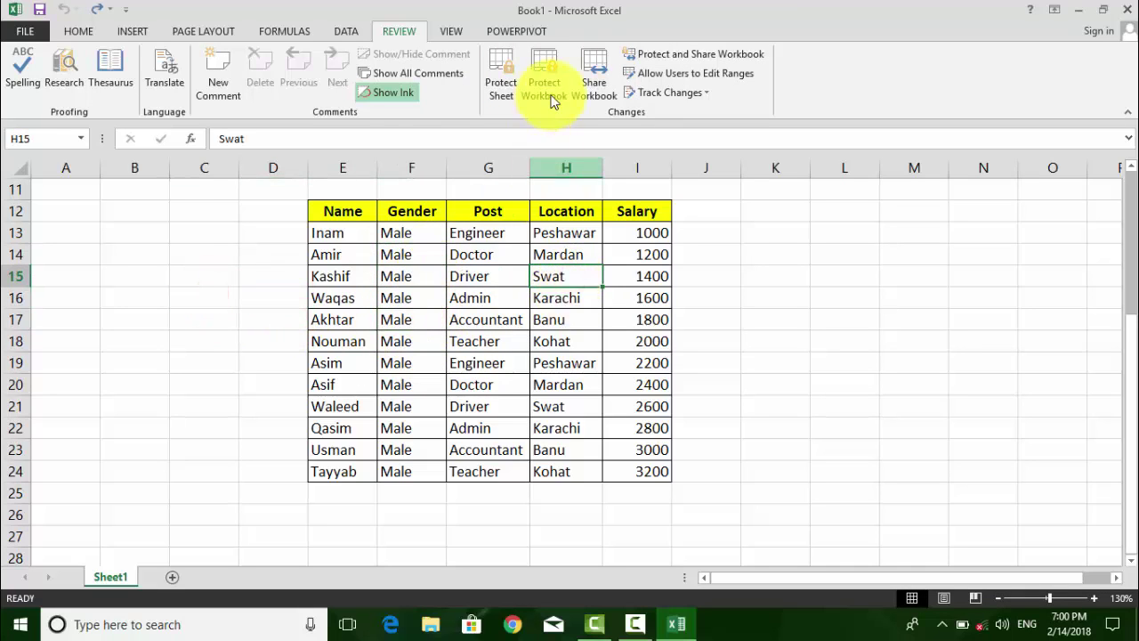
# Protect the sheet again with a new password.
pyautogui.click(496, 80)
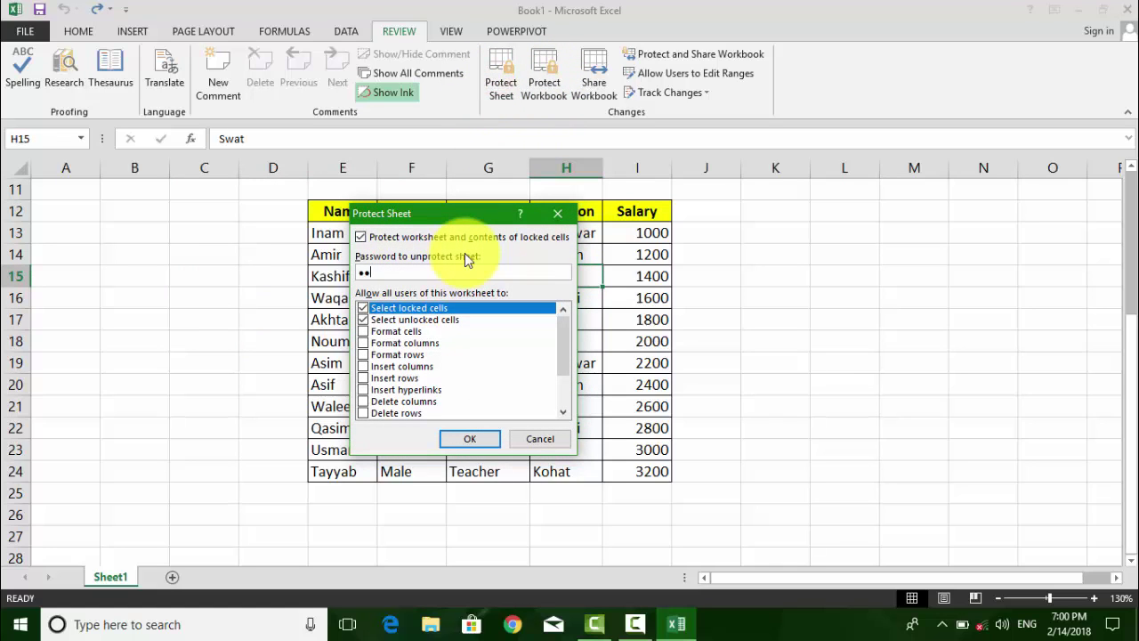
pyautogui.press('Return')
pyautogui.press('Return')
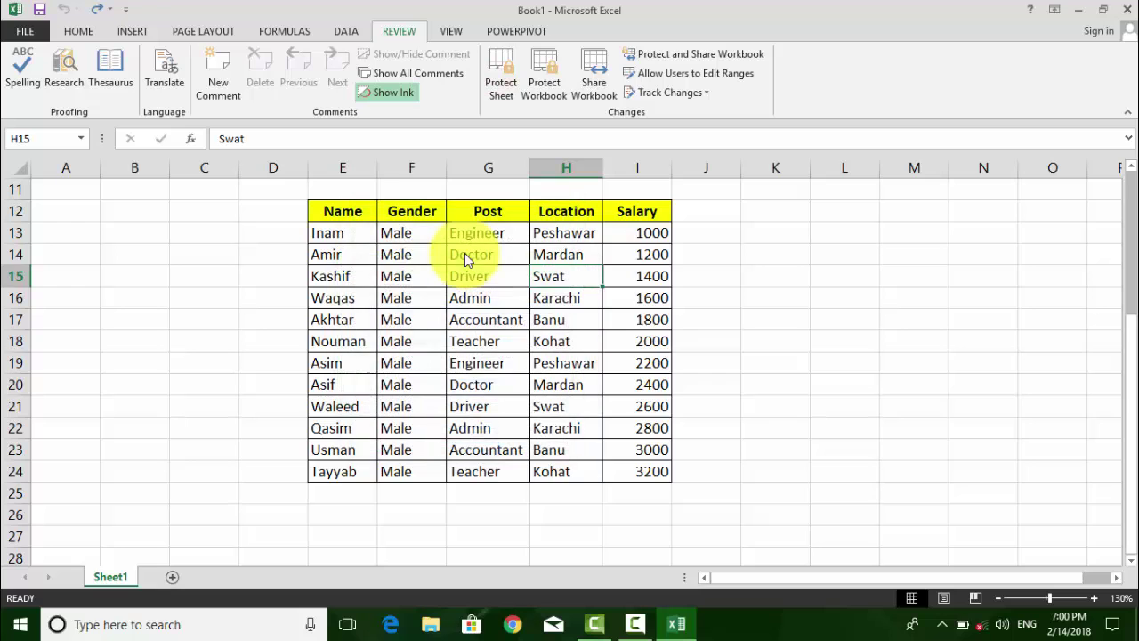
pyautogui.click(398, 295)
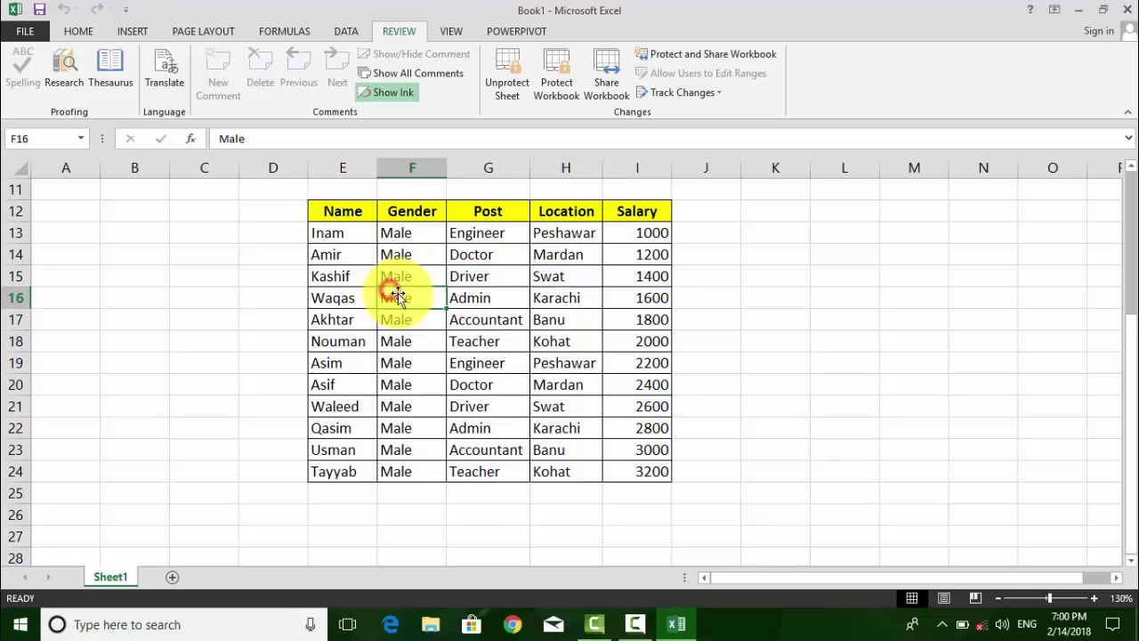
# Add new blank worksheets and return to Sheet1.
pyautogui.click(175, 579)
pyautogui.click(229, 578)
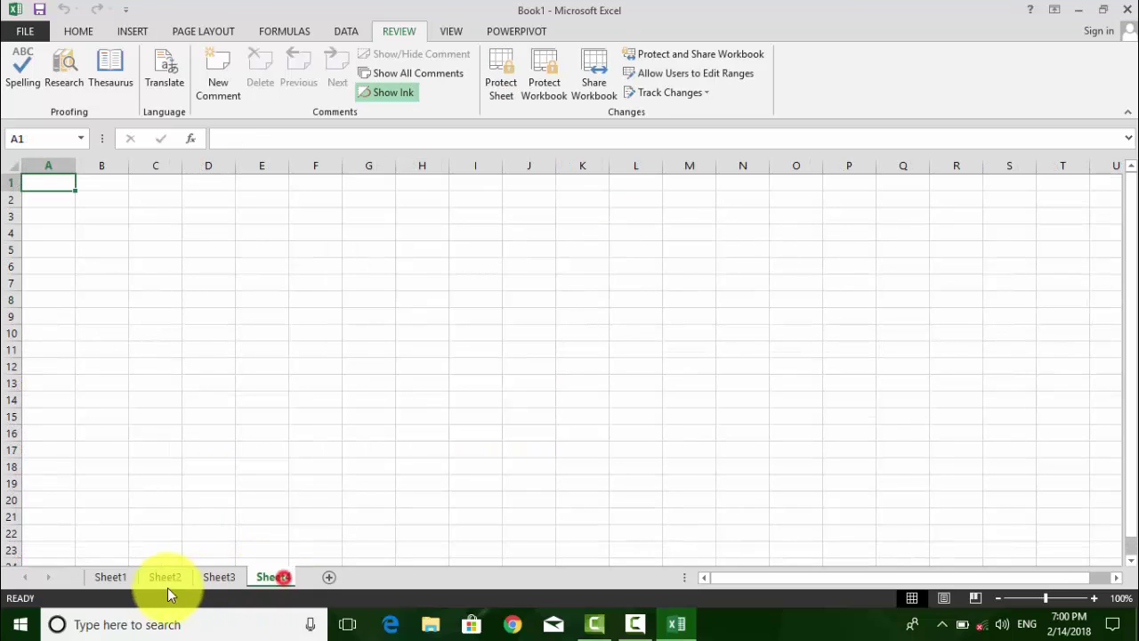
pyautogui.click(115, 574)
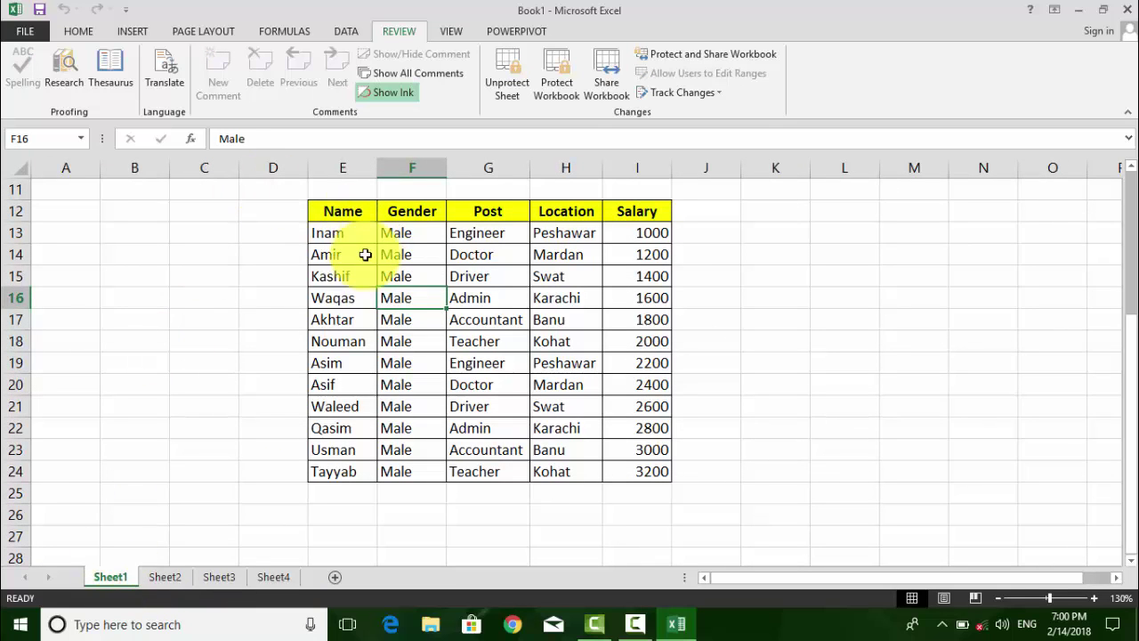
# Confirm that editing Kashif in E15 is still blocked by protection.
pyautogui.click(357, 283)
pyautogui.doubleClick(362, 285)
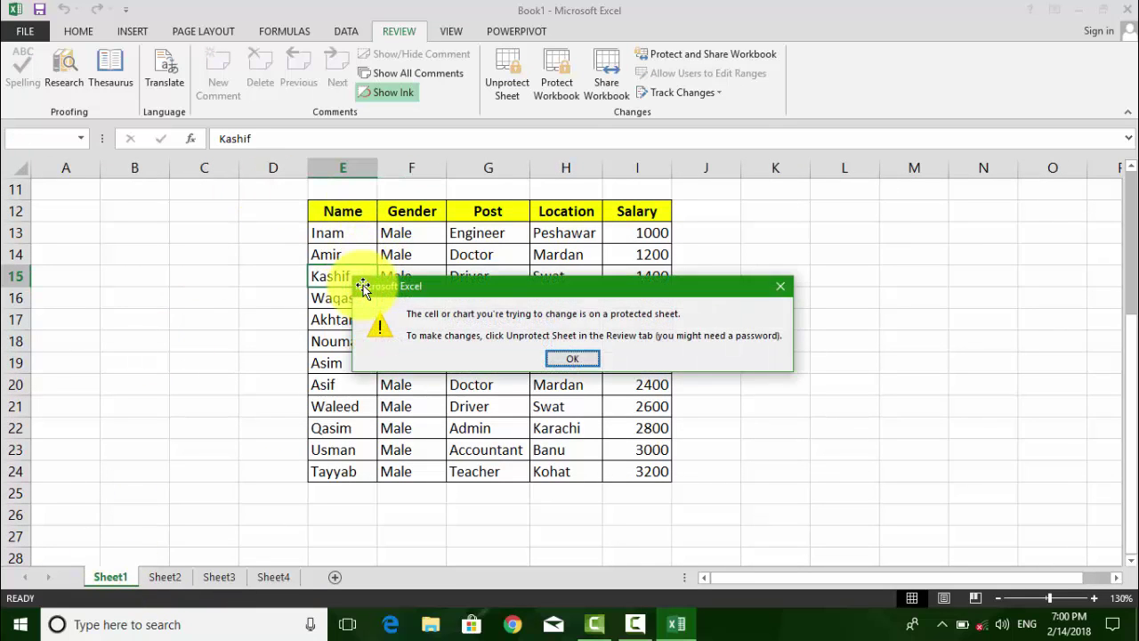
pyautogui.press('Return')
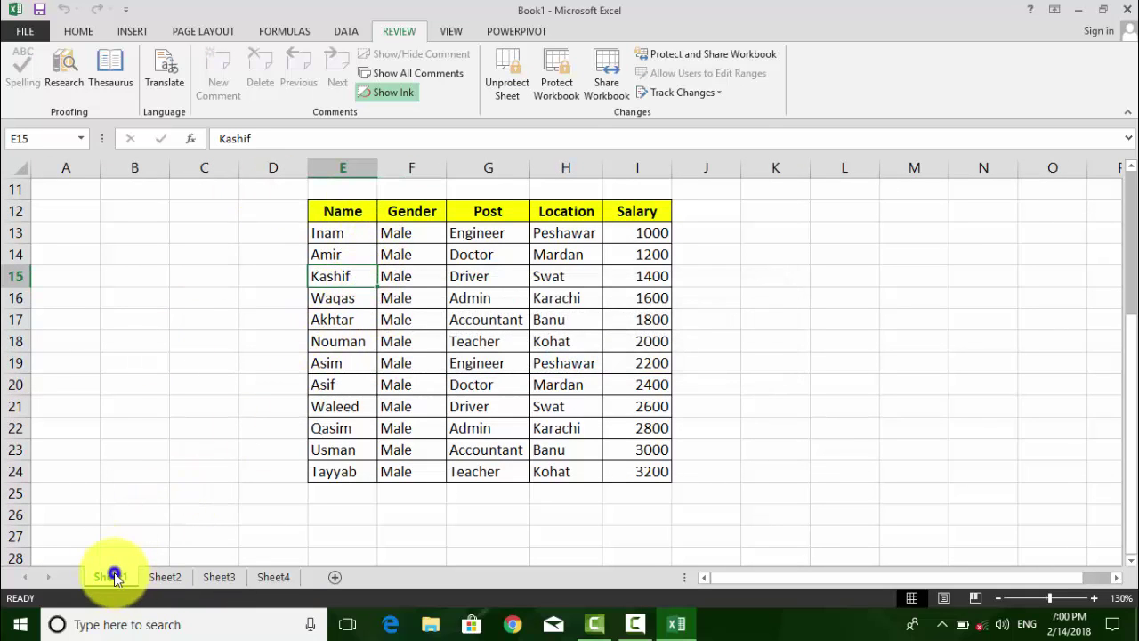
# Start deleting Sheet1 from its tab menu but cancel, keeping the sheet.
pyautogui.rightClick(115, 575)
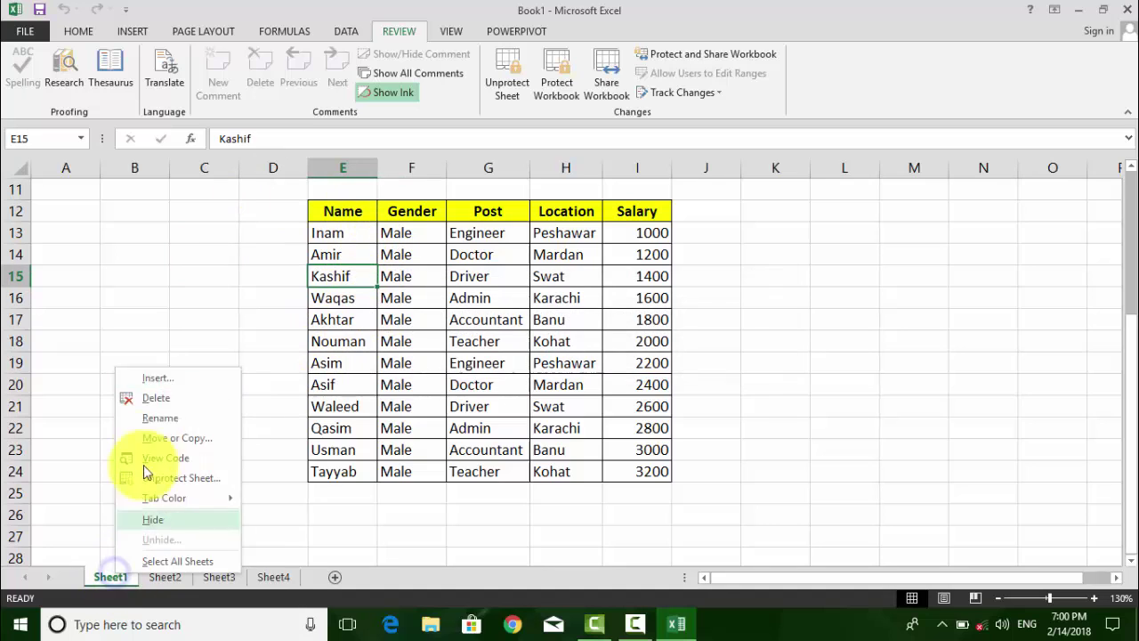
pyautogui.click(161, 395)
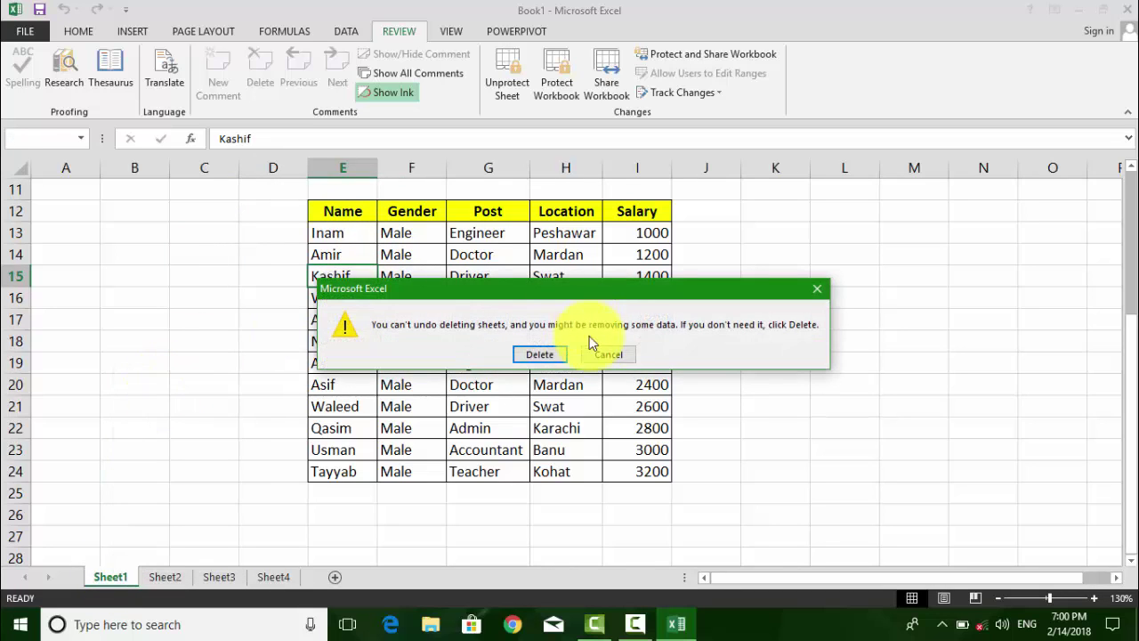
pyautogui.click(605, 356)
pyautogui.click(464, 406)
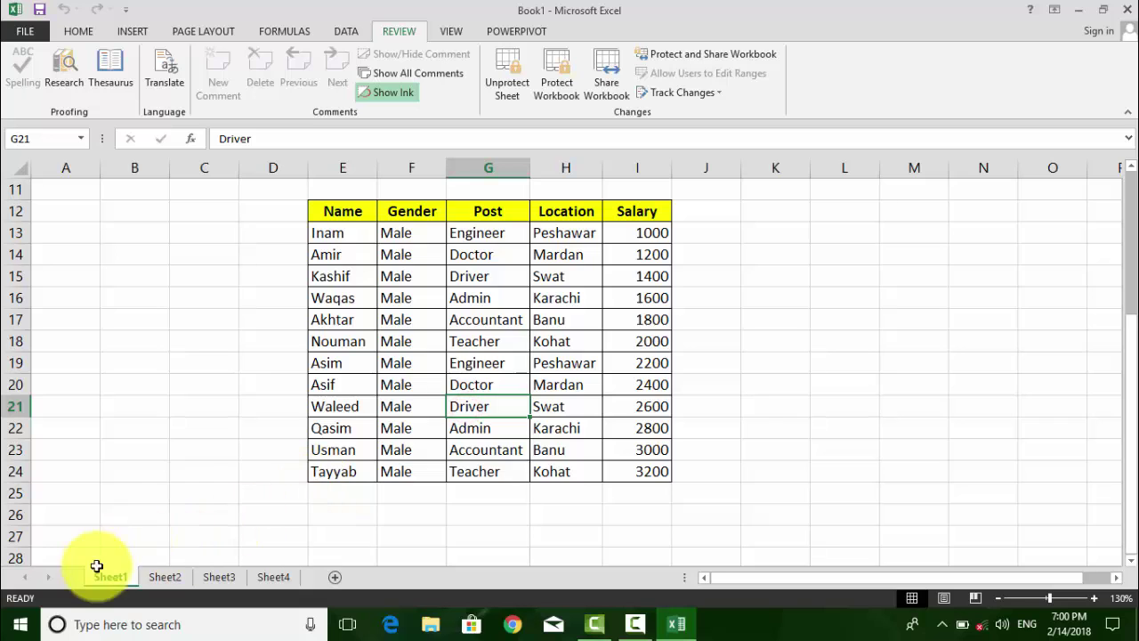
pyautogui.rightClick(99, 575)
pyautogui.click(436, 341)
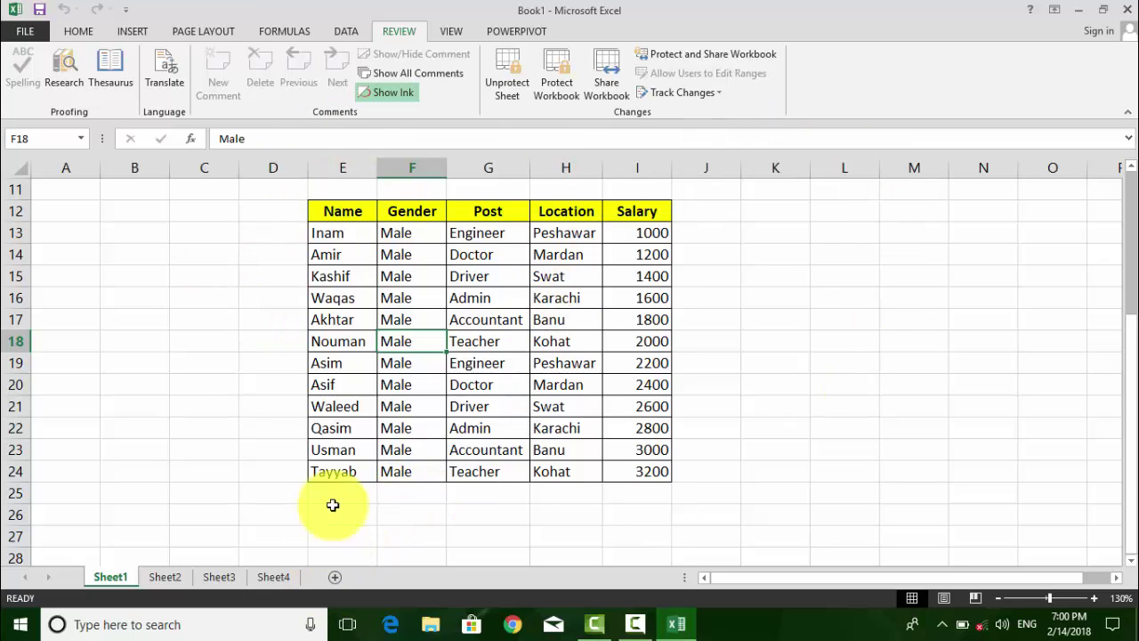
# Protect the workbook structure with a password, entering it twice to confirm.
pyautogui.click(577, 75)
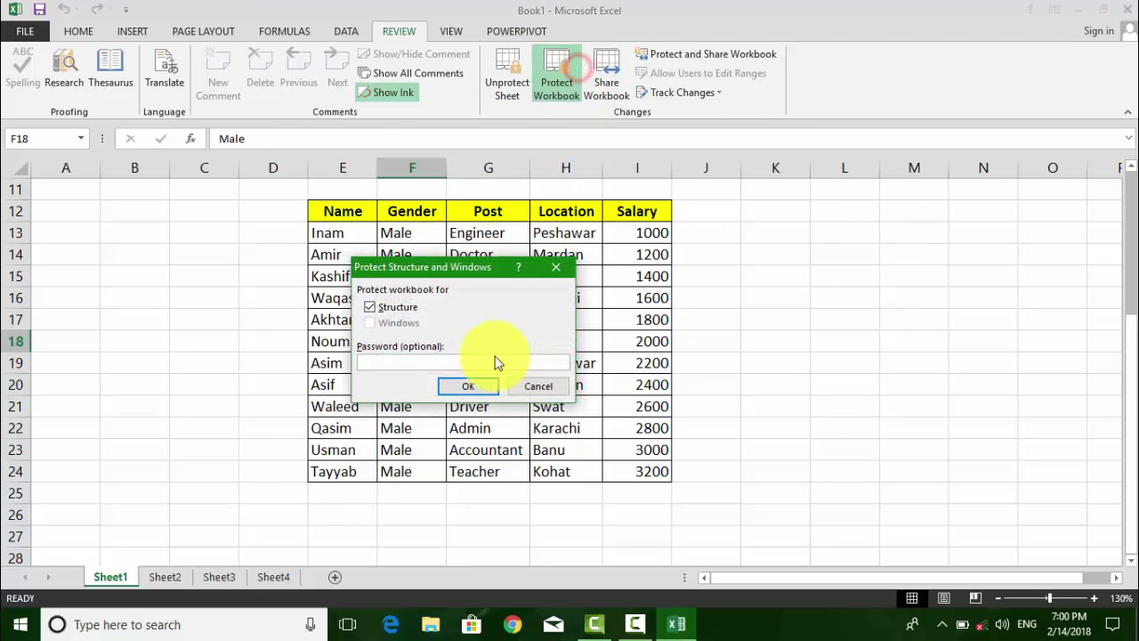
pyautogui.write('4')
pyautogui.press('Return')
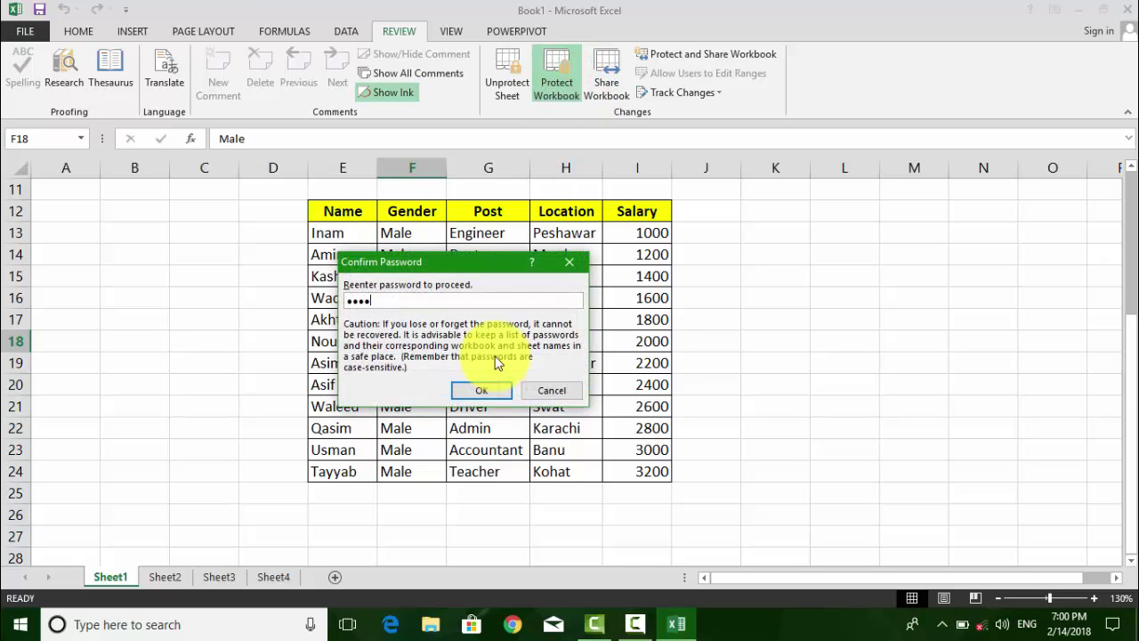
pyautogui.press('Return')
# Verify the protection: sheet-tab options are restricted, Gender cells are locked, and new sheets can't be added.
pyautogui.rightClick(105, 577)
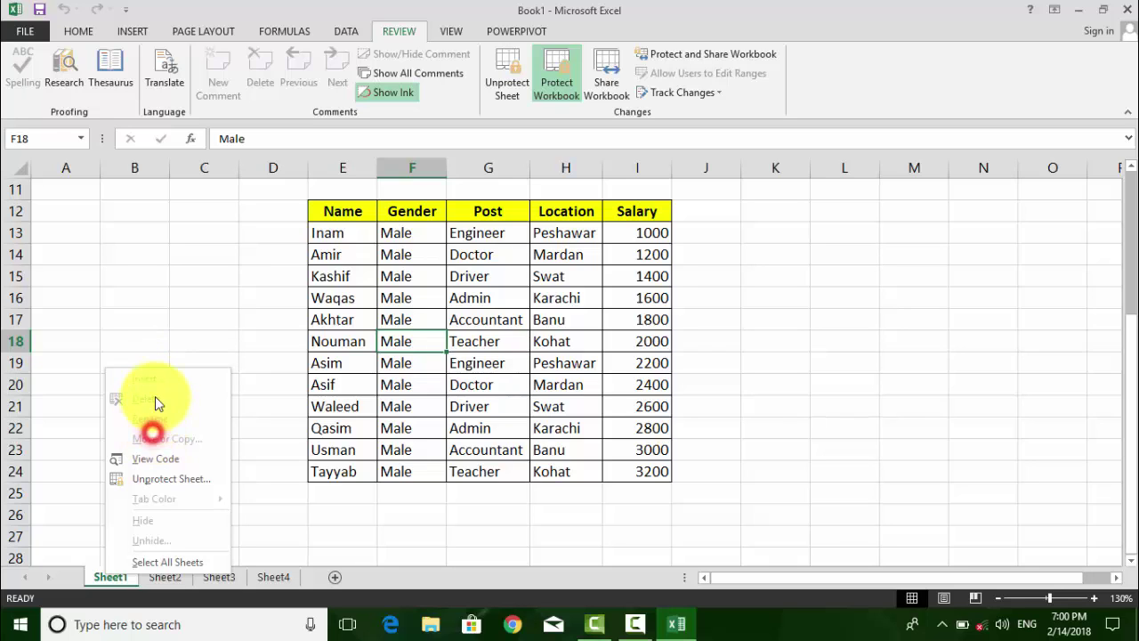
pyautogui.click(266, 286)
pyautogui.doubleClick(434, 283)
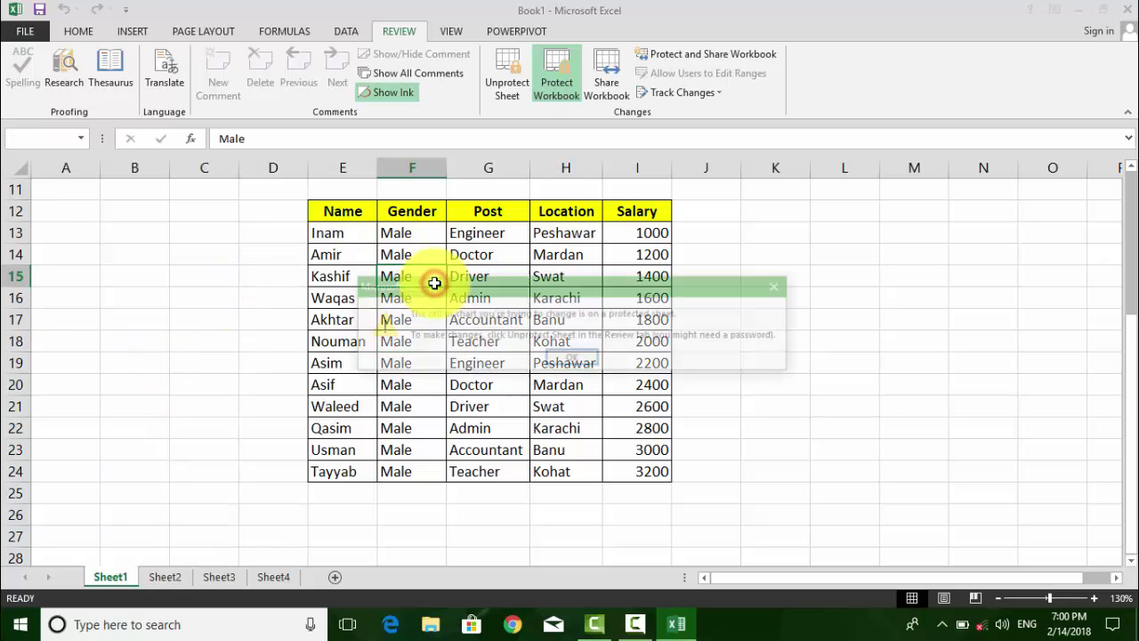
pyautogui.click(569, 357)
pyautogui.click(204, 427)
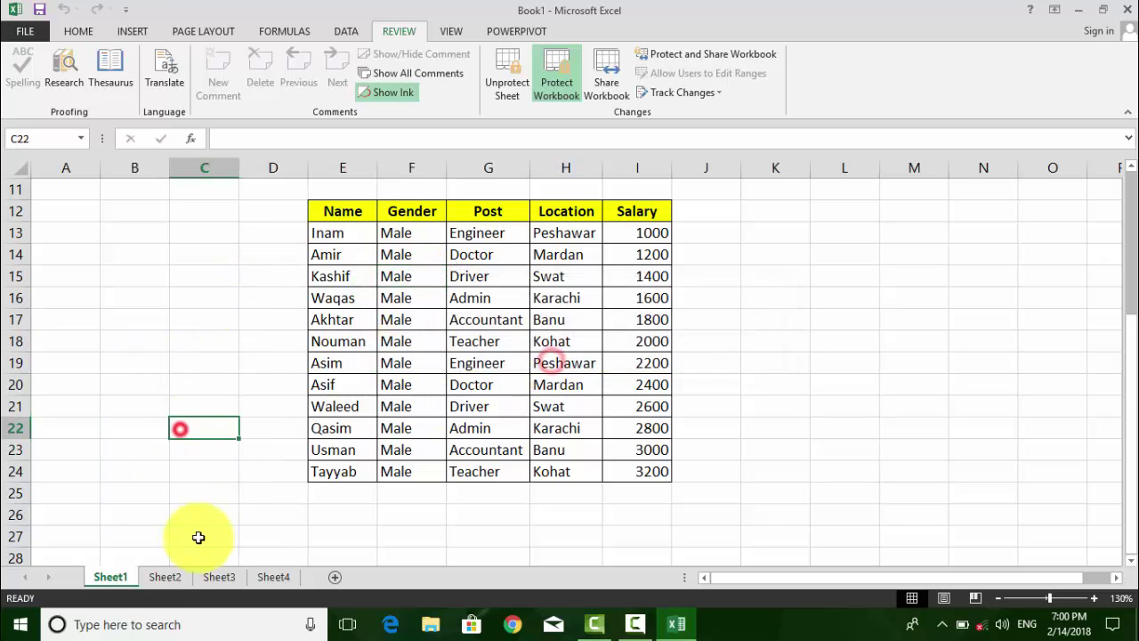
pyautogui.click(165, 577)
pyautogui.rightClick(166, 574)
pyautogui.click(196, 392)
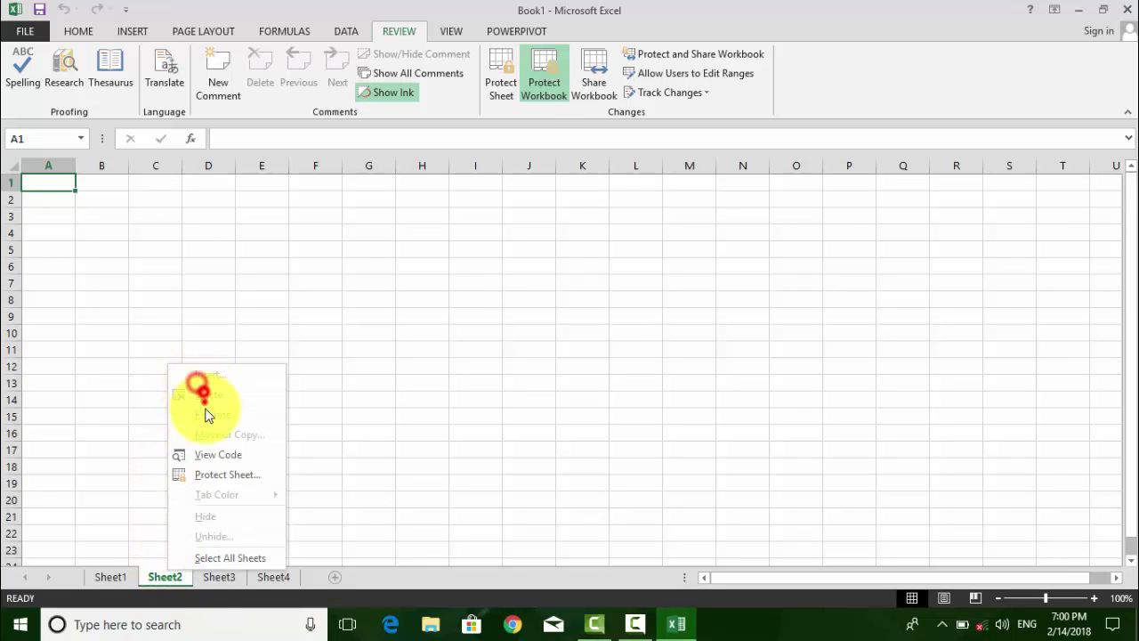
pyautogui.click(335, 576)
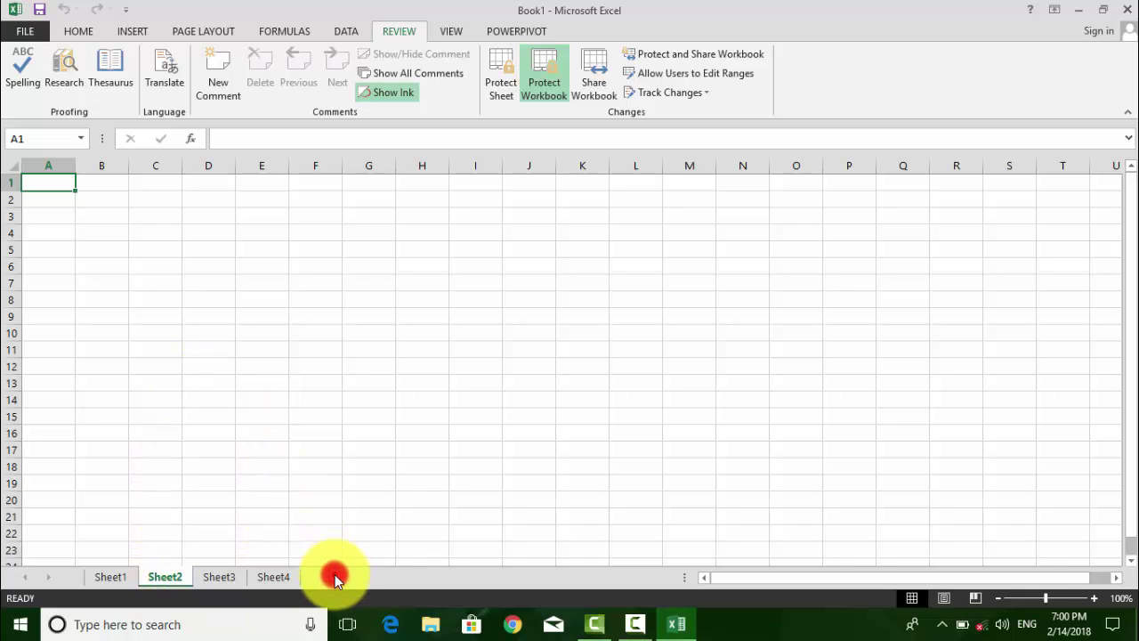
# Back on Sheet1, remove the workbook structure protection using its password.
pyautogui.click(109, 577)
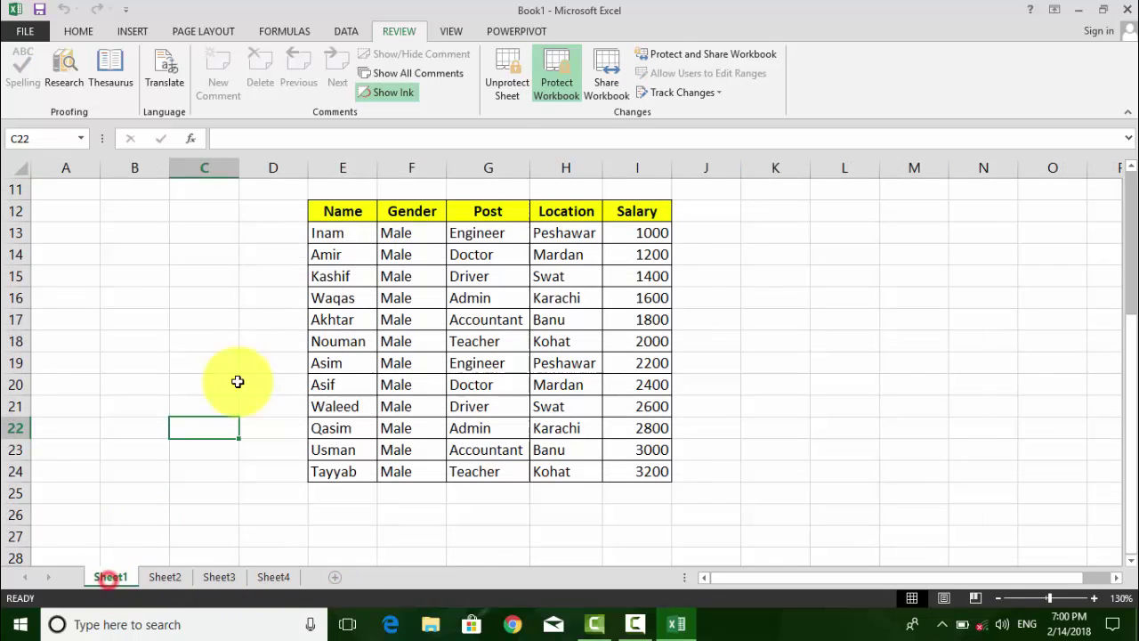
pyautogui.click(388, 255)
pyautogui.click(555, 82)
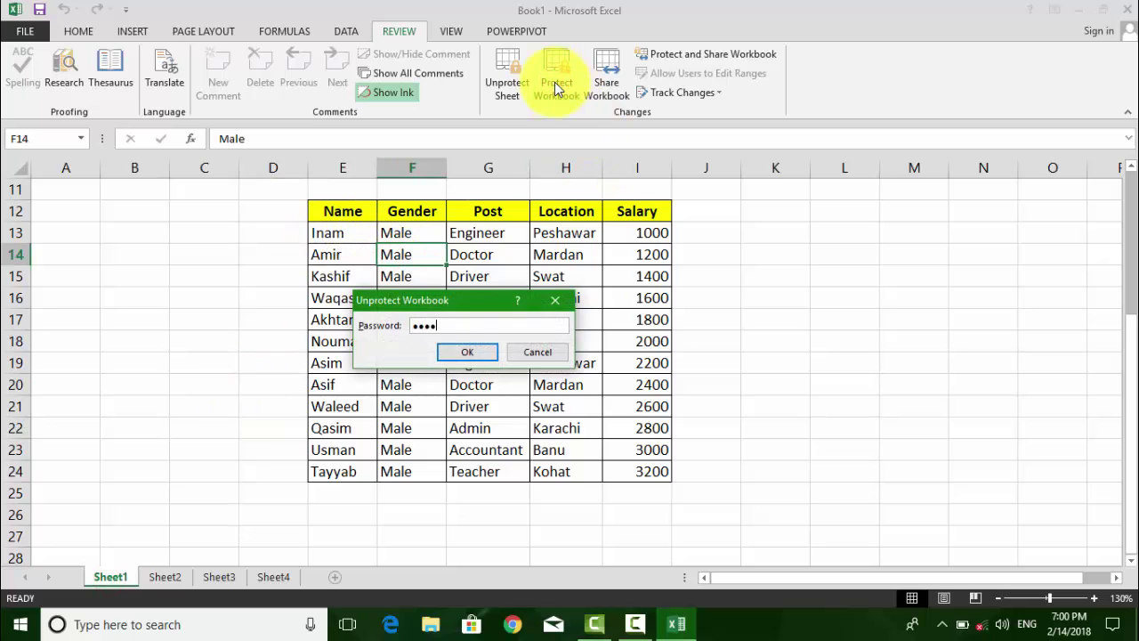
pyautogui.press('Return')
pyautogui.click(477, 233)
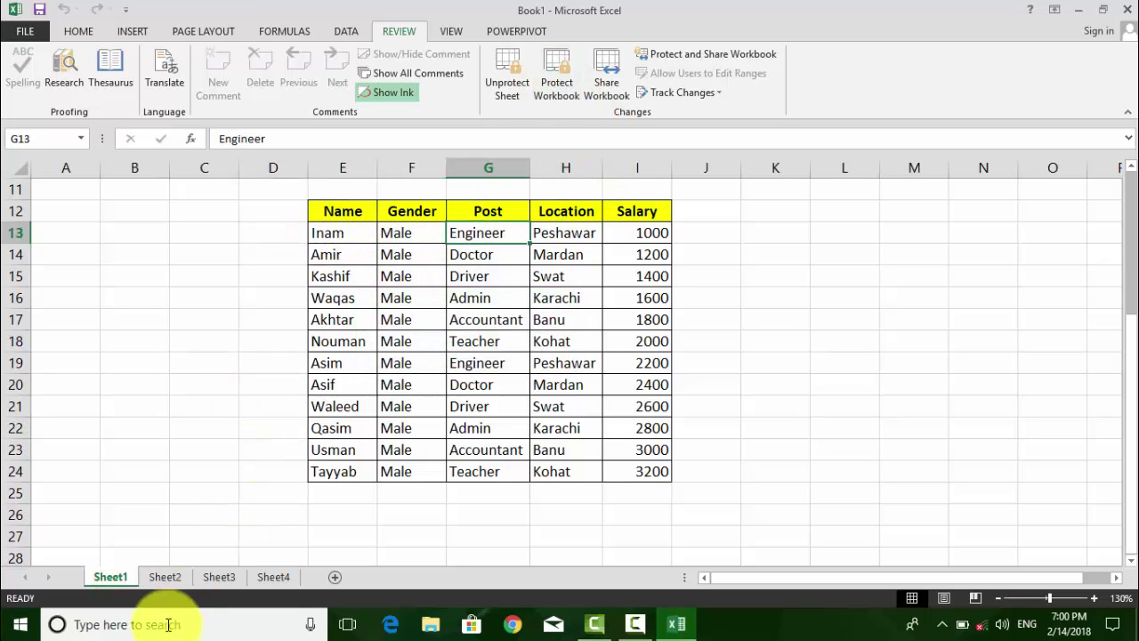
# Rename the Sheet1 tab to Business.
pyautogui.rightClick(113, 579)
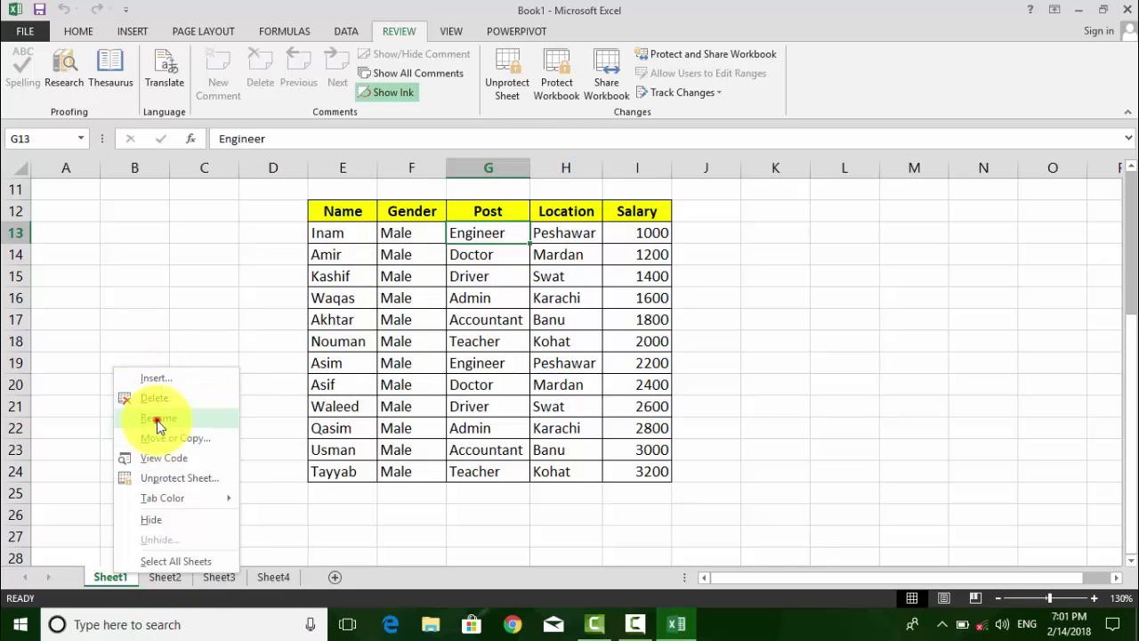
pyautogui.click(156, 418)
pyautogui.write('Busine')
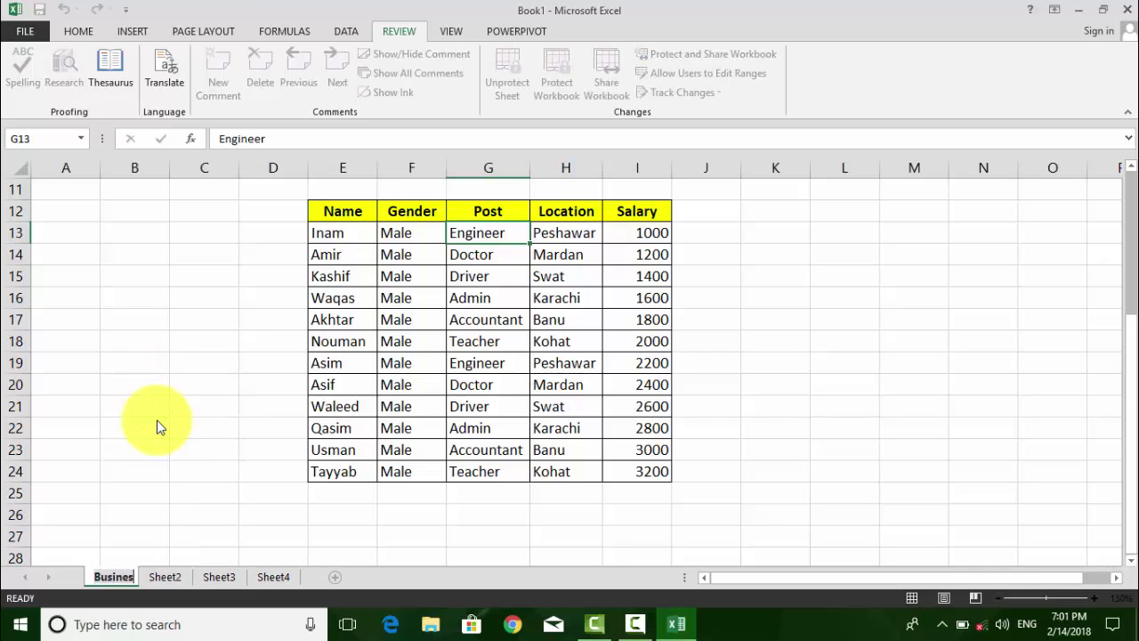
pyautogui.write('s')
pyautogui.press('Return')
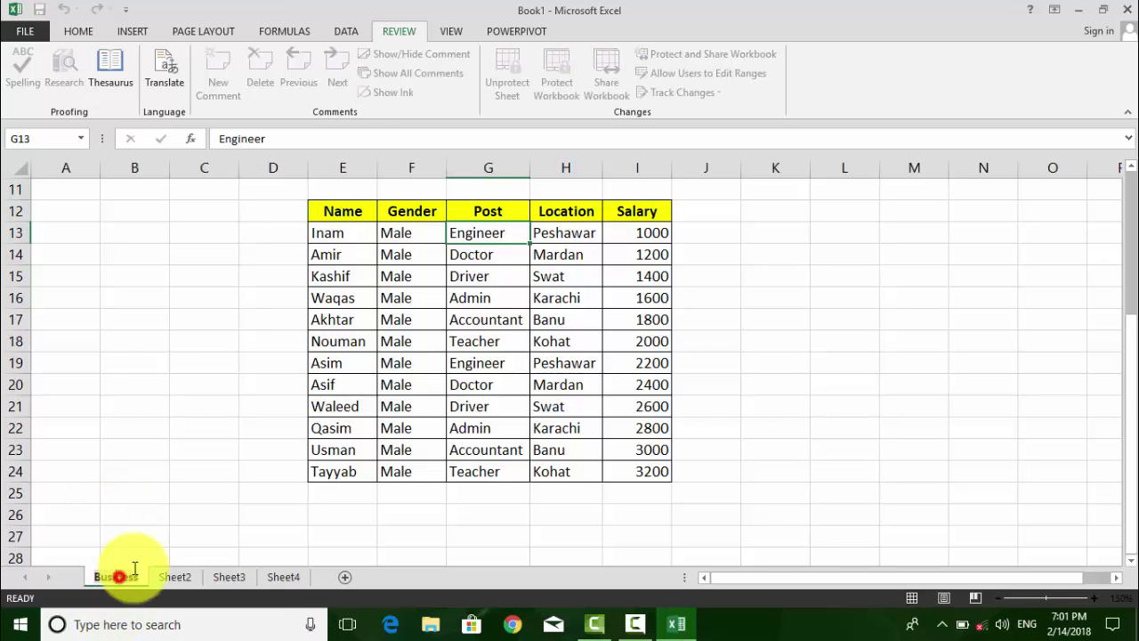
pyautogui.click(141, 552)
# Give the Business sheet tab a red colour and check it from Sheet2.
pyautogui.rightClick(138, 576)
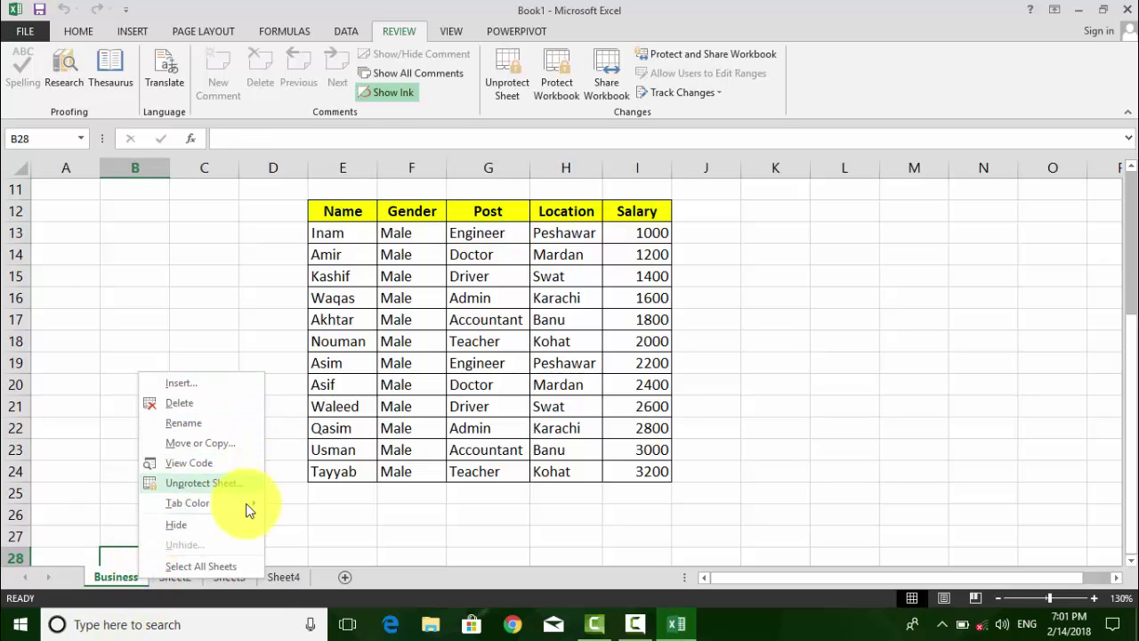
pyautogui.click(282, 549)
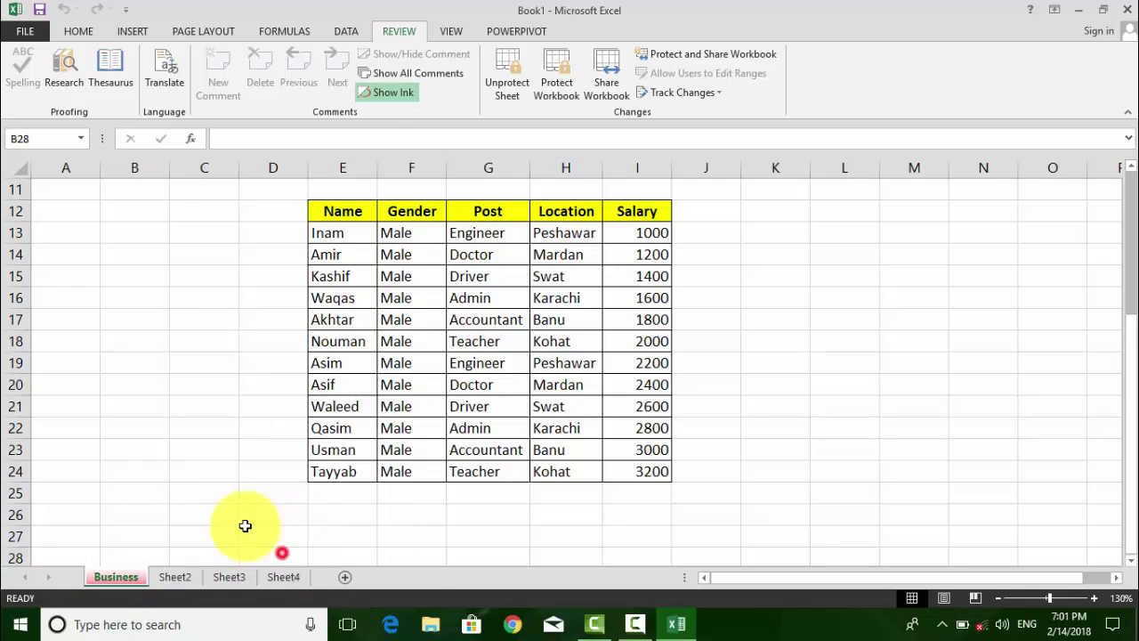
pyautogui.click(178, 577)
pyautogui.click(109, 580)
pyautogui.click(354, 299)
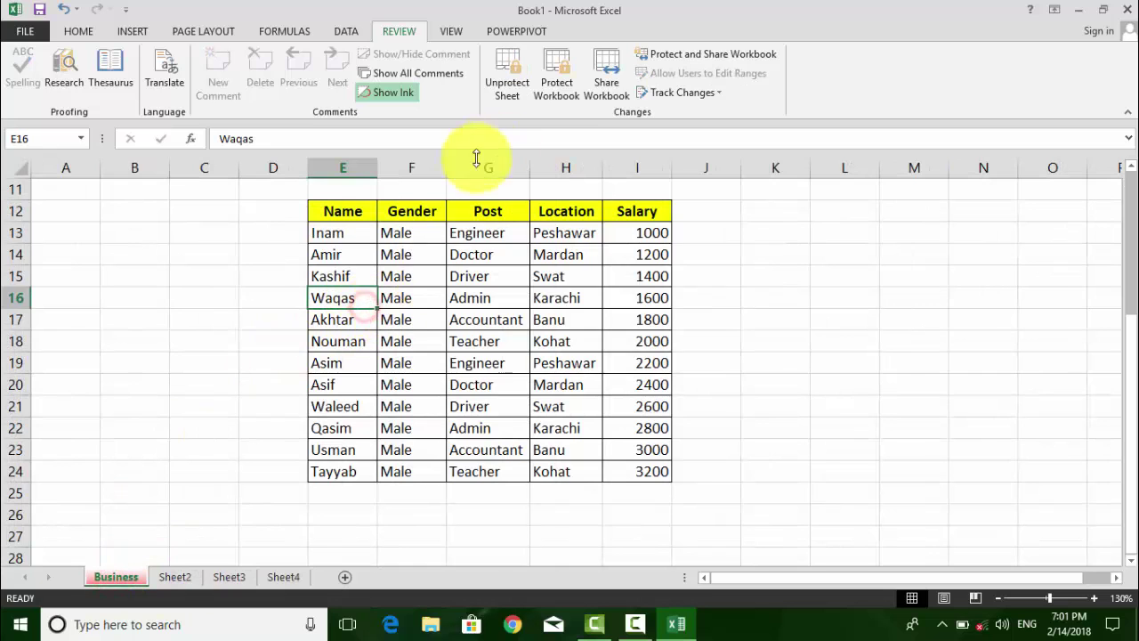
pyautogui.click(569, 83)
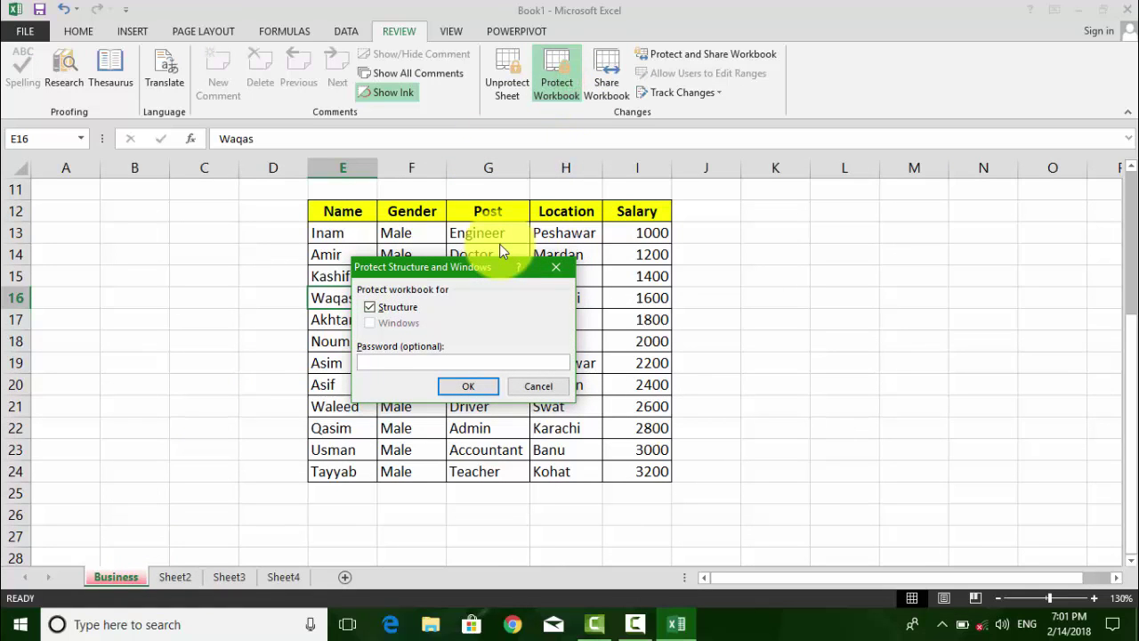
pyautogui.click(562, 267)
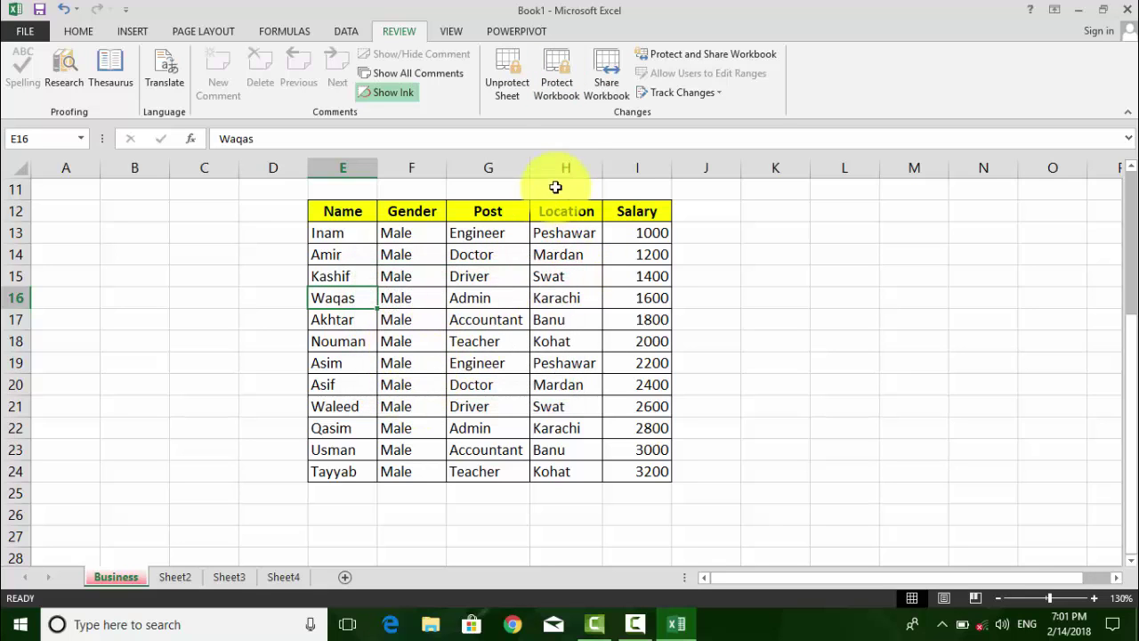
# Share the workbook to allow changes by multiple users and check the restricted sheet options.
pyautogui.click(602, 83)
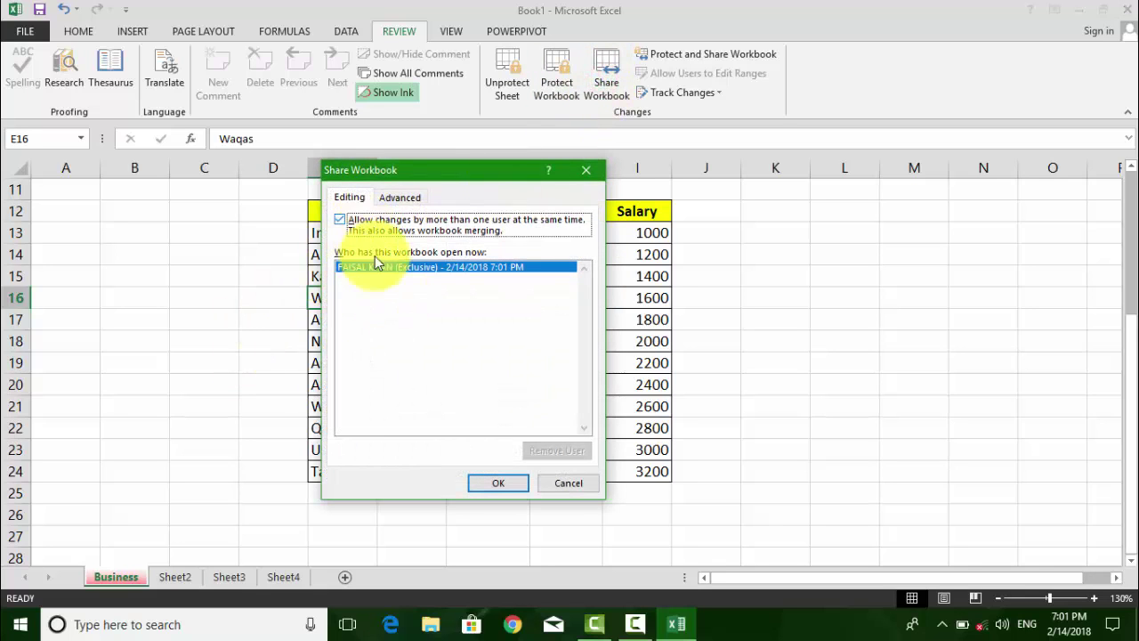
pyautogui.click(480, 482)
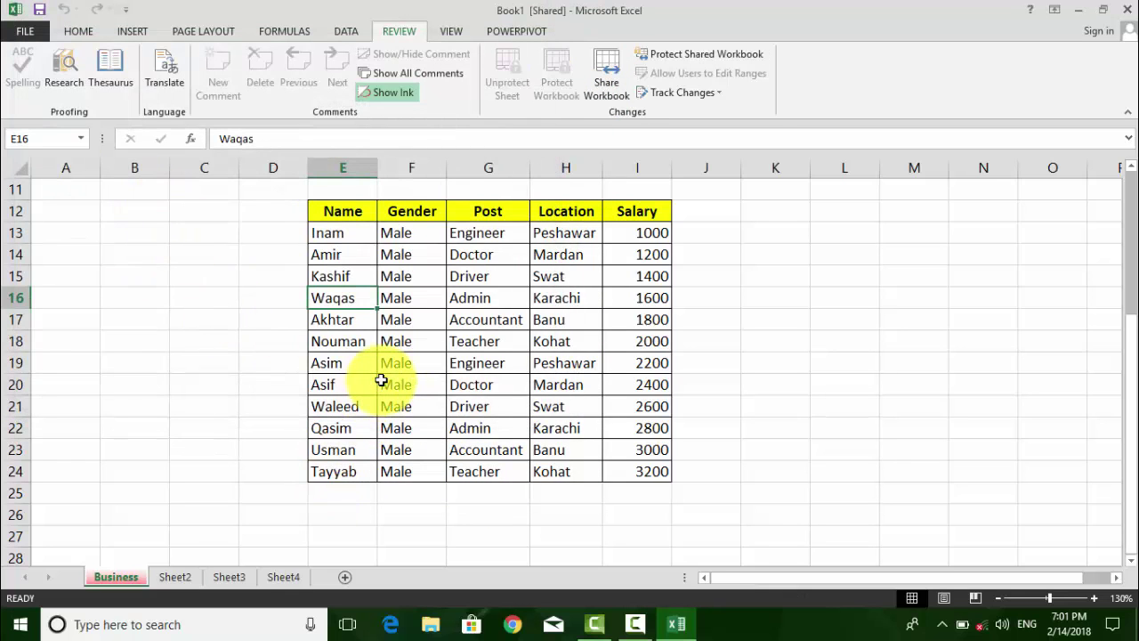
pyautogui.rightClick(113, 578)
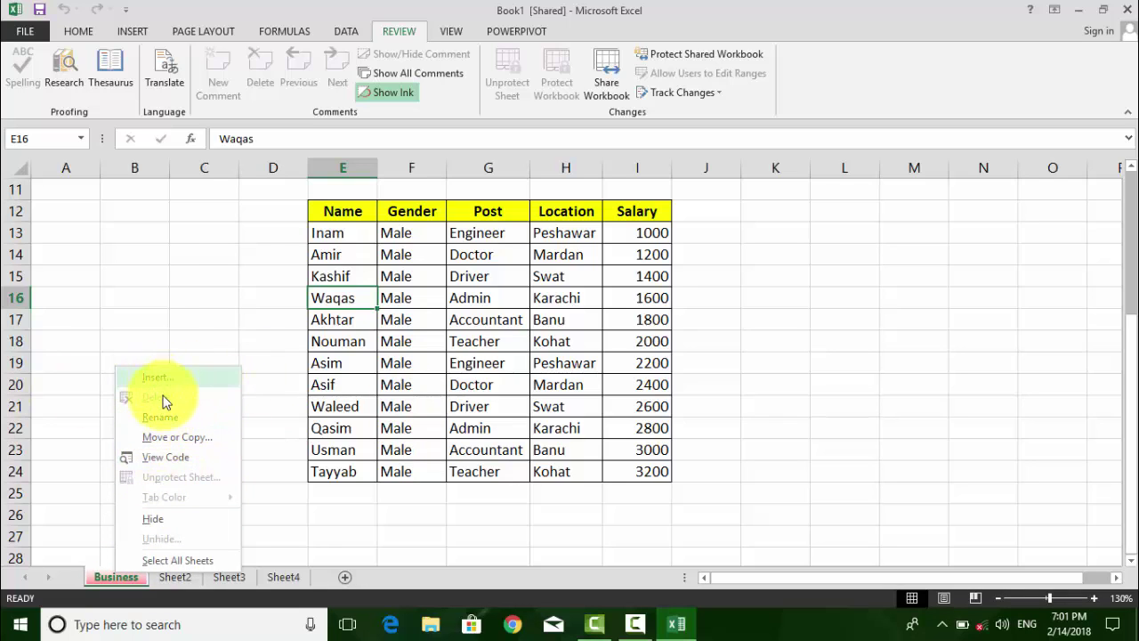
pyautogui.click(340, 282)
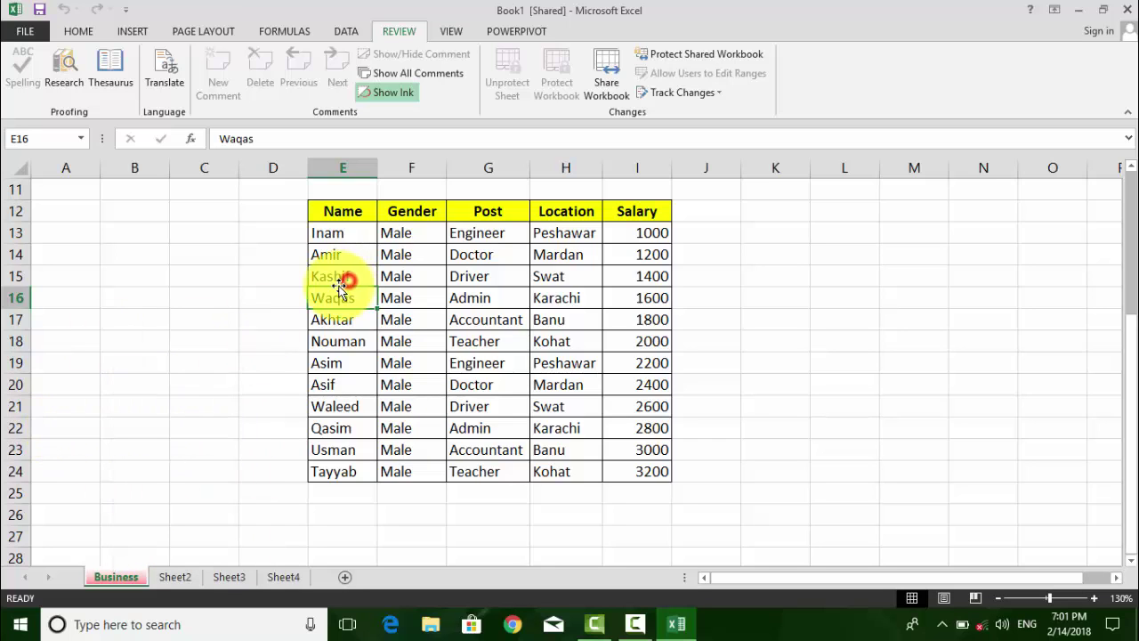
# Turn off multi-user editing, confirm removing shared use, and recheck the Business sheet options.
pyautogui.click(606, 72)
pyautogui.click(379, 225)
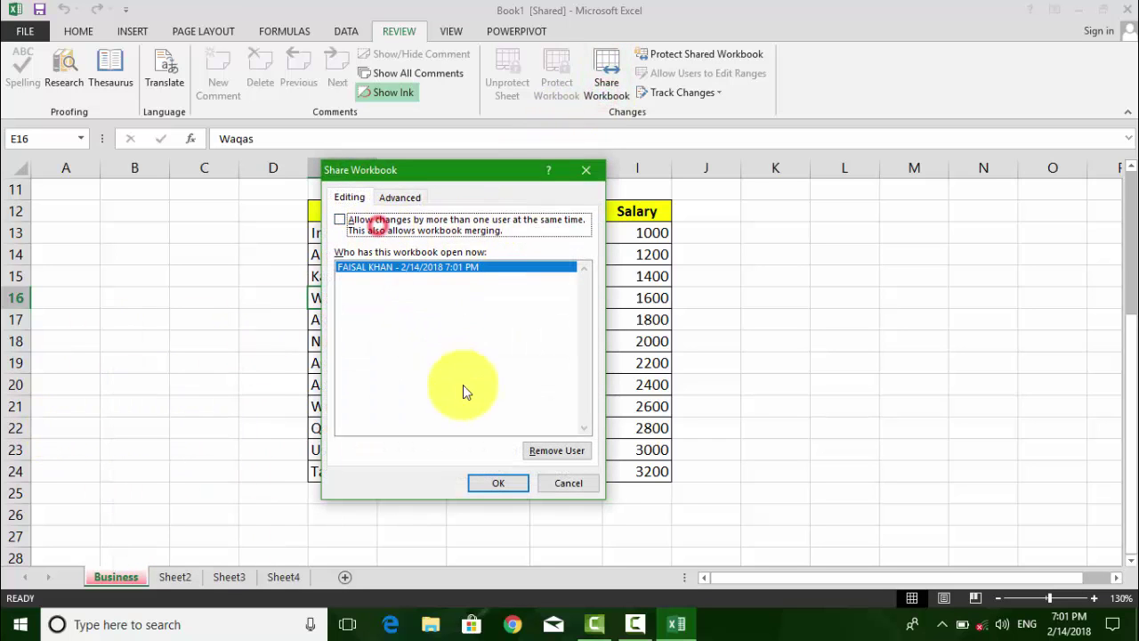
pyautogui.click(512, 492)
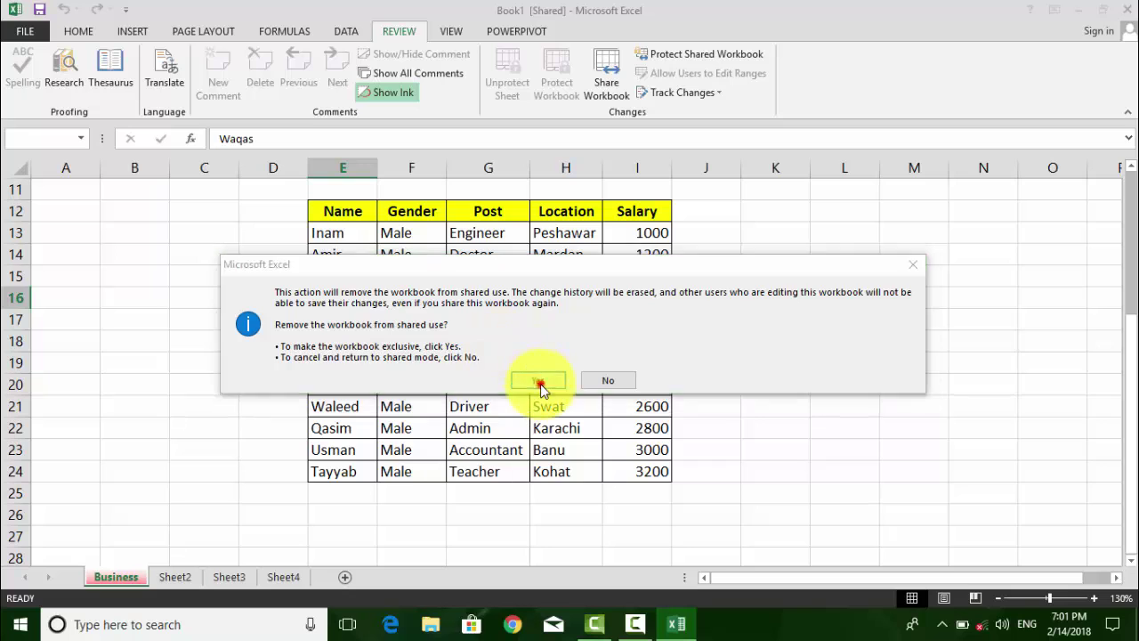
pyautogui.click(539, 382)
pyautogui.rightClick(123, 576)
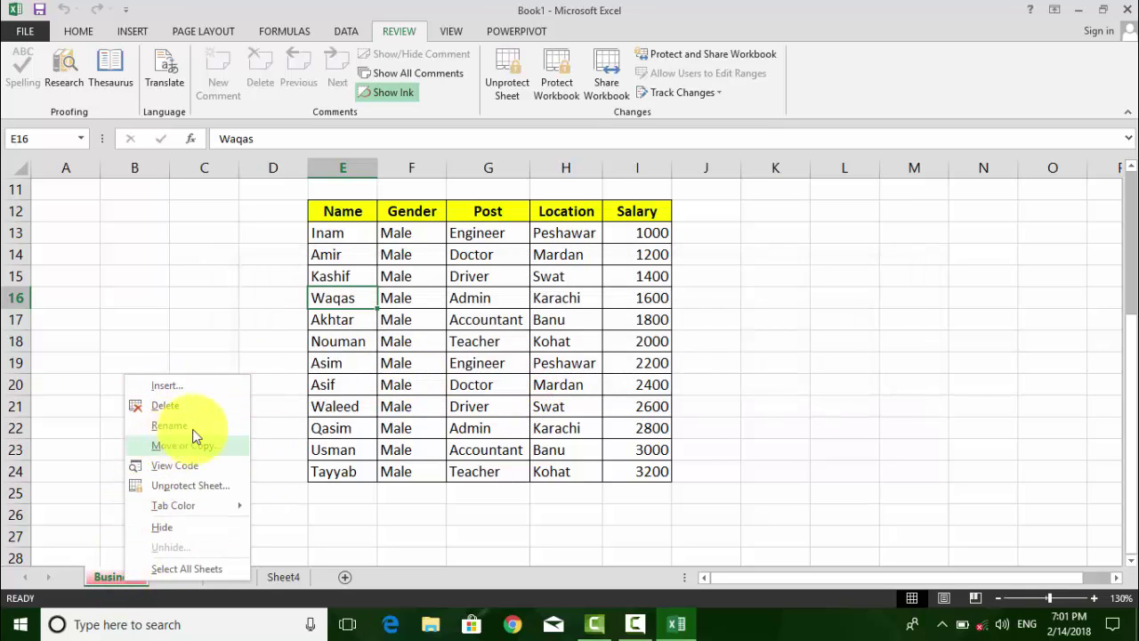
pyautogui.click(470, 292)
pyautogui.moveTo(470, 276); pyautogui.dragTo(479, 297)
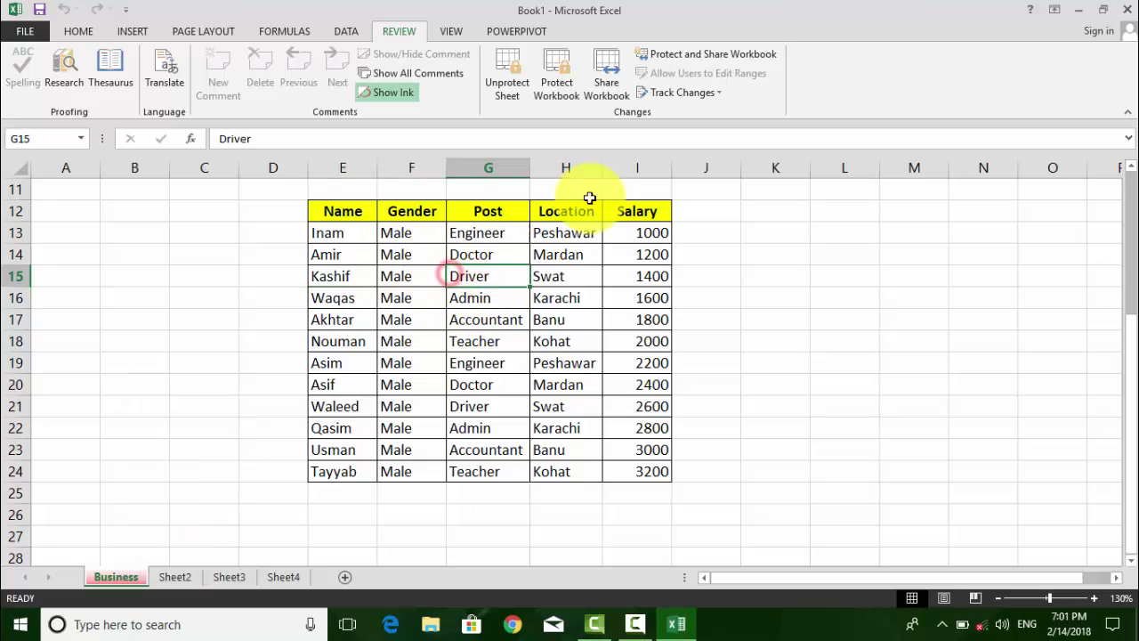
# Protect the workbook for sharing with track changes under a confirmed password, dismissing the save warning.
pyautogui.click(703, 53)
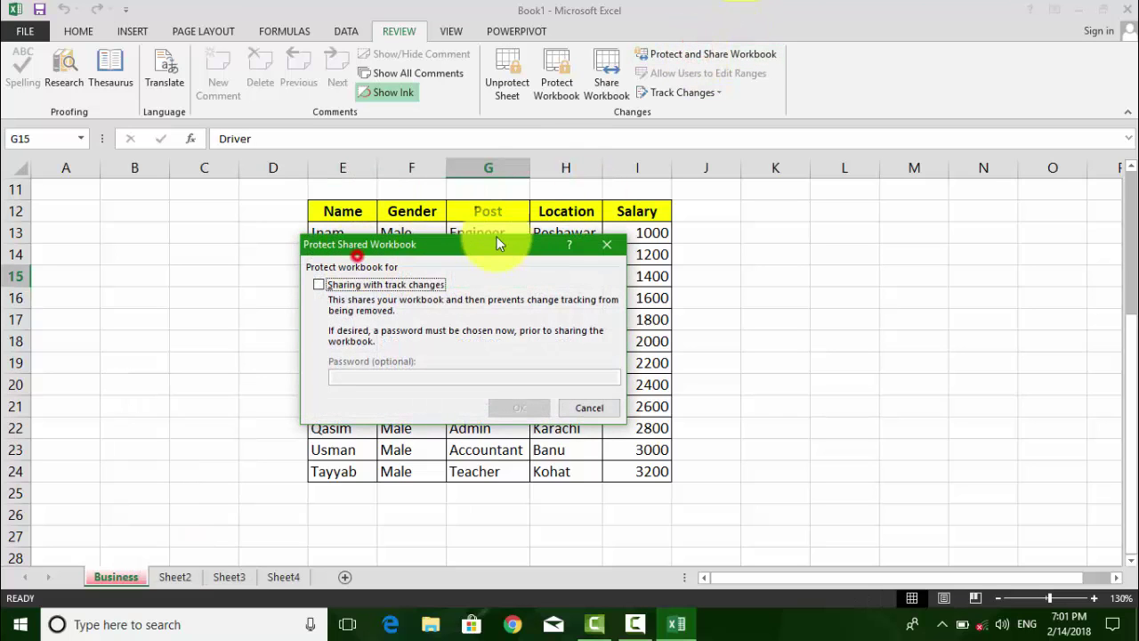
pyautogui.moveTo(490, 244); pyautogui.dragTo(567, 238)
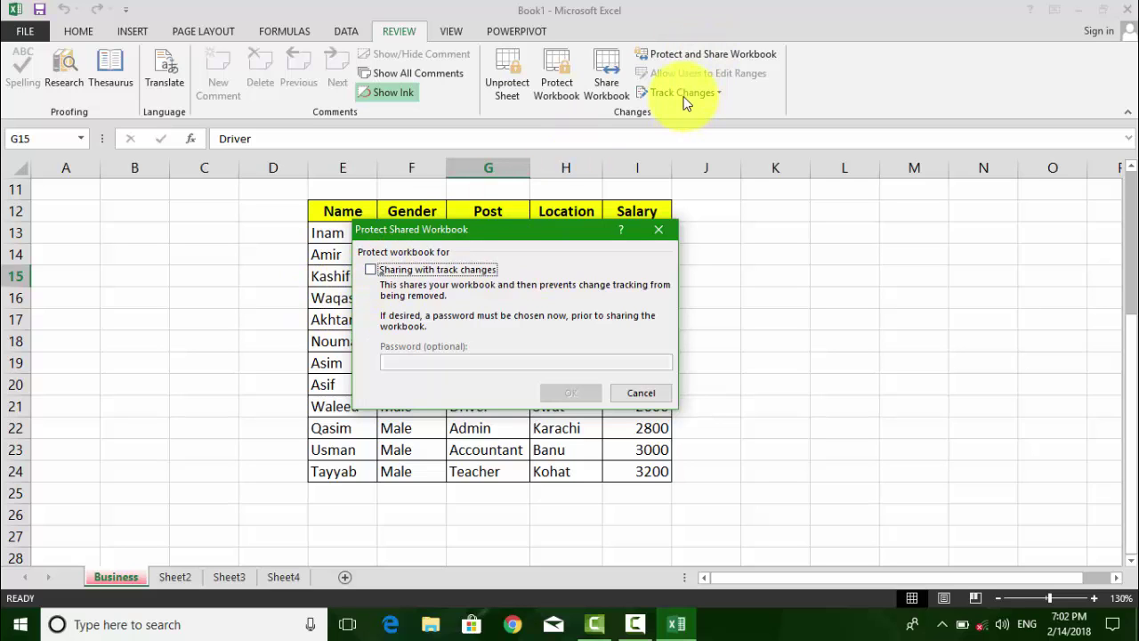
pyautogui.click(388, 274)
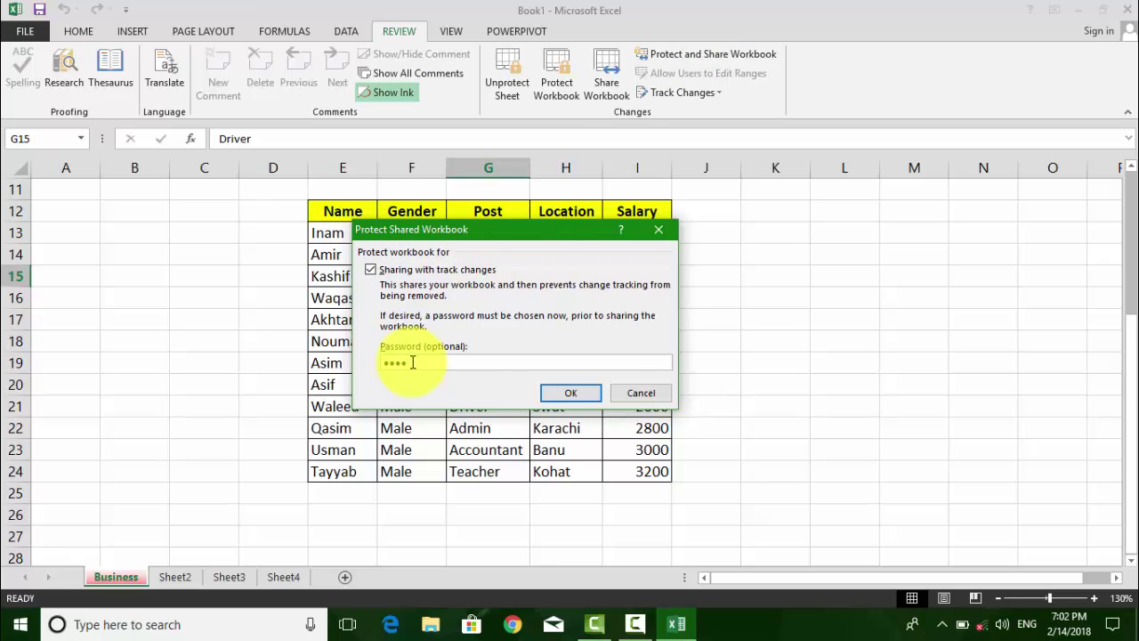
pyautogui.press('Return')
pyautogui.write('1')
pyautogui.press('Return')
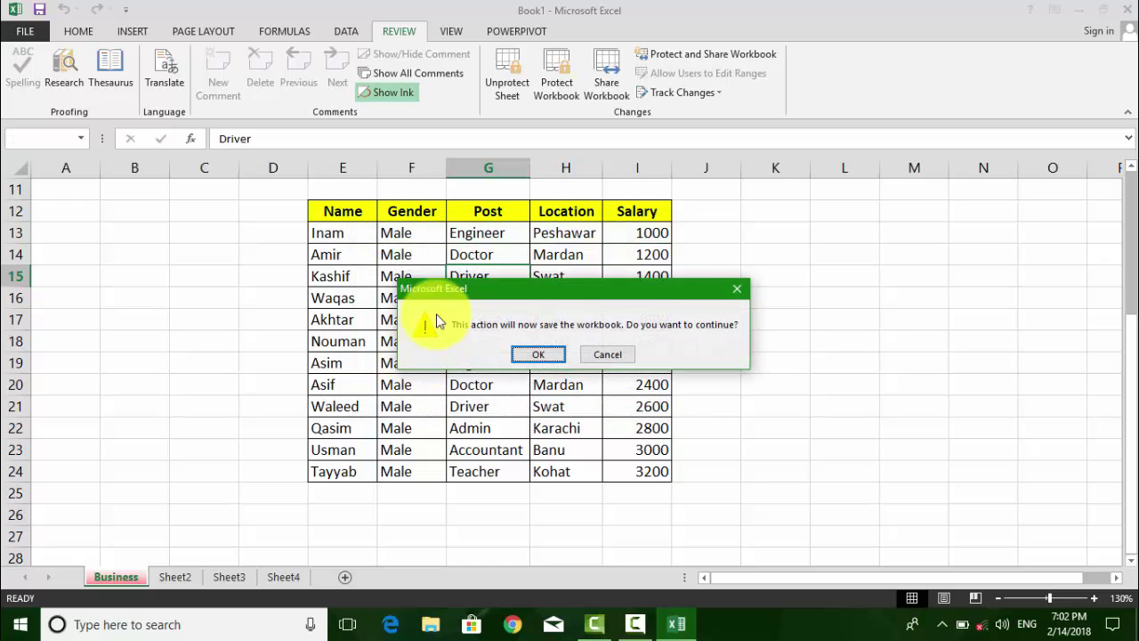
pyautogui.click(530, 356)
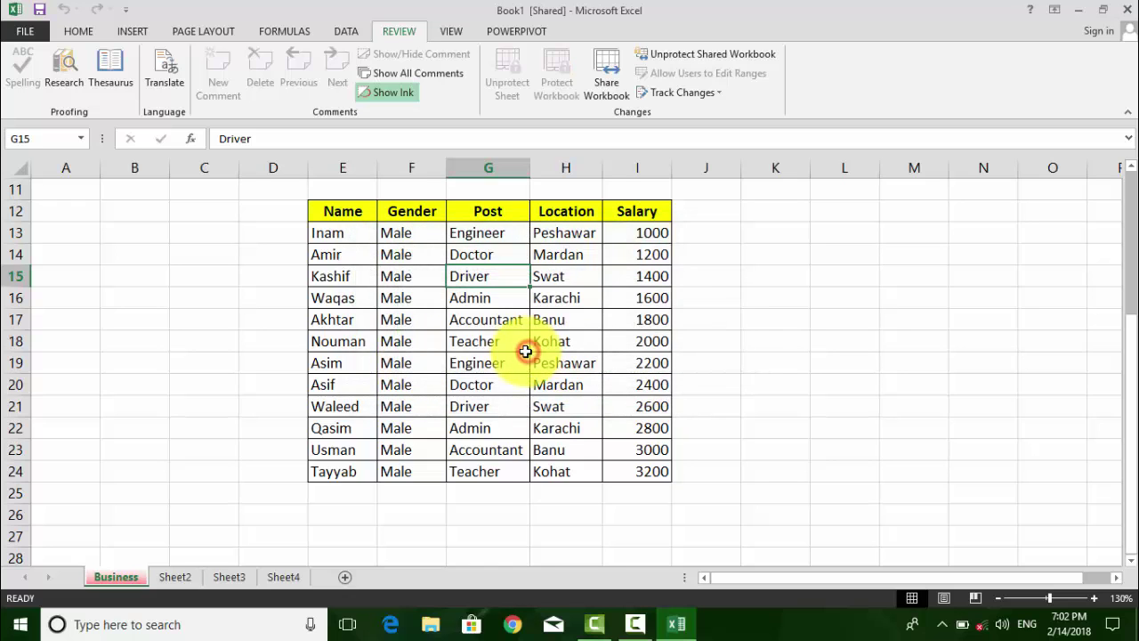
pyautogui.click(399, 312)
pyautogui.moveTo(359, 277); pyautogui.dragTo(416, 325)
pyautogui.click(411, 322)
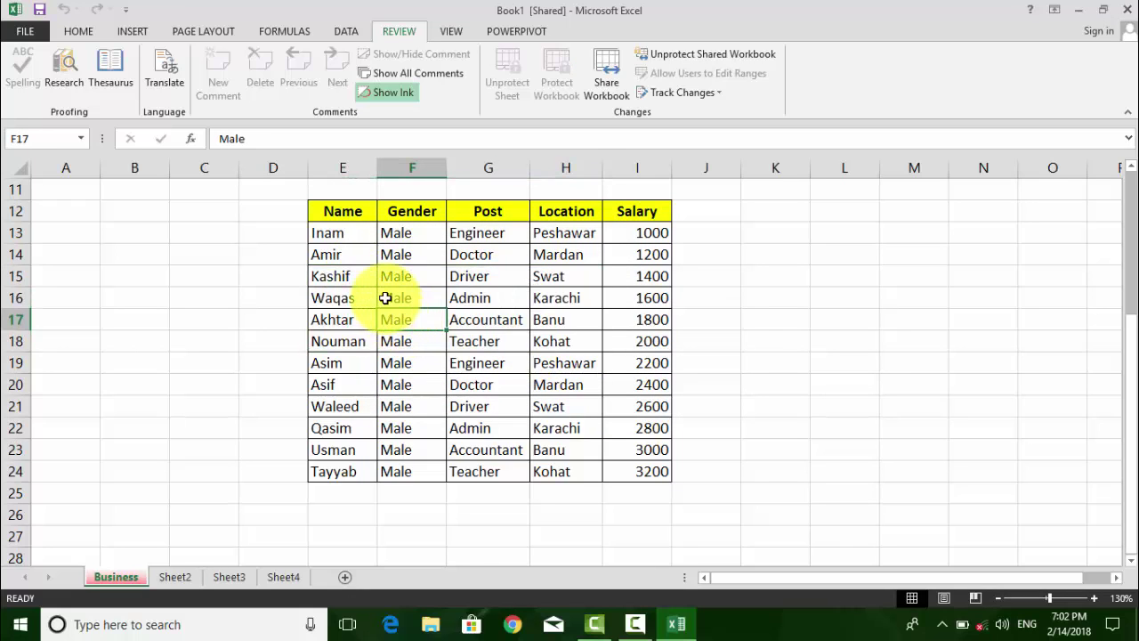
pyautogui.click(383, 297)
pyautogui.click(412, 354)
pyautogui.click(356, 339)
pyautogui.click(506, 297)
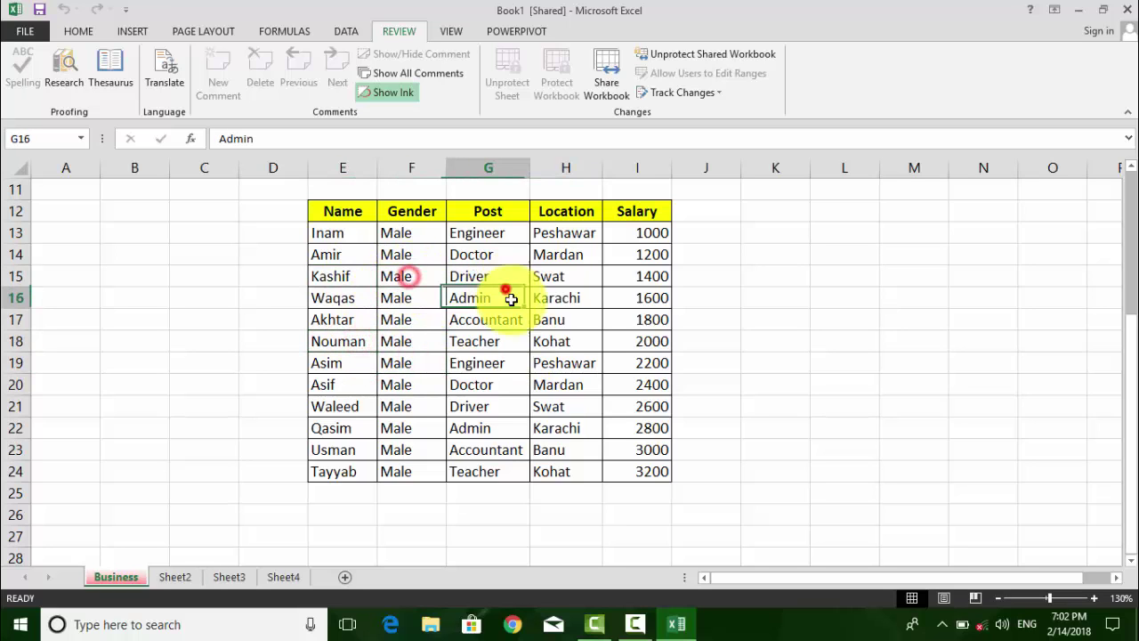
pyautogui.press('Delete')
pyautogui.click(572, 358)
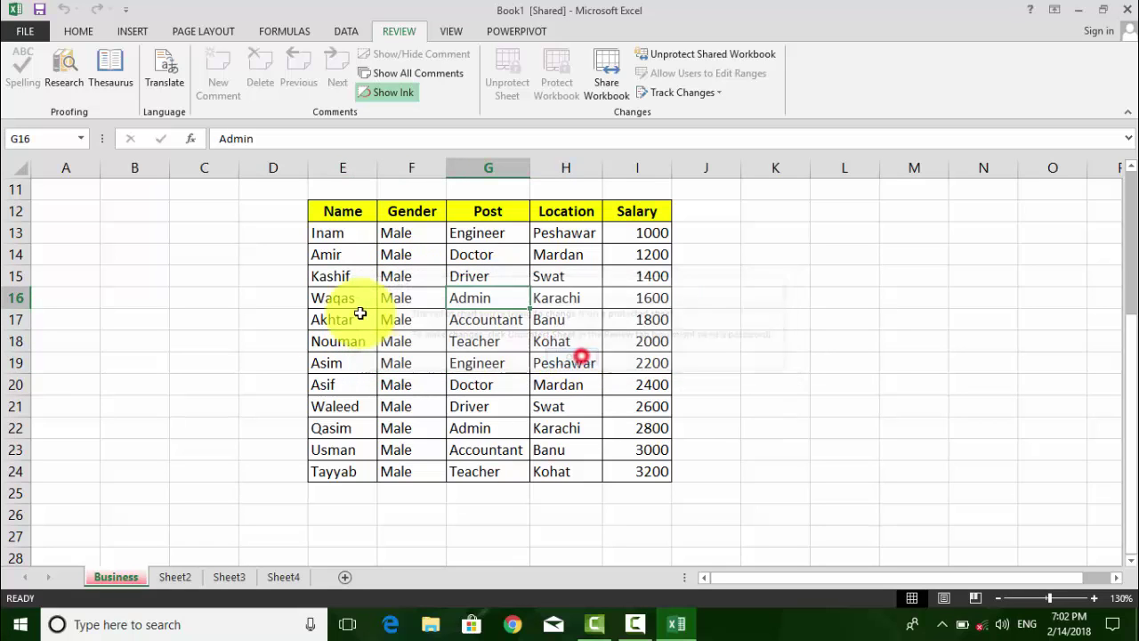
pyautogui.click(360, 318)
pyautogui.press('Delete')
pyautogui.press('Return')
pyautogui.click(80, 319)
pyautogui.press('Delete')
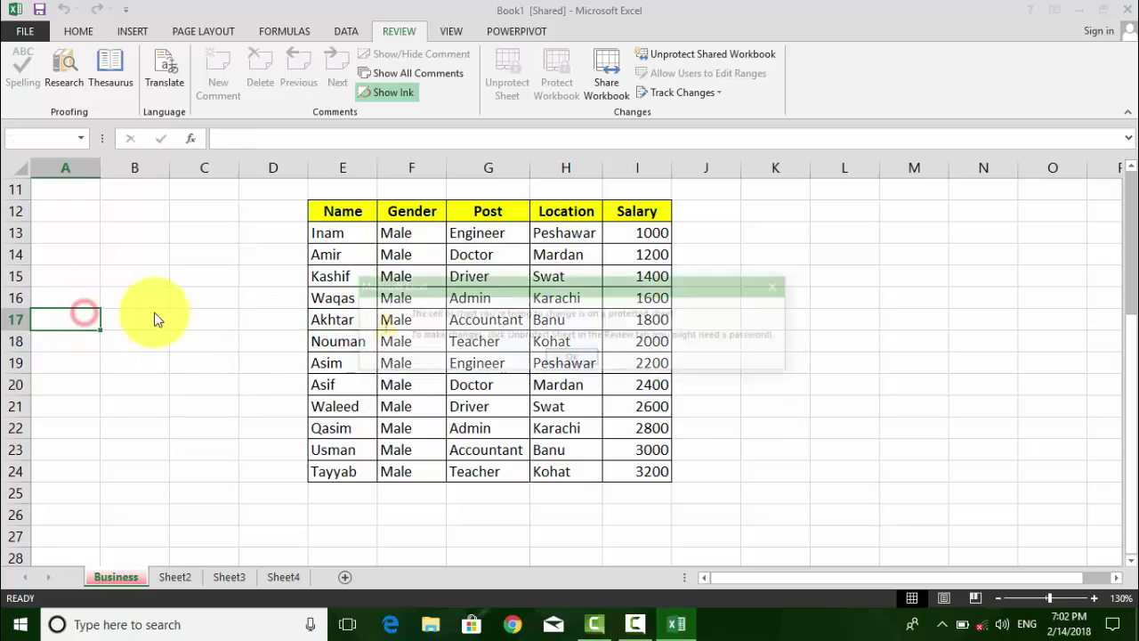
pyautogui.click(572, 358)
pyautogui.click(147, 340)
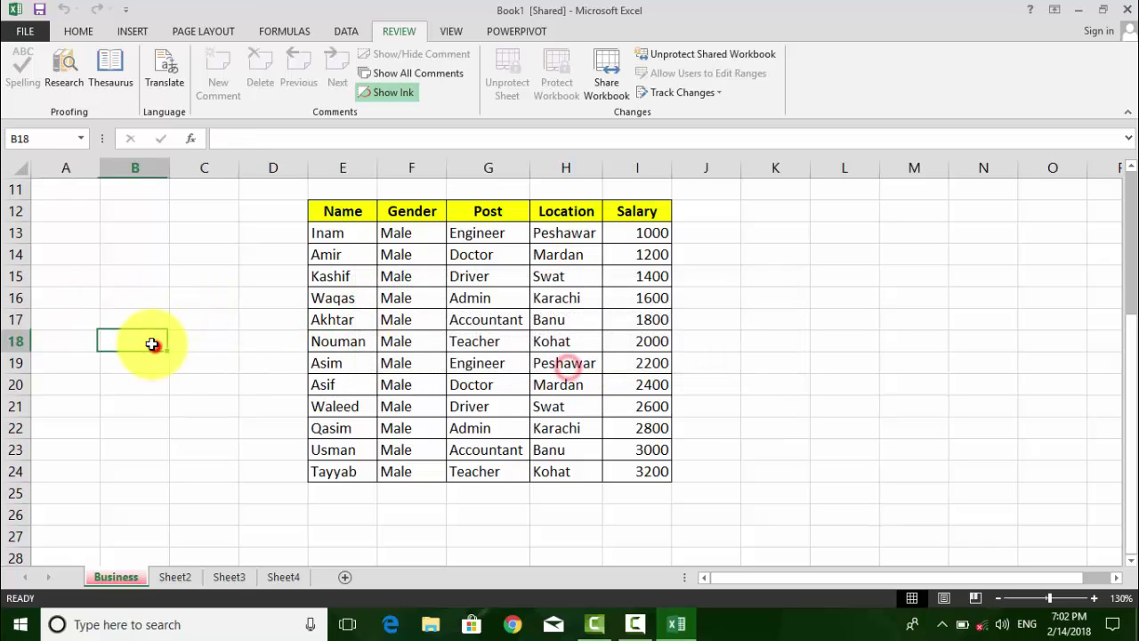
pyautogui.press('Delete')
pyautogui.click(572, 358)
pyautogui.click(152, 296)
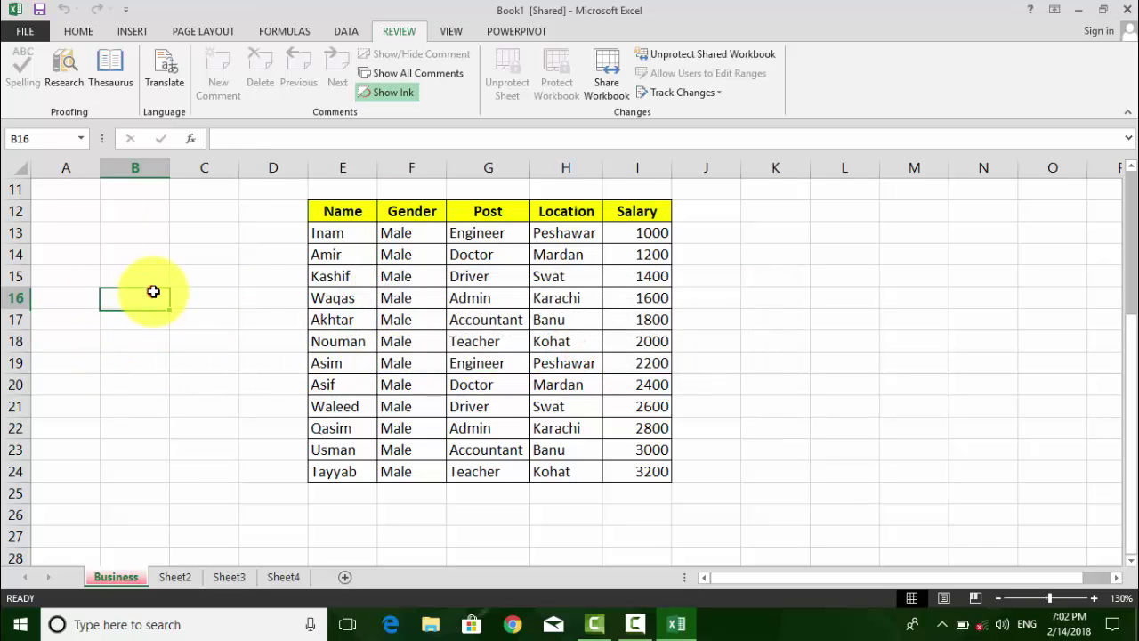
pyautogui.press('Delete')
pyautogui.click(574, 359)
pyautogui.click(633, 298)
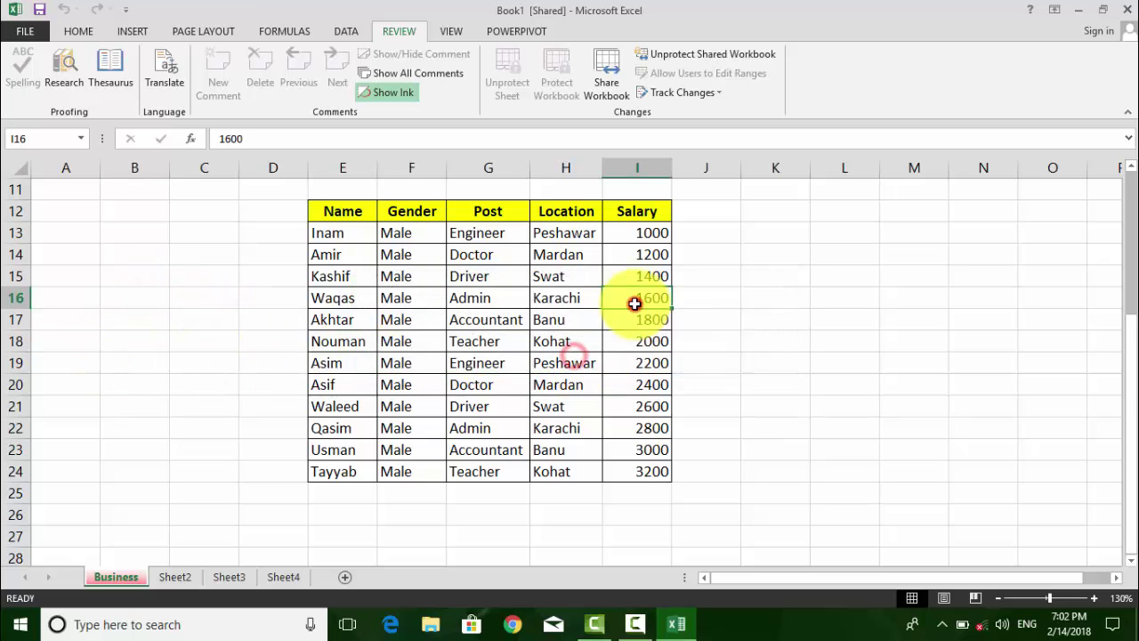
pyautogui.press('Delete')
pyautogui.click(594, 358)
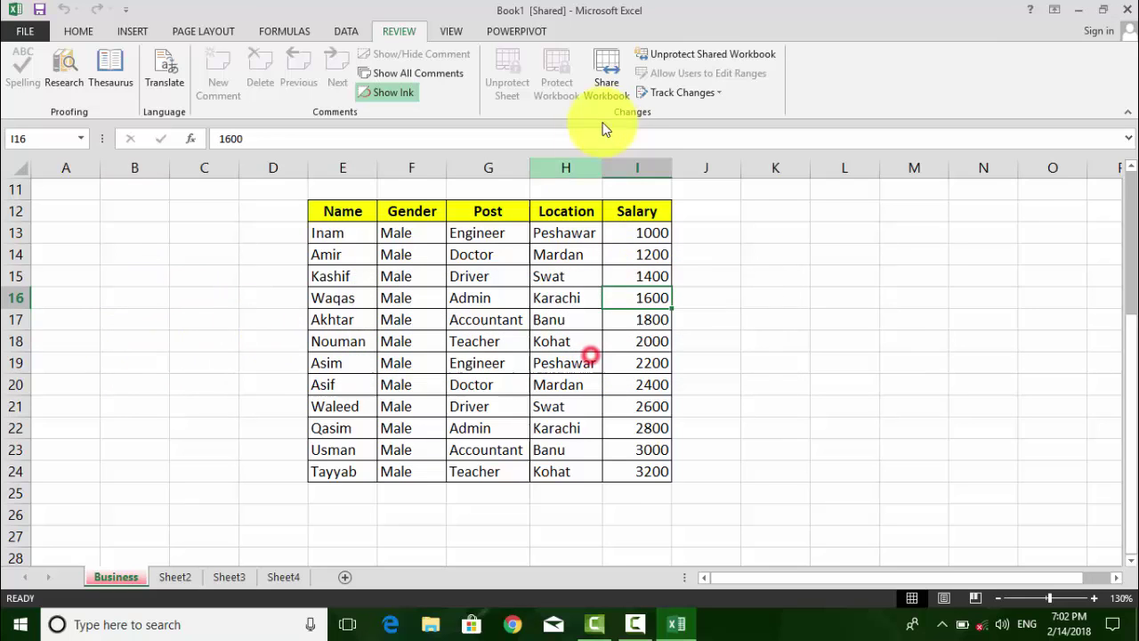
# Unprotect the shared workbook with its password, end sharing, and confirm Gender cells remain locked.
pyautogui.click(707, 57)
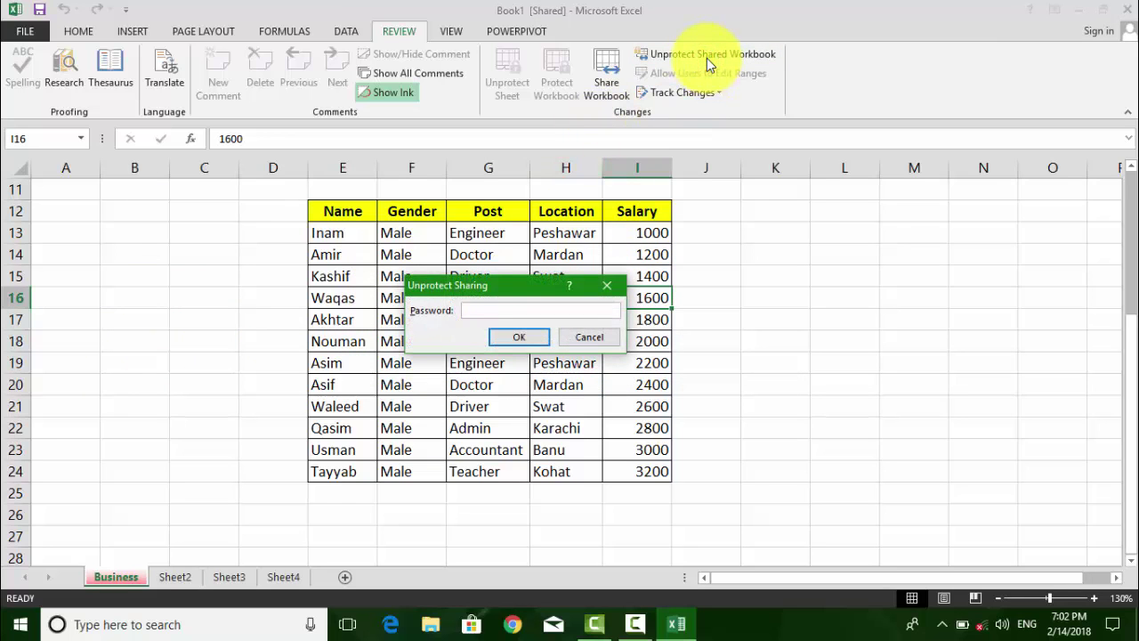
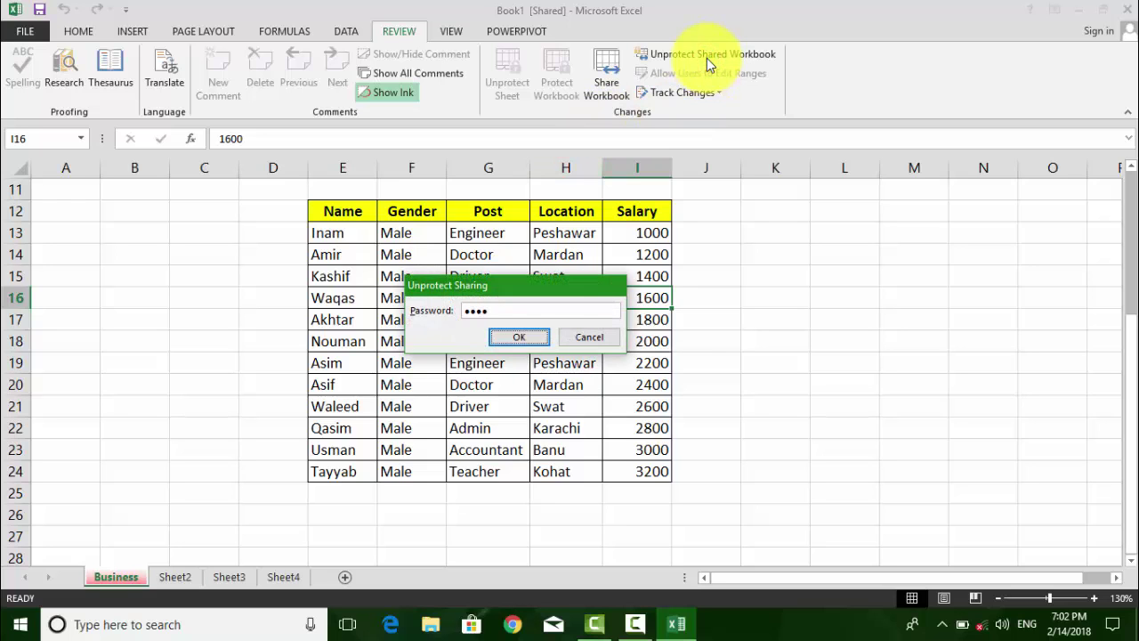
pyautogui.press('Return')
pyautogui.click(553, 387)
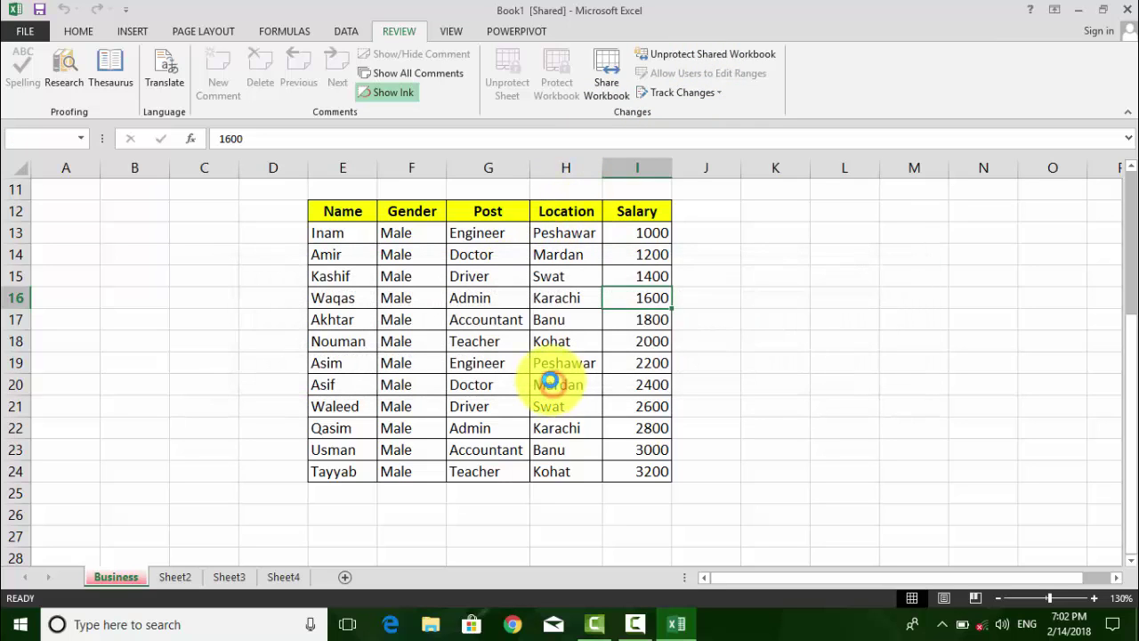
pyautogui.doubleClick(443, 322)
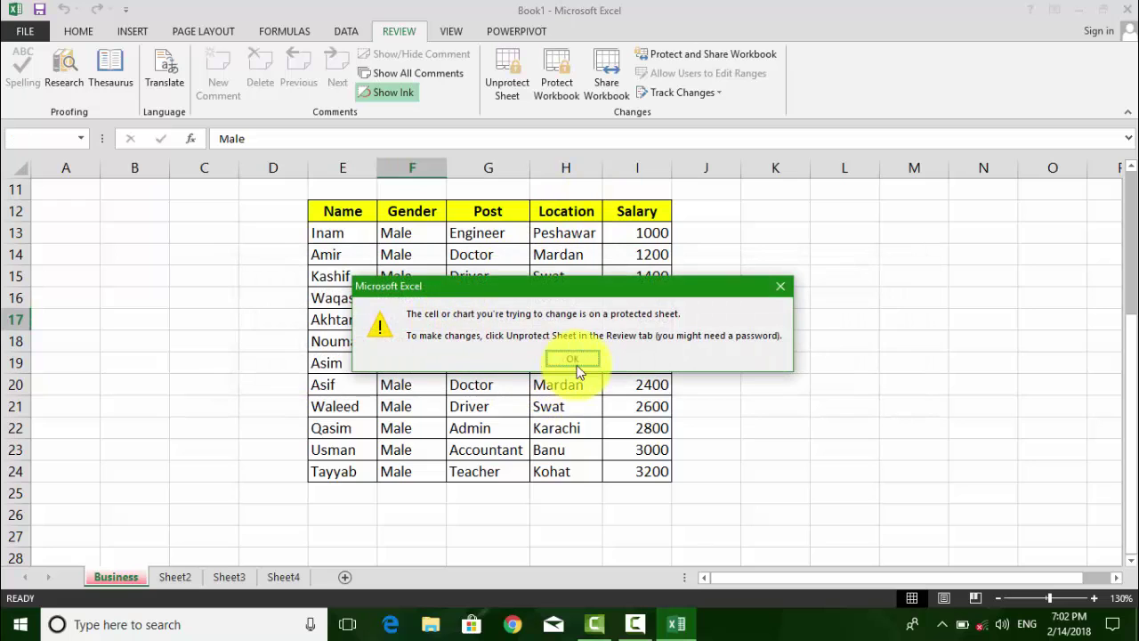
pyautogui.click(574, 361)
pyautogui.click(456, 299)
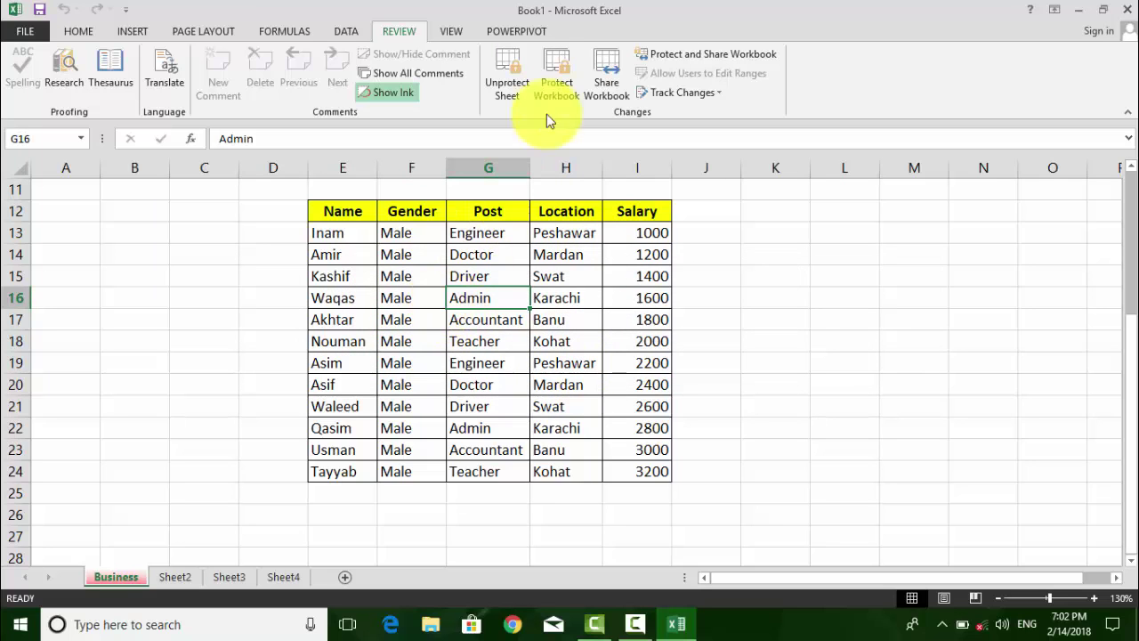
# Test that the locked Admin cell G16 can't be deleted and browse the table cells.
pyautogui.press('Delete')
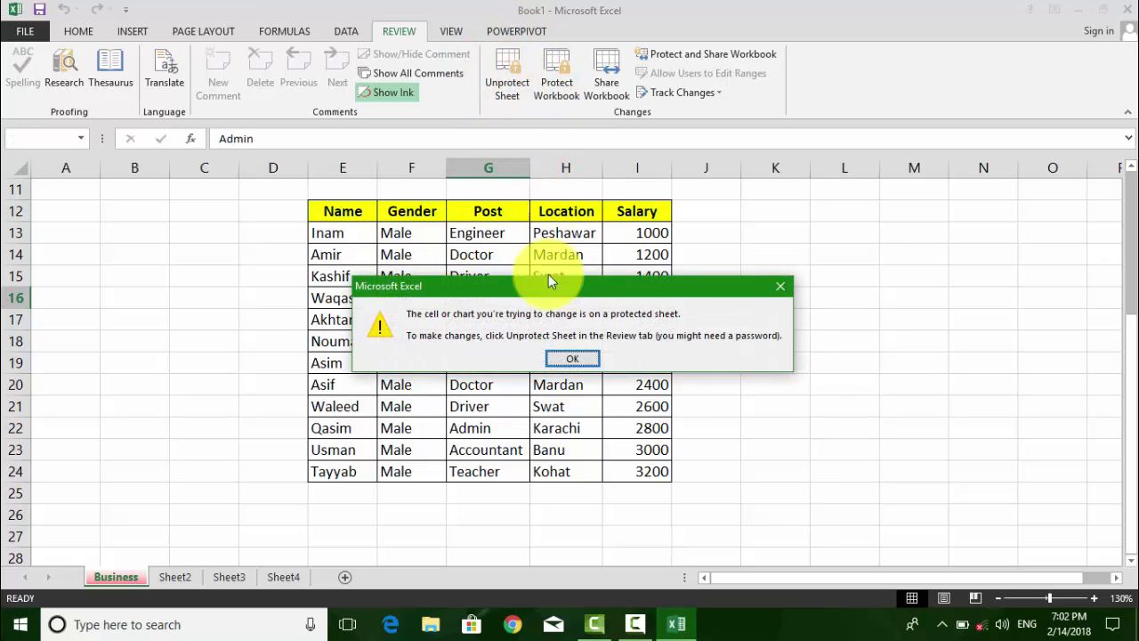
pyautogui.click(574, 360)
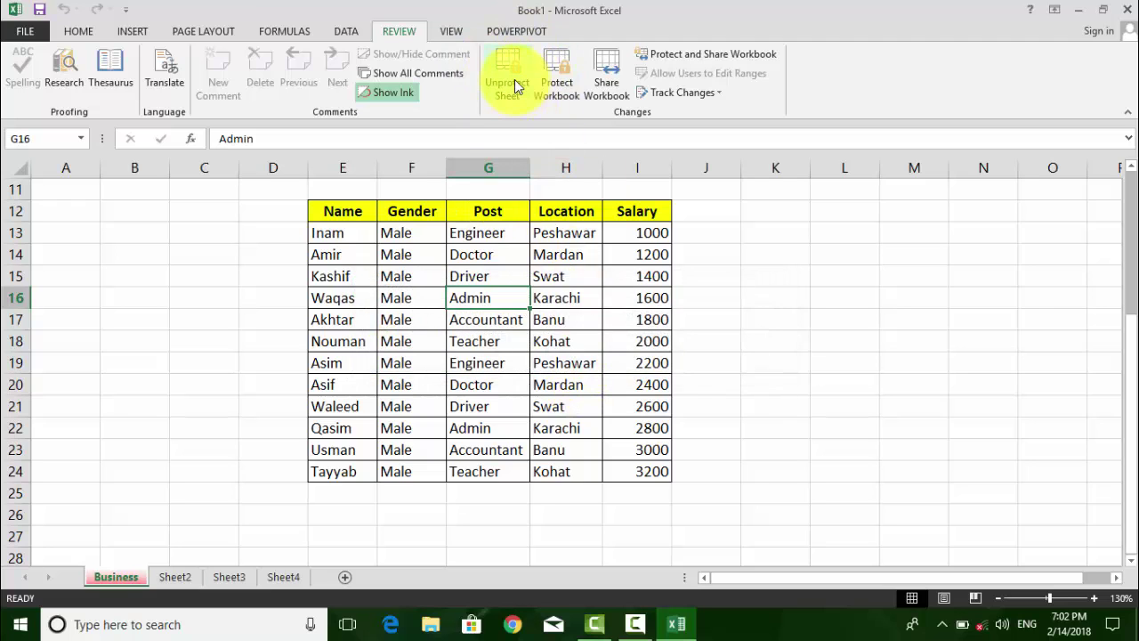
pyautogui.click(442, 300)
pyautogui.click(454, 384)
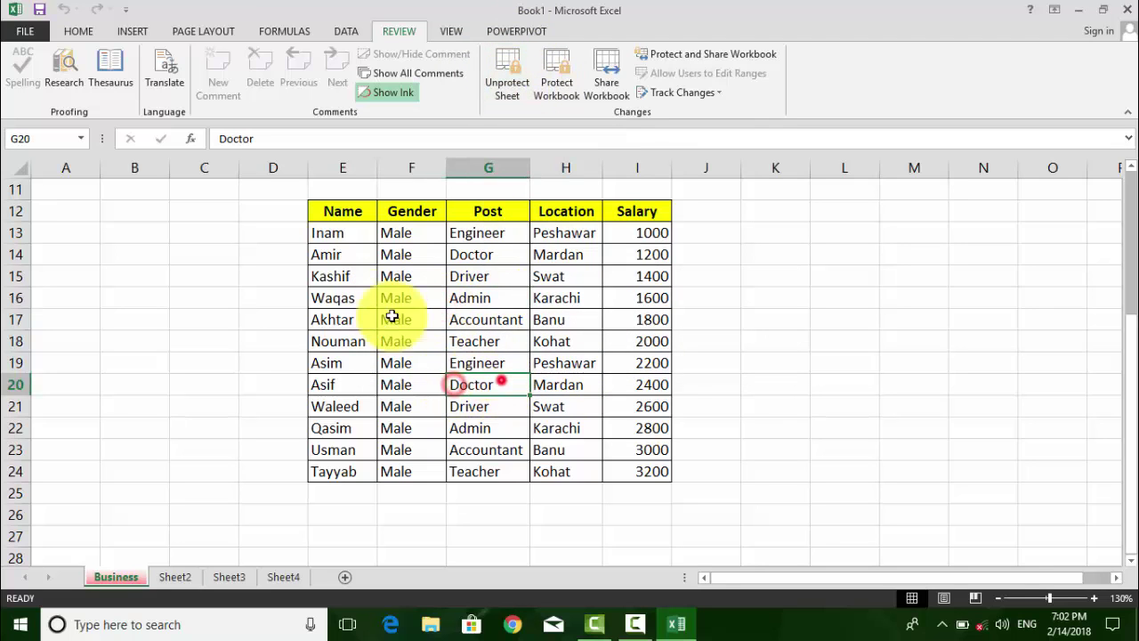
pyautogui.click(361, 299)
pyautogui.moveTo(272, 187); pyautogui.dragTo(720, 516)
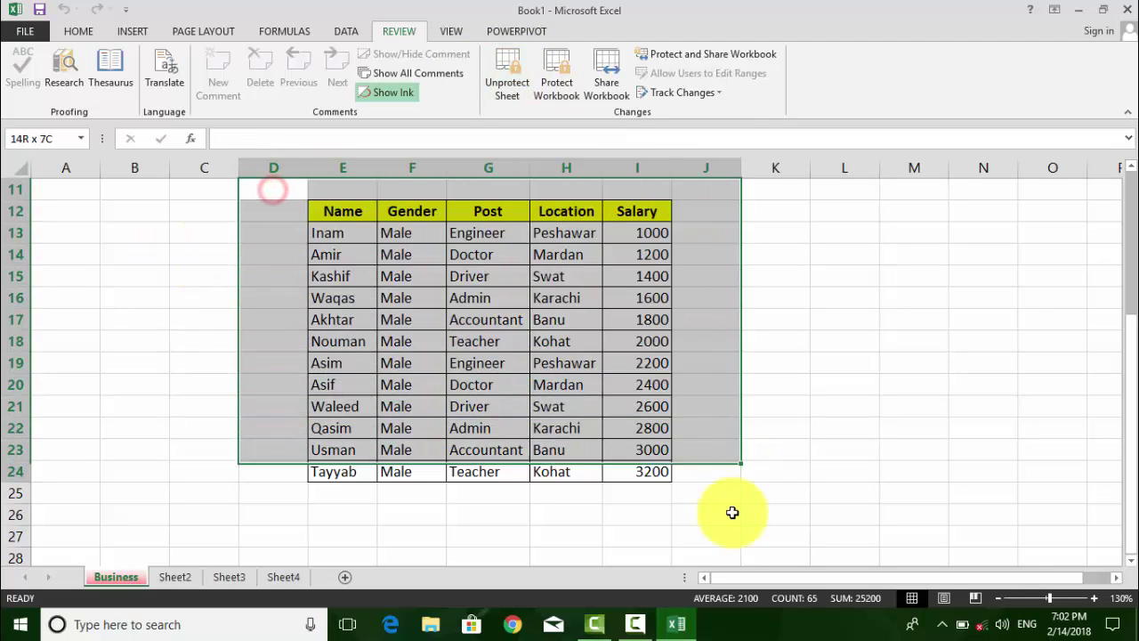
pyautogui.click(595, 435)
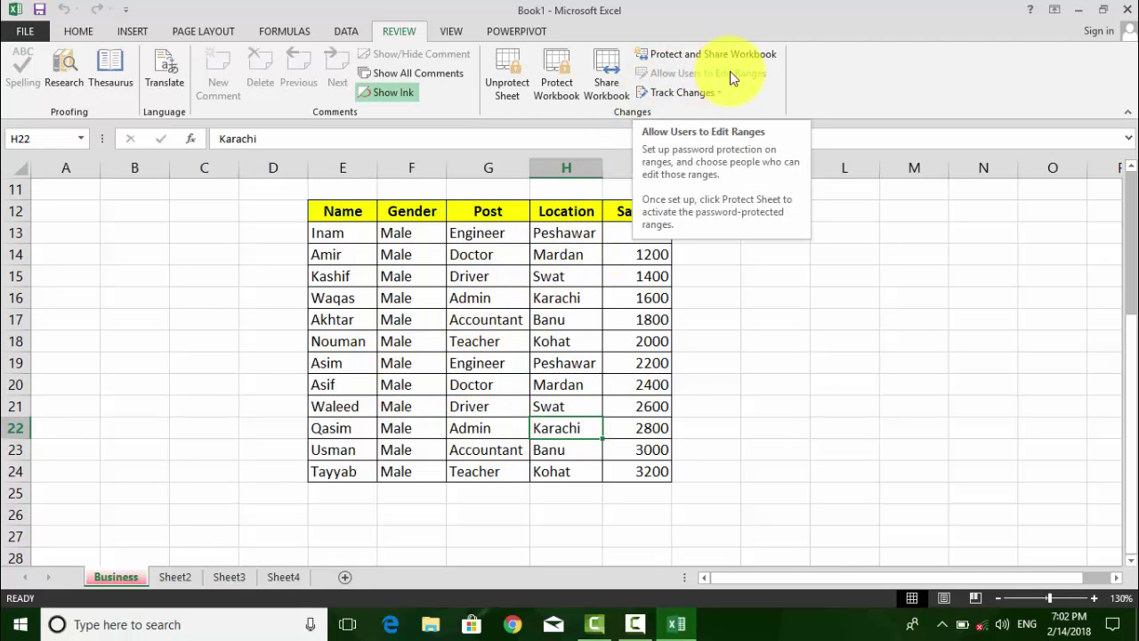
pyautogui.click(518, 301)
# Unprotect the Business sheet with its password and select the employee table.
pyautogui.click(491, 71)
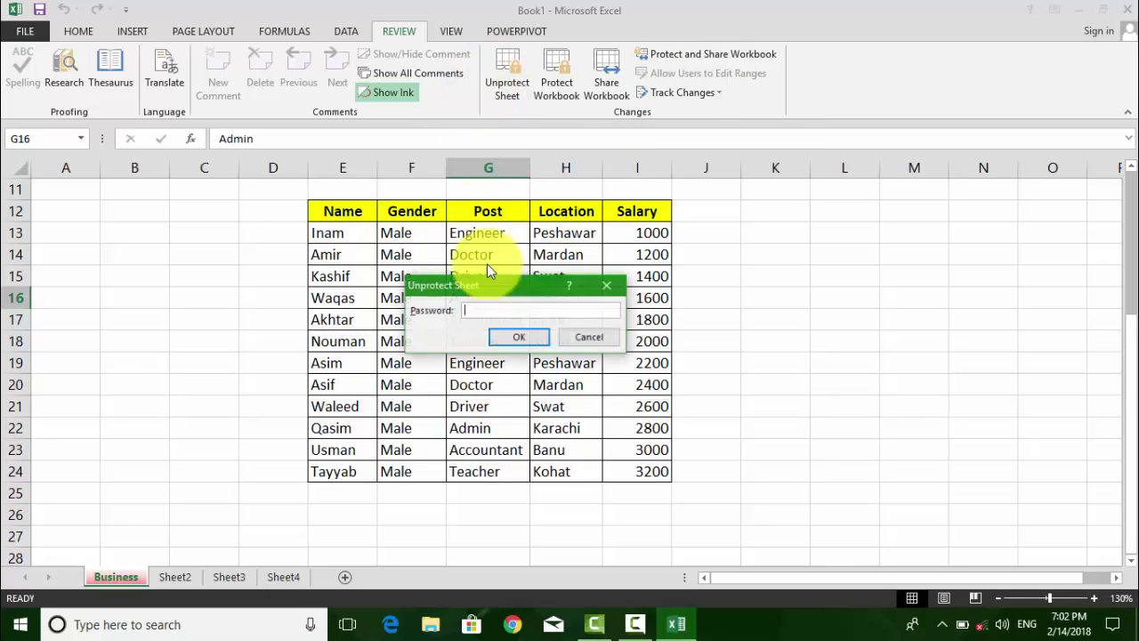
pyautogui.press('Return')
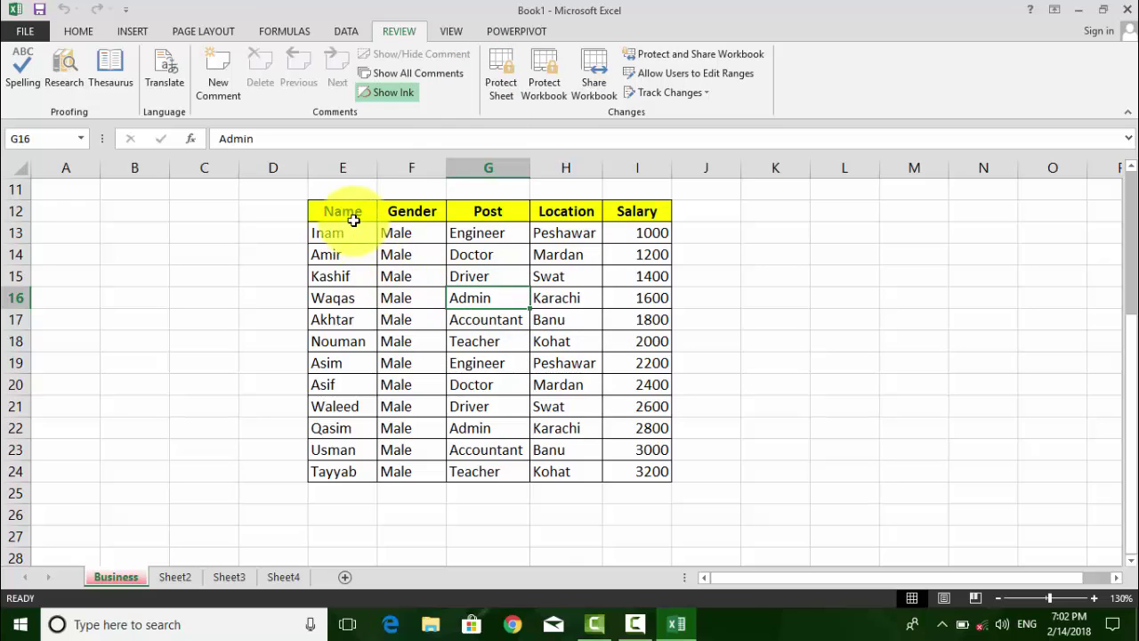
pyautogui.moveTo(356, 216)
pyautogui.mouseDown()
pyautogui.moveTo(652, 483)
pyautogui.moveTo(641, 477)
pyautogui.mouseUp()
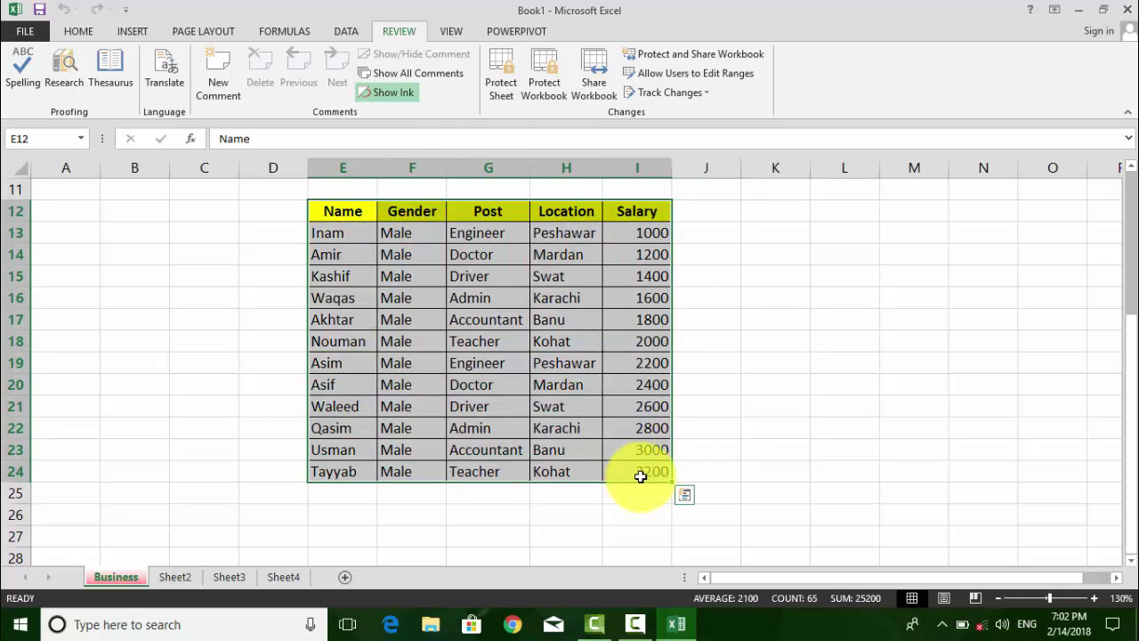
# Copy the E12:I24 employee table and paste copies at K12, E26 and K26.
pyautogui.hotkey('ctrl', 'c')
pyautogui.click(798, 206)
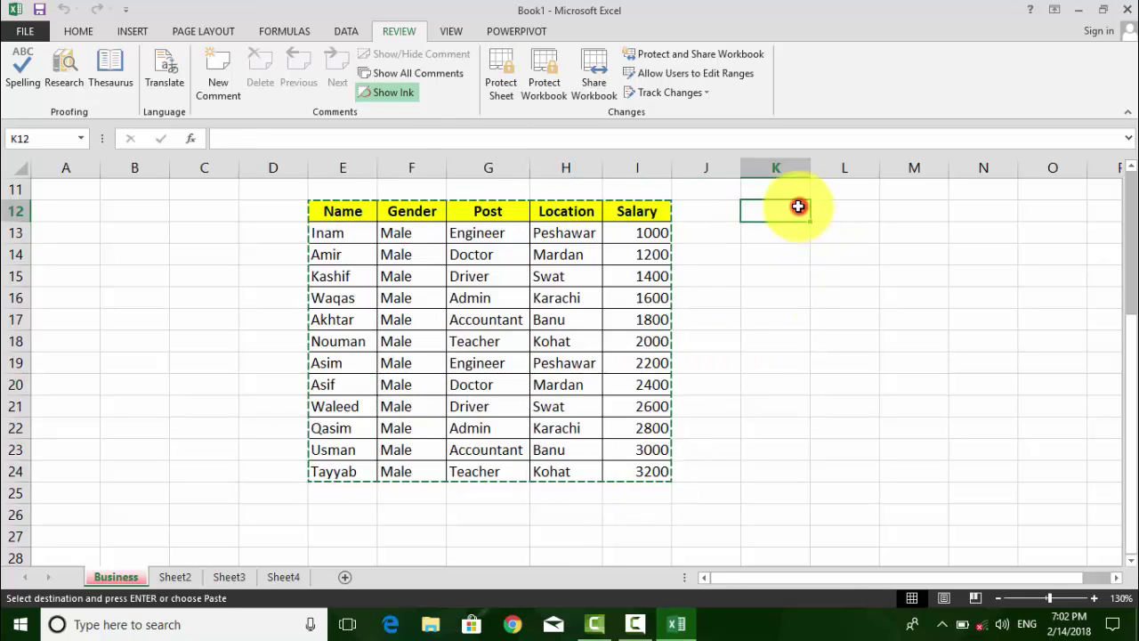
pyautogui.hotkey('ctrl', 'v')
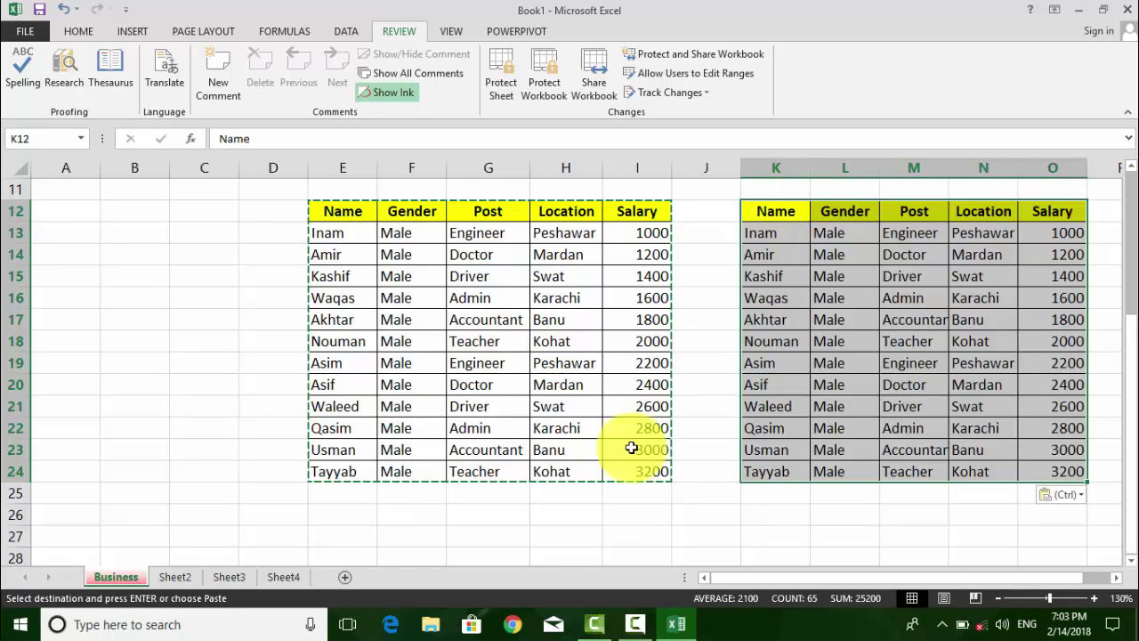
pyautogui.scroll(-1, 330, 470)
pyautogui.click(328, 453)
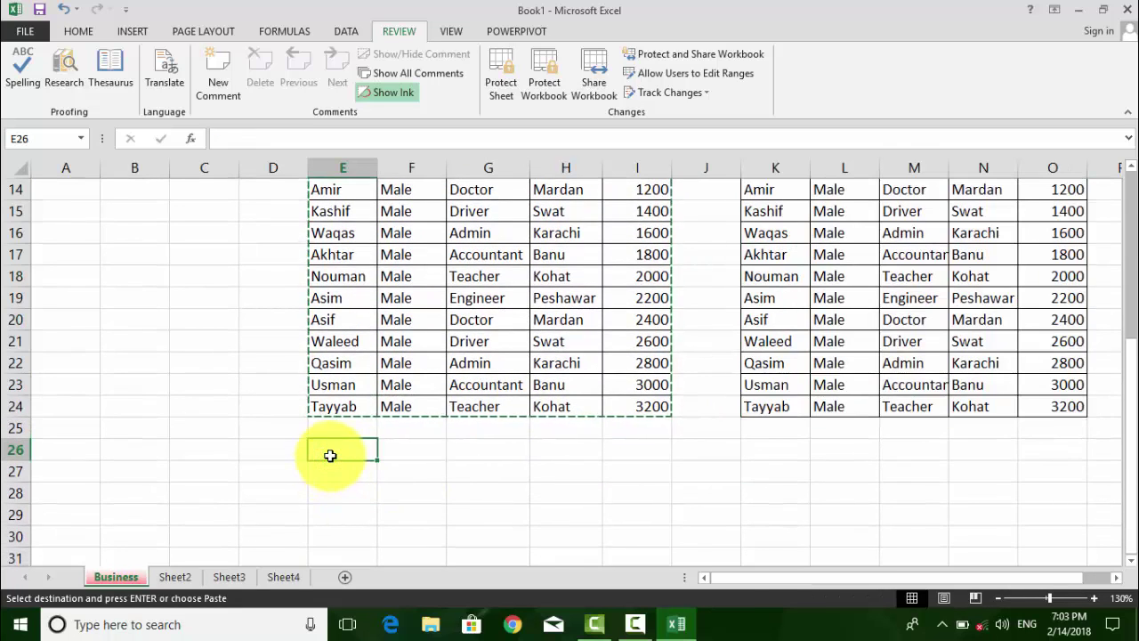
pyautogui.hotkey('ctrl', 'v')
pyautogui.click(792, 446)
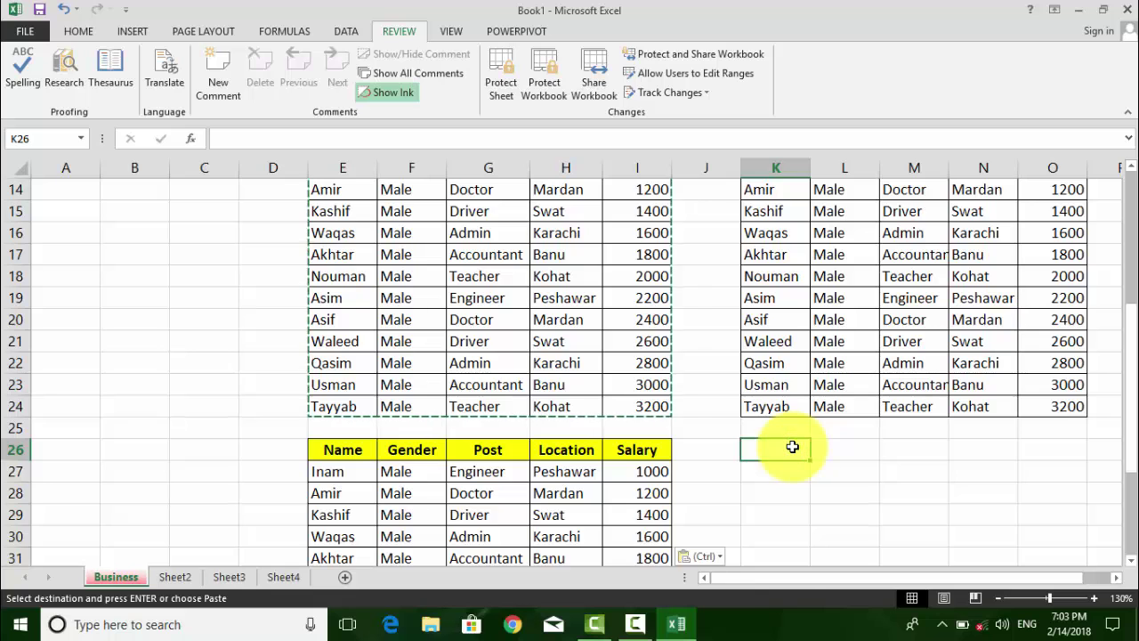
pyautogui.hotkey('ctrl', 'v')
pyautogui.press('Escape')
pyautogui.click(794, 335)
pyautogui.click(552, 320)
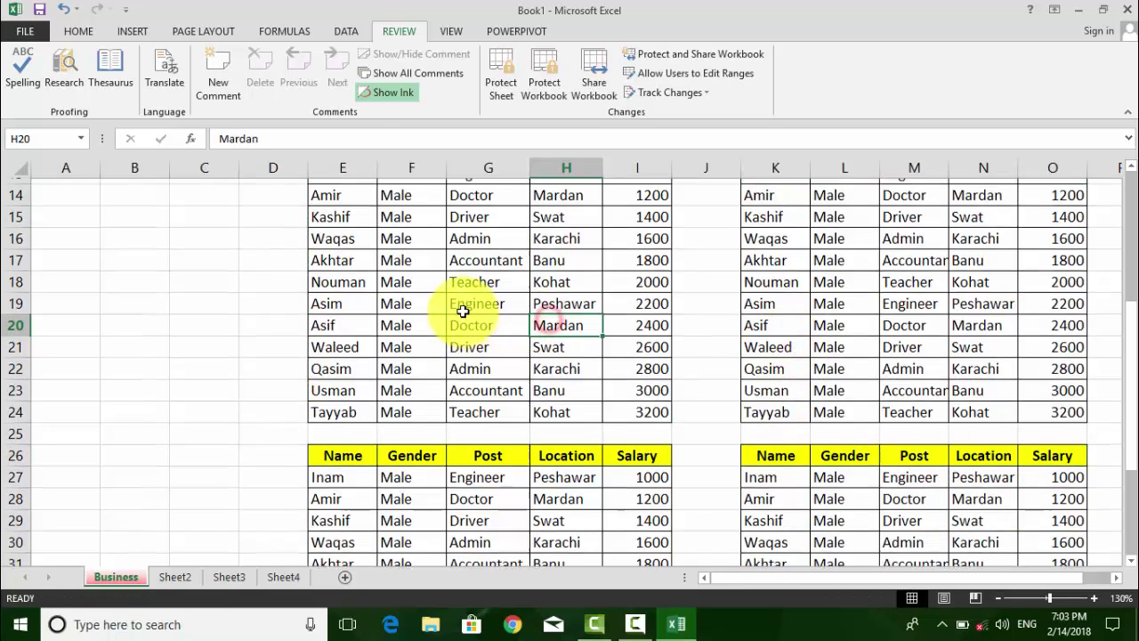
pyautogui.scroll(2, 462, 311)
# Re-protect the Business sheet with a confirmed password and test that cell B13 can't be edited.
pyautogui.click(489, 82)
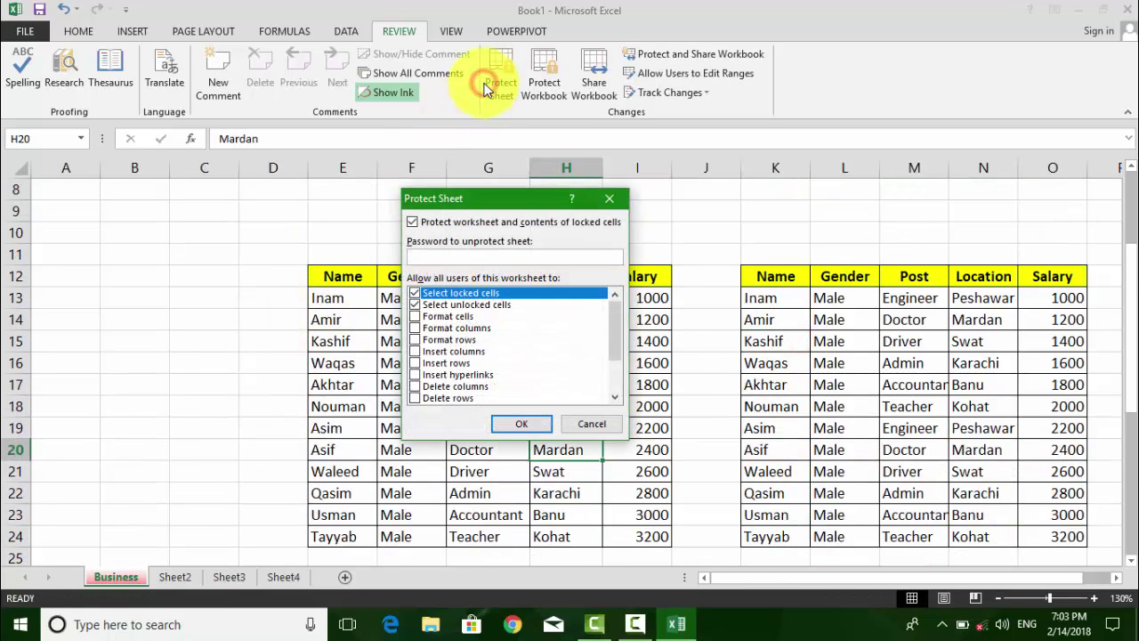
pyautogui.press('Return')
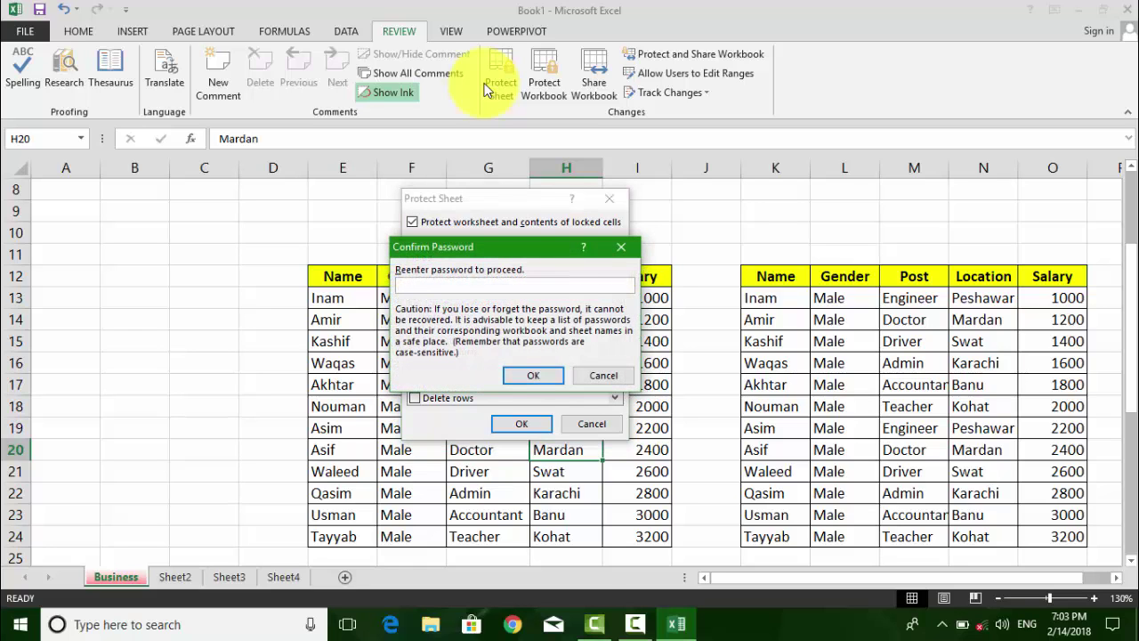
pyautogui.press('Return')
pyautogui.click(133, 295)
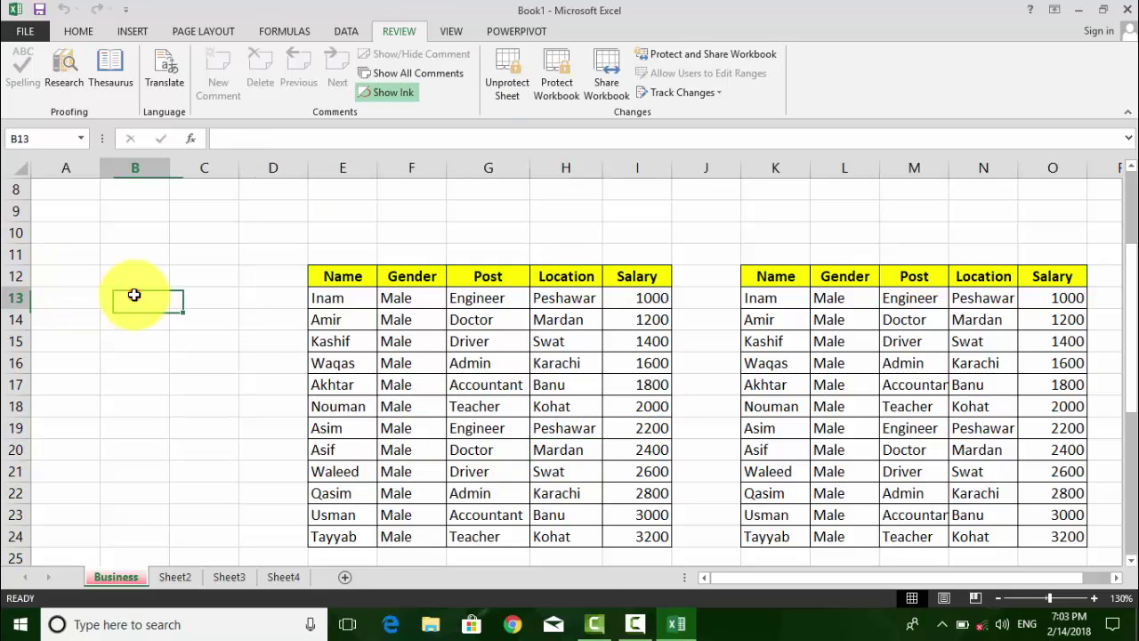
pyautogui.doubleClick(133, 294)
# Confirm the Driver cell is locked, then unprotect the Business sheet, cancelling the test edit.
pyautogui.click(556, 353)
pyautogui.click(520, 347)
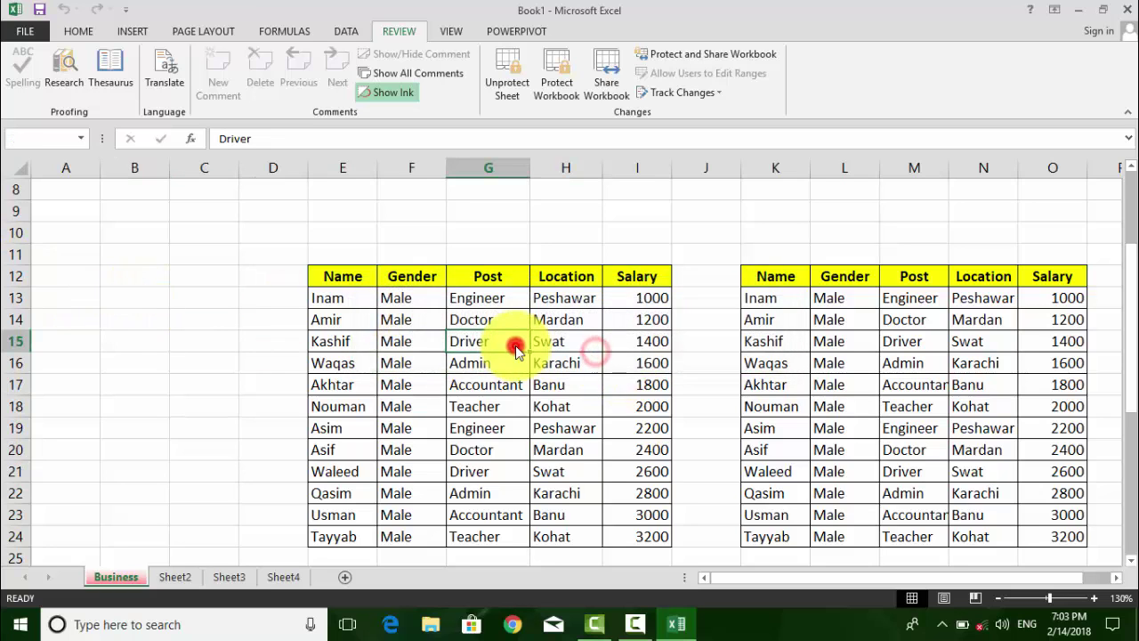
pyautogui.doubleClick(529, 353)
pyautogui.click(573, 357)
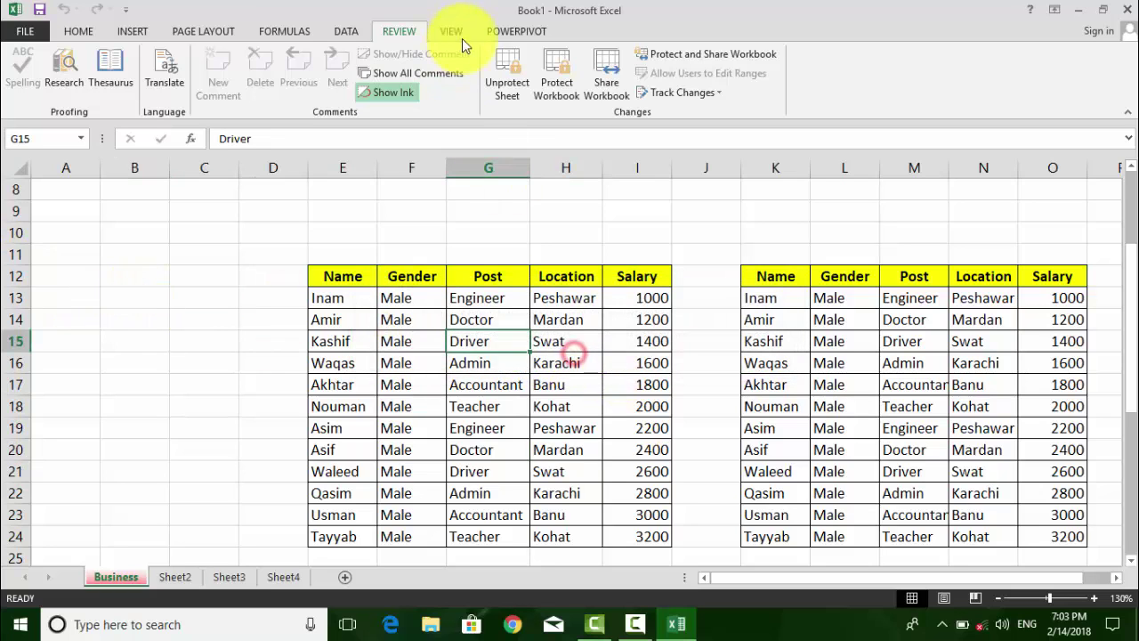
pyautogui.click(500, 71)
pyautogui.press('Return')
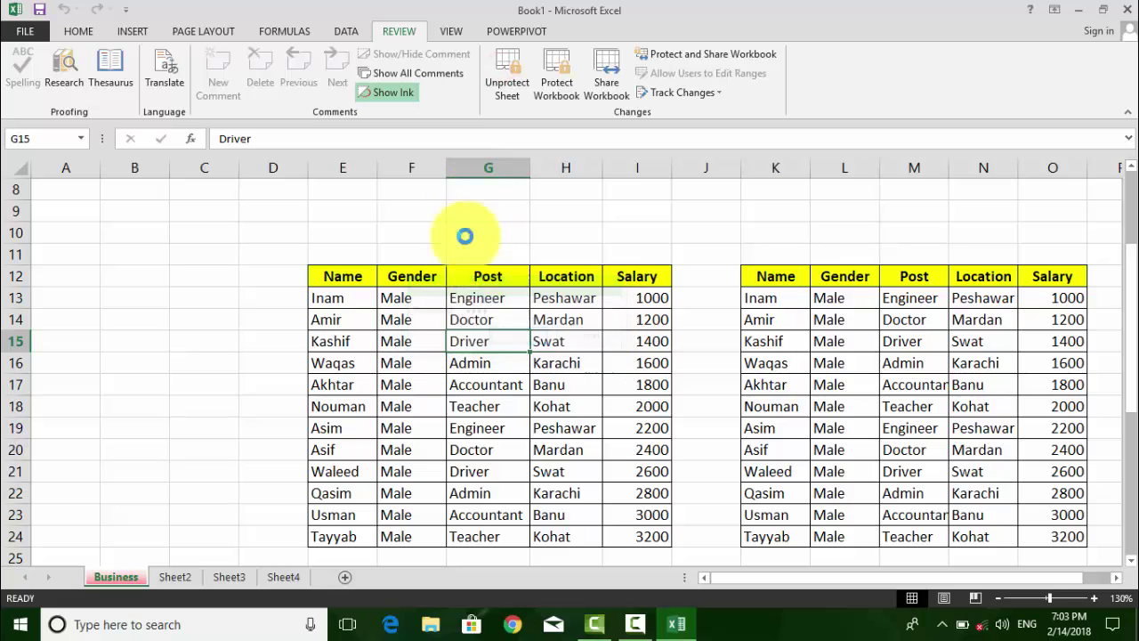
pyautogui.write('kj')
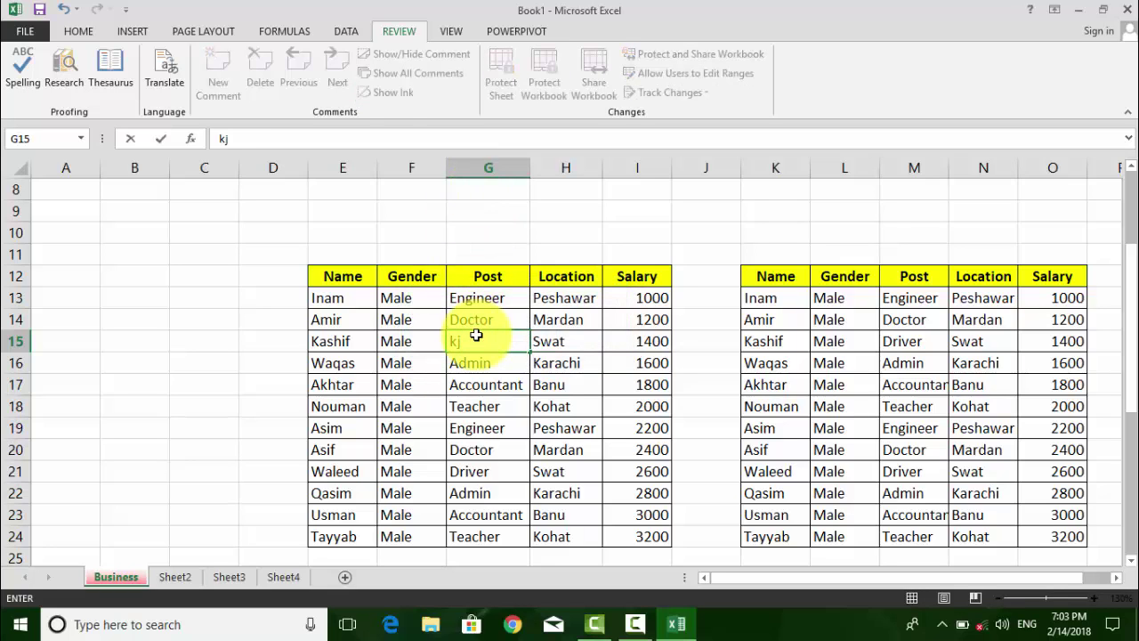
pyautogui.press('Escape')
# Select the first employee table, E12:I24.
pyautogui.click(364, 382)
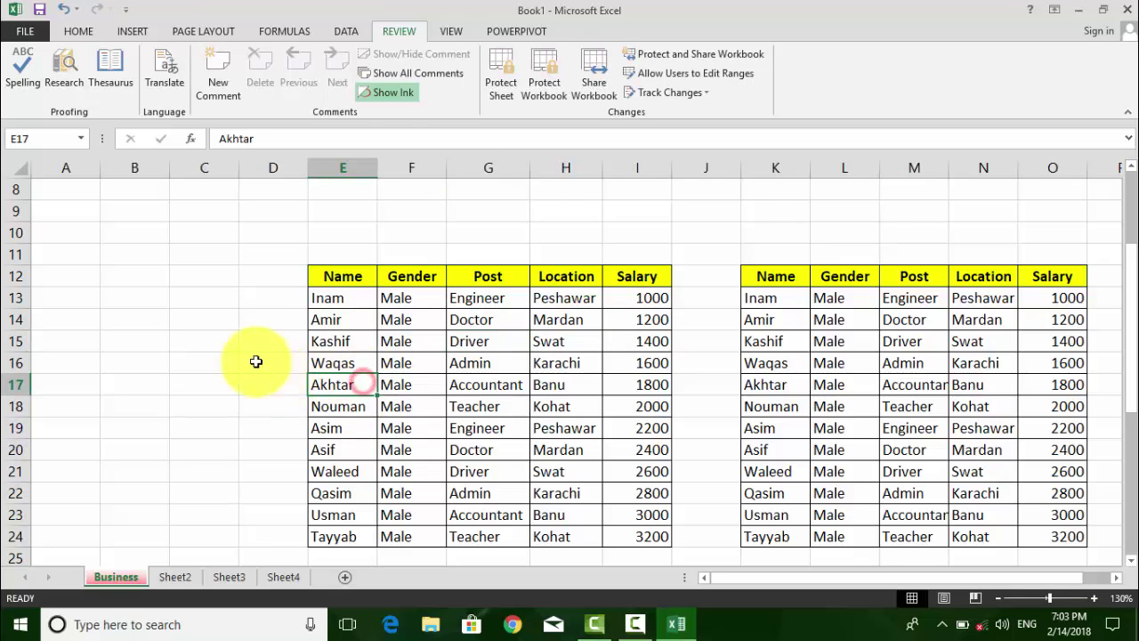
pyautogui.click(254, 361)
pyautogui.moveTo(125, 232); pyautogui.dragTo(217, 350)
pyautogui.click(152, 278)
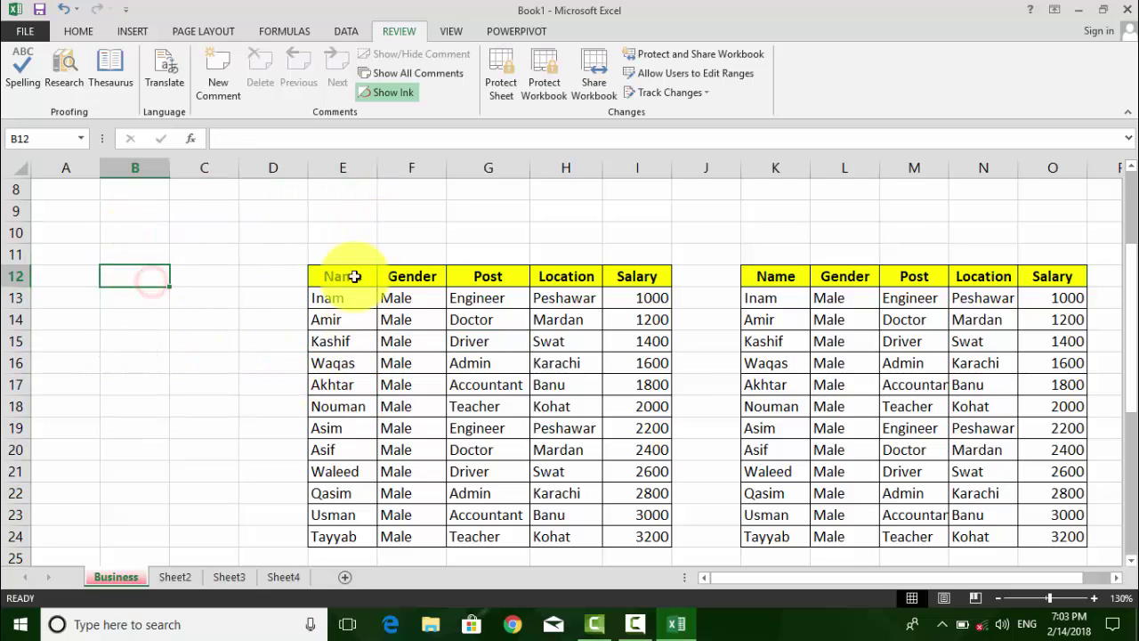
pyautogui.moveTo(343, 274)
pyautogui.mouseDown()
pyautogui.moveTo(607, 438)
pyautogui.moveTo(602, 508)
pyautogui.moveTo(620, 527)
pyautogui.mouseUp()
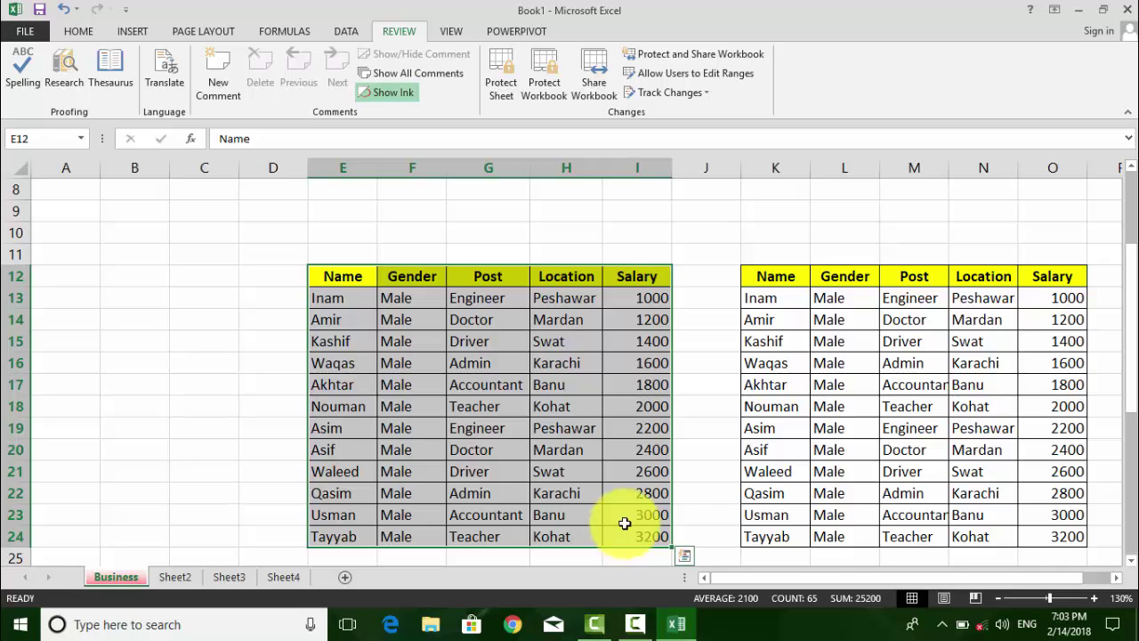
pyautogui.click(852, 433)
pyautogui.click(771, 236)
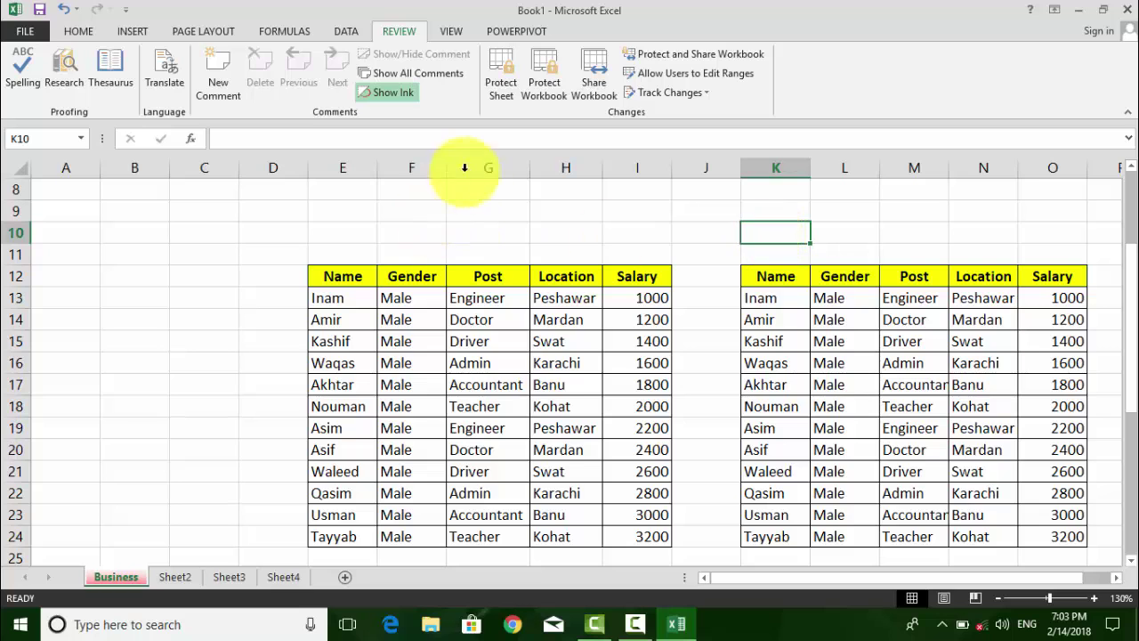
pyautogui.scroll(-1, 359, 284)
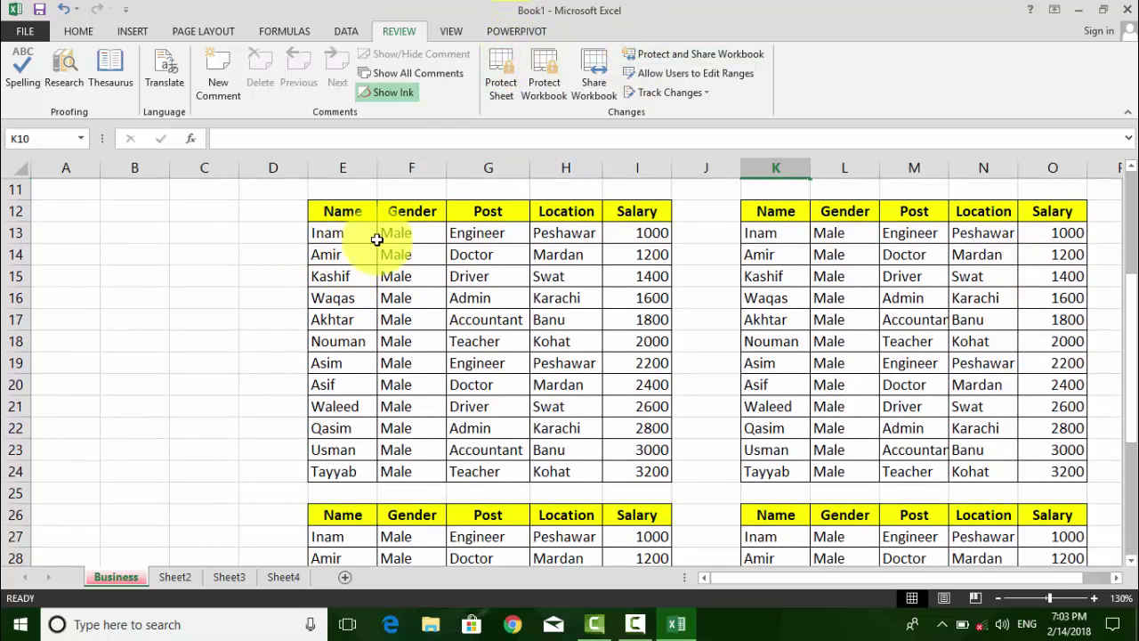
pyautogui.moveTo(351, 213); pyautogui.dragTo(639, 481)
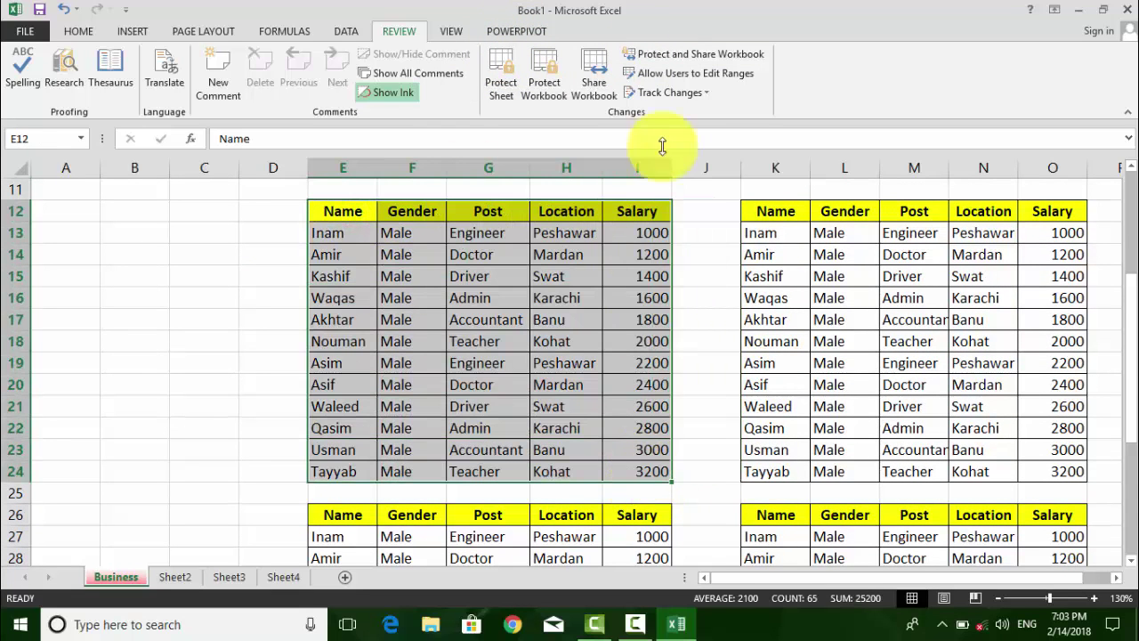
# Add a new editable range in Allow Users to Edit Ranges, entering and confirming its password.
pyautogui.click(677, 73)
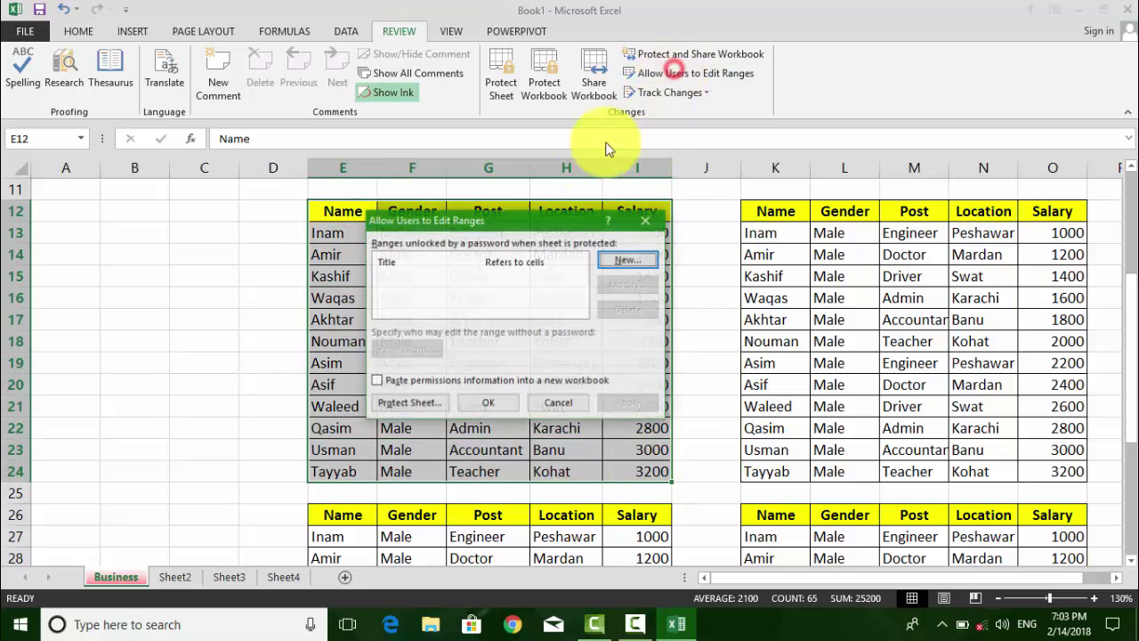
pyautogui.click(622, 259)
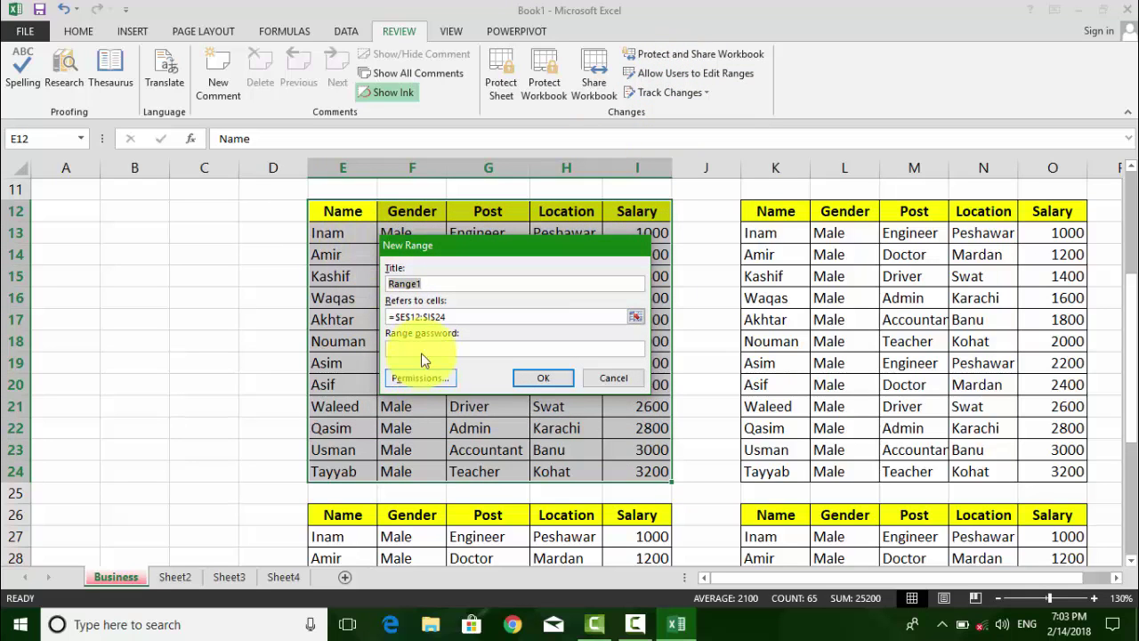
pyautogui.click(422, 347)
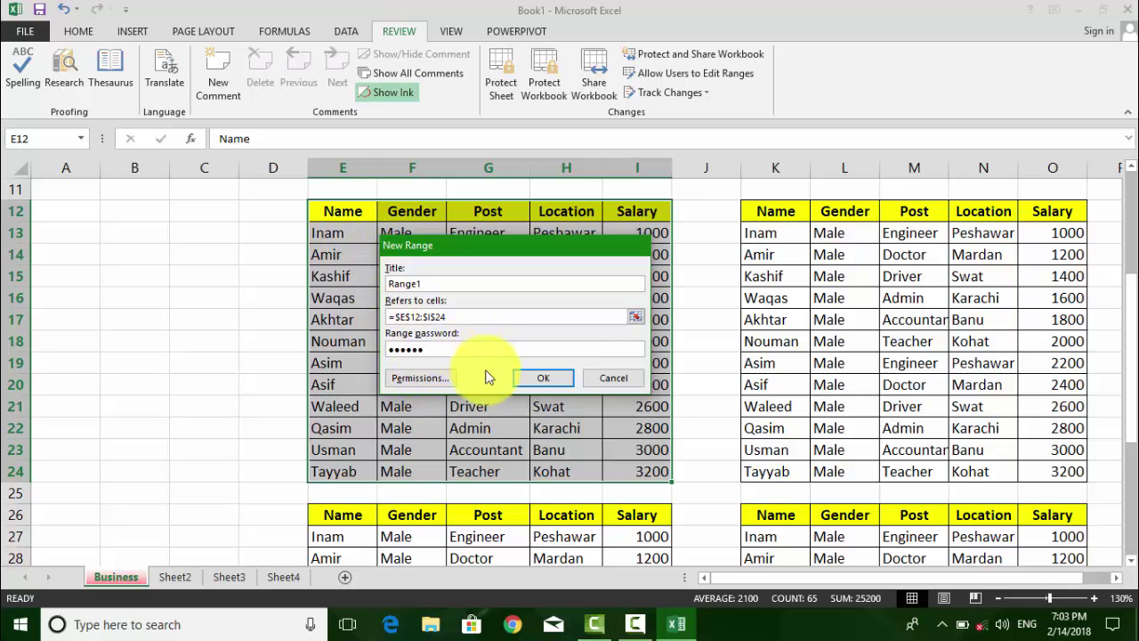
pyautogui.click(564, 375)
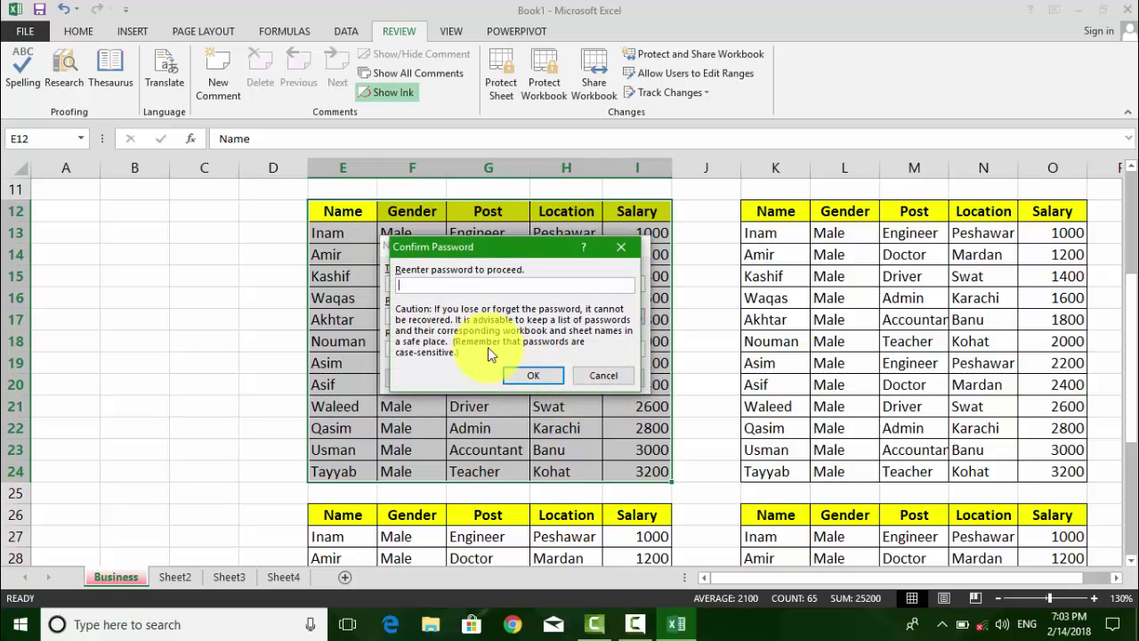
pyautogui.click(520, 378)
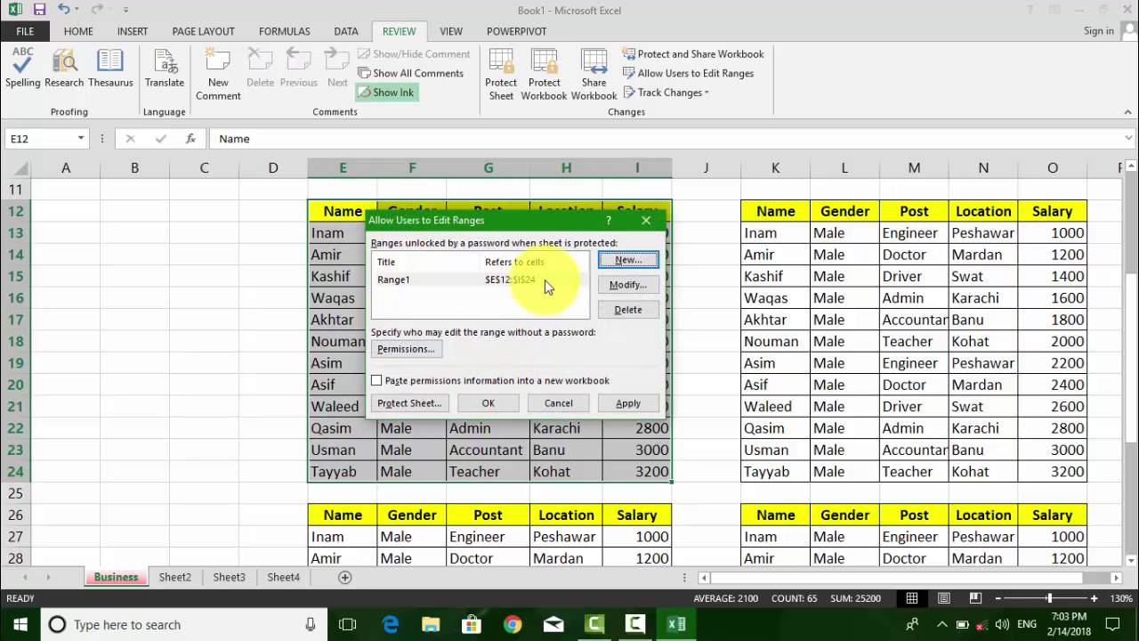
# Check Range1's settings, then add a password-protected range for the right-hand table K12:O24.
pyautogui.click(627, 284)
pyautogui.click(426, 281)
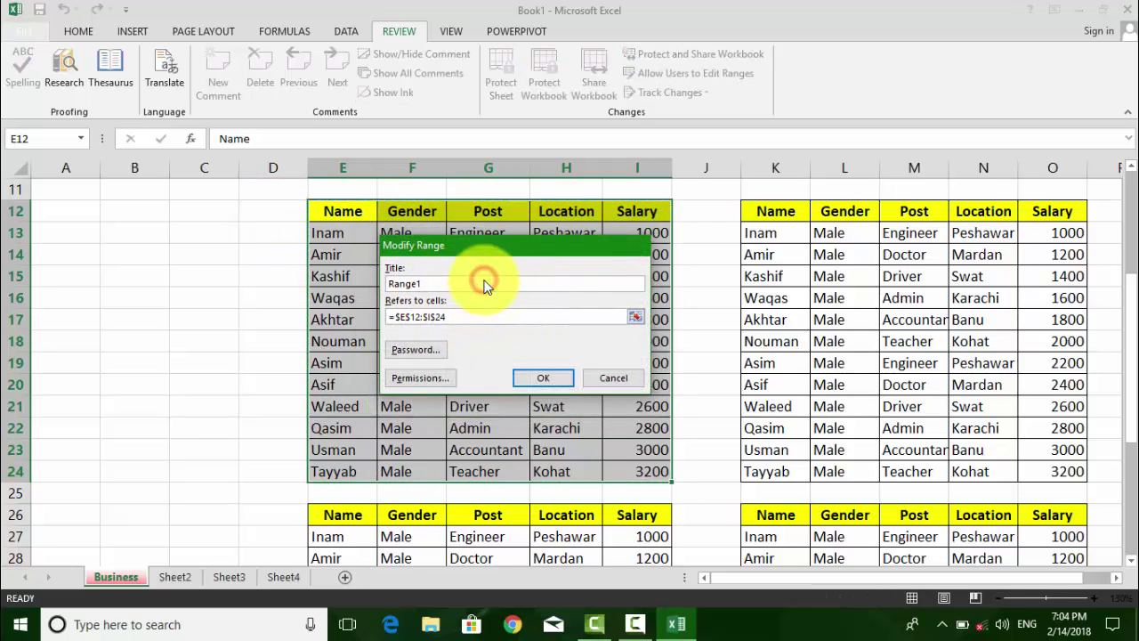
pyautogui.click(605, 383)
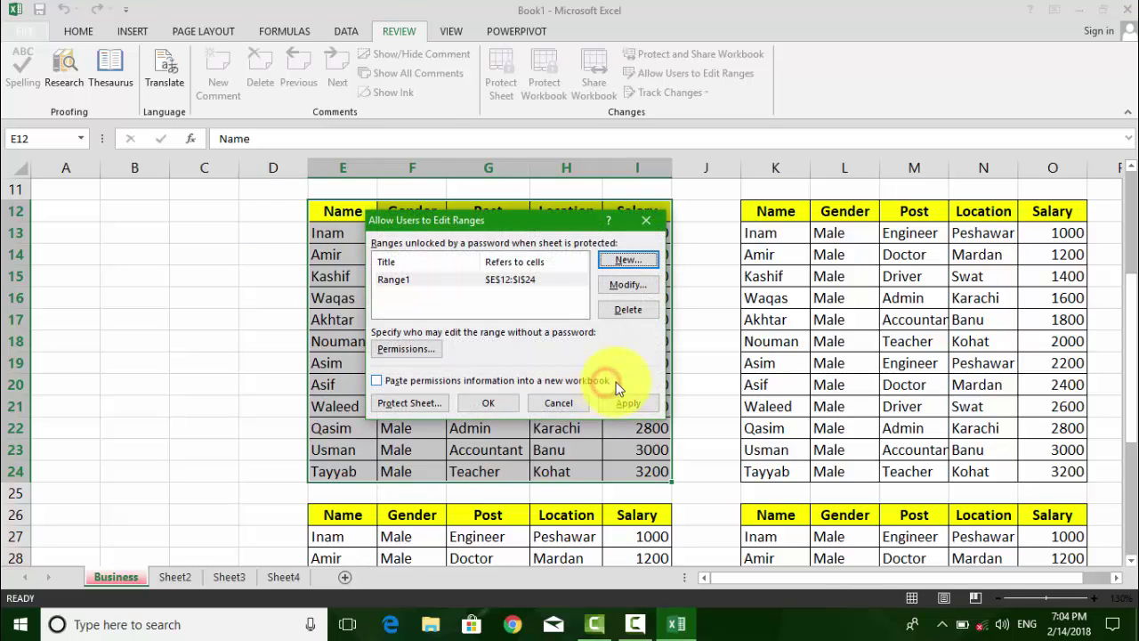
pyautogui.click(623, 259)
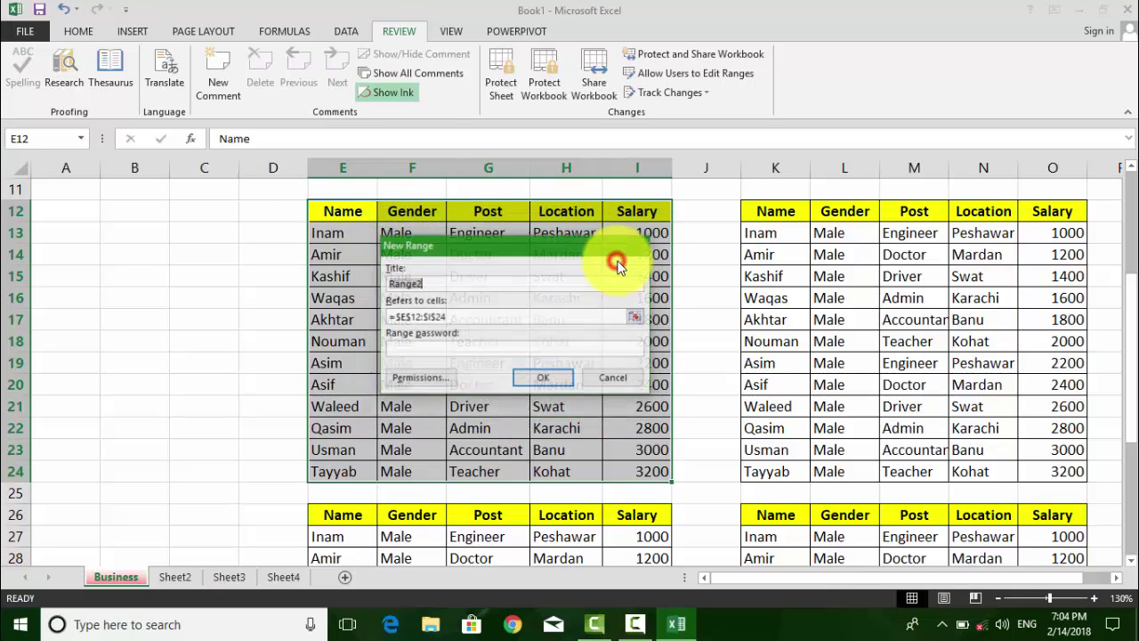
pyautogui.click(458, 317)
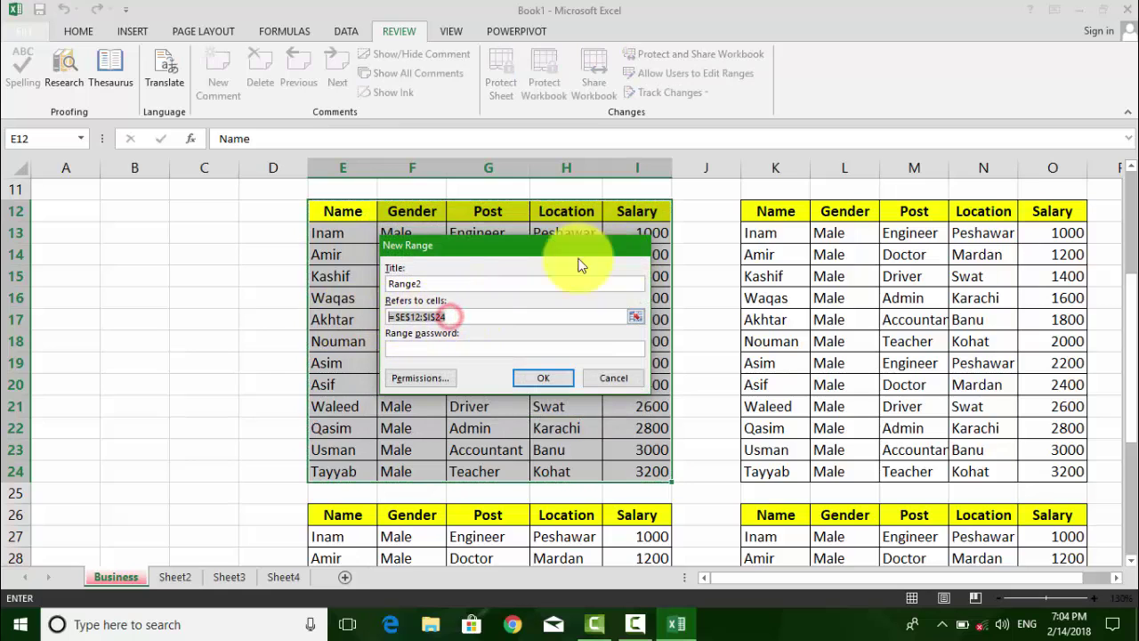
pyautogui.moveTo(787, 216); pyautogui.dragTo(1024, 465)
pyautogui.click(436, 355)
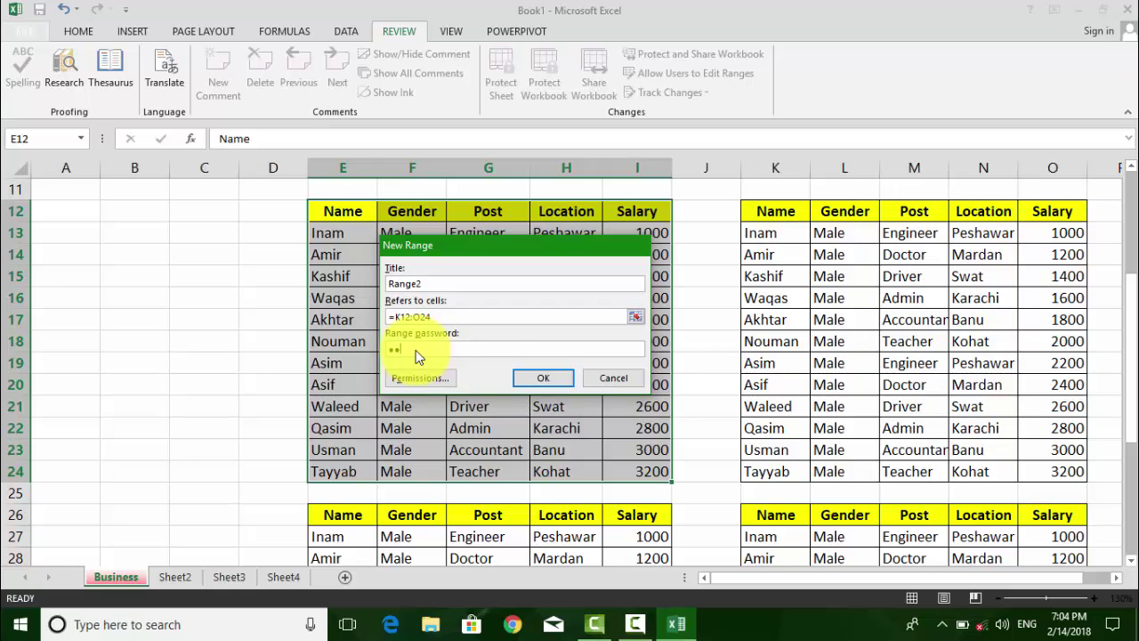
pyautogui.click(527, 375)
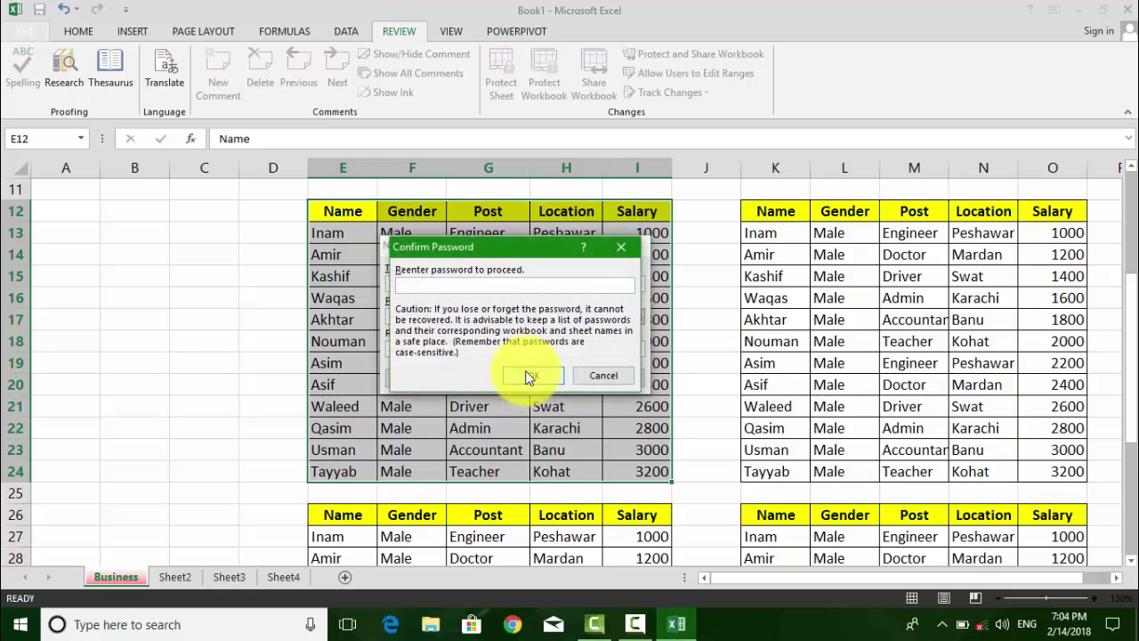
pyautogui.click(529, 376)
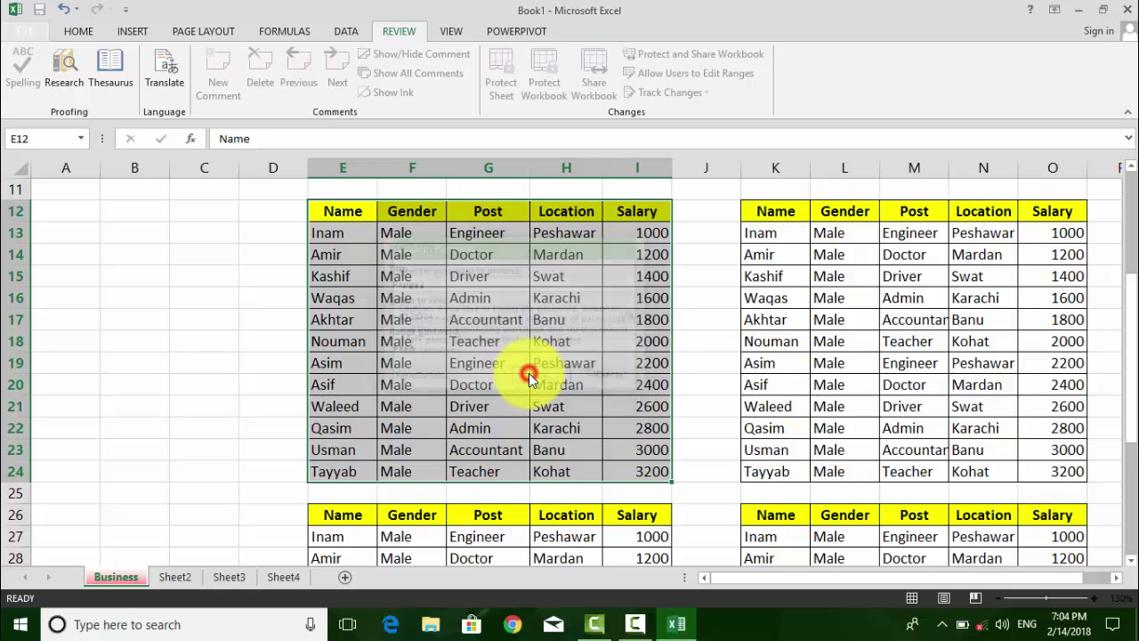
# Add a third password-protected editable range covering the lower-left table E26:I38.
pyautogui.click(628, 259)
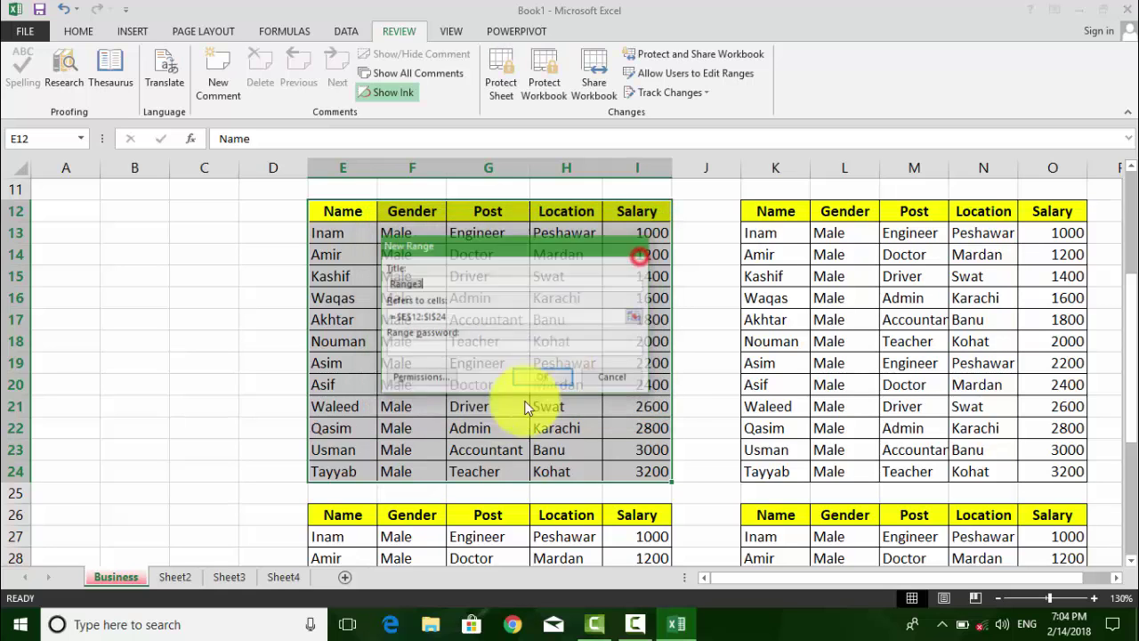
pyautogui.click(442, 316)
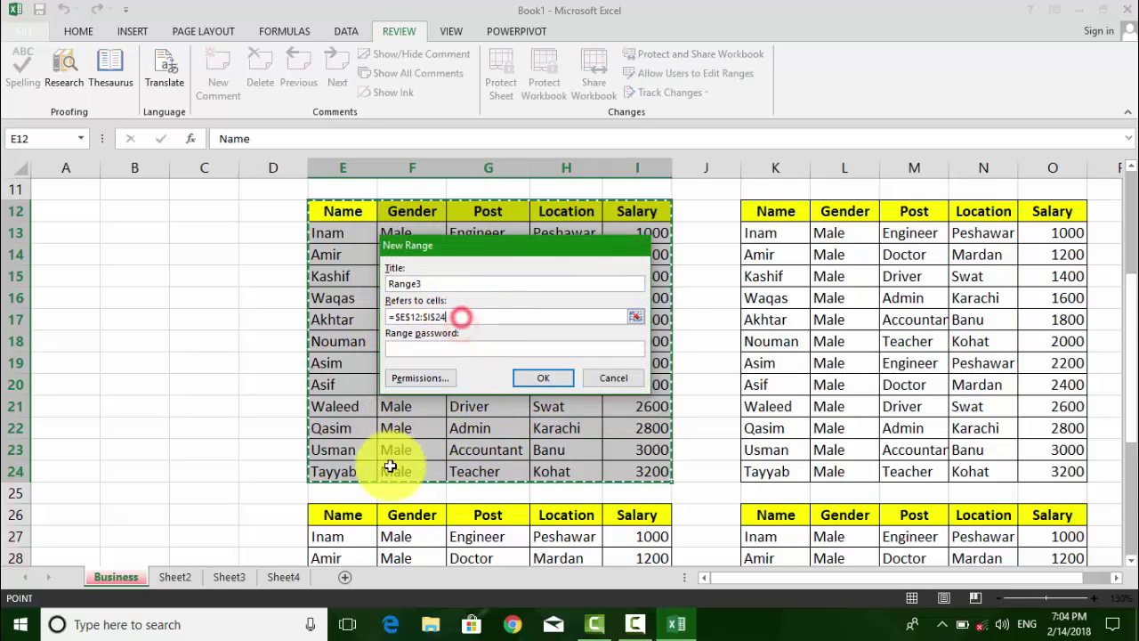
pyautogui.scroll(-2, 374, 454)
pyautogui.moveTo(475, 313)
pyautogui.mouseDown()
pyautogui.moveTo(338, 315)
pyautogui.moveTo(632, 498)
pyautogui.moveTo(633, 516)
pyautogui.mouseUp()
pyautogui.press('BackSpace')
pyautogui.scroll(-1, 319, 388)
pyautogui.scroll(-1, 318, 389)
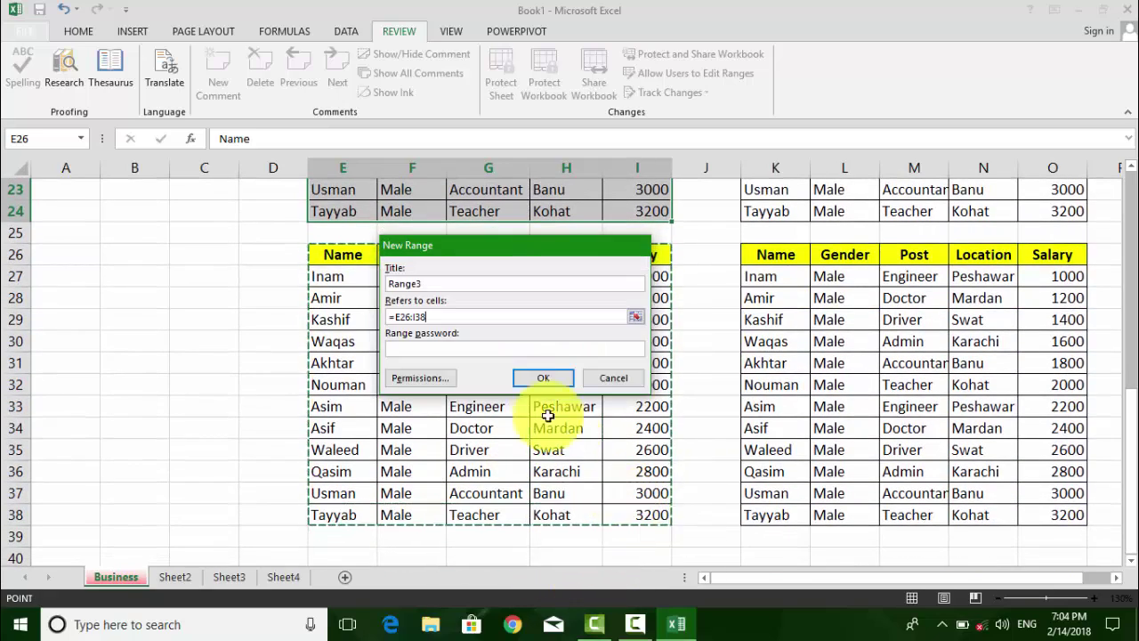
pyautogui.click(437, 351)
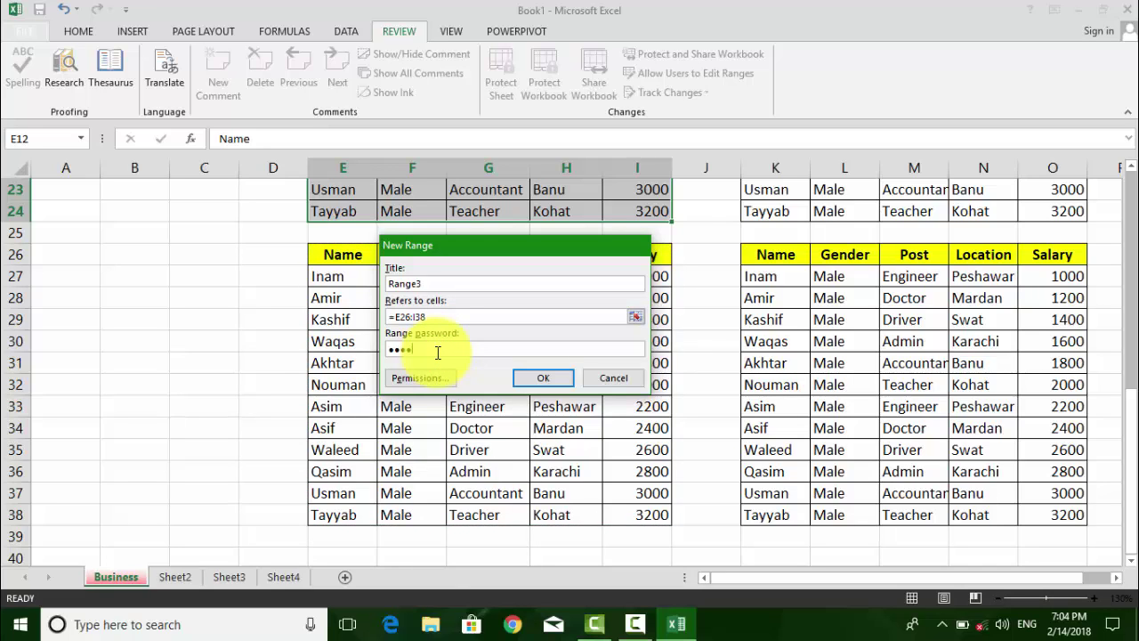
pyautogui.click(522, 378)
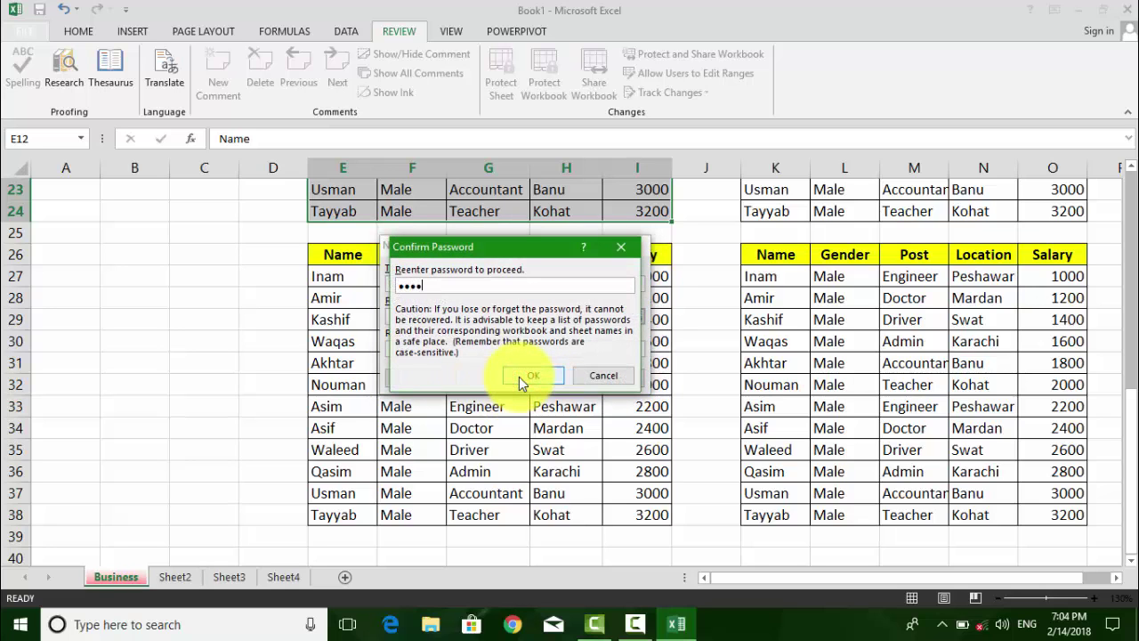
pyautogui.click(519, 376)
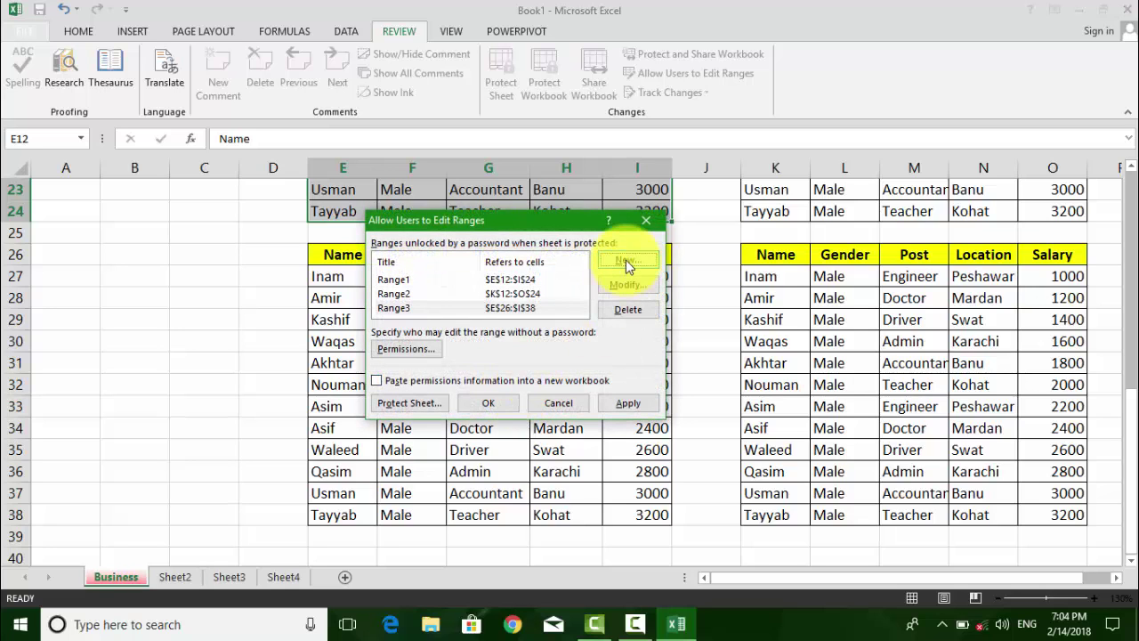
# Add Range4 for K26:O38 with a confirmed password and close the ranges list.
pyautogui.click(626, 259)
pyautogui.click(450, 317)
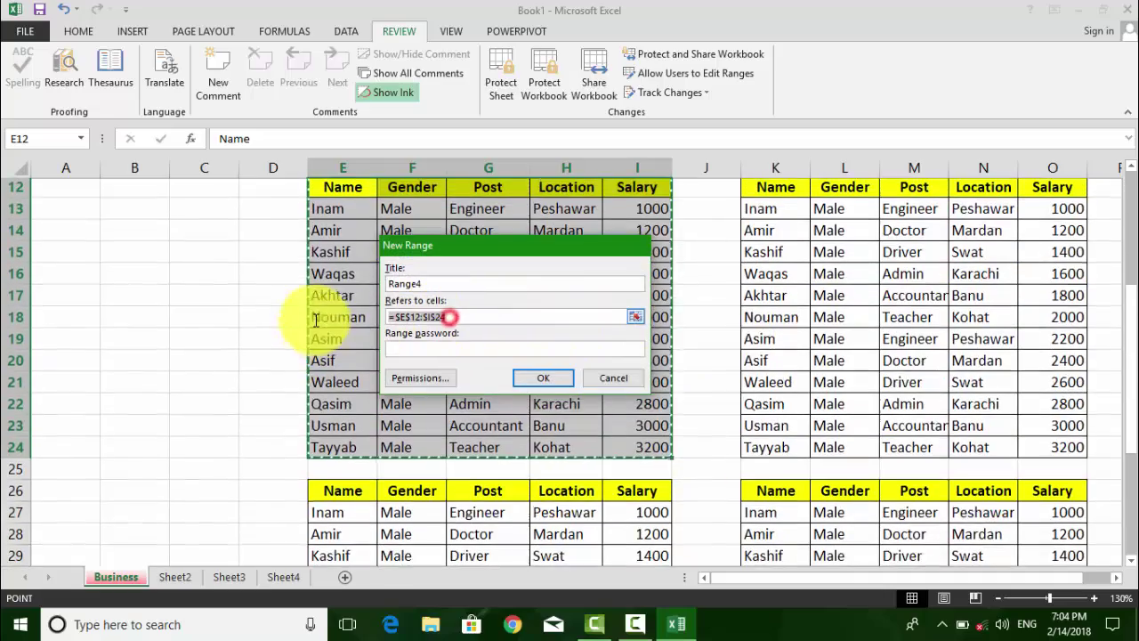
pyautogui.press('Delete')
pyautogui.scroll(-2, 763, 436)
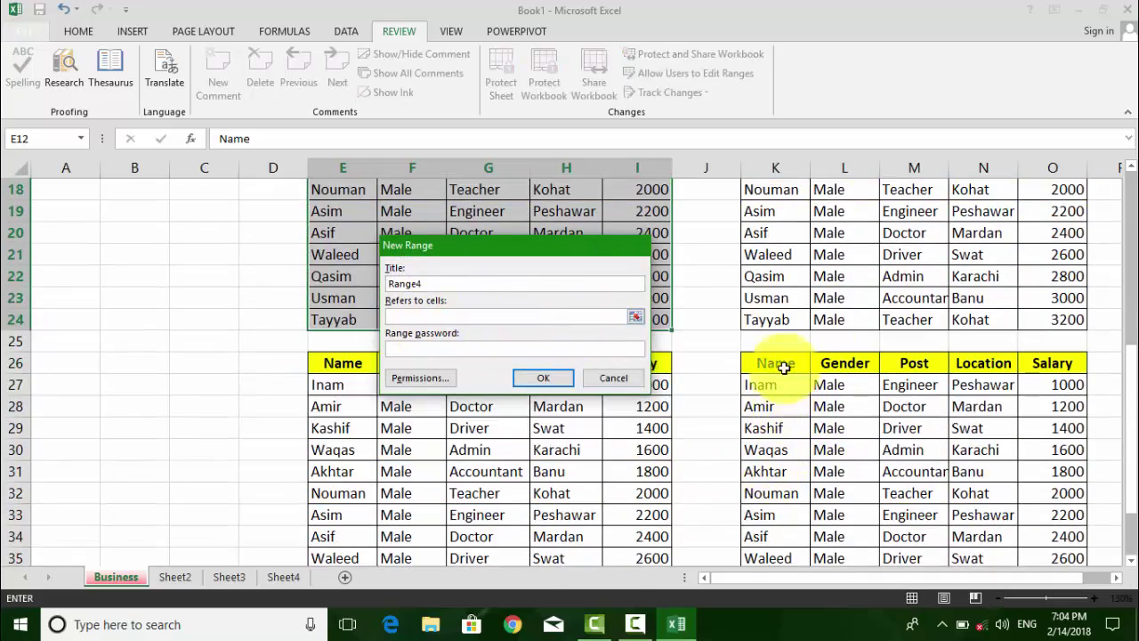
pyautogui.moveTo(783, 366); pyautogui.dragTo(1049, 514)
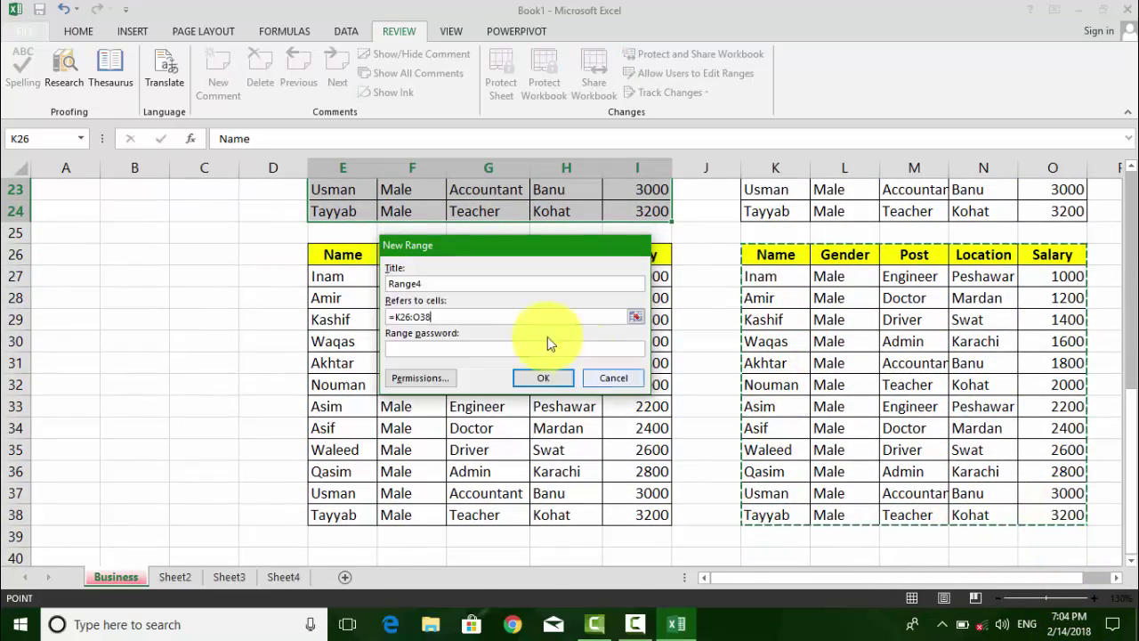
pyautogui.click(455, 347)
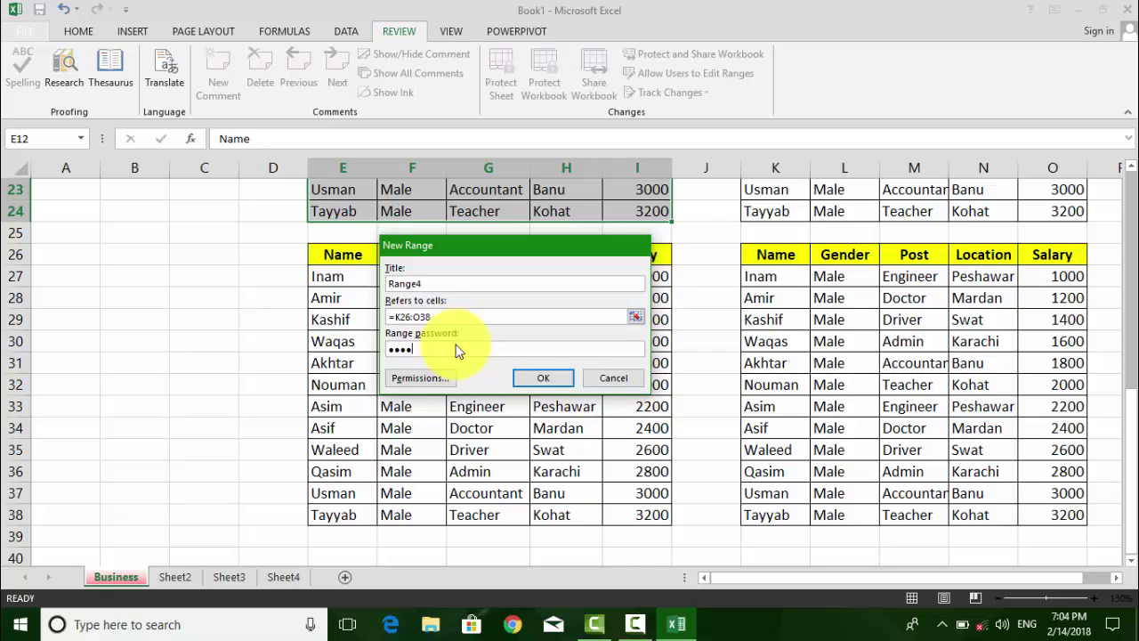
pyautogui.click(532, 378)
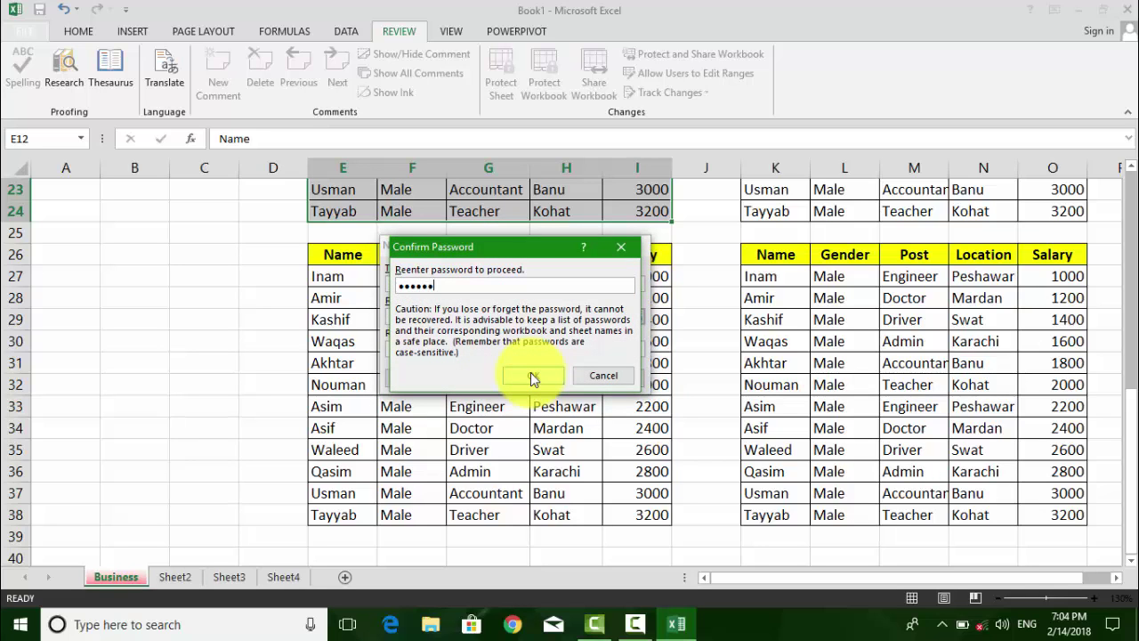
pyautogui.click(532, 374)
pyautogui.click(533, 375)
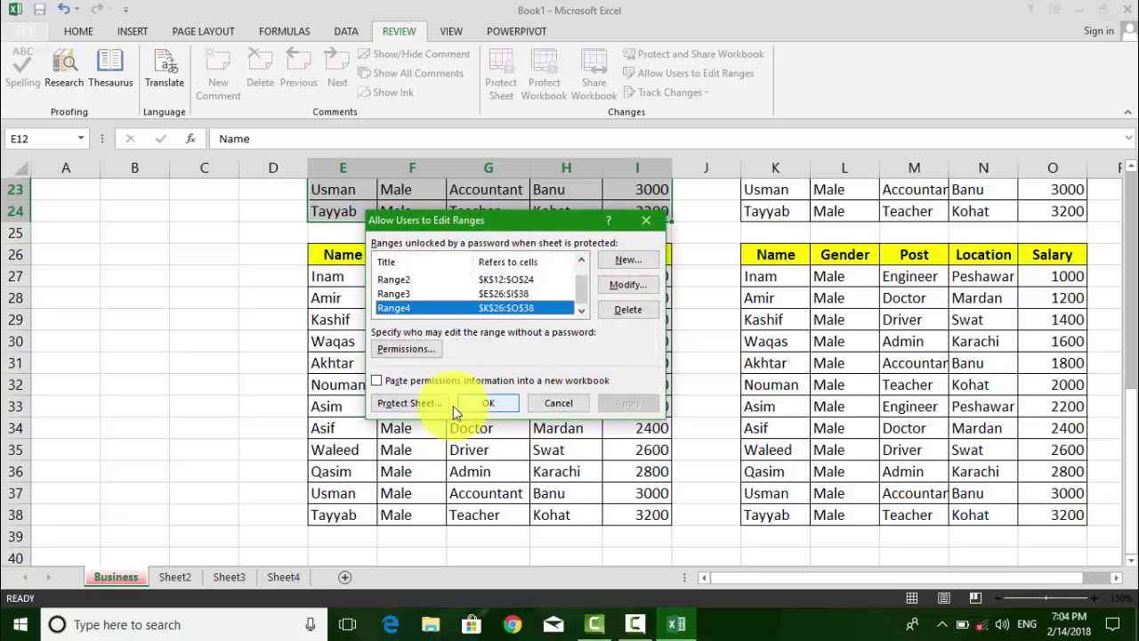
pyautogui.click(480, 403)
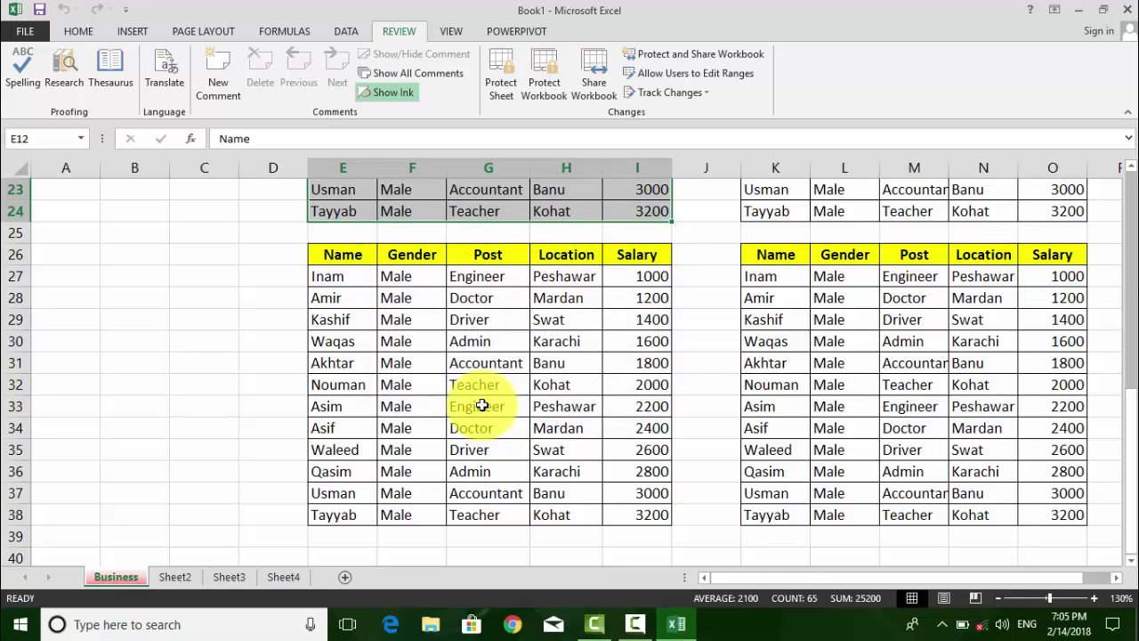
pyautogui.scroll(5, 482, 405)
# Protect the Business sheet with a password.
pyautogui.click(483, 323)
pyautogui.click(517, 81)
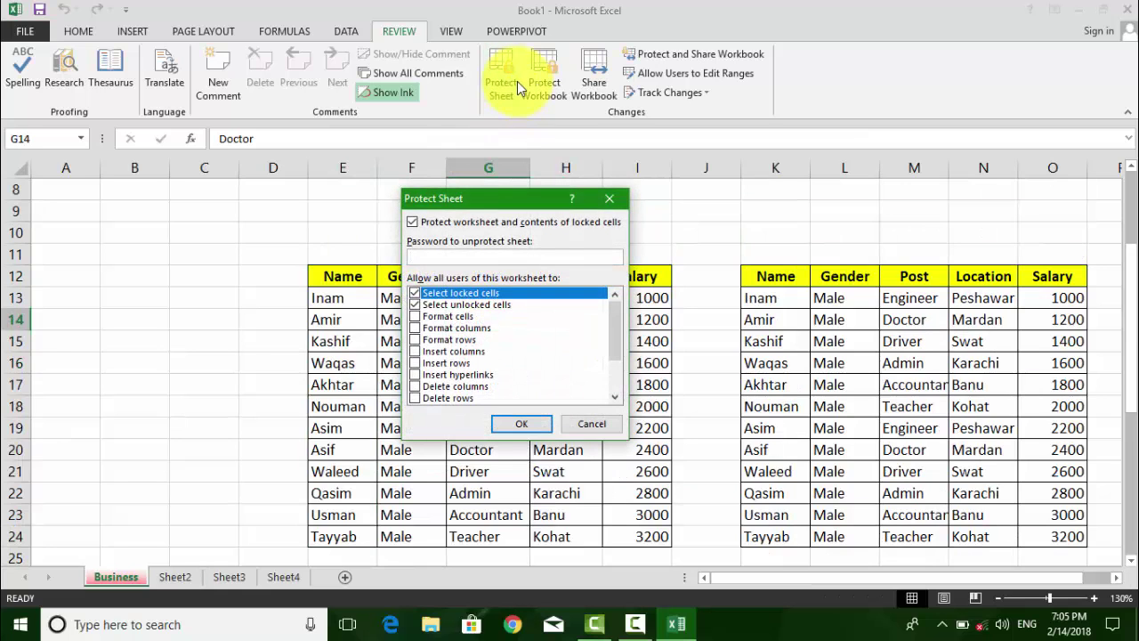
pyautogui.press('Return')
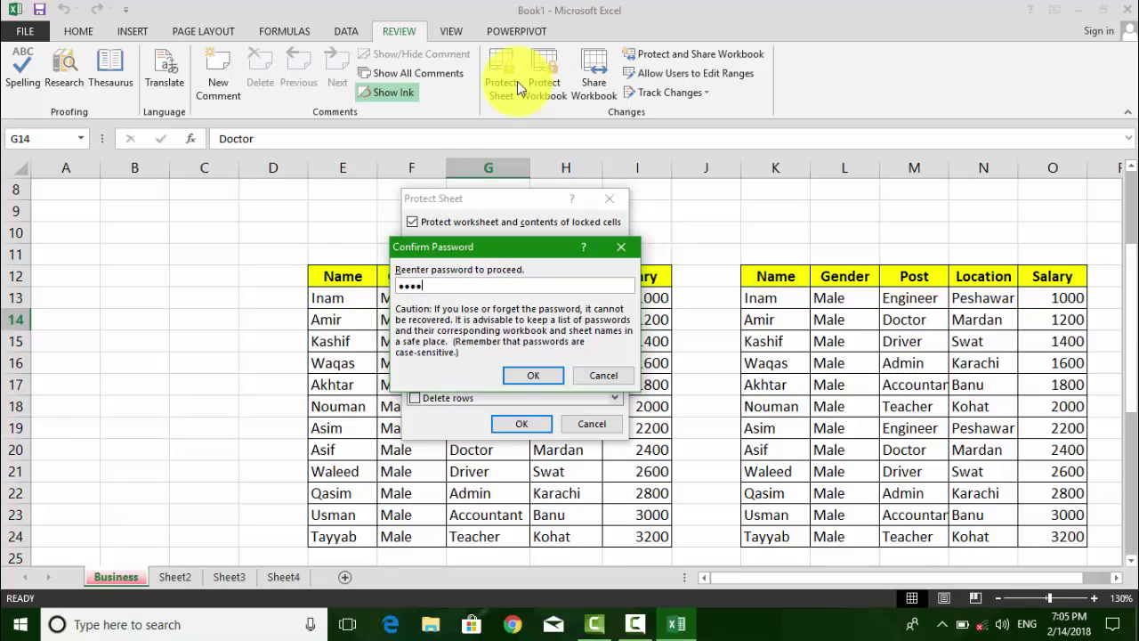
pyautogui.press('Return')
# Try editing the locked cell C13 and dismiss the protected-sheet warnings.
pyautogui.click(216, 292)
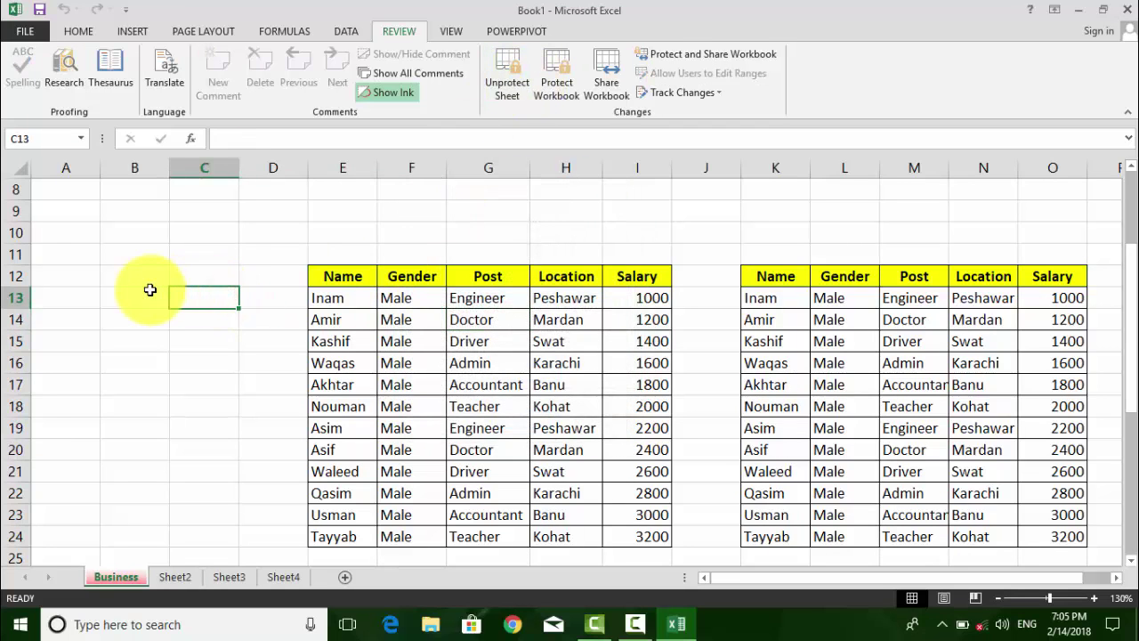
pyautogui.doubleClick(196, 303)
pyautogui.click(594, 361)
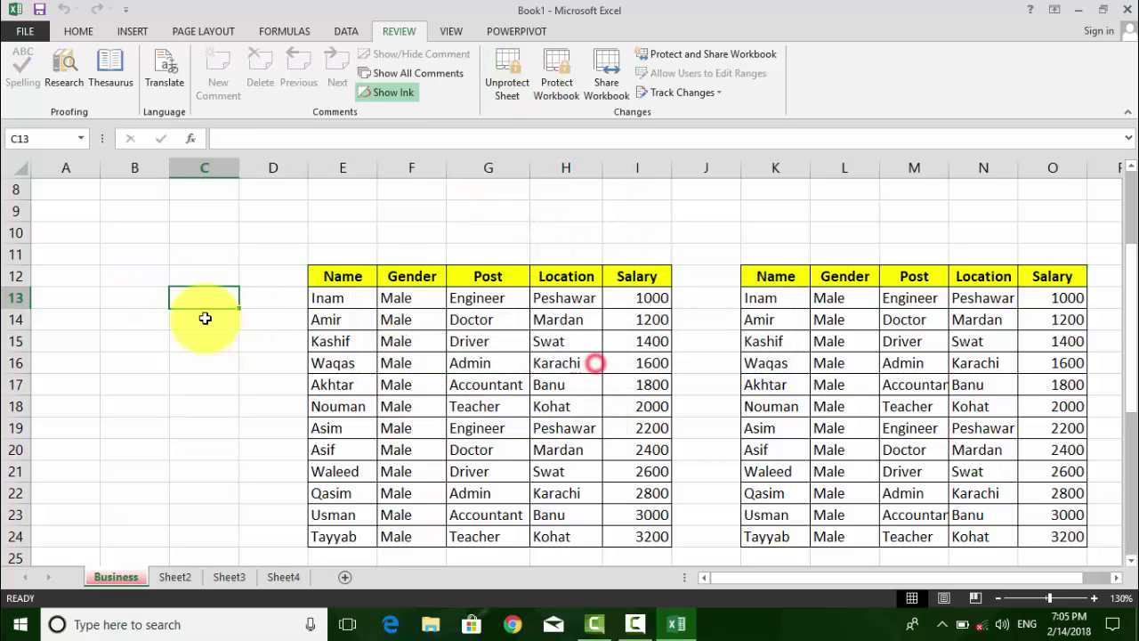
pyautogui.doubleClick(206, 299)
pyautogui.click(569, 360)
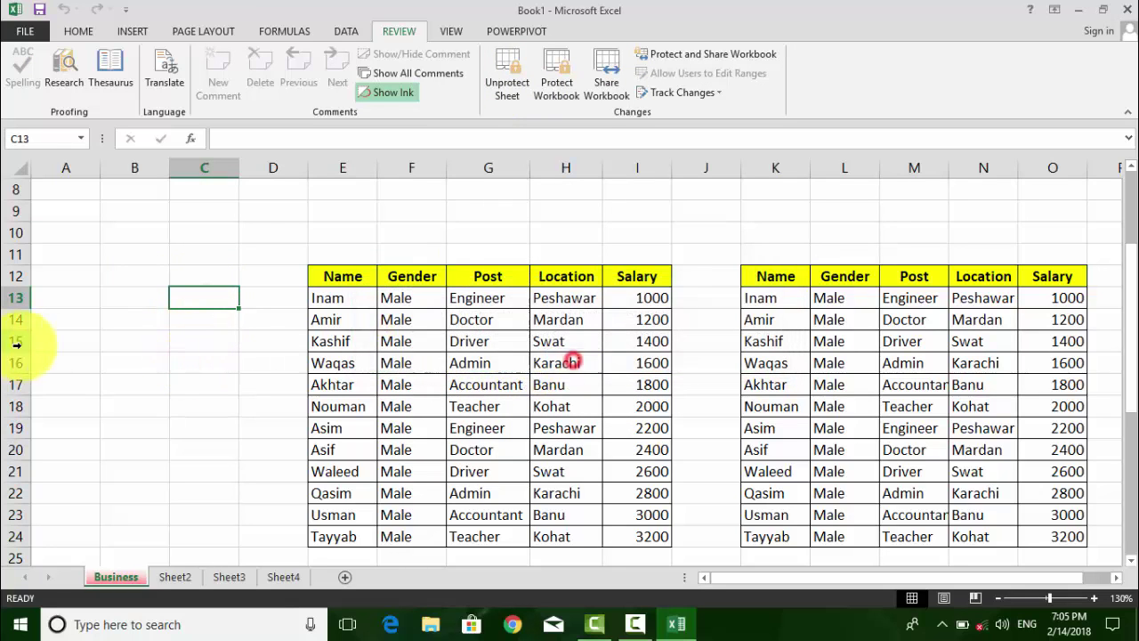
pyautogui.click(97, 345)
# Unlock the top-left table's range with its password and change G16 from Admin to Teacher.
pyautogui.doubleClick(534, 360)
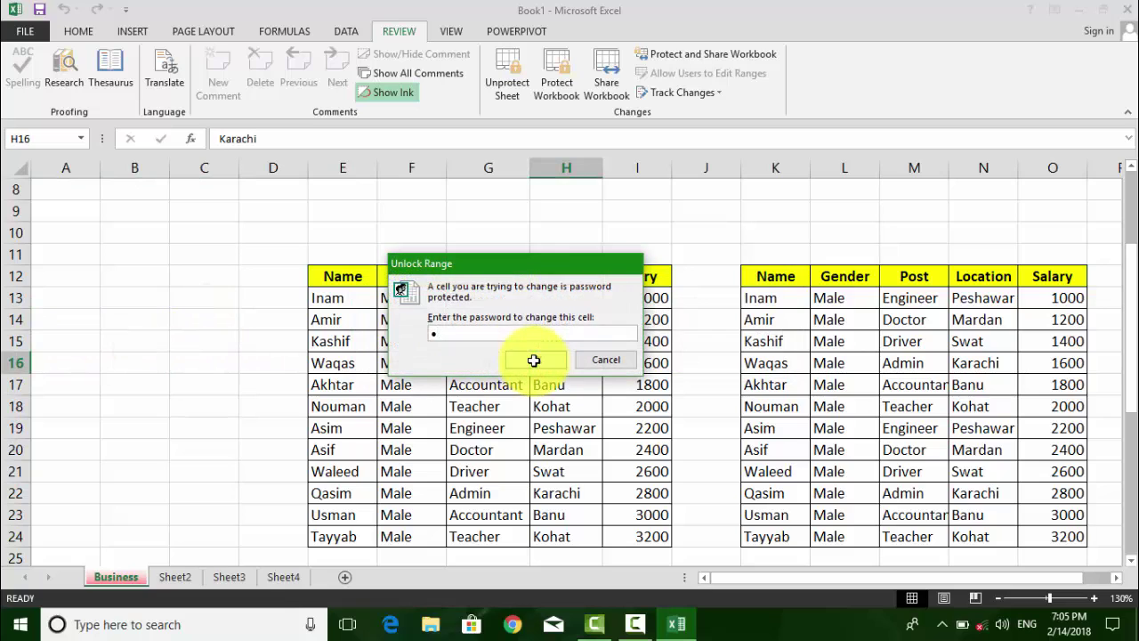
pyautogui.click(534, 359)
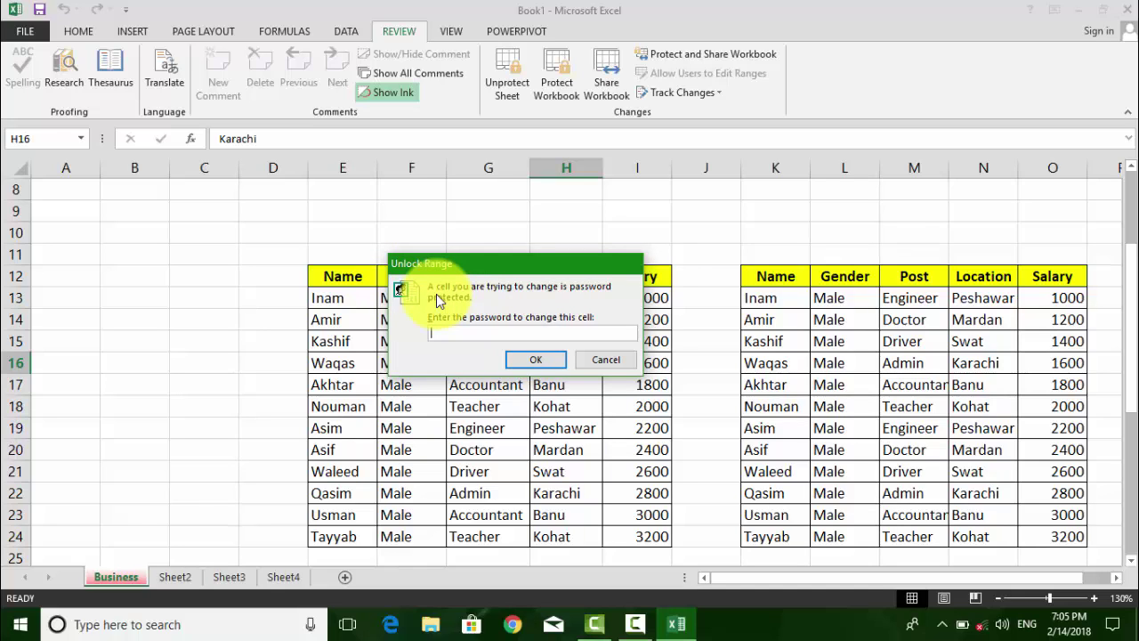
pyautogui.press('Return')
pyautogui.click(431, 364)
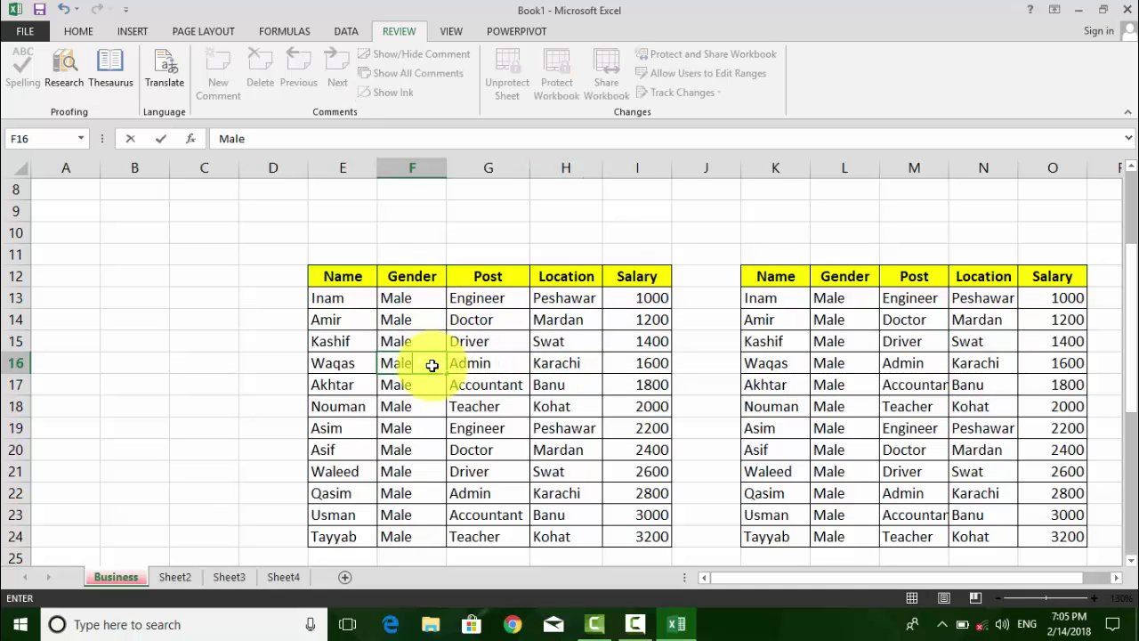
pyautogui.press('Return')
pyautogui.click(513, 358)
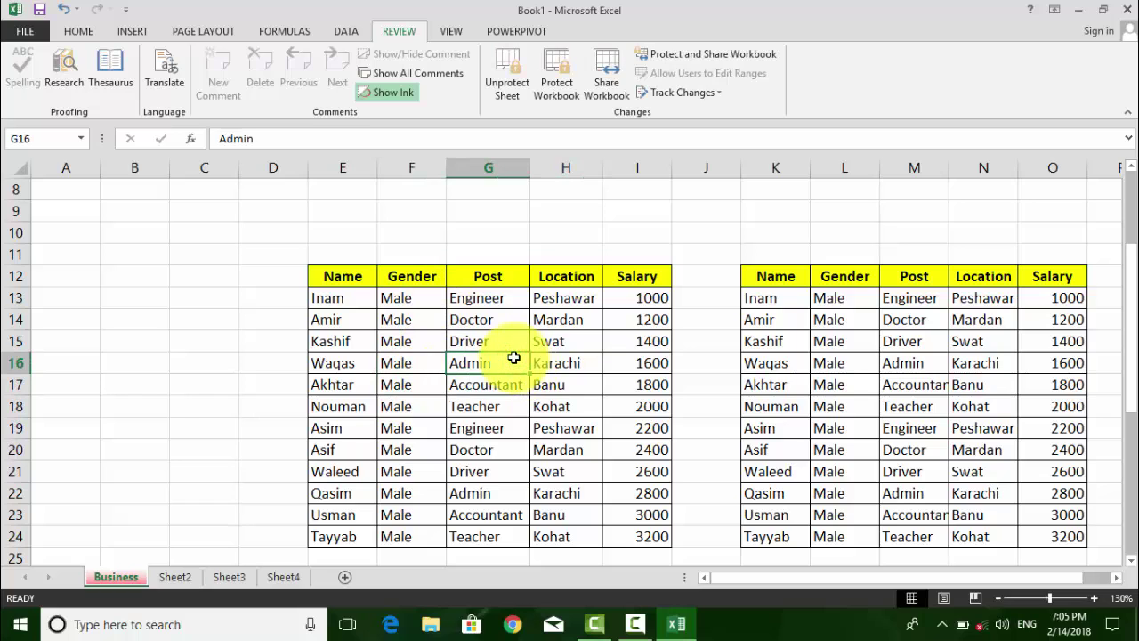
pyautogui.write('Teacher')
pyautogui.press('Return')
pyautogui.click(593, 361)
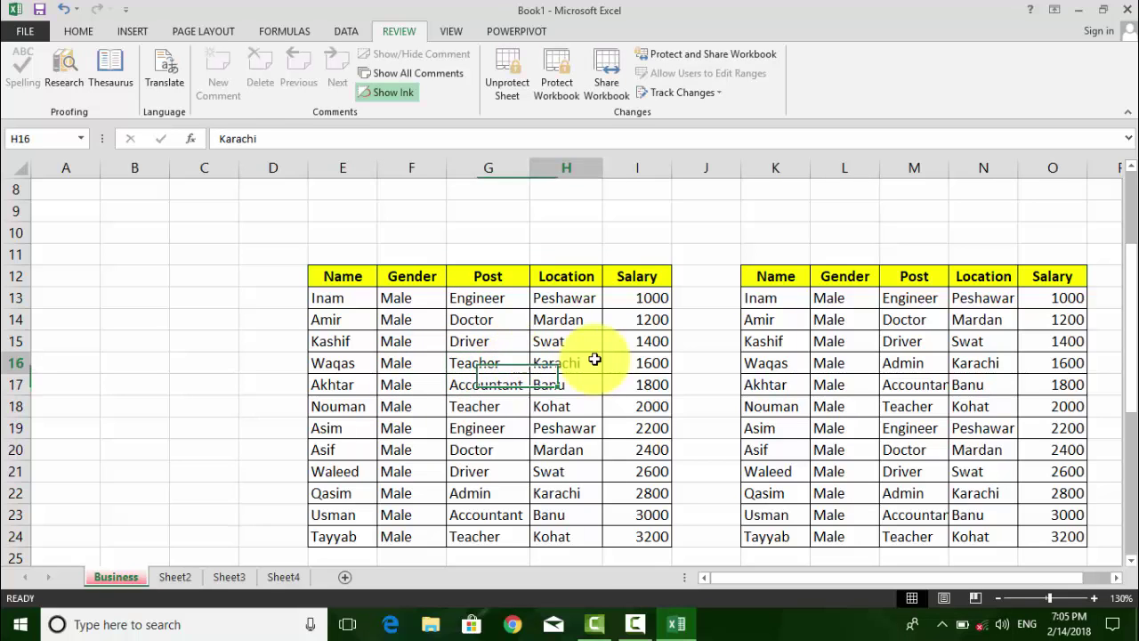
# Retest locked cell B13, then unlock the right table's range with its password.
pyautogui.click(267, 319)
pyautogui.doubleClick(157, 296)
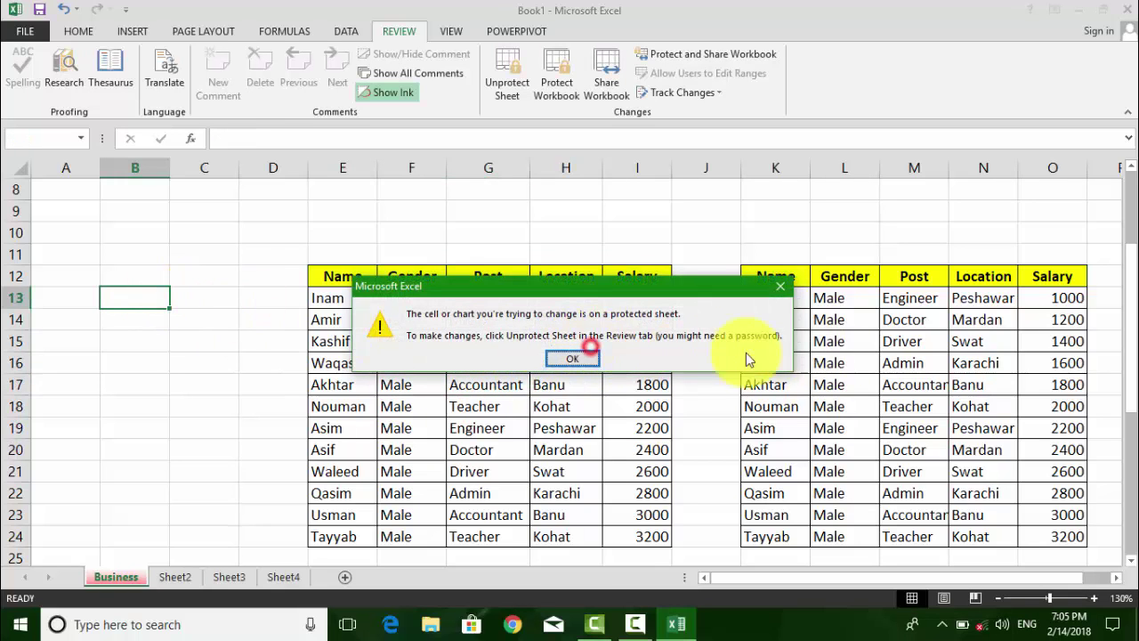
pyautogui.click(572, 358)
pyautogui.doubleClick(890, 360)
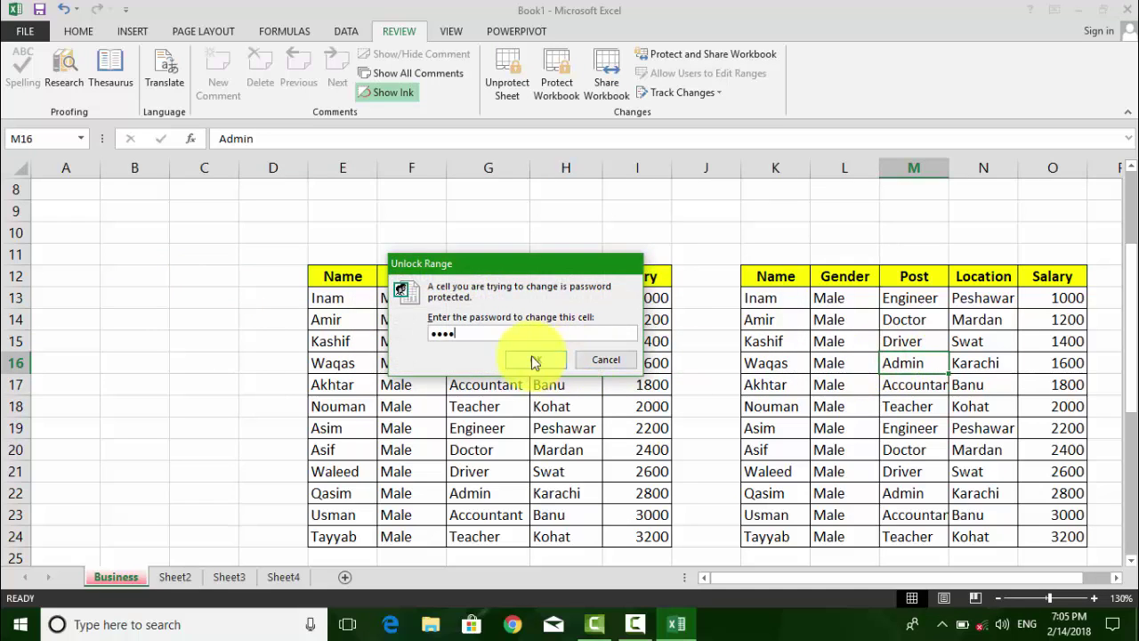
pyautogui.click(535, 361)
pyautogui.click(508, 363)
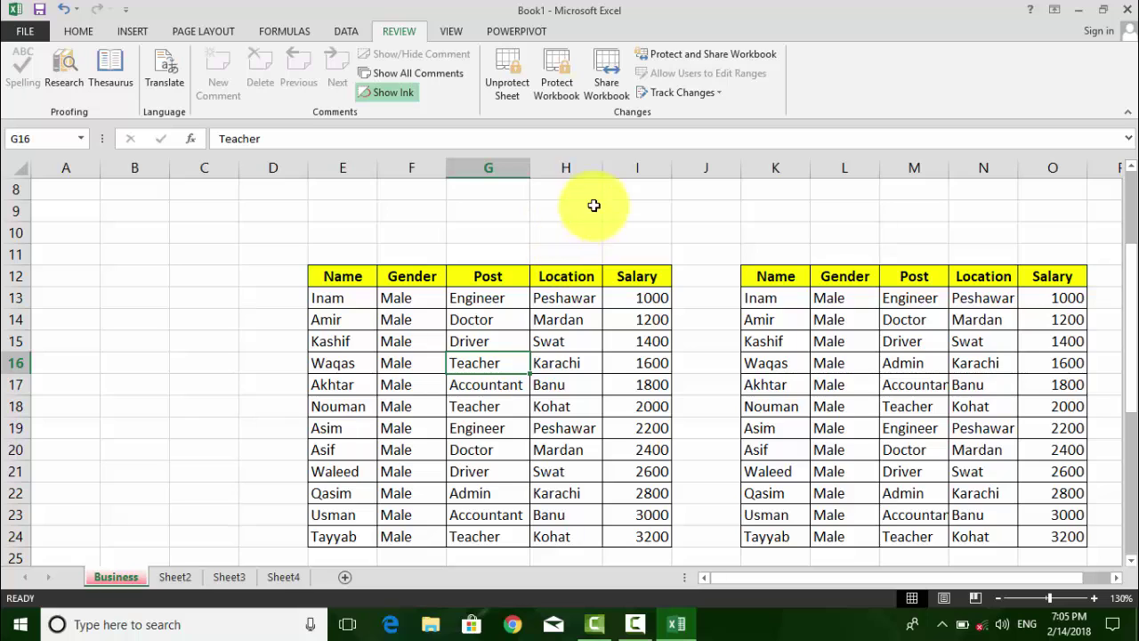
# Unprotect the Business sheet with its password.
pyautogui.click(693, 91)
pyautogui.click(693, 91)
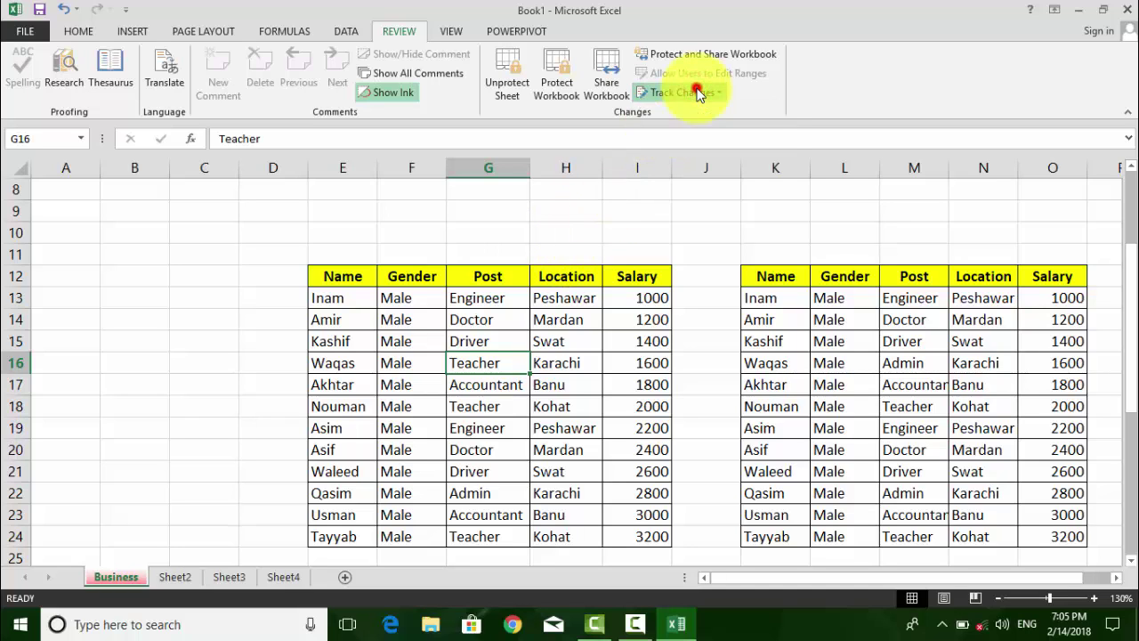
pyautogui.click(520, 89)
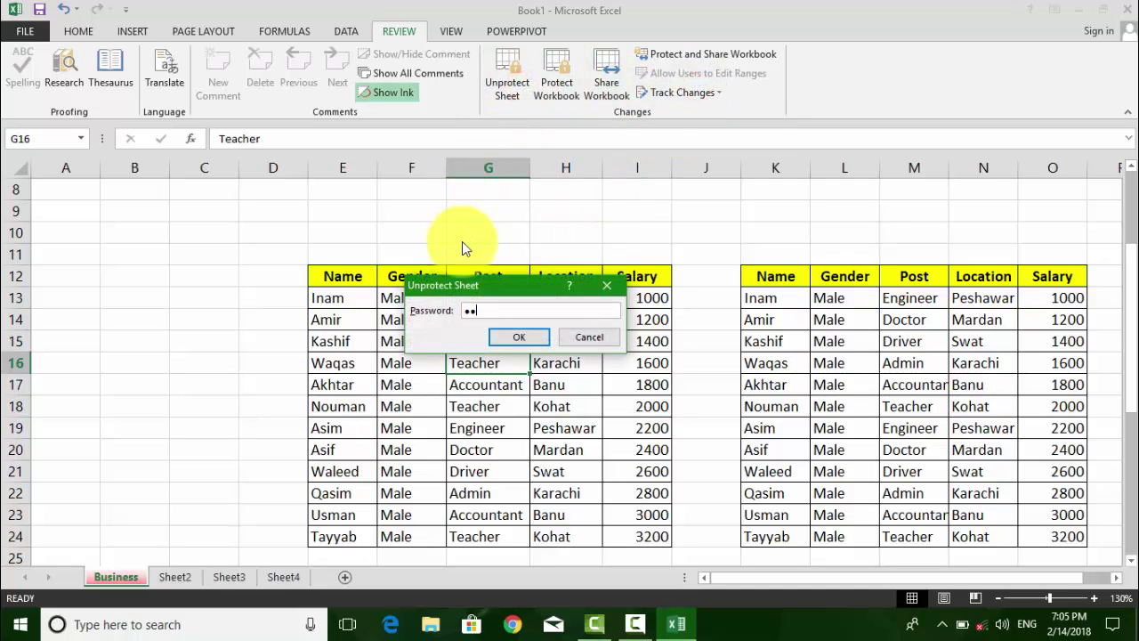
pyautogui.press('Return')
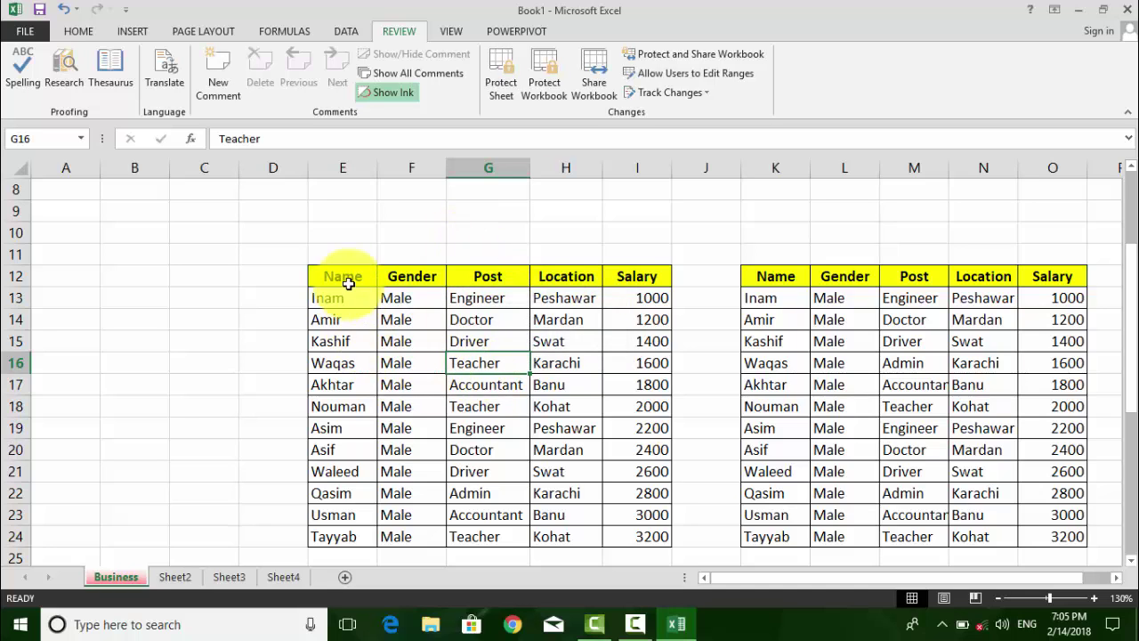
# Turn on Highlight Changes tracking for everyone in E12:I24 and save as a shared workbook.
pyautogui.moveTo(342, 276)
pyautogui.mouseDown()
pyautogui.moveTo(511, 402)
pyautogui.moveTo(650, 539)
pyautogui.mouseUp()
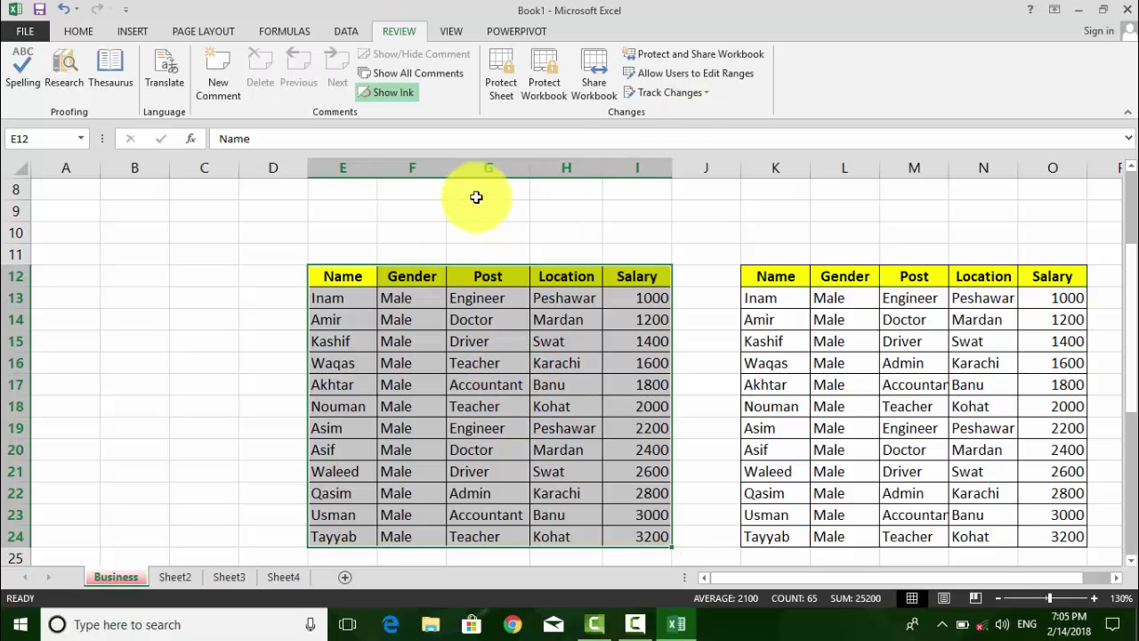
pyautogui.click(664, 98)
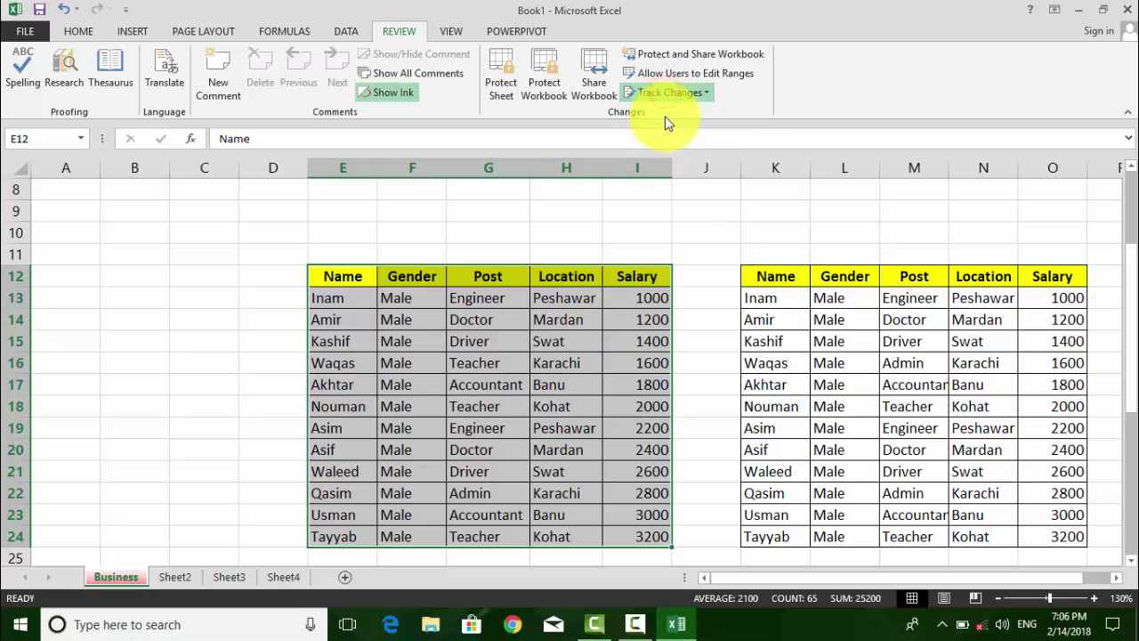
pyautogui.click(665, 116)
pyautogui.click(383, 245)
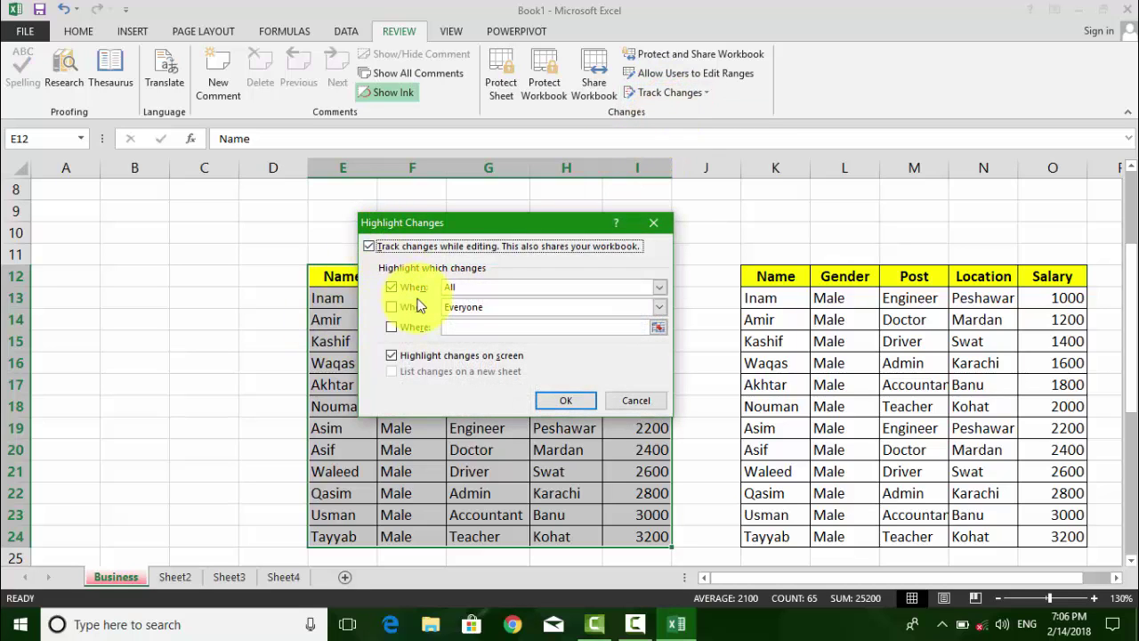
pyautogui.click(462, 328)
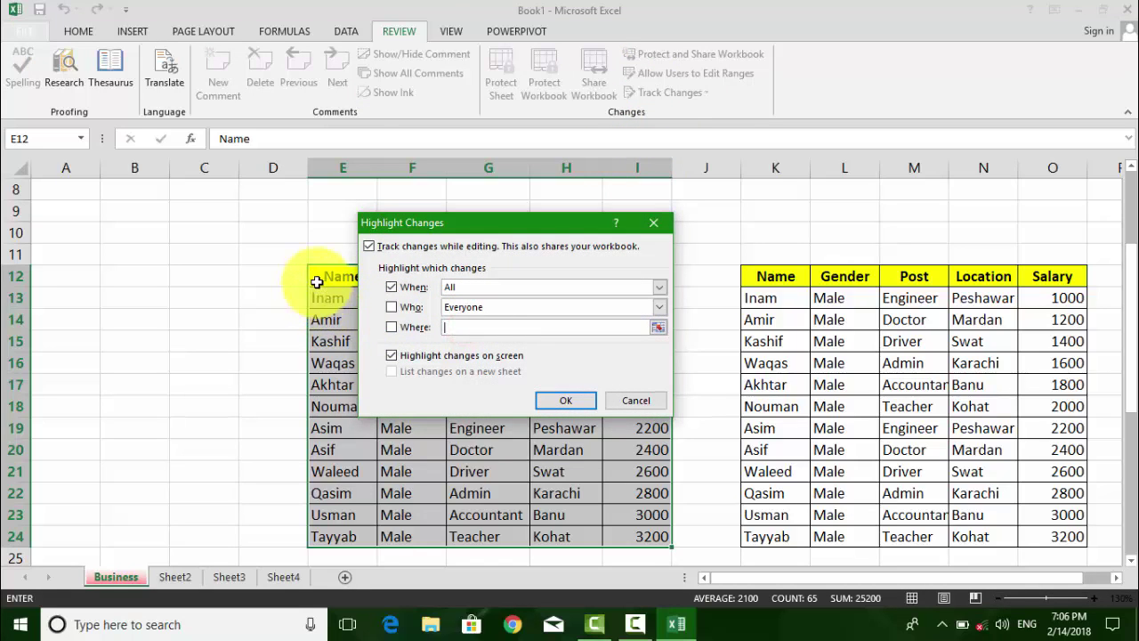
pyautogui.click(392, 326)
pyautogui.click(392, 307)
pyautogui.click(450, 326)
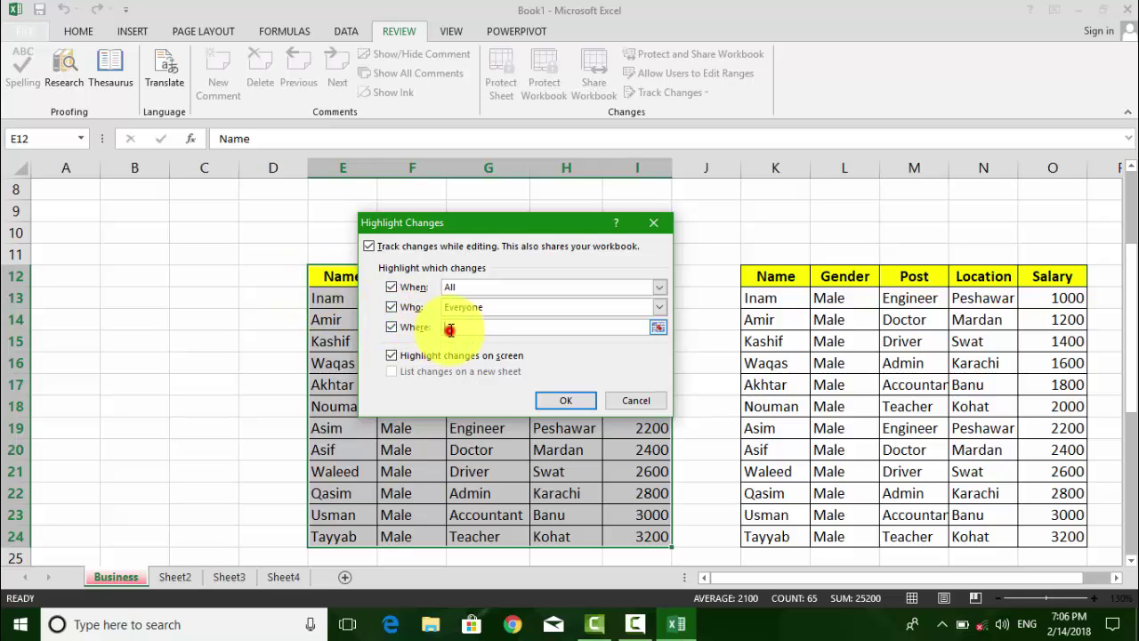
pyautogui.moveTo(323, 276)
pyautogui.mouseDown()
pyautogui.moveTo(559, 445)
pyautogui.moveTo(665, 540)
pyautogui.mouseUp()
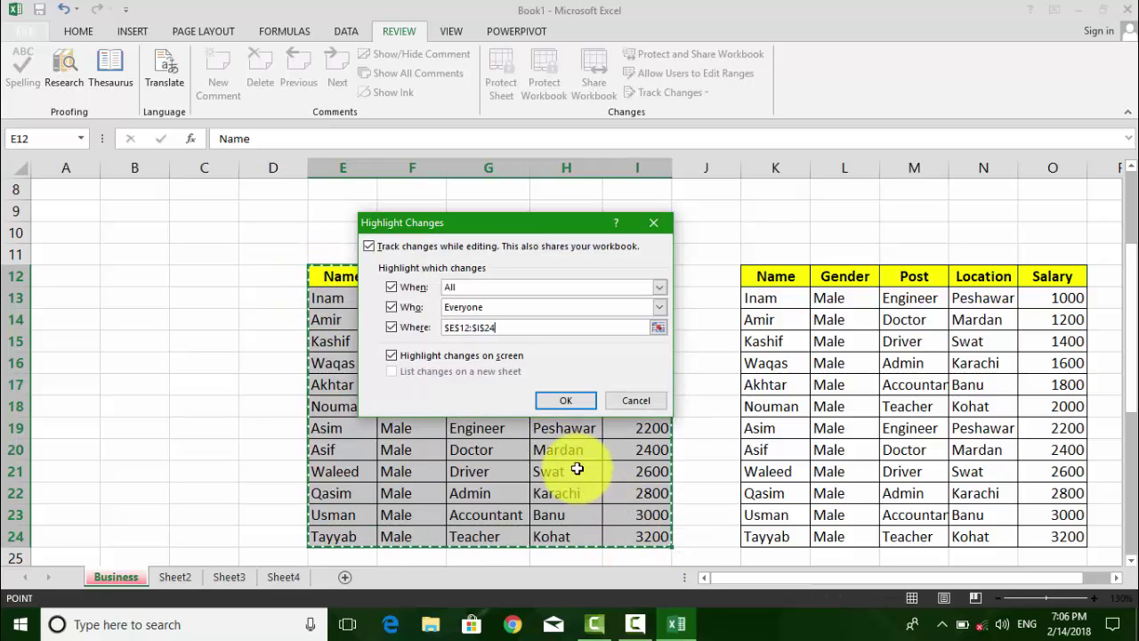
pyautogui.click(556, 402)
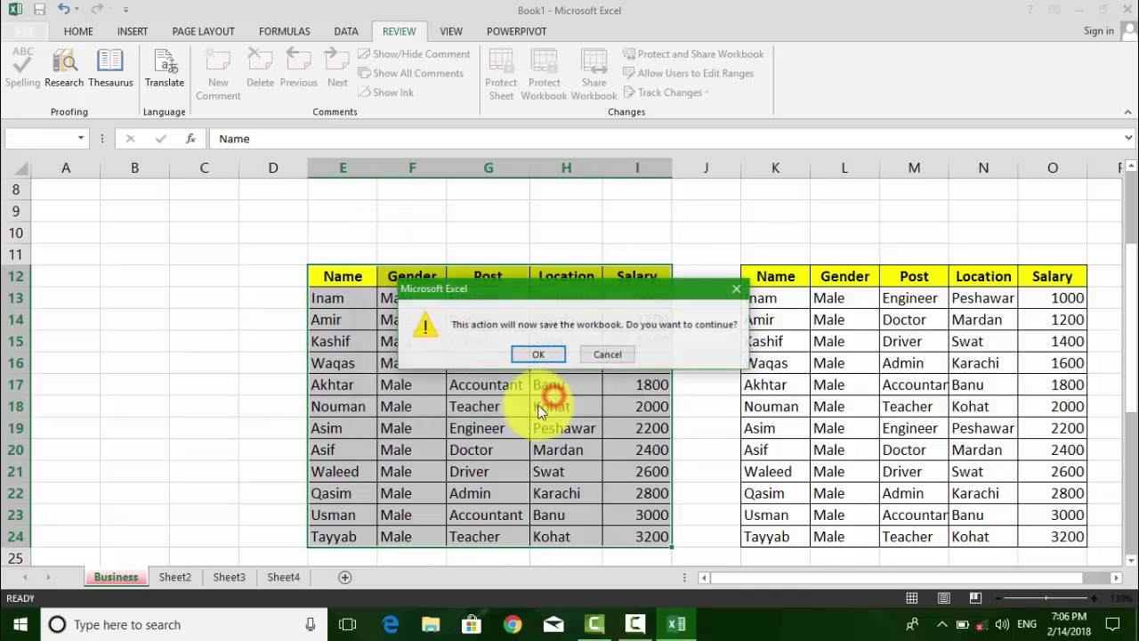
pyautogui.click(537, 353)
# Replace the employee name in H17 with a new name as a tracked edit.
pyautogui.click(542, 378)
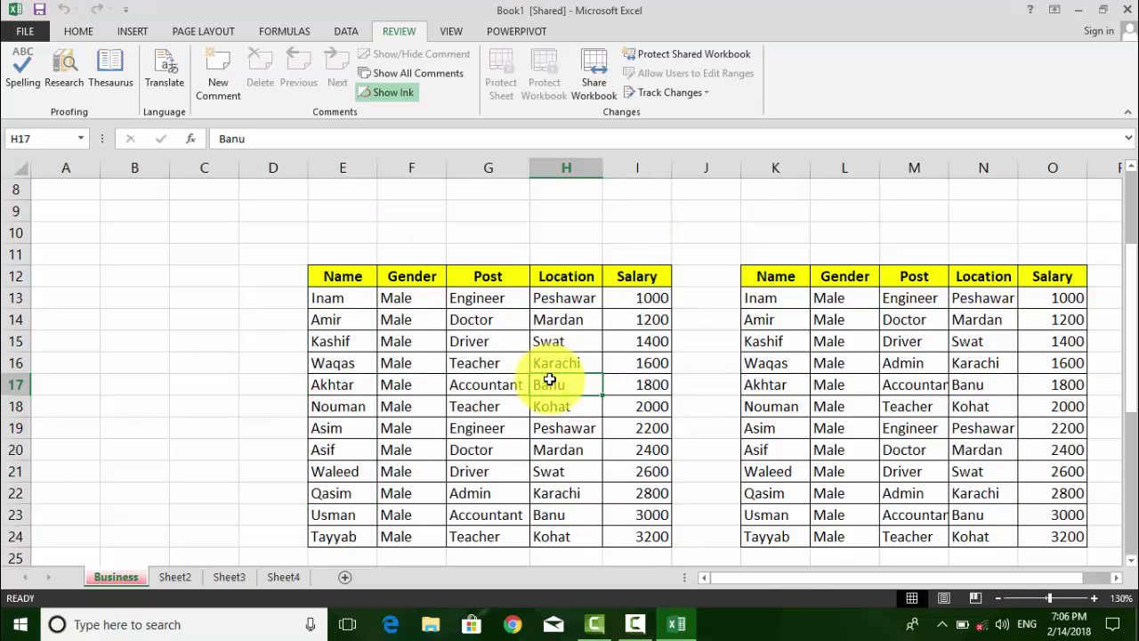
pyautogui.write('Tayyab')
pyautogui.press('Return')
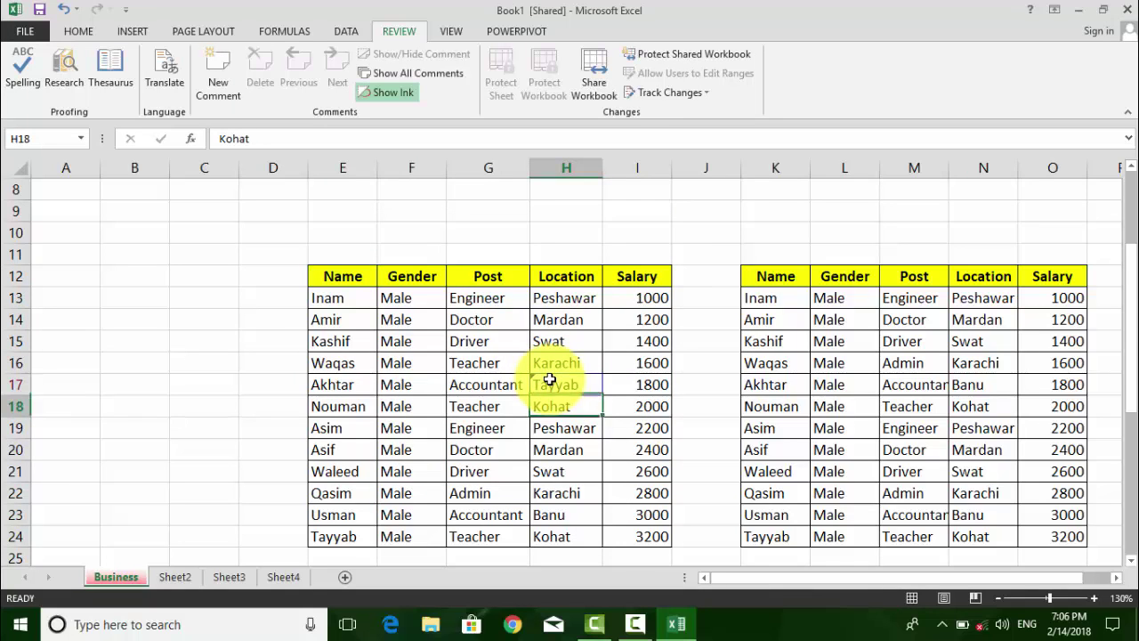
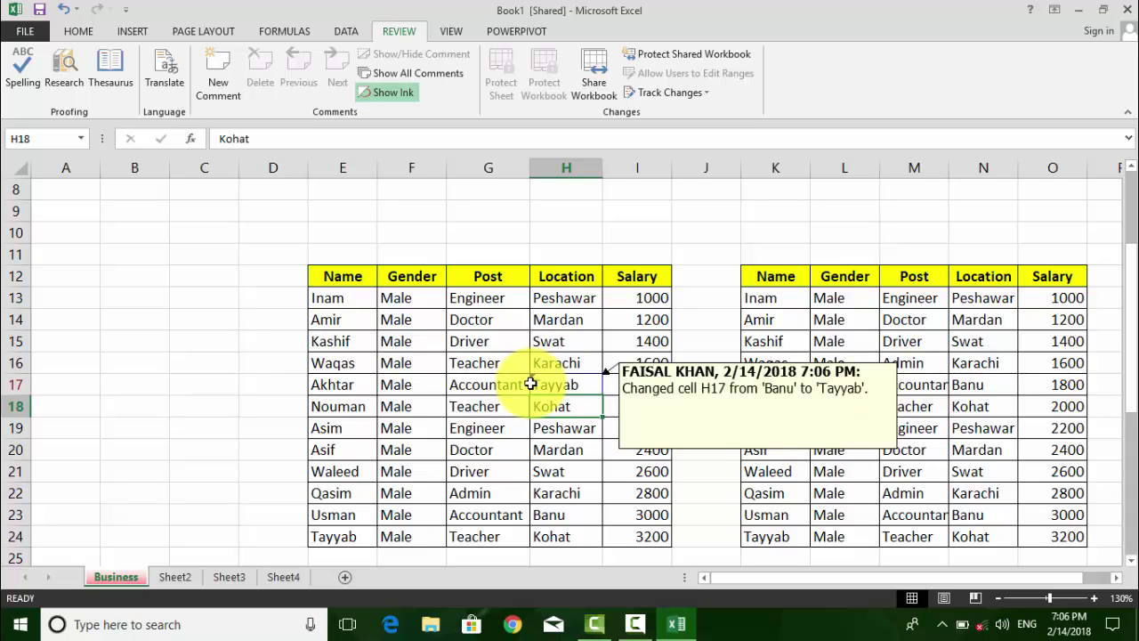
# Select H17 and start Accept/Reject Changes, saving the workbook when prompted.
pyautogui.click(530, 384)
pyautogui.click(667, 92)
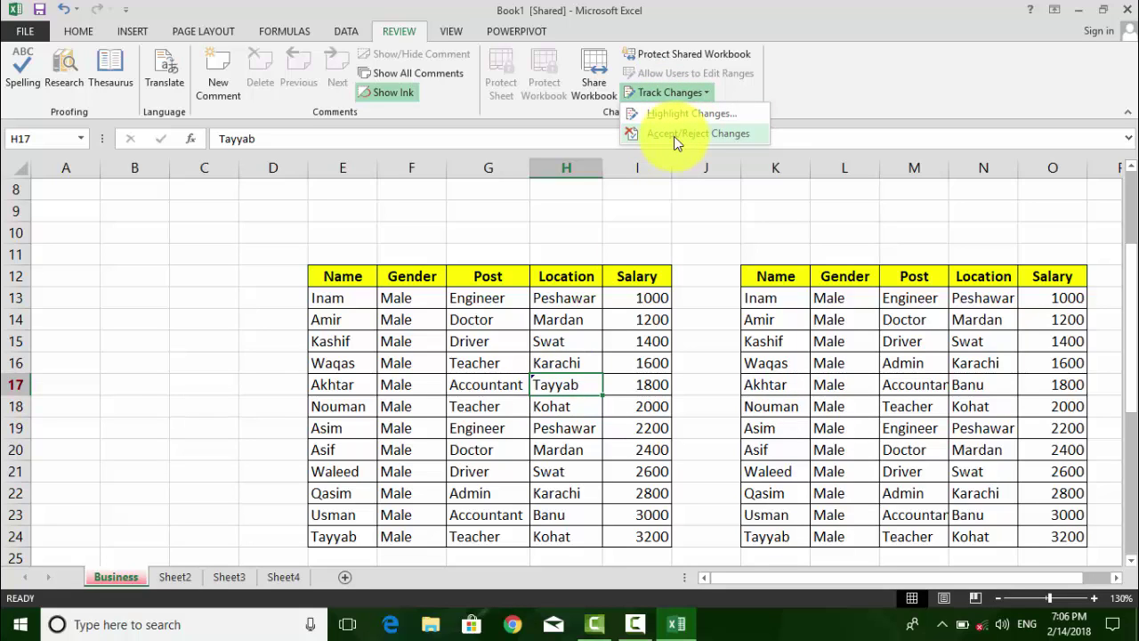
pyautogui.click(673, 136)
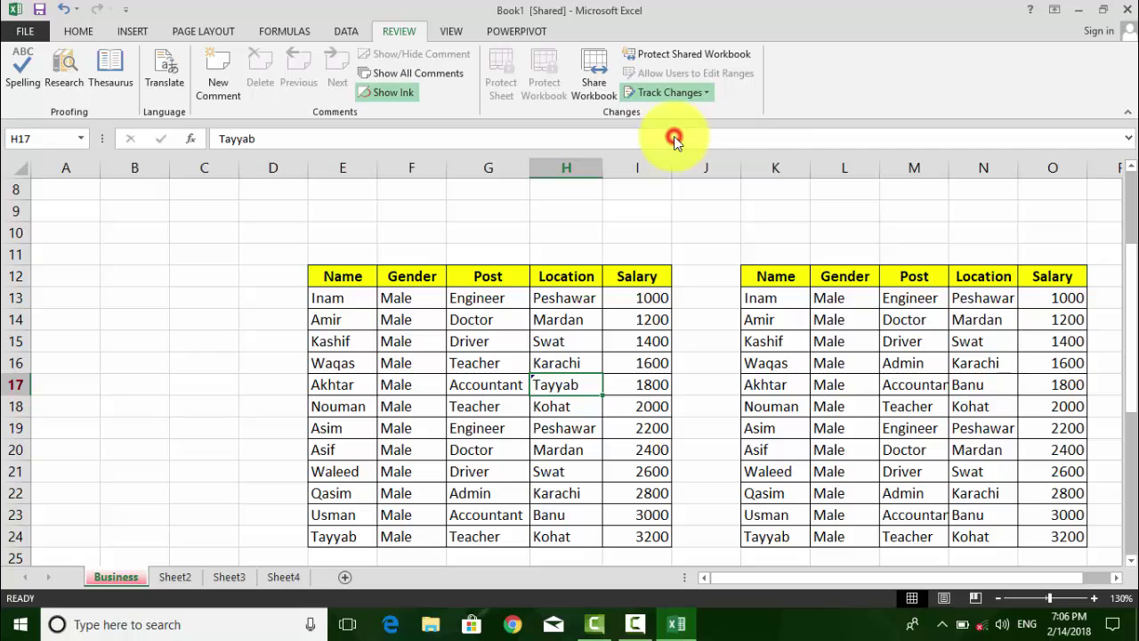
pyautogui.click(550, 350)
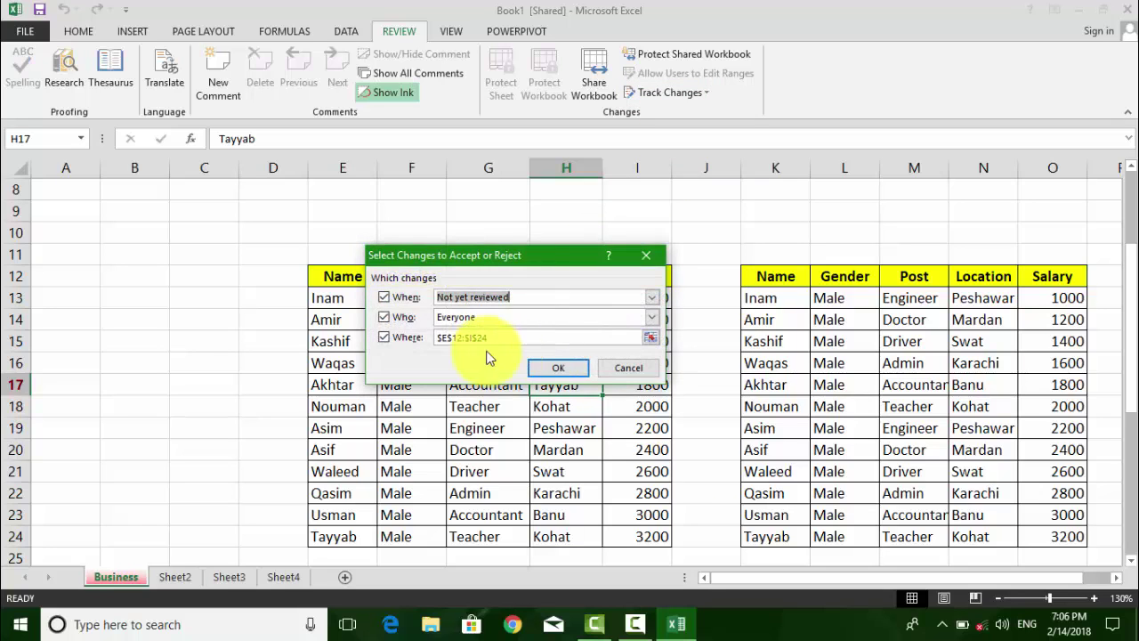
# Review not-yet-reviewed changes by Everyone in E12:I24 and accept H17's change from Banu to Tayyab.
pyautogui.moveTo(427, 254)
pyautogui.mouseDown()
pyautogui.moveTo(727, 198)
pyautogui.moveTo(715, 185)
pyautogui.mouseUp()
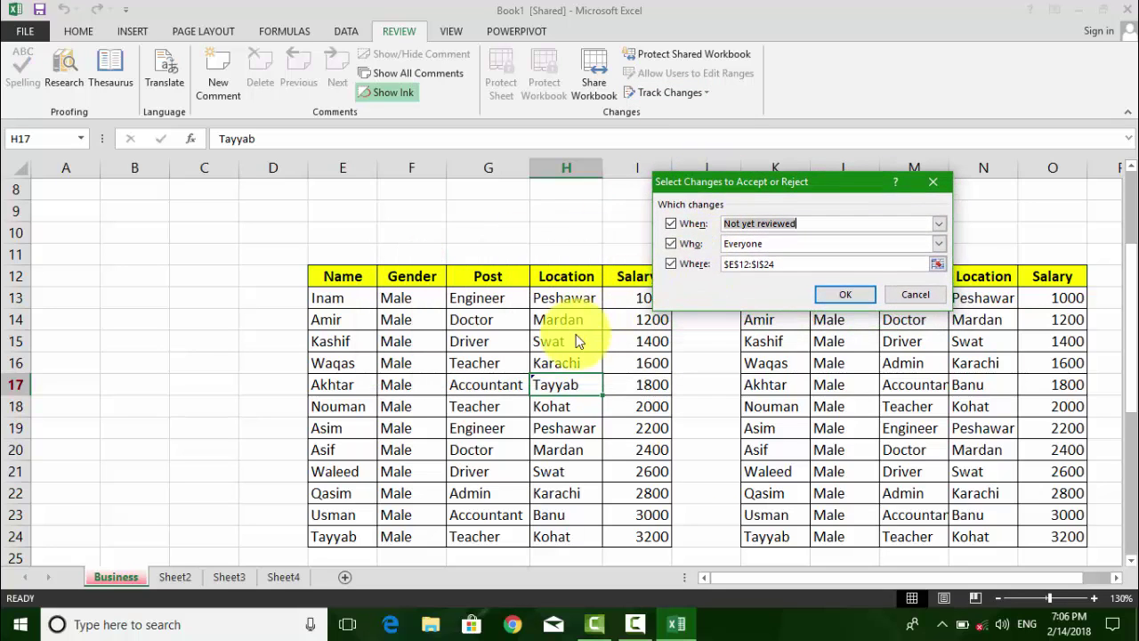
pyautogui.click(748, 244)
pyautogui.click(746, 257)
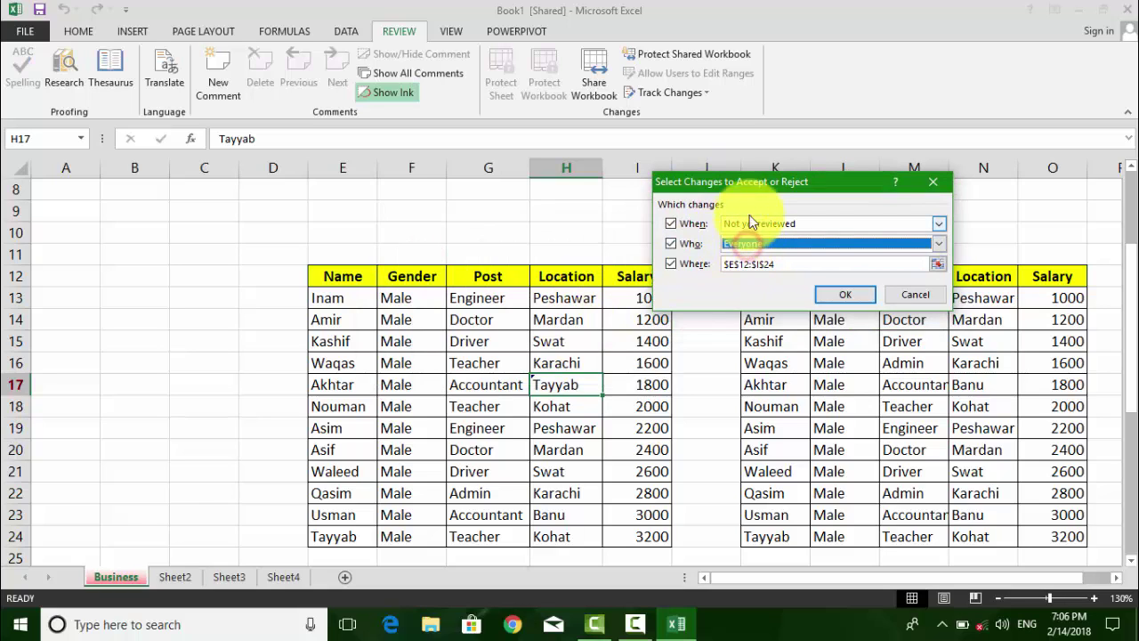
pyautogui.click(765, 223)
pyautogui.click(936, 223)
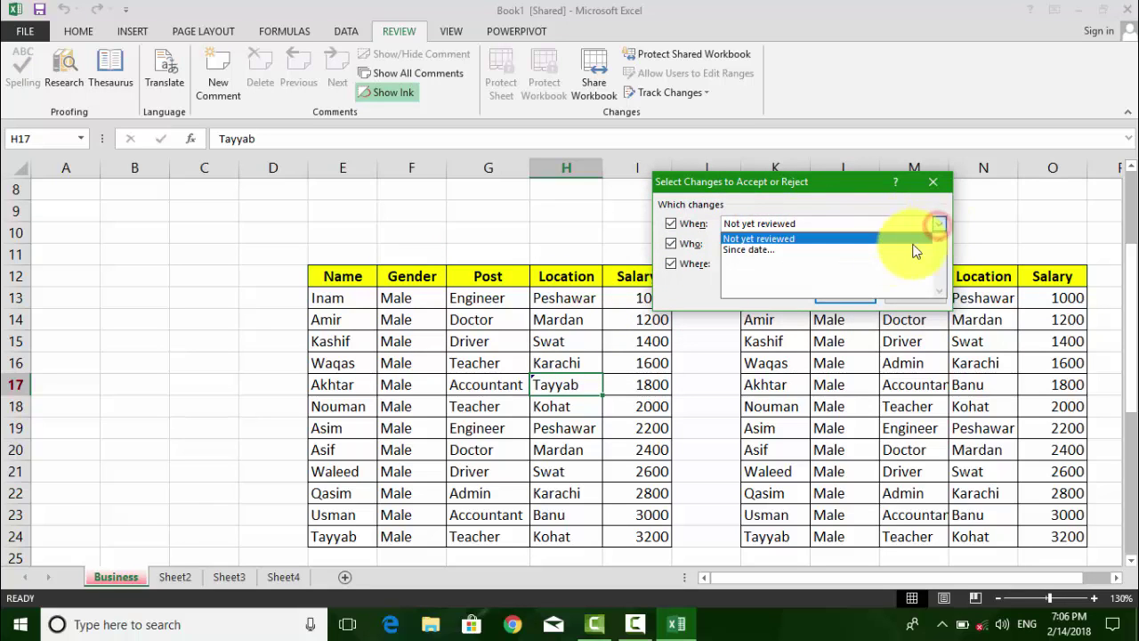
pyautogui.click(835, 238)
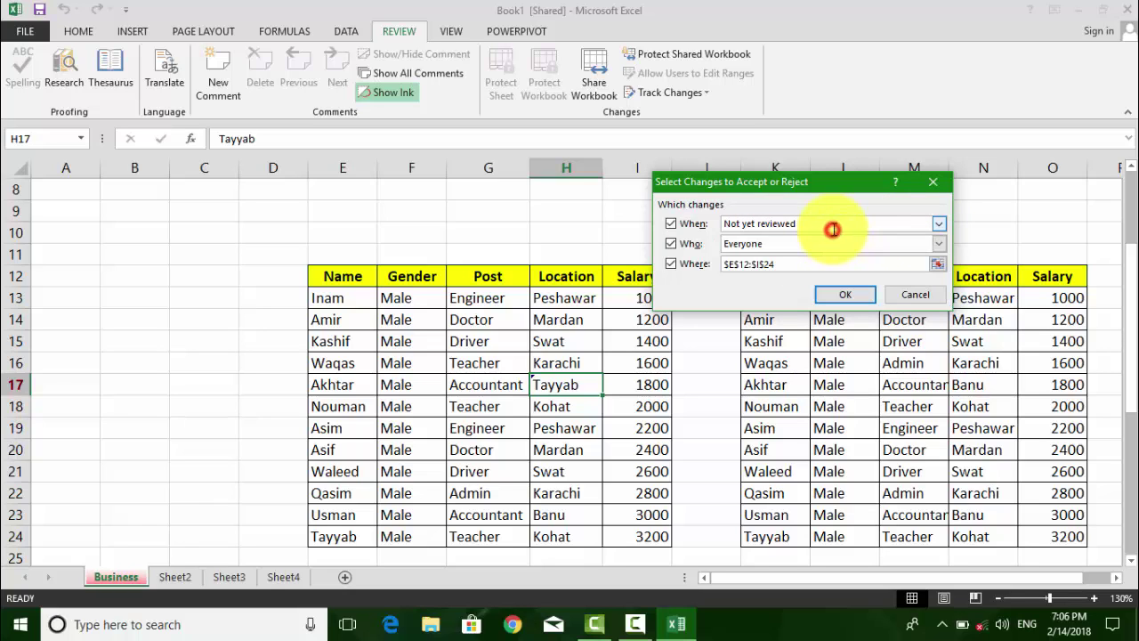
pyautogui.click(783, 263)
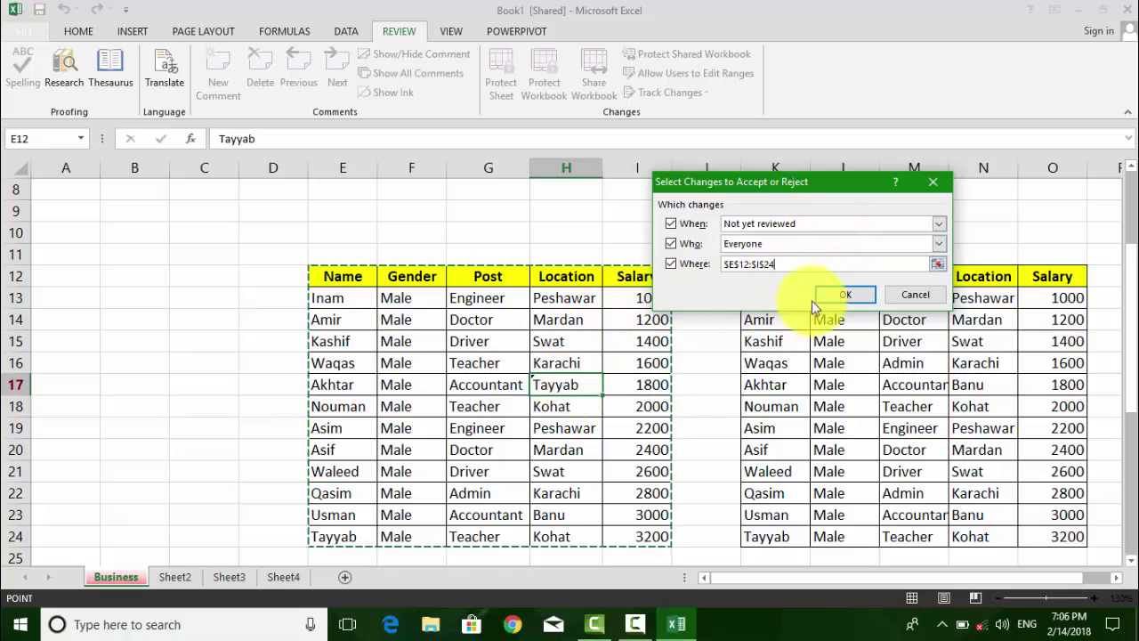
pyautogui.click(836, 295)
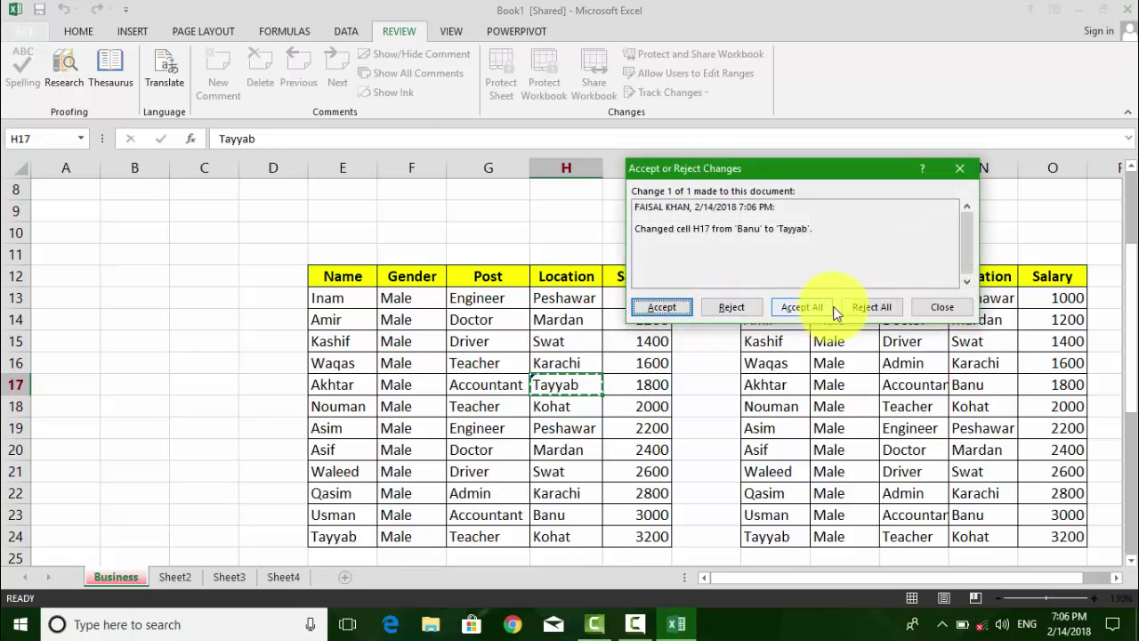
pyautogui.click(654, 306)
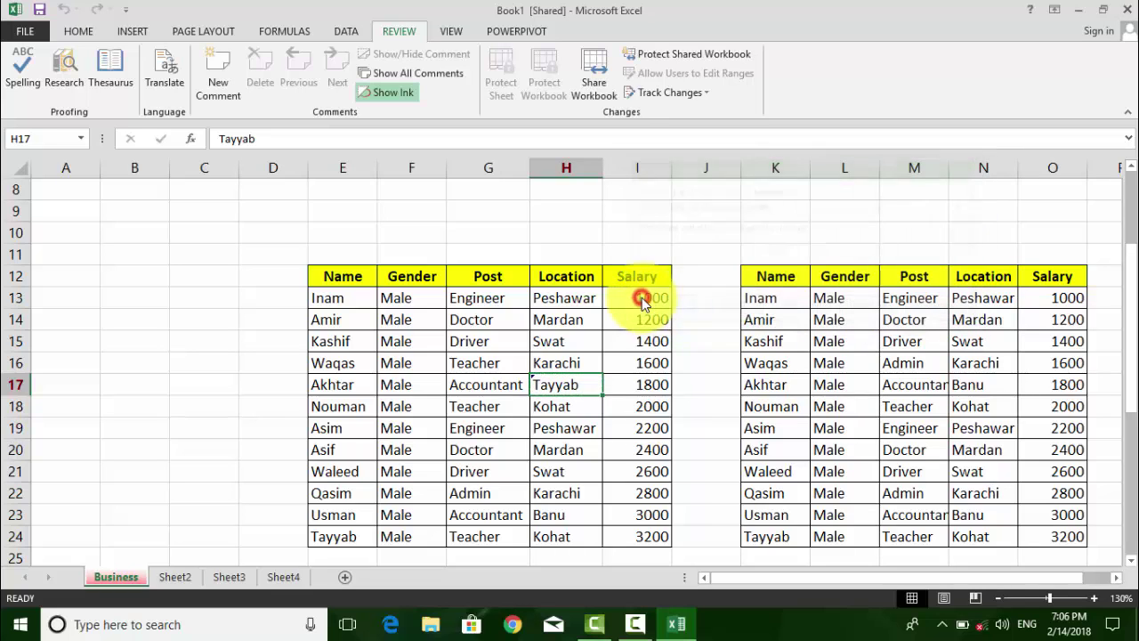
# Finish accepting the H17 change, then open Highlight Changes and cancel without altering anything.
pyautogui.click(501, 431)
pyautogui.click(570, 385)
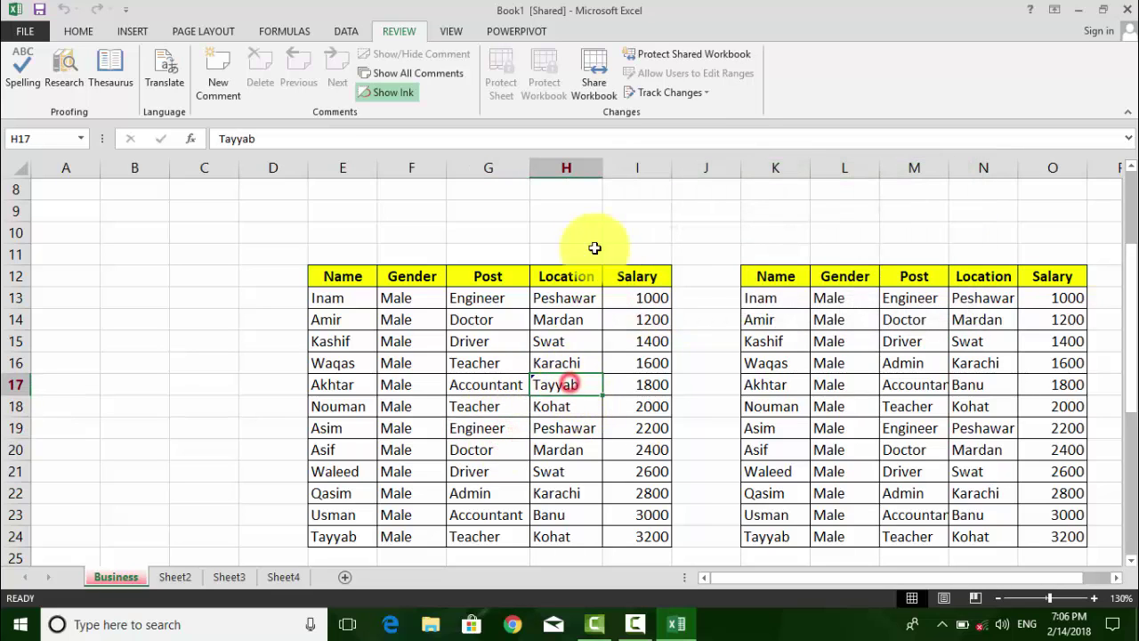
pyautogui.click(657, 91)
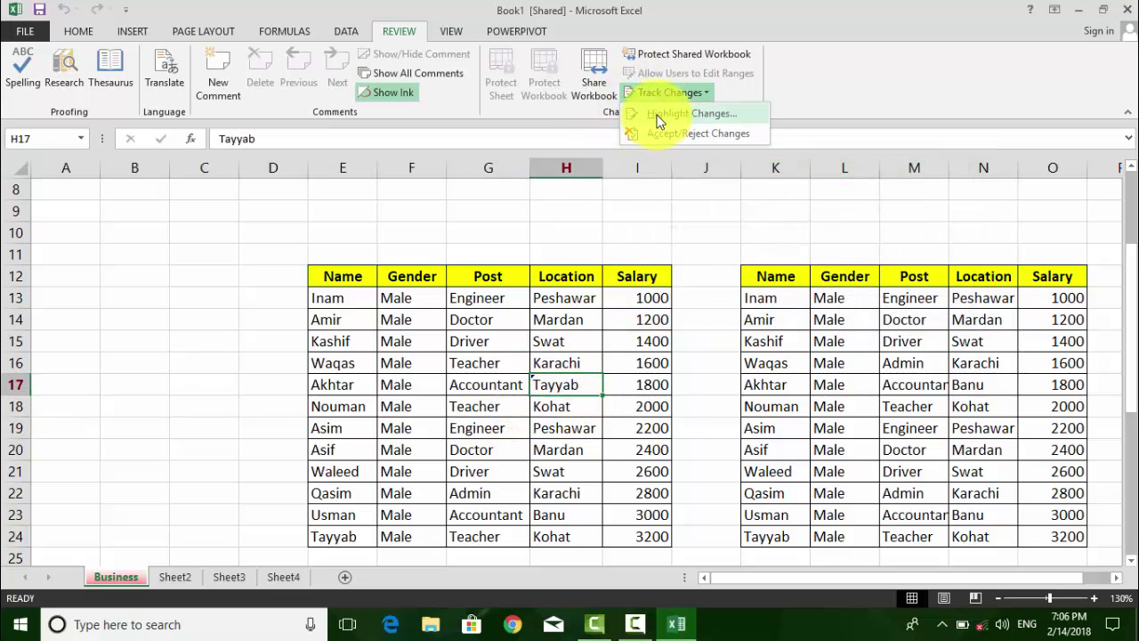
pyautogui.click(658, 113)
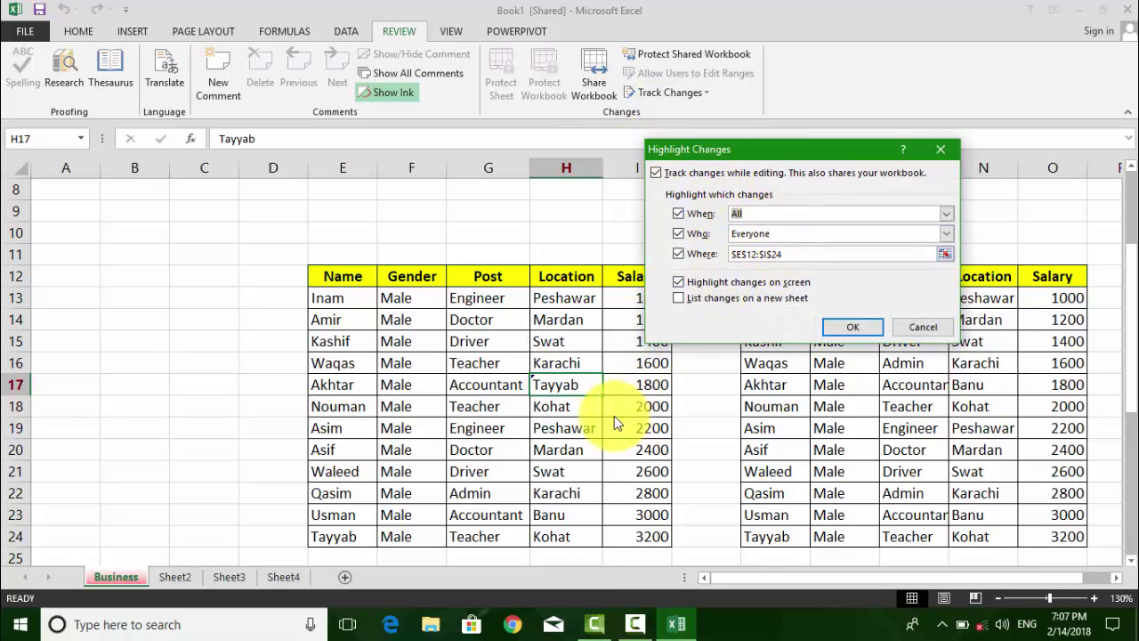
pyautogui.click(852, 324)
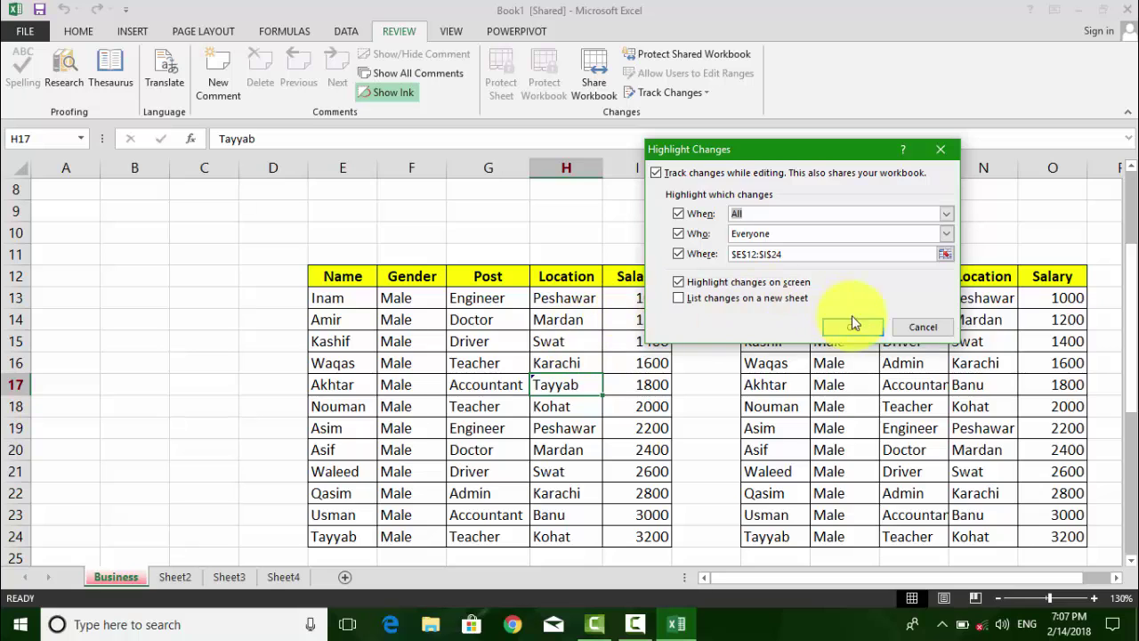
pyautogui.click(916, 327)
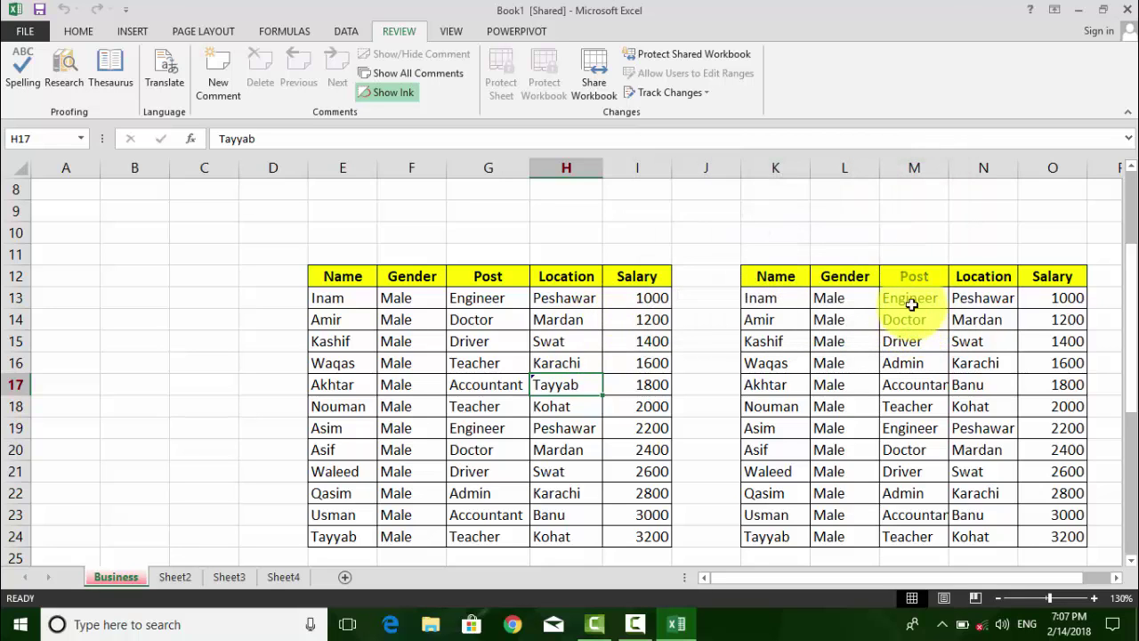
# Inspect the Employee table E12:I24 and H17's tracked-change note, closing the Home Clear options unused.
pyautogui.moveTo(326, 276); pyautogui.dragTo(649, 542)
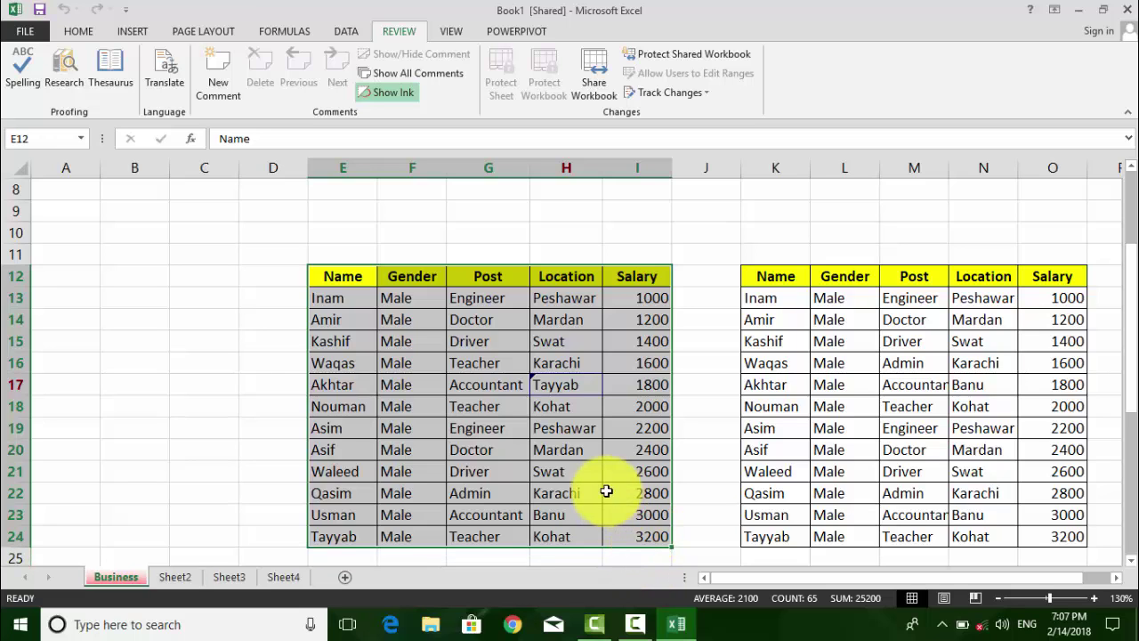
pyautogui.click(406, 432)
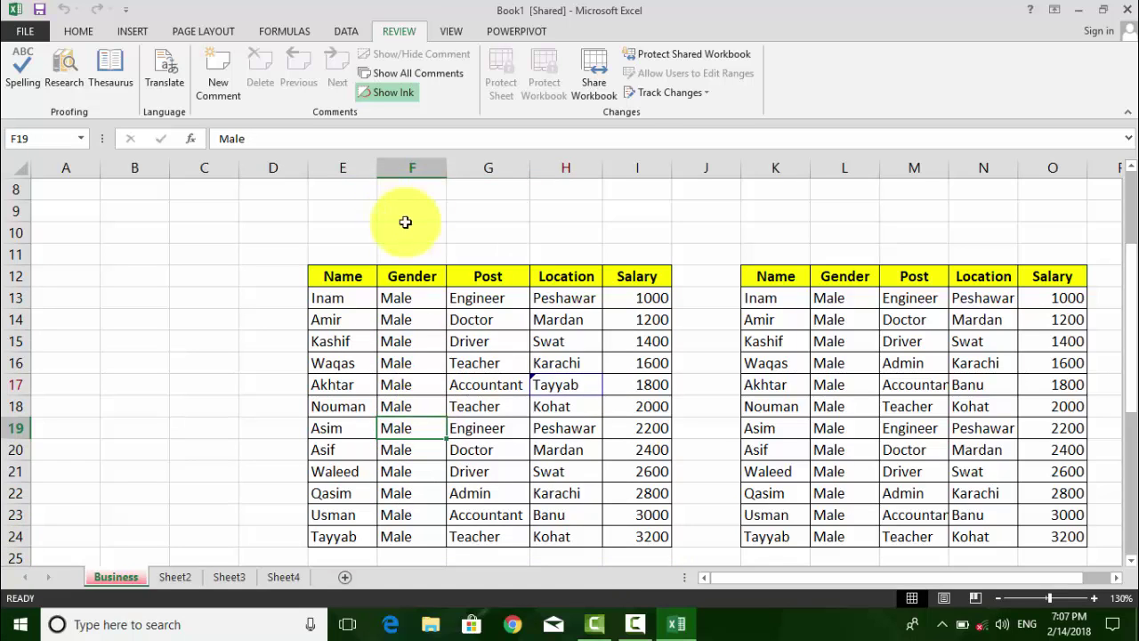
pyautogui.click(550, 389)
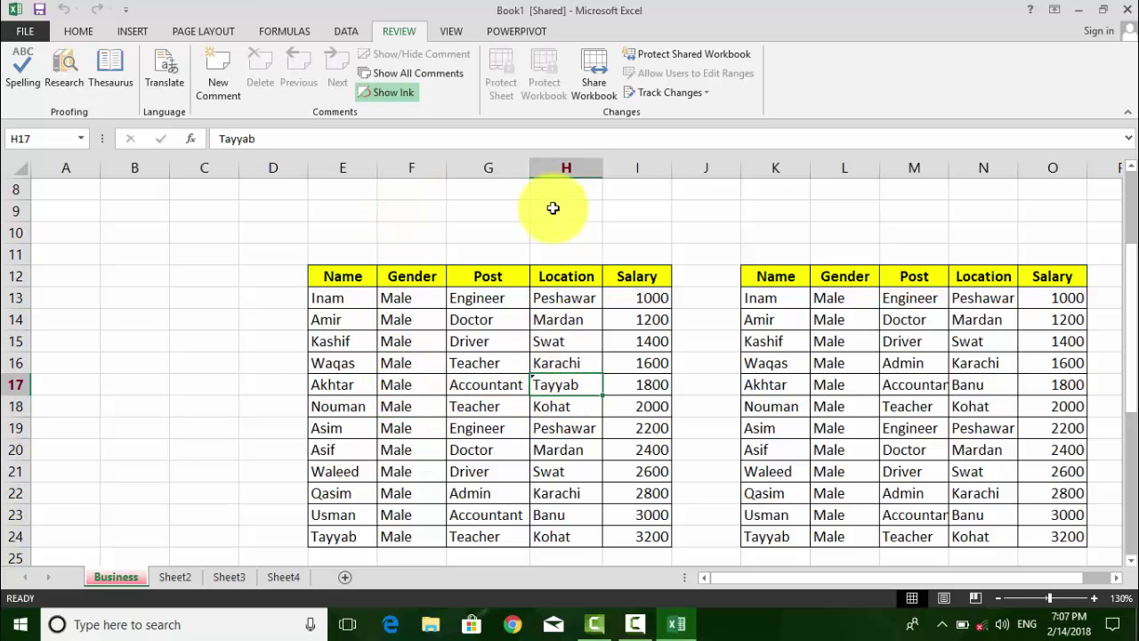
pyautogui.click(78, 31)
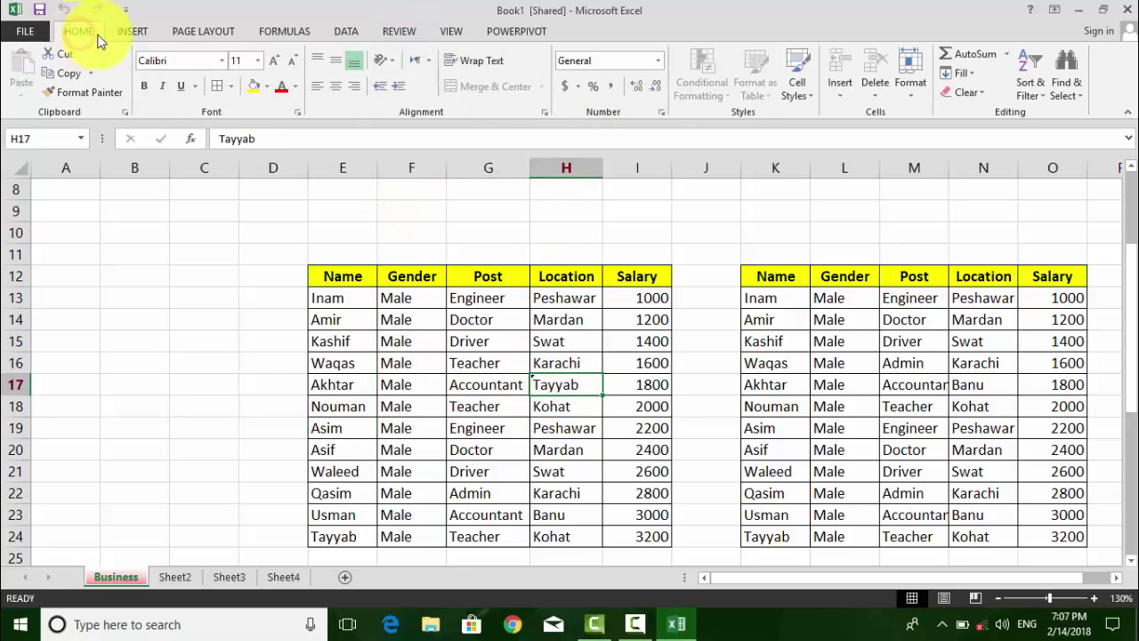
pyautogui.click(989, 92)
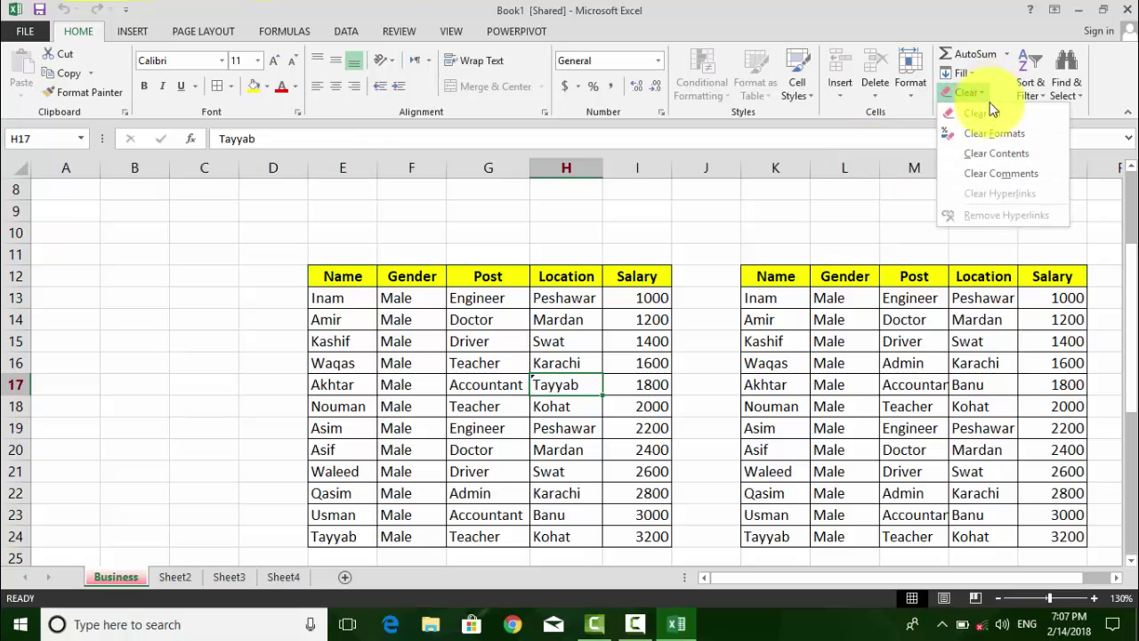
pyautogui.click(1000, 174)
pyautogui.click(630, 401)
pyautogui.click(559, 389)
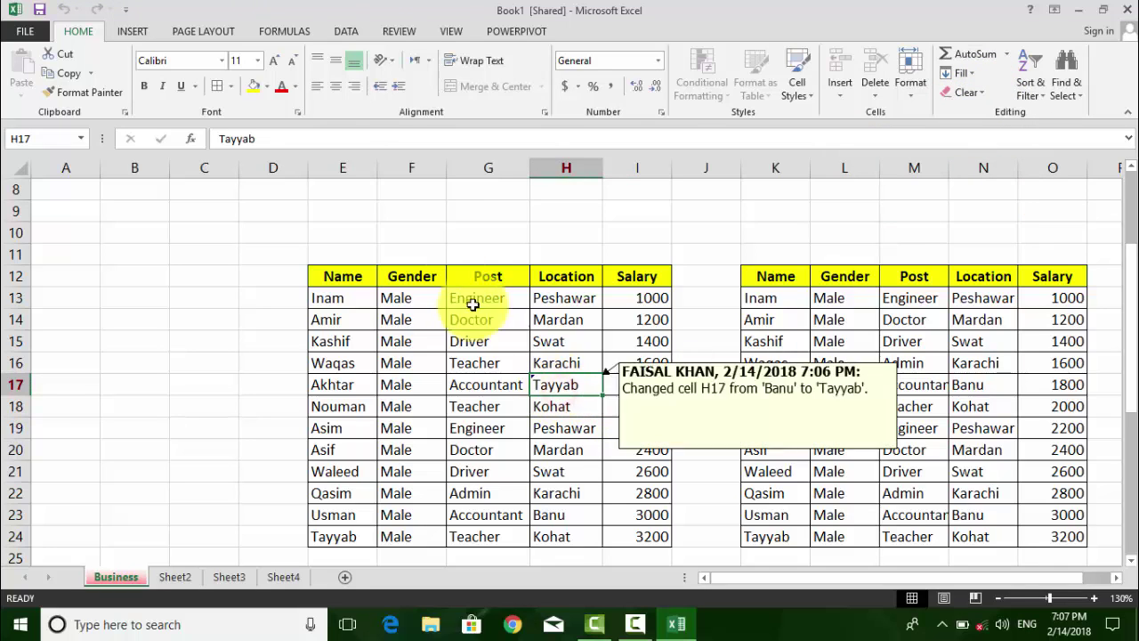
# Browse the Insert and Formulas commands, then return to the Review commands.
pyautogui.click(126, 30)
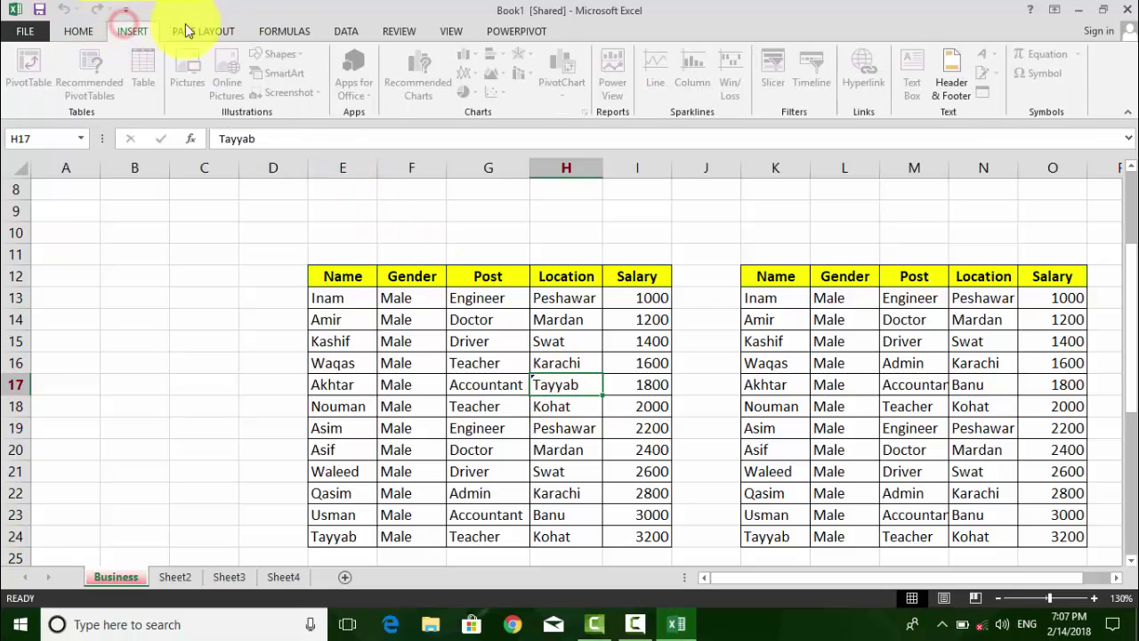
pyautogui.click(175, 30)
pyautogui.click(267, 31)
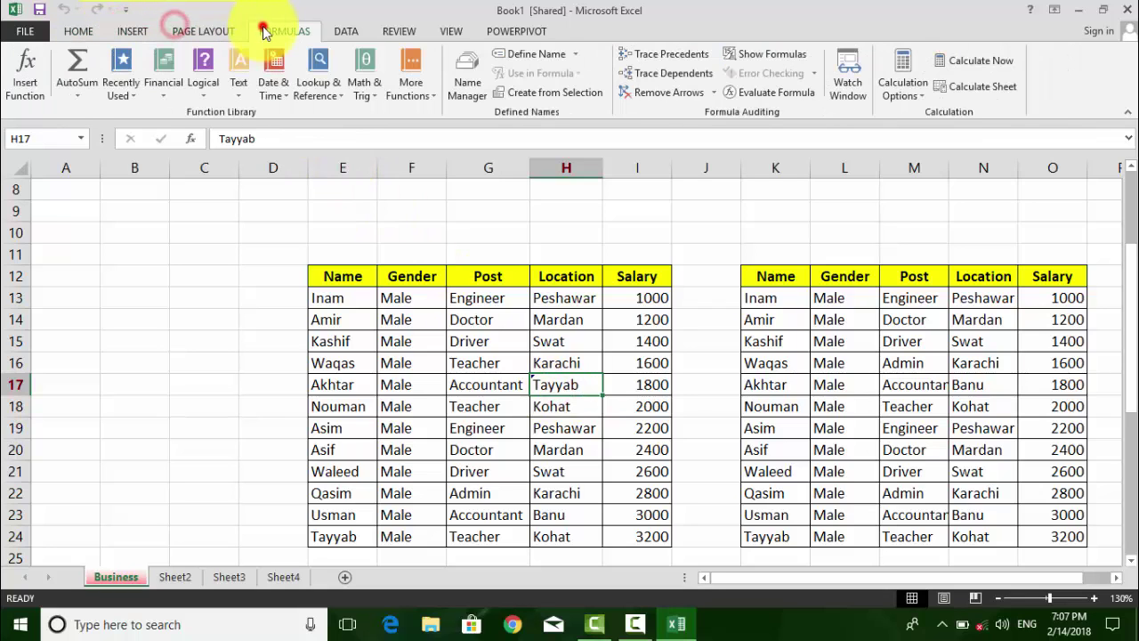
pyautogui.click(361, 31)
pyautogui.click(395, 31)
# Uncheck 'Track changes while editing' in Highlight Changes and confirm removing the workbook from shared use.
pyautogui.click(668, 93)
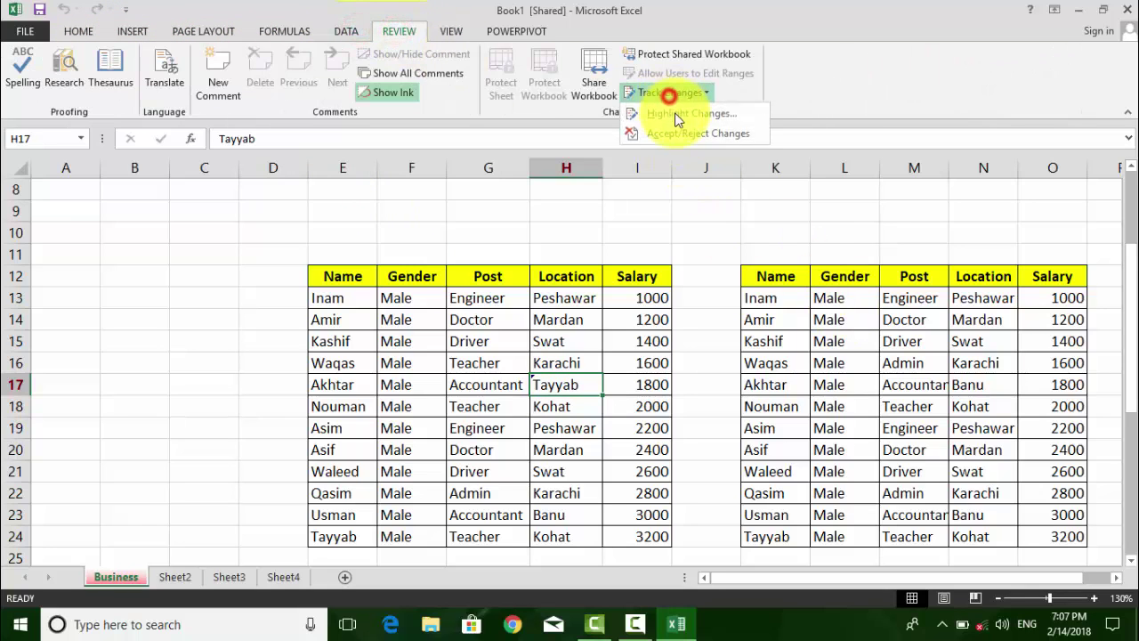
pyautogui.click(675, 114)
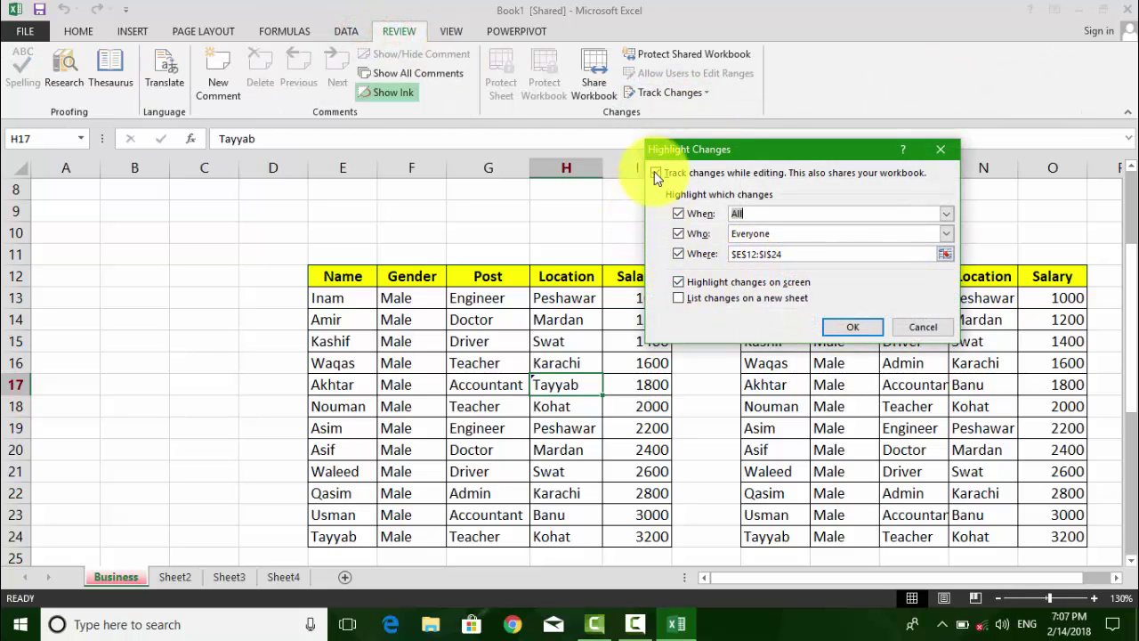
pyautogui.click(656, 173)
pyautogui.click(853, 327)
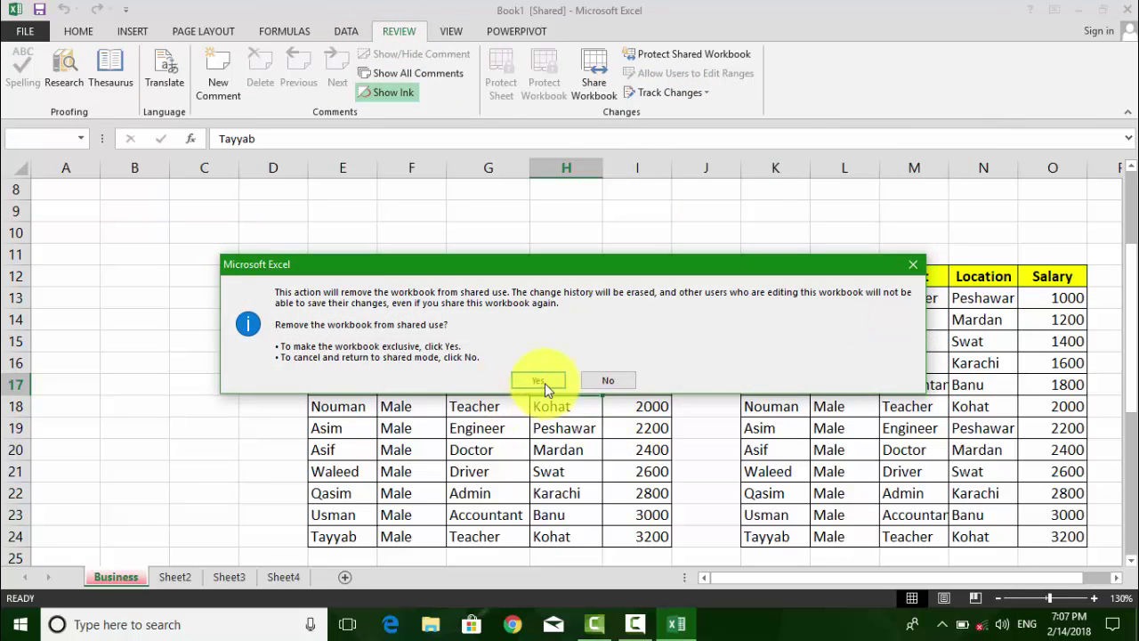
pyautogui.click(537, 380)
pyautogui.click(558, 449)
# Select H17 and several table cells such as E18 and F19 to check the table.
pyautogui.click(541, 379)
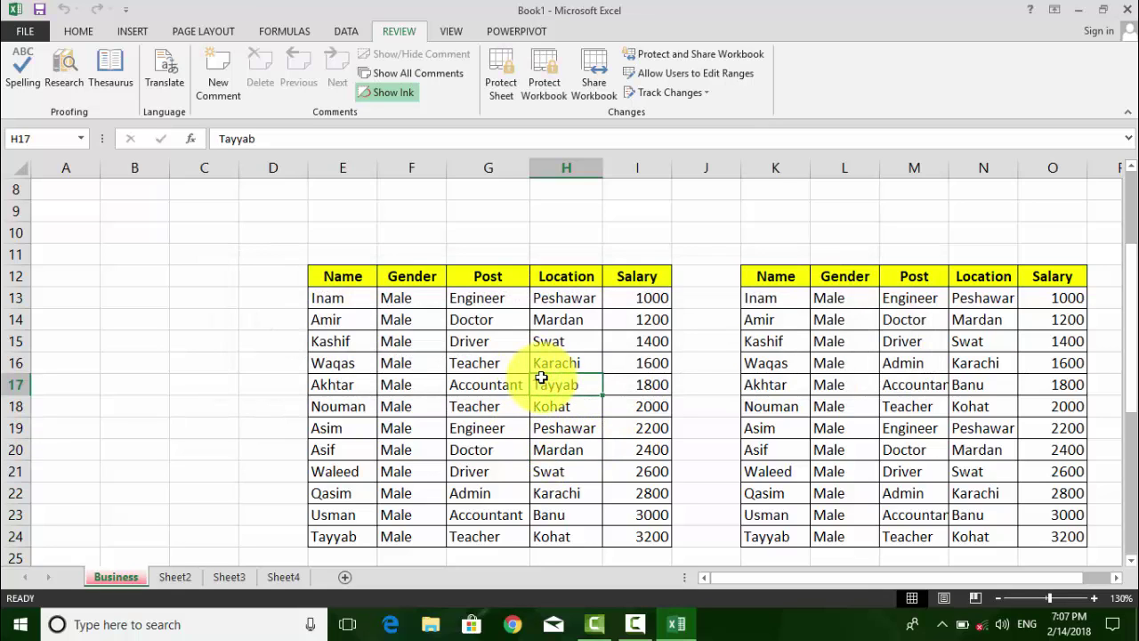
pyautogui.moveTo(363, 318); pyautogui.dragTo(488, 384)
pyautogui.click(498, 384)
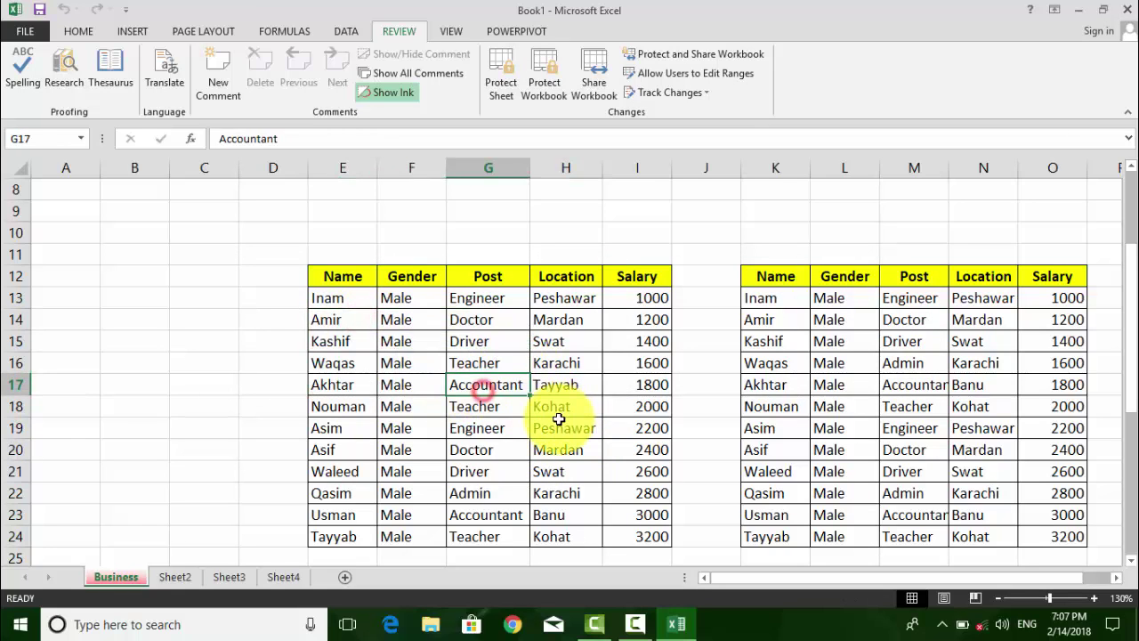
pyautogui.click(371, 410)
pyautogui.click(458, 340)
pyautogui.click(431, 436)
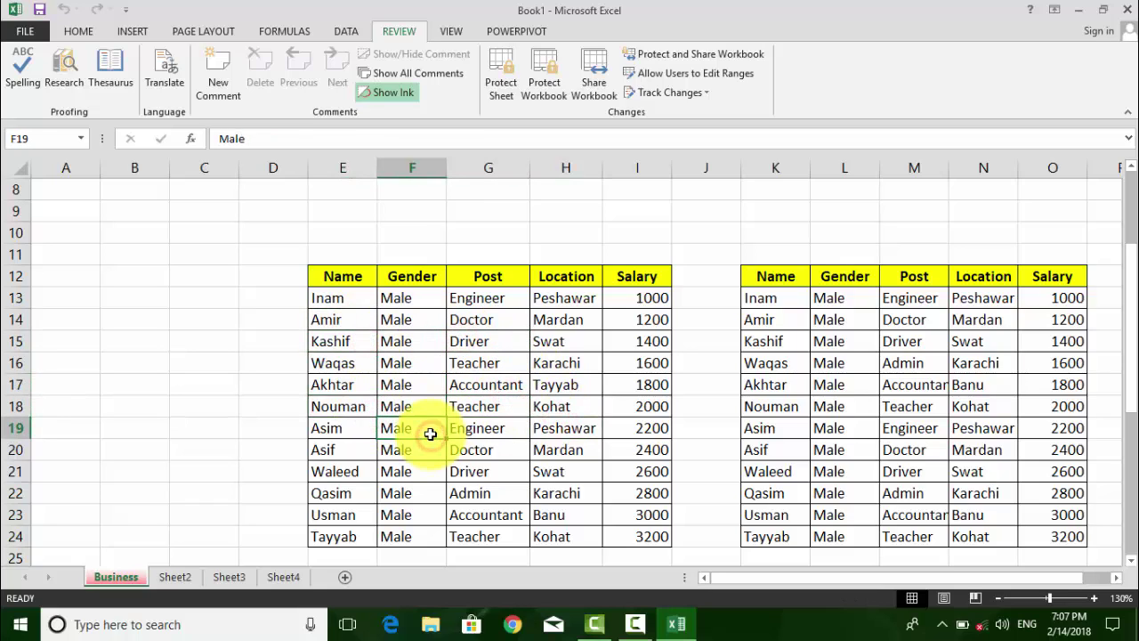